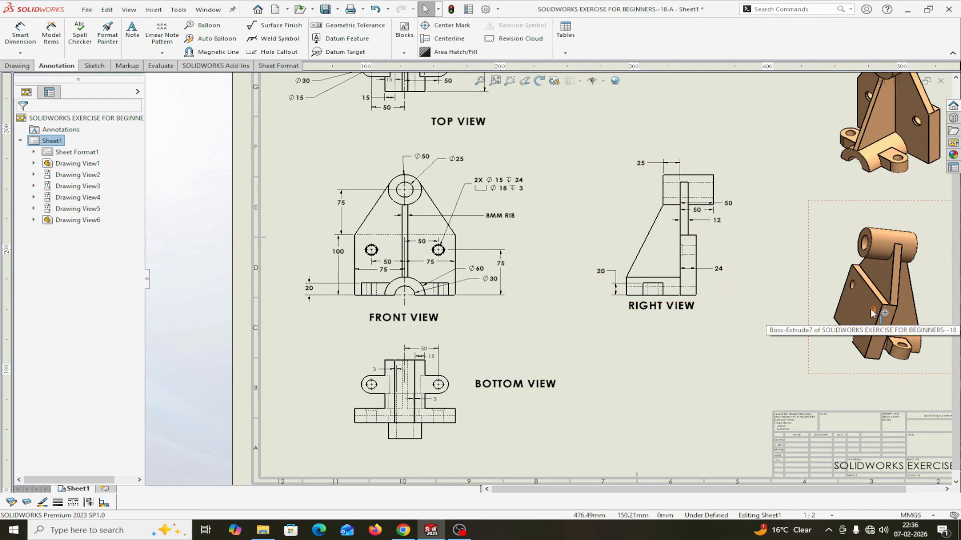
# Examine the bracket drawing's top, front, right, bottom and shaded views with their dimensions.
pyautogui.scroll(5, 560, 208)
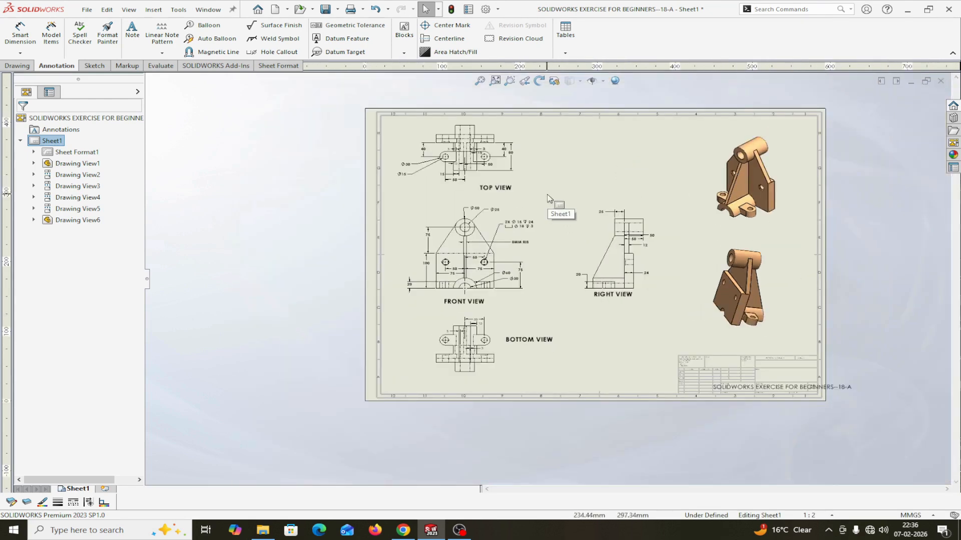
pyautogui.scroll(-4, 550, 200)
pyautogui.scroll(5, 532, 356)
pyautogui.scroll(-6, 525, 340)
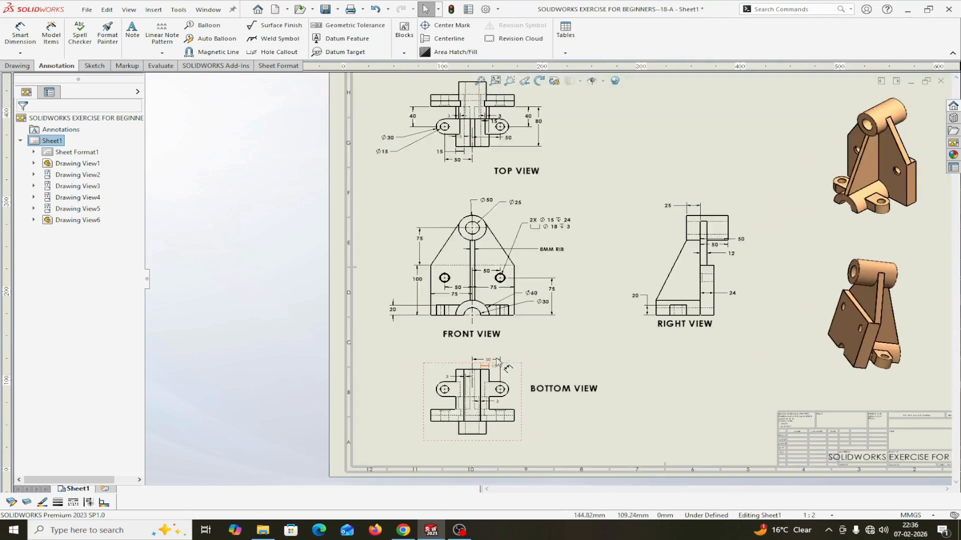
pyautogui.scroll(5, 528, 392)
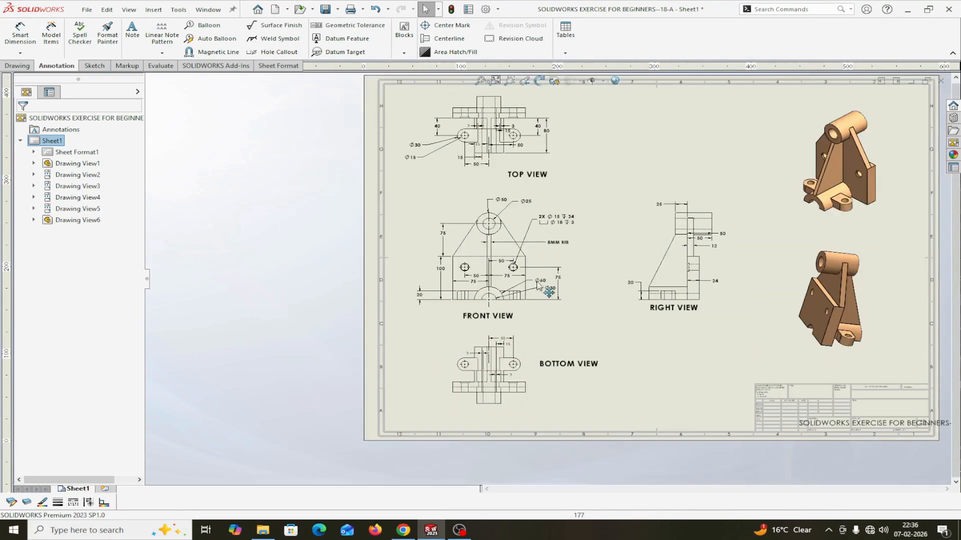
pyautogui.scroll(-5, 514, 159)
pyautogui.scroll(6, 520, 165)
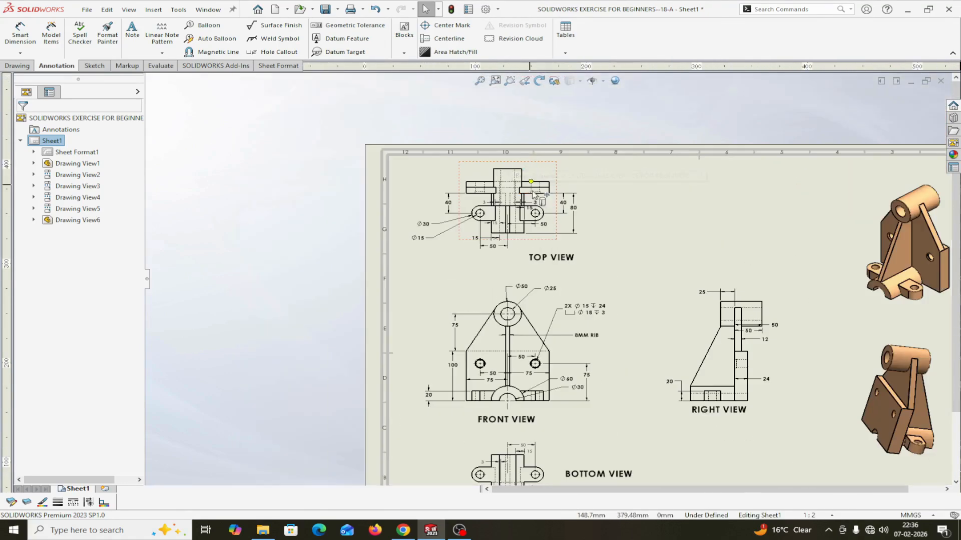
pyautogui.scroll(-3, 606, 271)
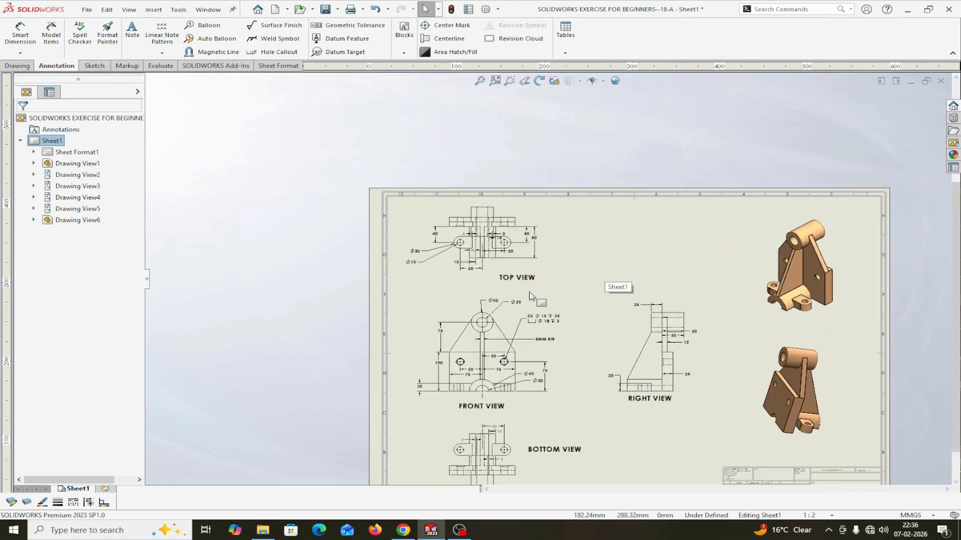
pyautogui.scroll(-3, 488, 258)
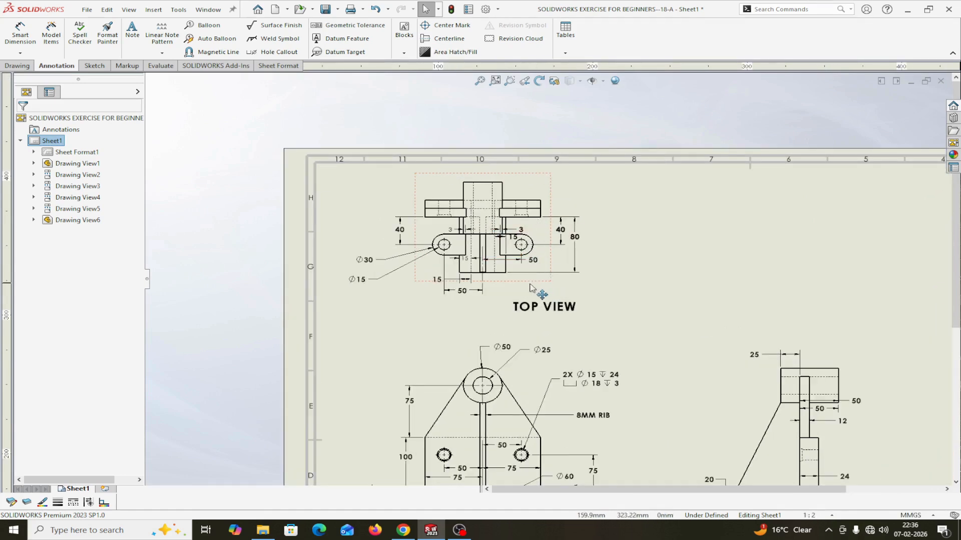
pyautogui.scroll(3, 520, 403)
pyautogui.scroll(-3, 524, 403)
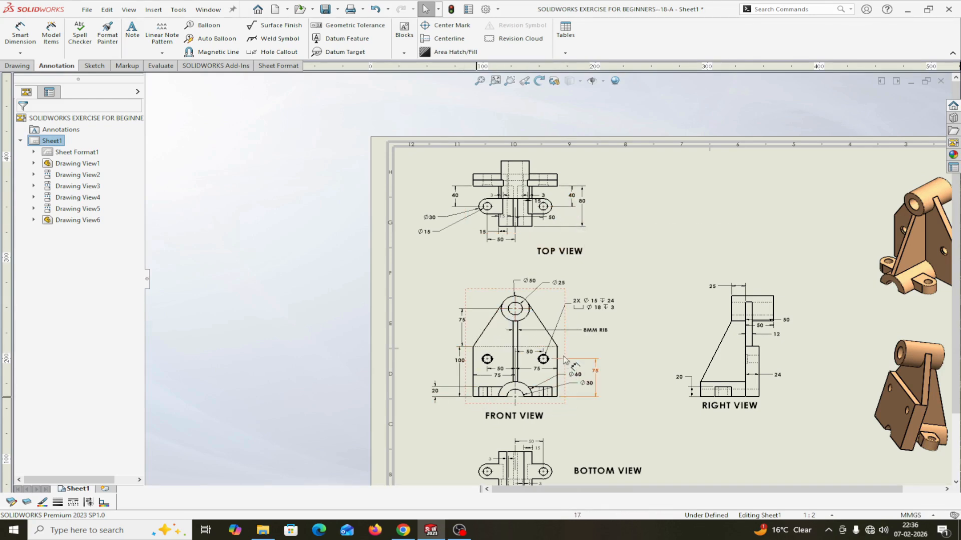
pyautogui.click(487, 359)
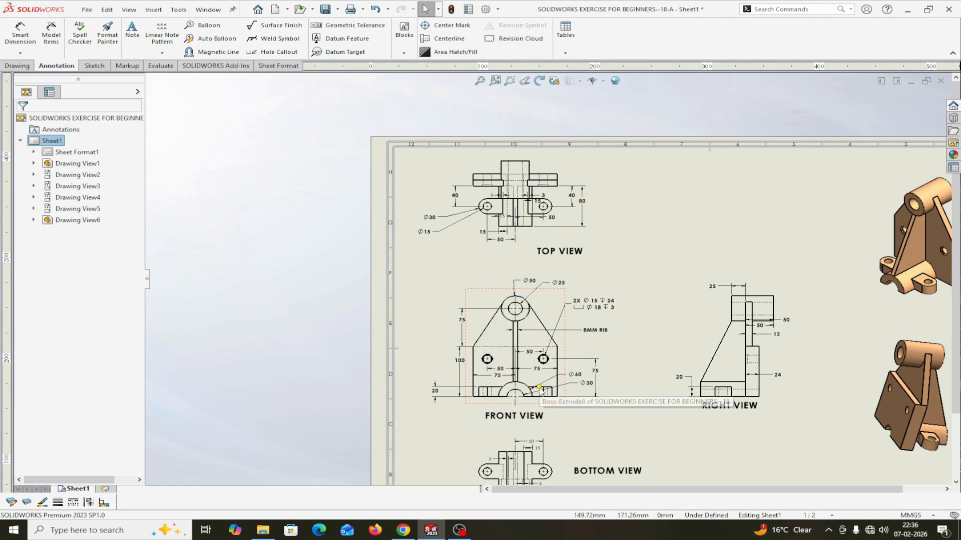
# Create a new part document and apply the Plain White scene to it.
pyautogui.click(89, 14)
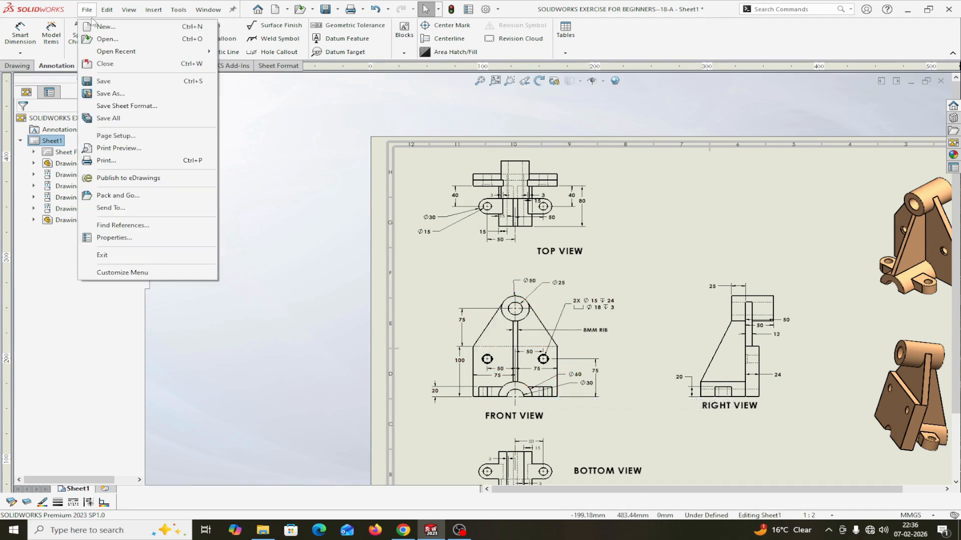
pyautogui.click(100, 25)
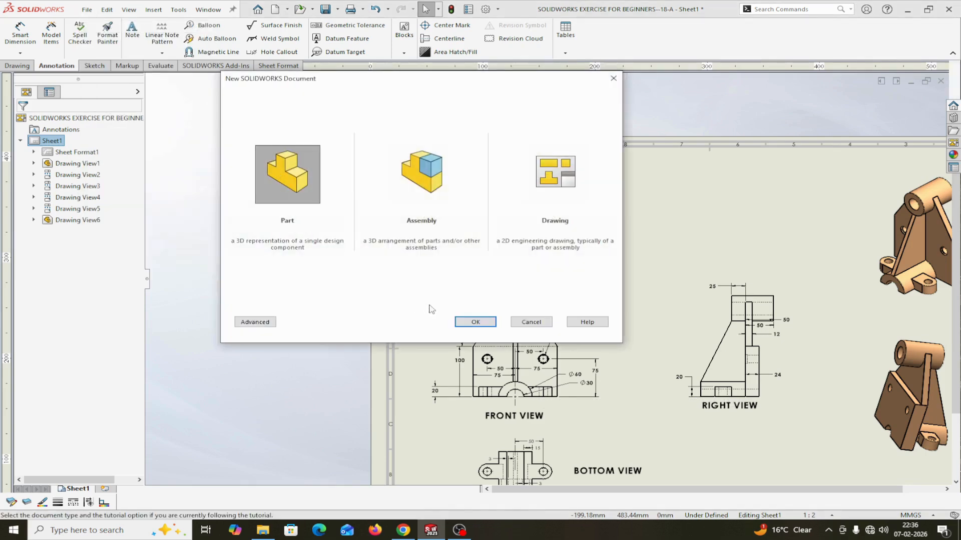
pyautogui.click(475, 322)
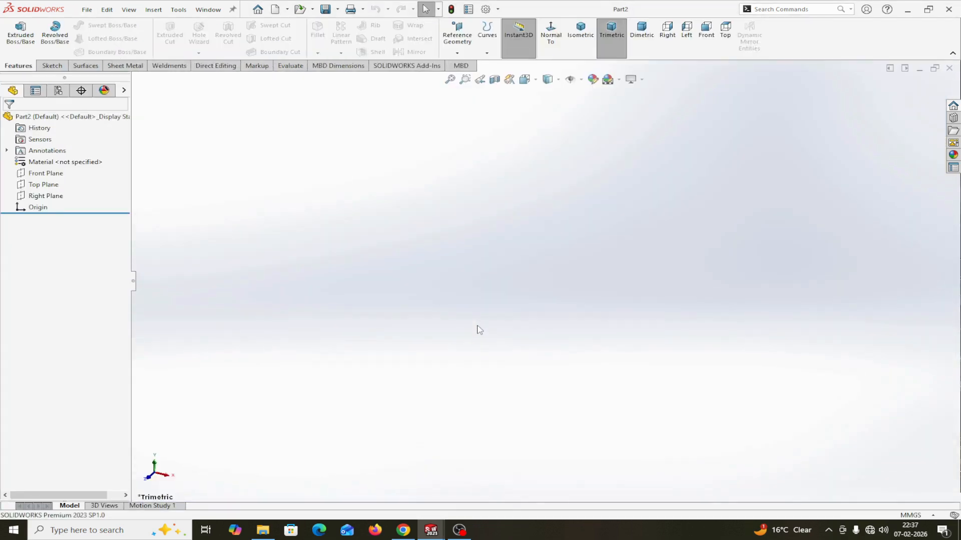
pyautogui.click(620, 84)
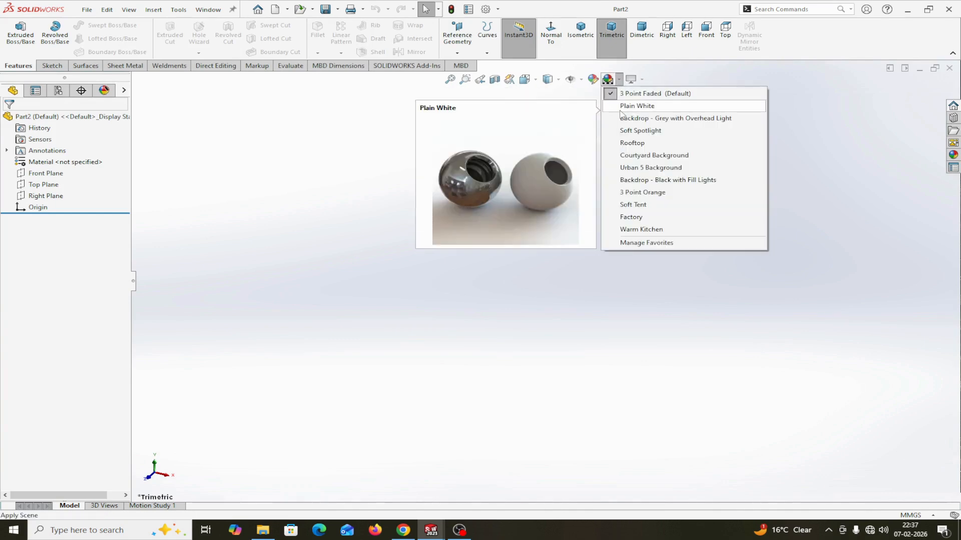
pyautogui.click(622, 109)
pyautogui.click(933, 516)
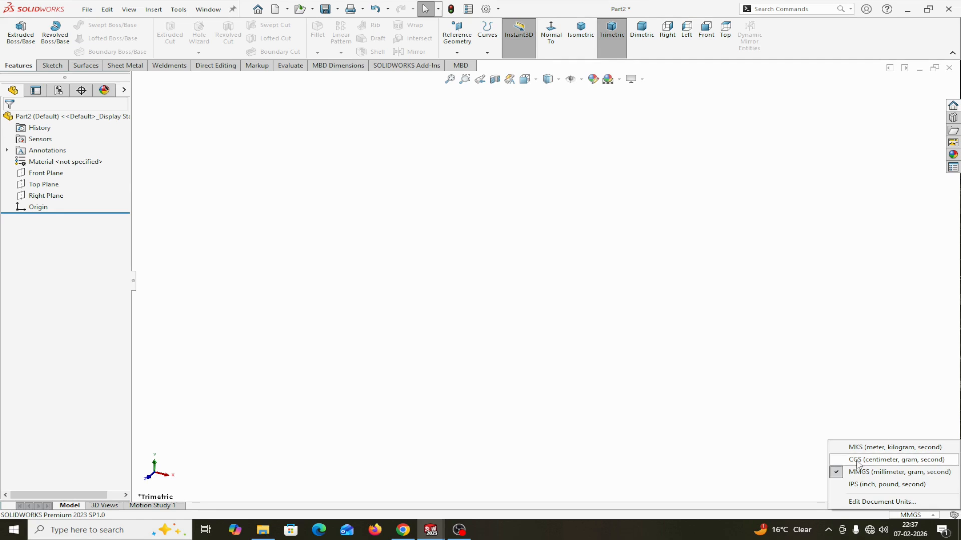
# Sketch a corner rectangle about 86 mm wide and 48 mm high on the Front Plane, with its upper edge passing through the origin.
pyautogui.click(23, 175)
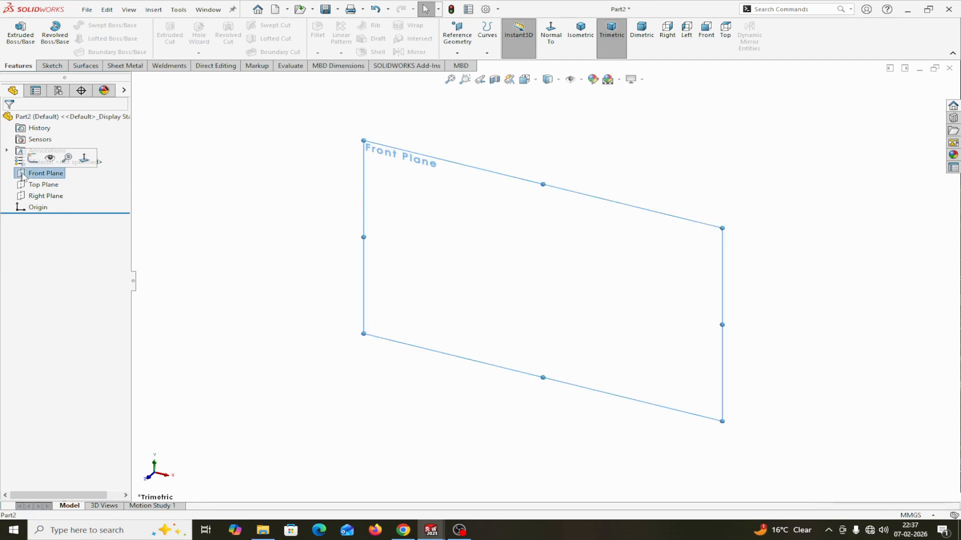
pyautogui.click(32, 159)
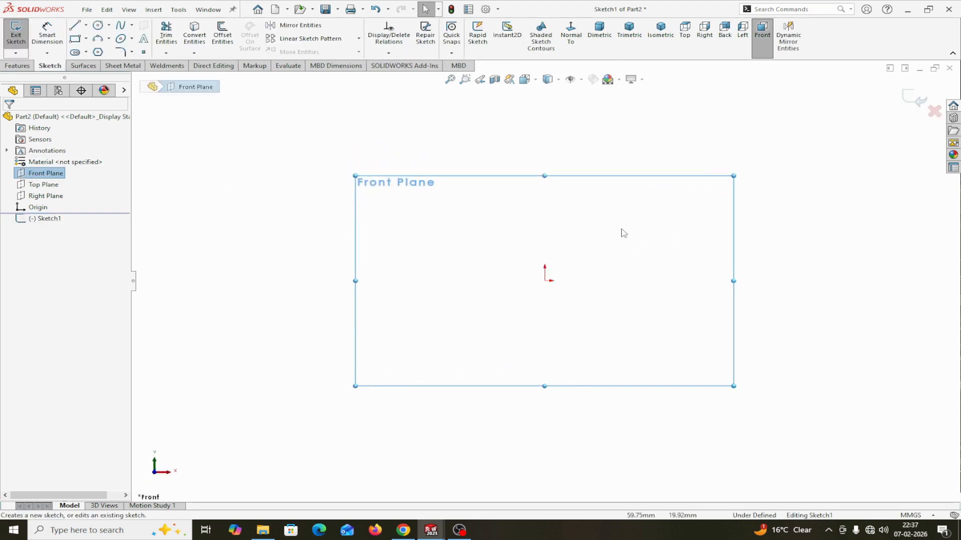
pyautogui.click(76, 39)
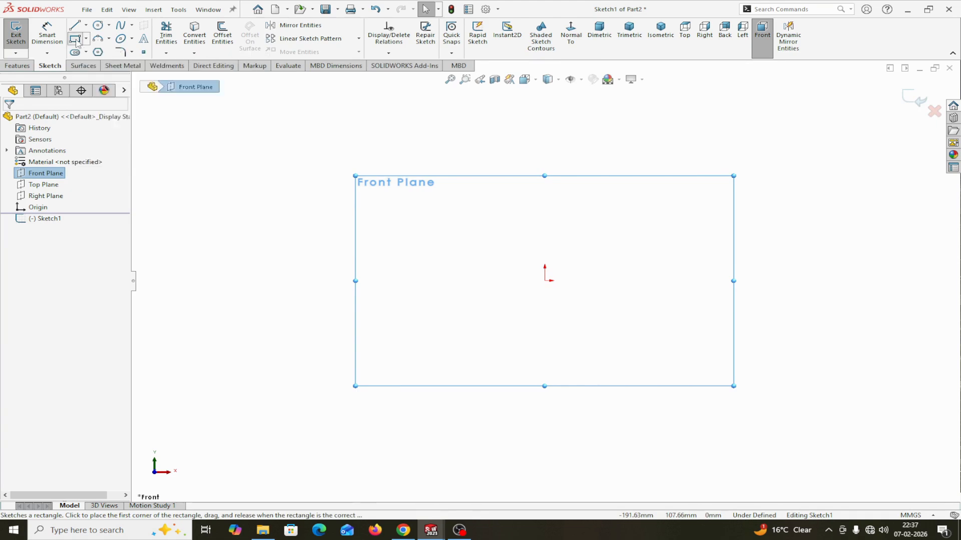
pyautogui.click(471, 281)
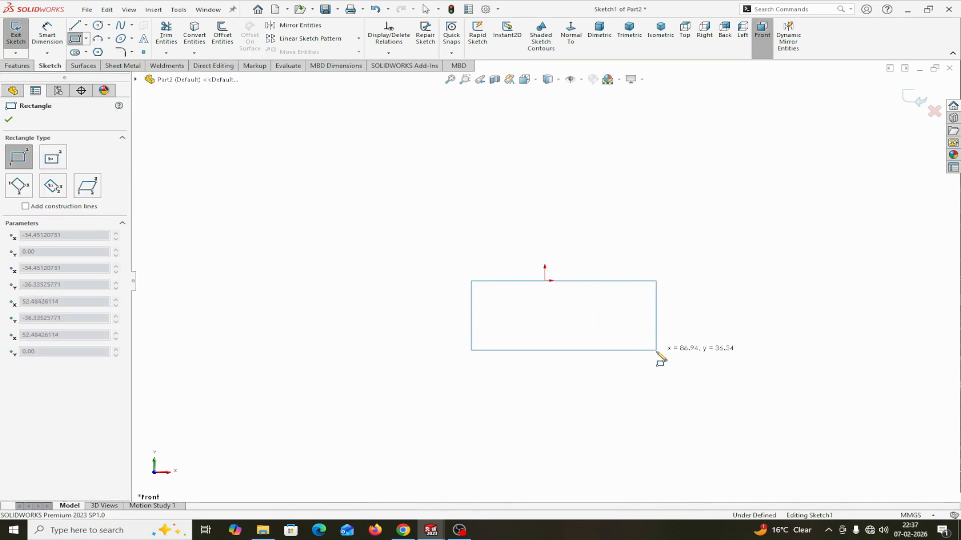
pyautogui.click(655, 373)
pyautogui.rightClick(656, 377)
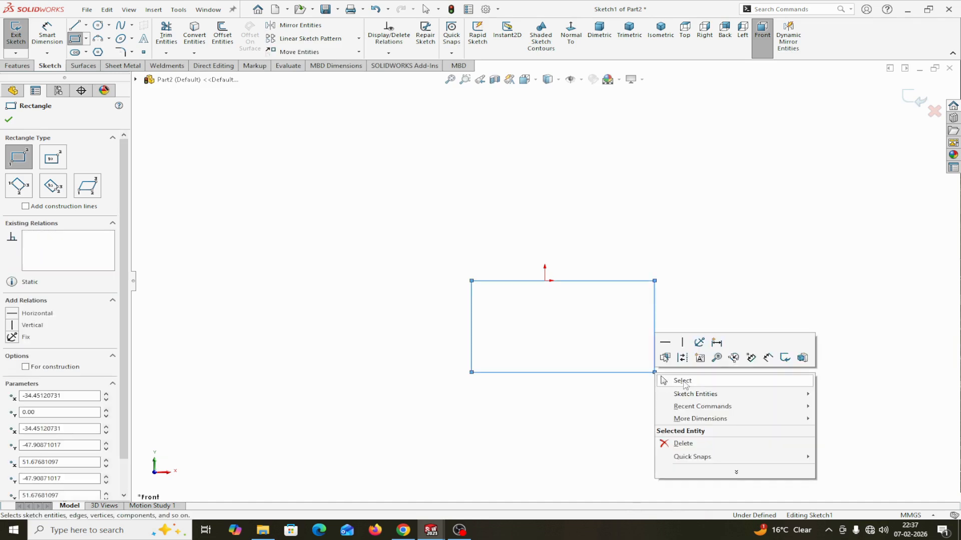
pyautogui.click(680, 379)
# Add a Midpoint relation between the rectangle's upper edge and the origin.
pyautogui.click(545, 281)
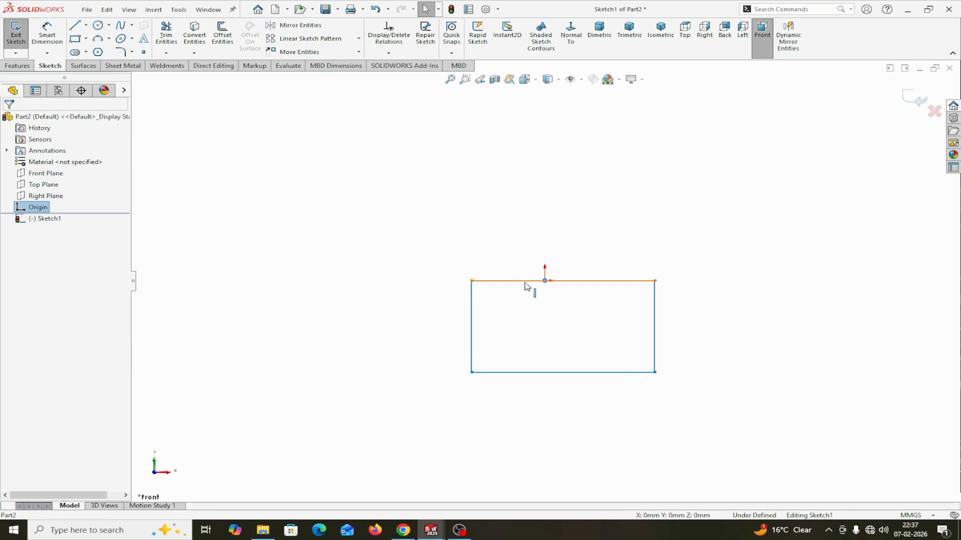
pyautogui.keyDown('ctrl'); pyautogui.click(525, 281); pyautogui.keyUp('ctrl')
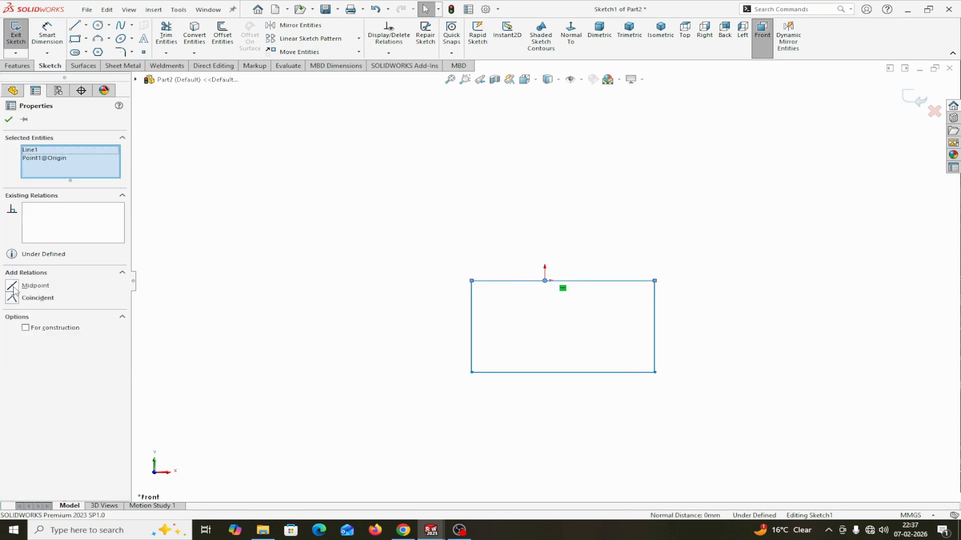
pyautogui.click(14, 286)
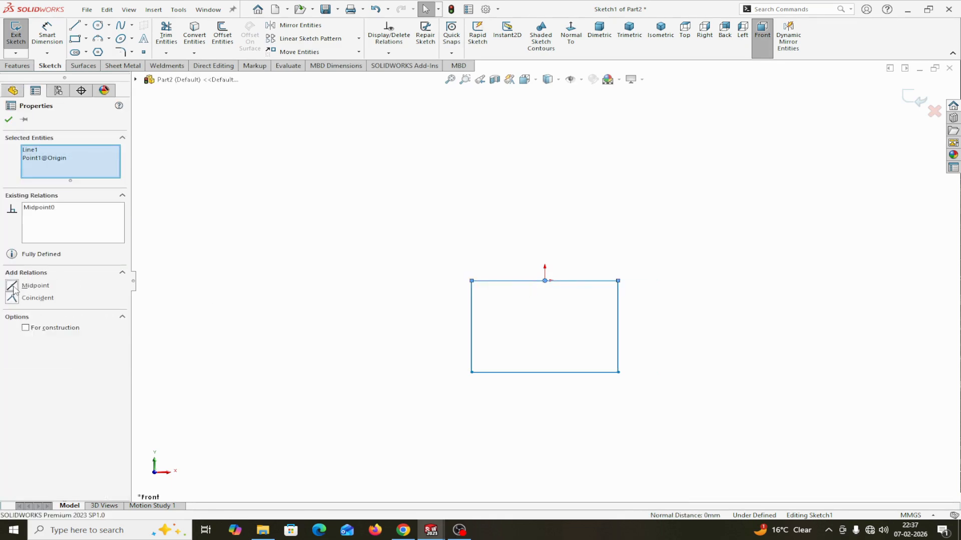
pyautogui.click(9, 120)
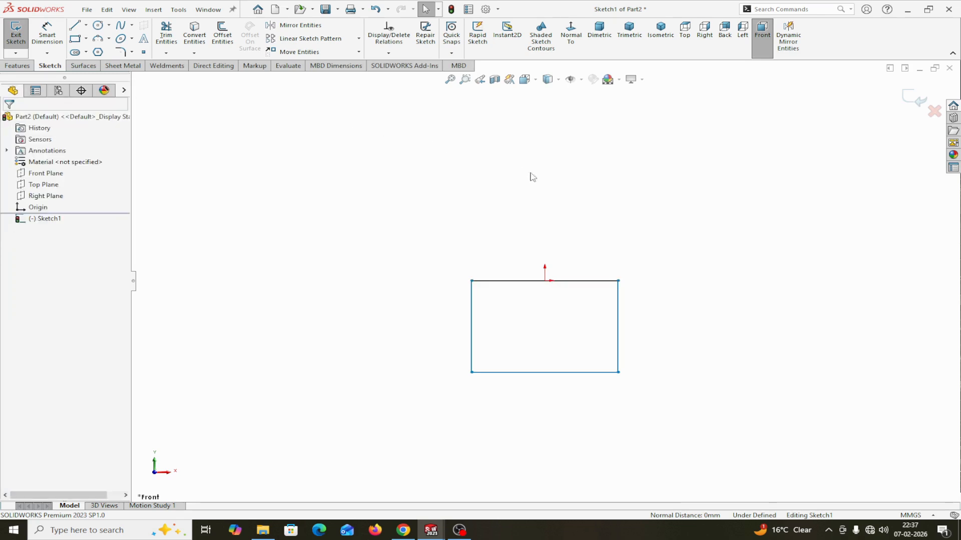
# Sketch a centerline about 113 mm long from the midpoint of the rectangle's lower edge upward past its upper edge.
pyautogui.scroll(-1, 574, 312)
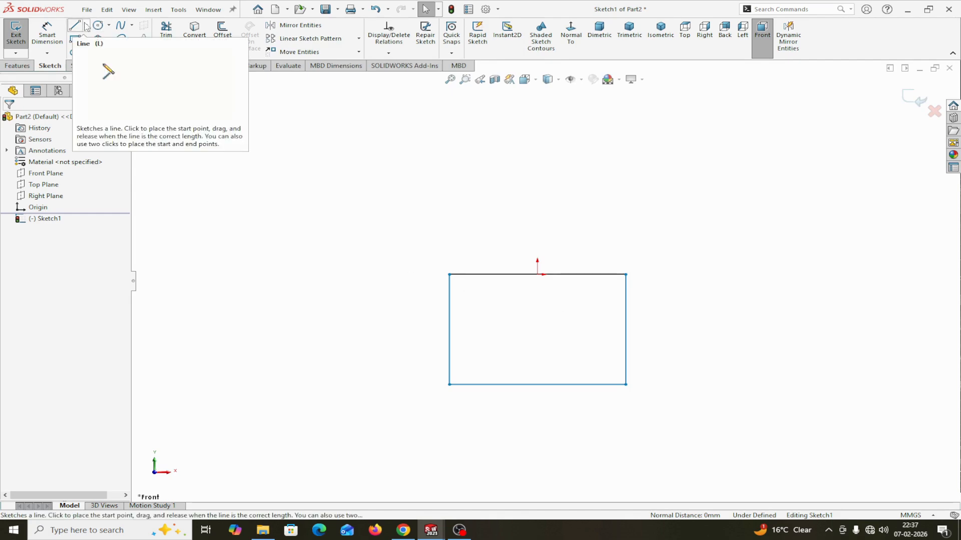
pyautogui.click(86, 25)
pyautogui.click(78, 50)
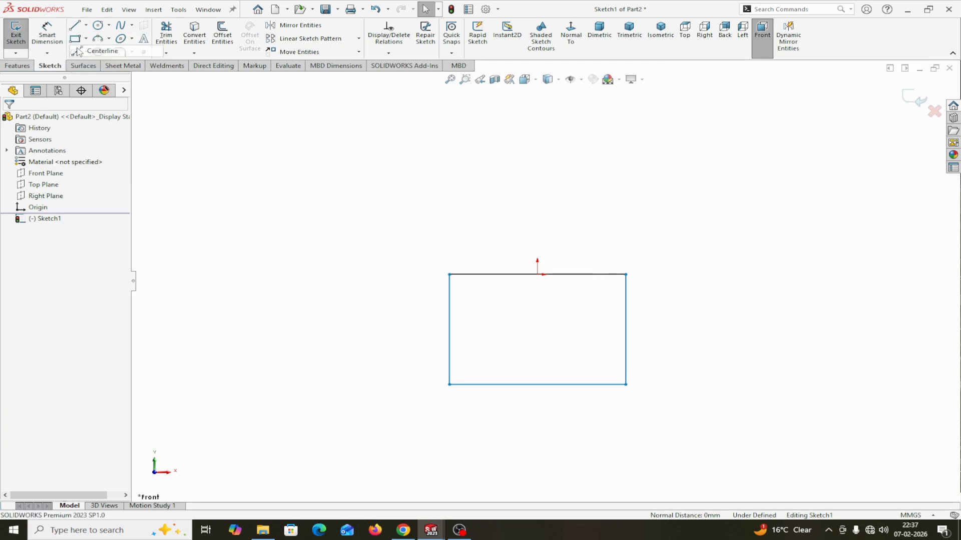
pyautogui.click(536, 383)
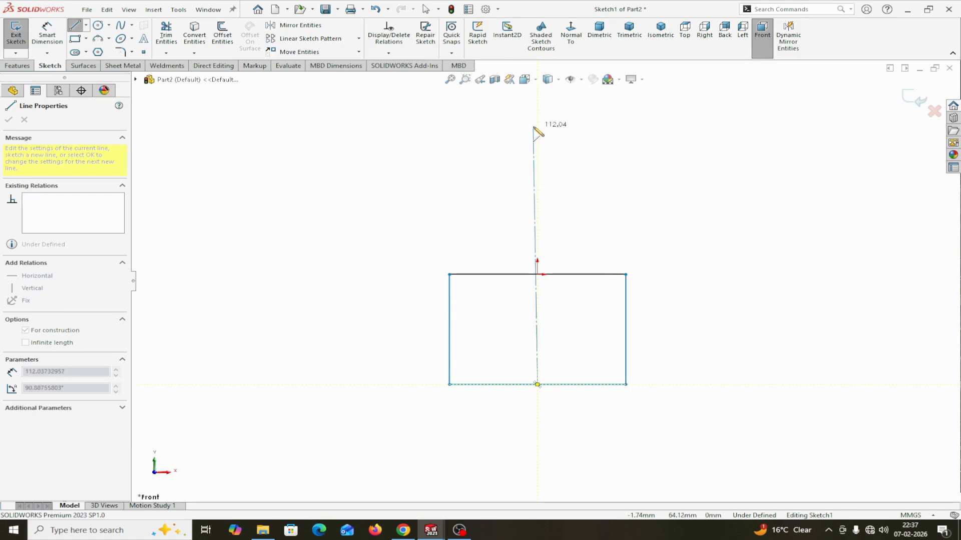
pyautogui.click(528, 124)
pyautogui.rightClick(528, 124)
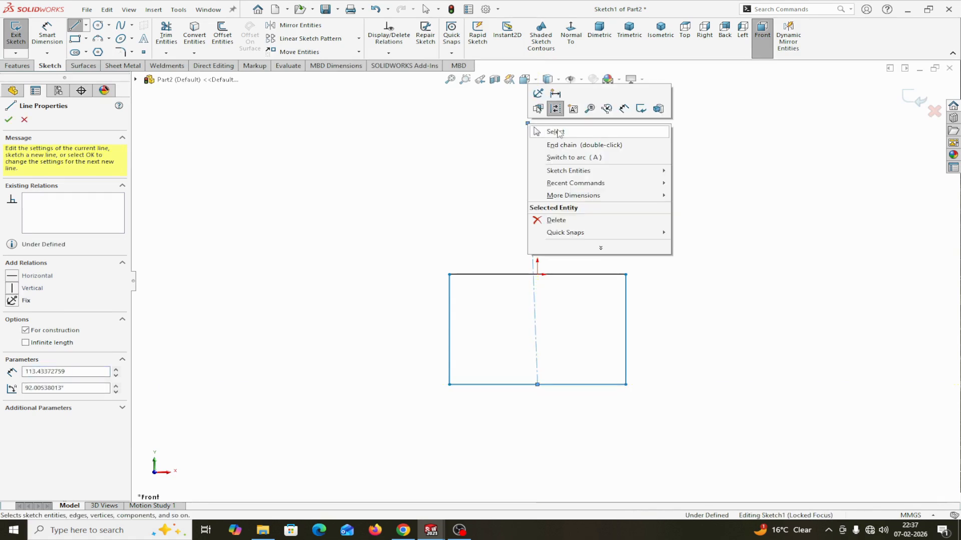
pyautogui.click(534, 131)
# Add a Coincident relation between the centerline and the origin.
pyautogui.click(532, 240)
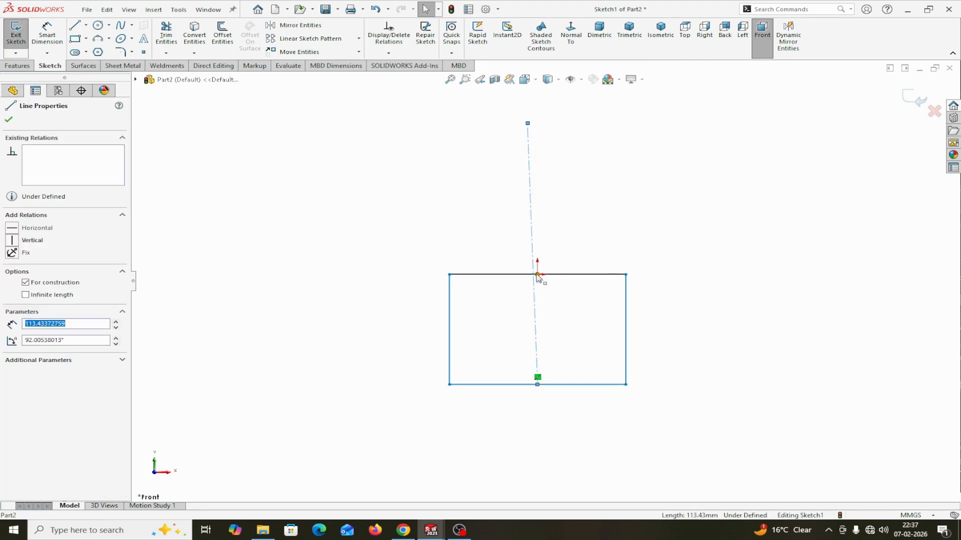
pyautogui.keyDown('ctrl'); pyautogui.click(538, 275); pyautogui.keyUp('ctrl')
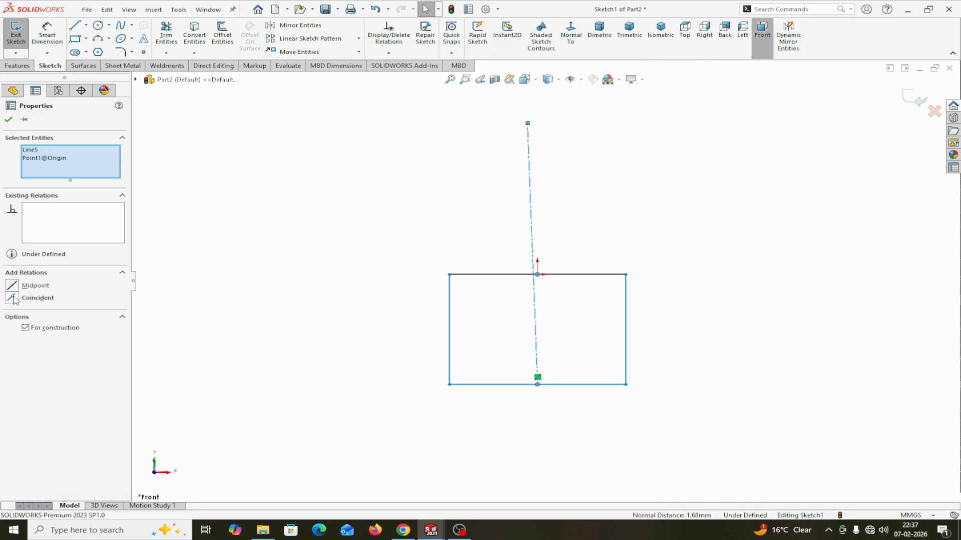
pyautogui.click(12, 298)
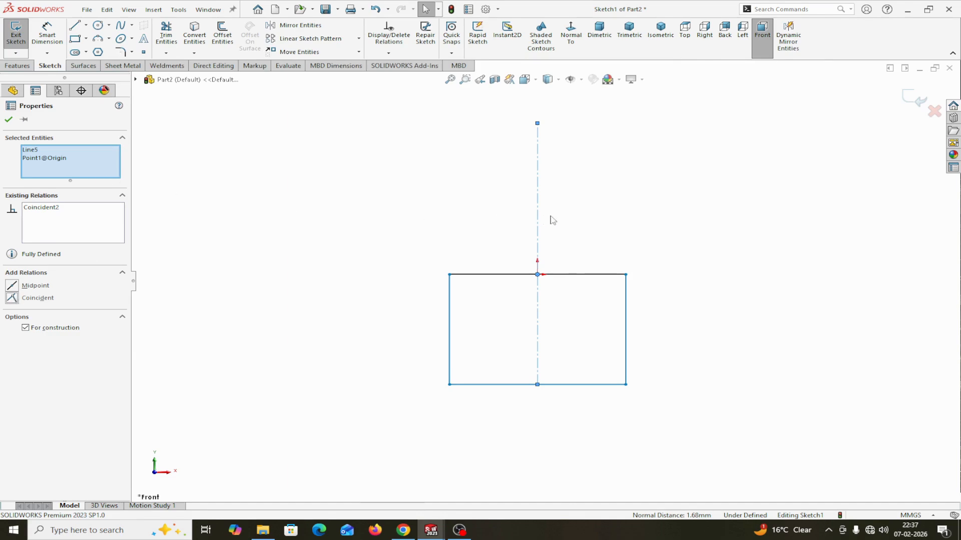
pyautogui.click(9, 121)
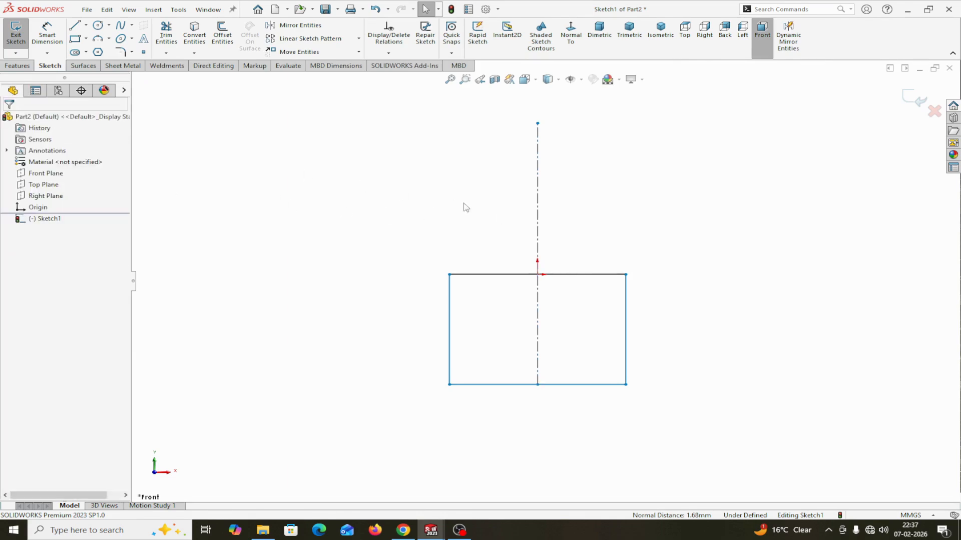
# Add a Vertical relation to the centerline.
pyautogui.click(537, 224)
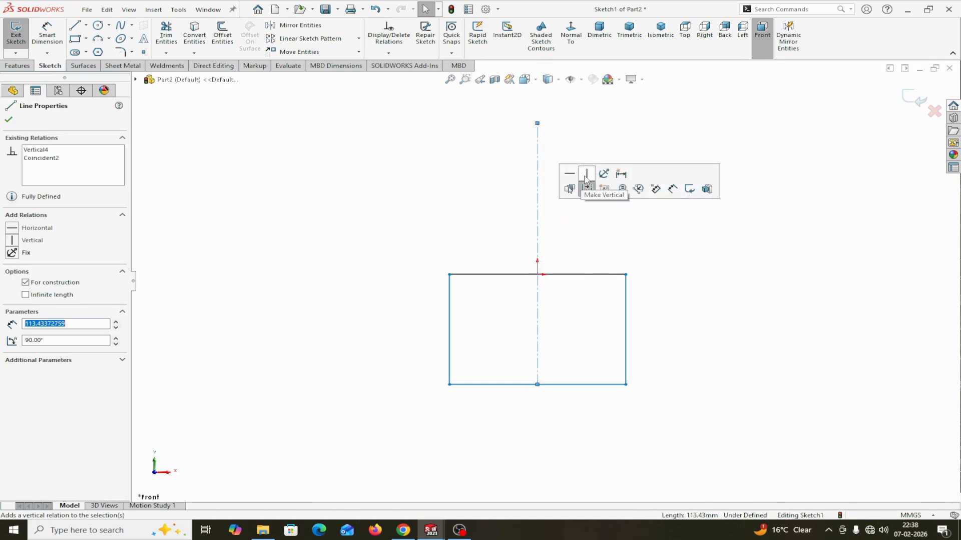
pyautogui.click(10, 120)
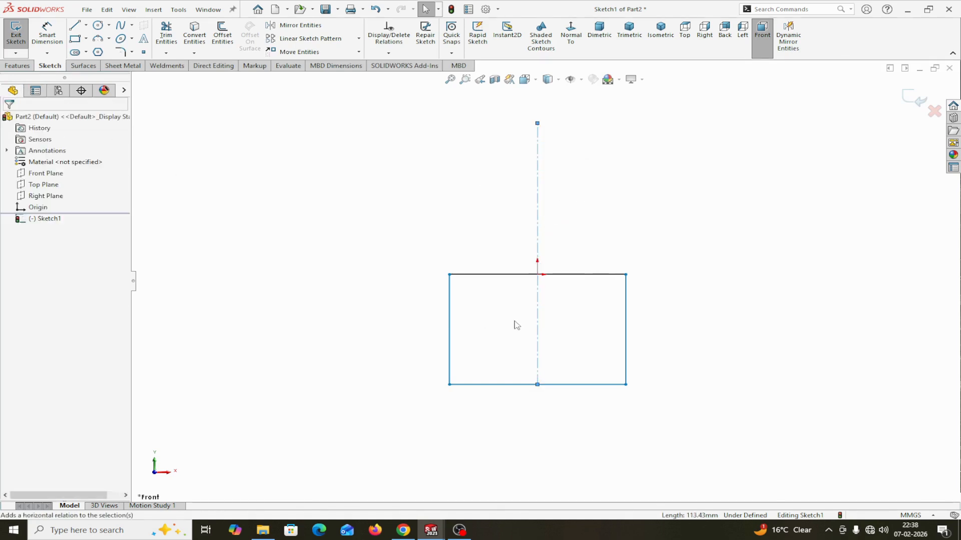
pyautogui.click(539, 326)
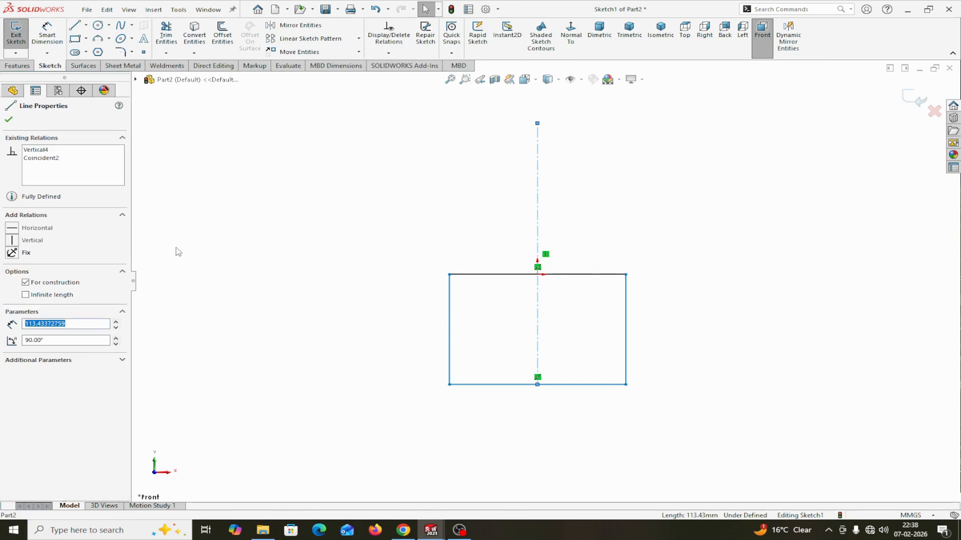
pyautogui.click(9, 121)
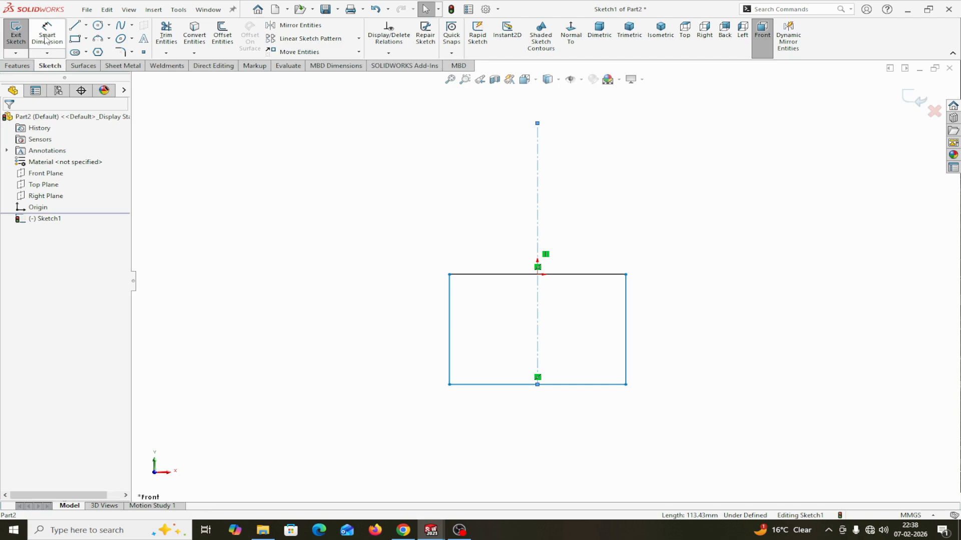
# Dimension the rectangle's width between its two lower corners and set it to 150 mm.
pyautogui.click(46, 39)
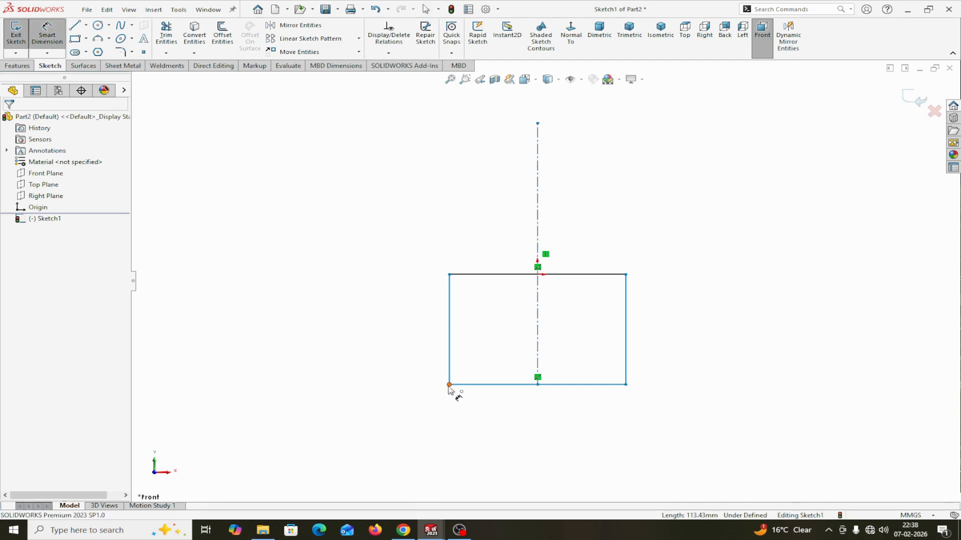
pyautogui.click(449, 385)
pyautogui.click(625, 384)
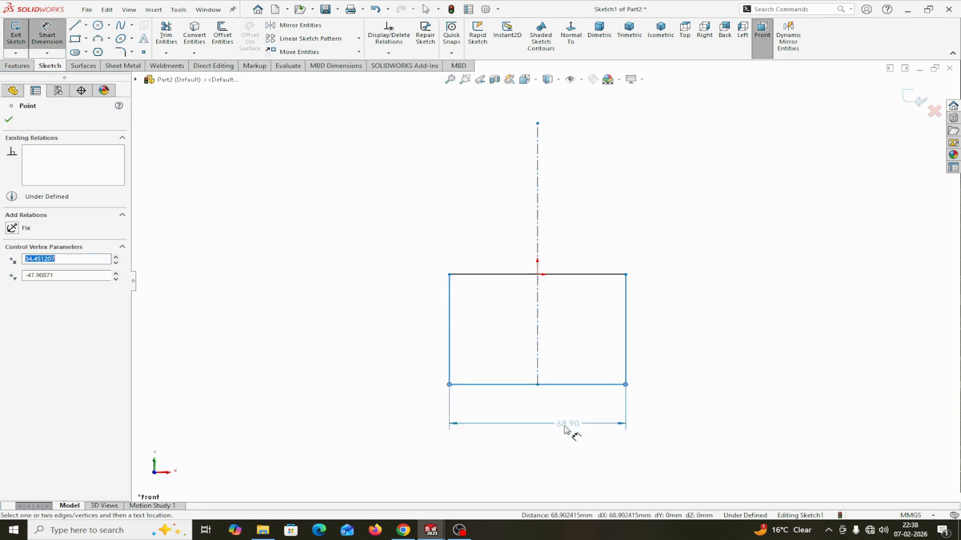
pyautogui.click(532, 438)
pyautogui.write('150')
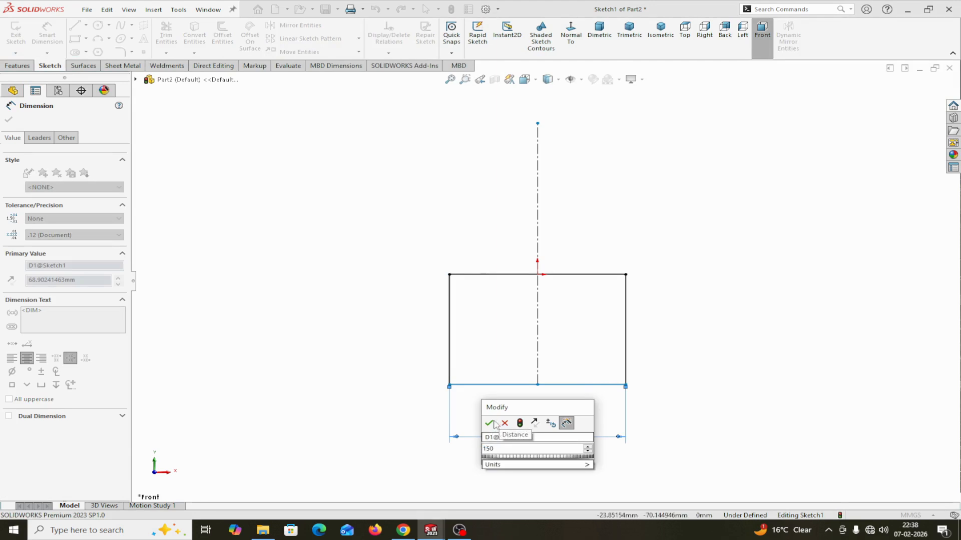
pyautogui.press('Return')
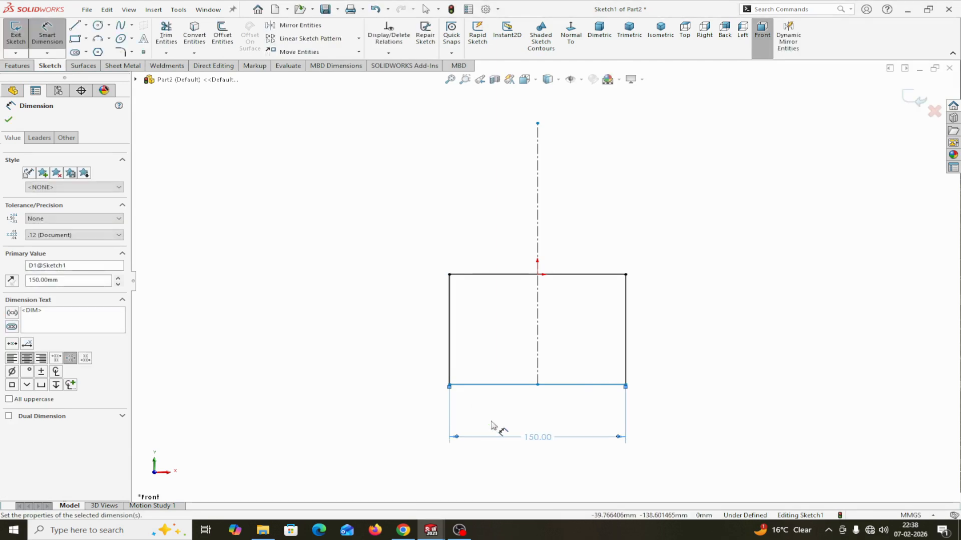
# Dimension the rectangle's left edge and set its height to 100 mm.
pyautogui.click(450, 355)
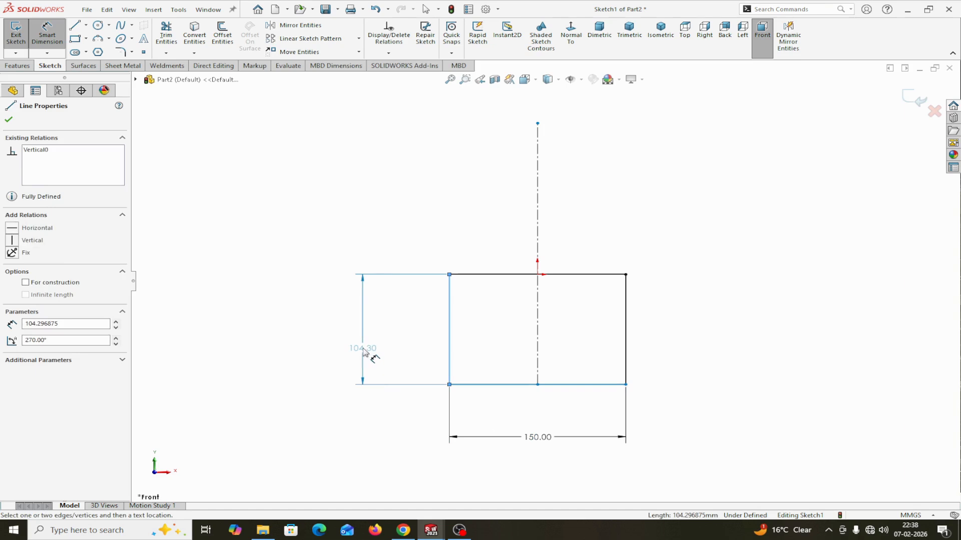
pyautogui.click(366, 352)
pyautogui.write('1')
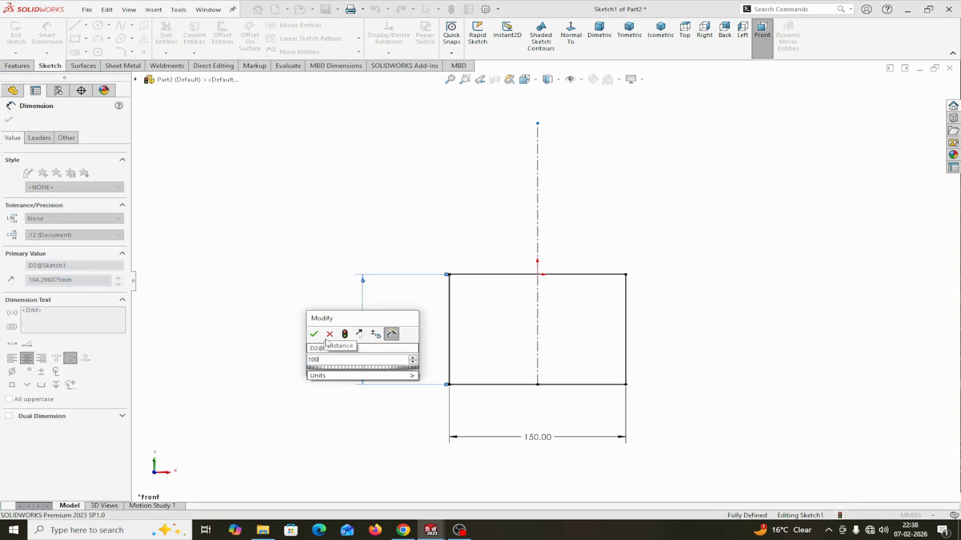
pyautogui.write('00')
pyautogui.click(316, 336)
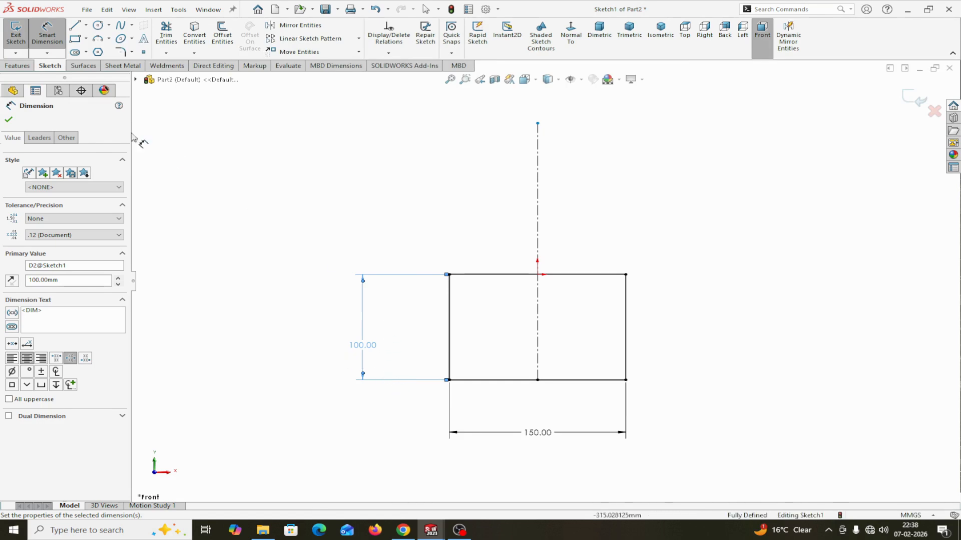
pyautogui.click(8, 121)
# Sketch two concentric circles with radii of about 25 mm and 39 mm, centred on the midpoint of the rectangle's lower edge.
pyautogui.scroll(2, 574, 147)
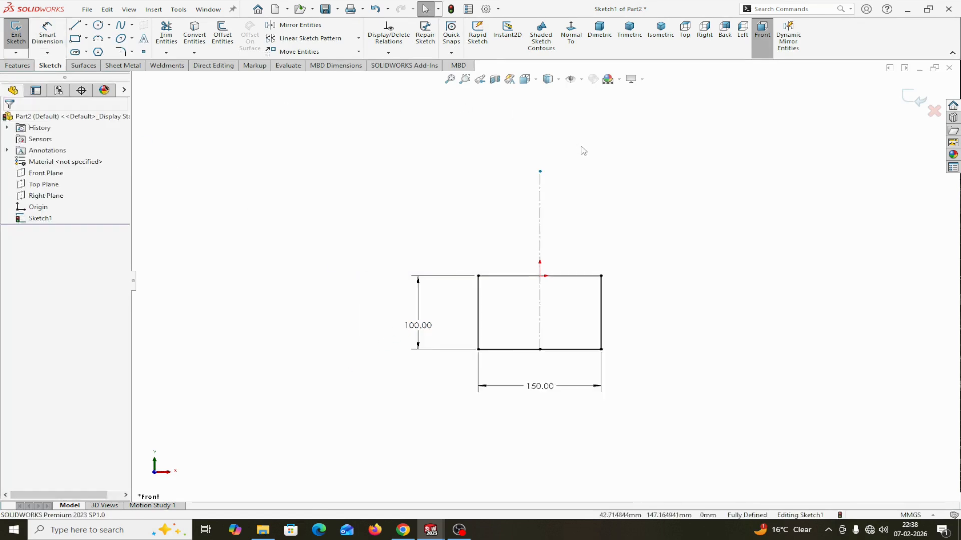
pyautogui.scroll(-3, 578, 150)
pyautogui.scroll(3, 576, 172)
pyautogui.scroll(1, 575, 272)
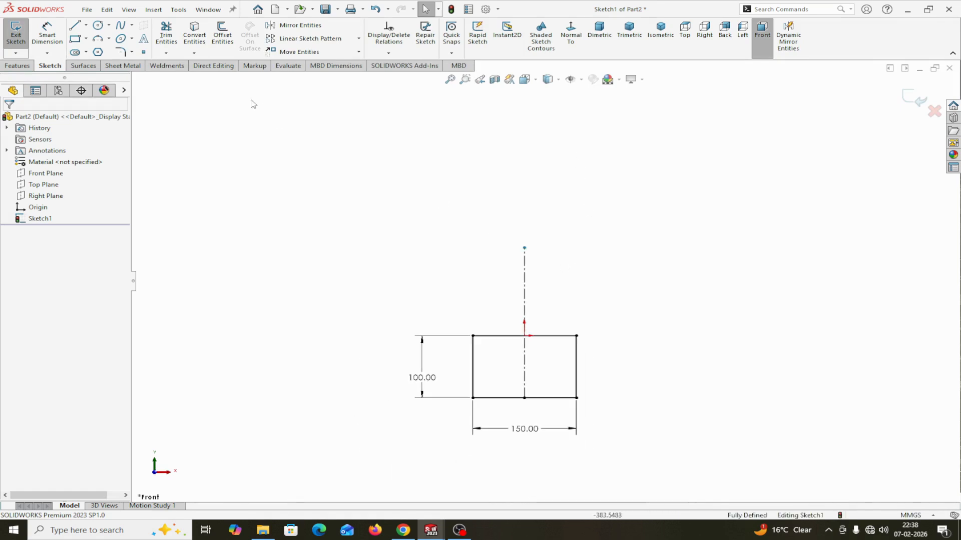
pyautogui.click(99, 25)
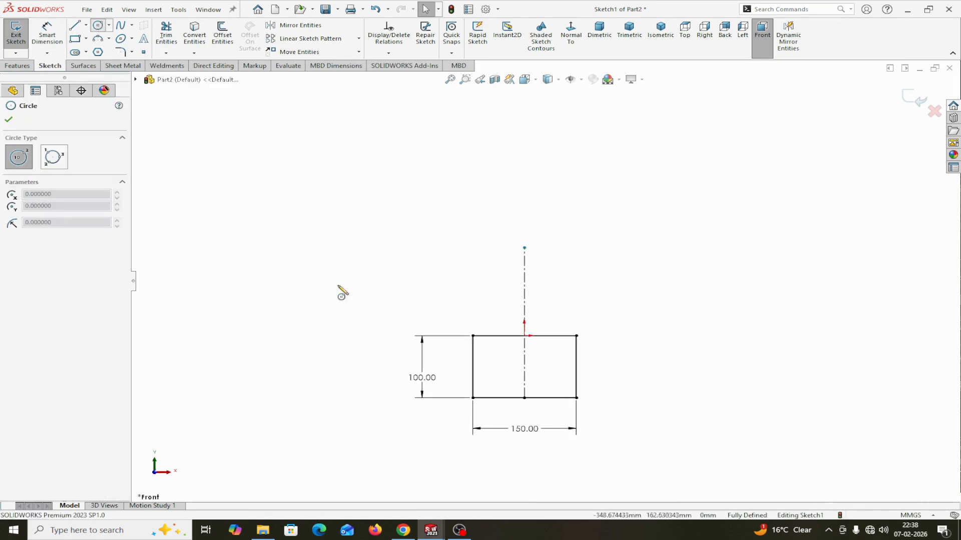
pyautogui.click(524, 397)
pyautogui.click(541, 392)
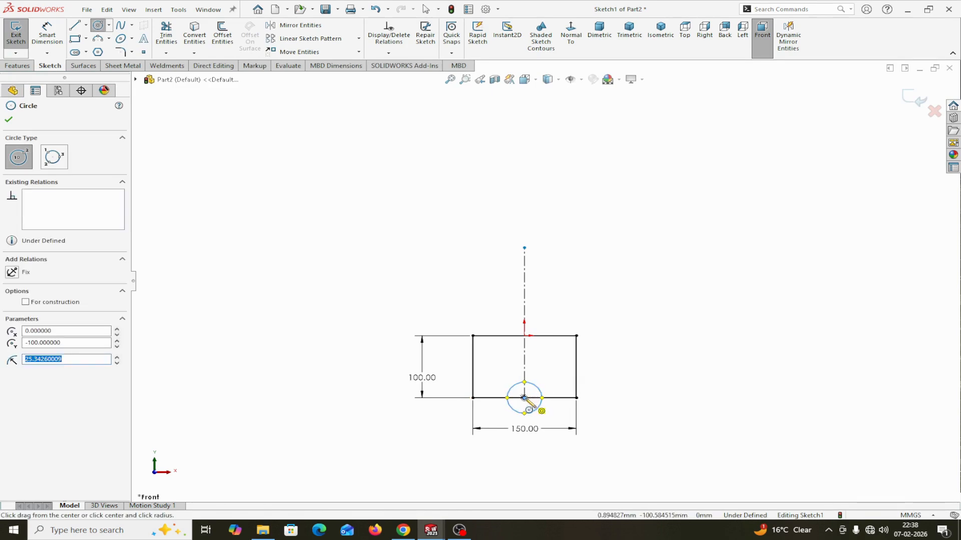
pyautogui.click(524, 398)
pyautogui.click(541, 379)
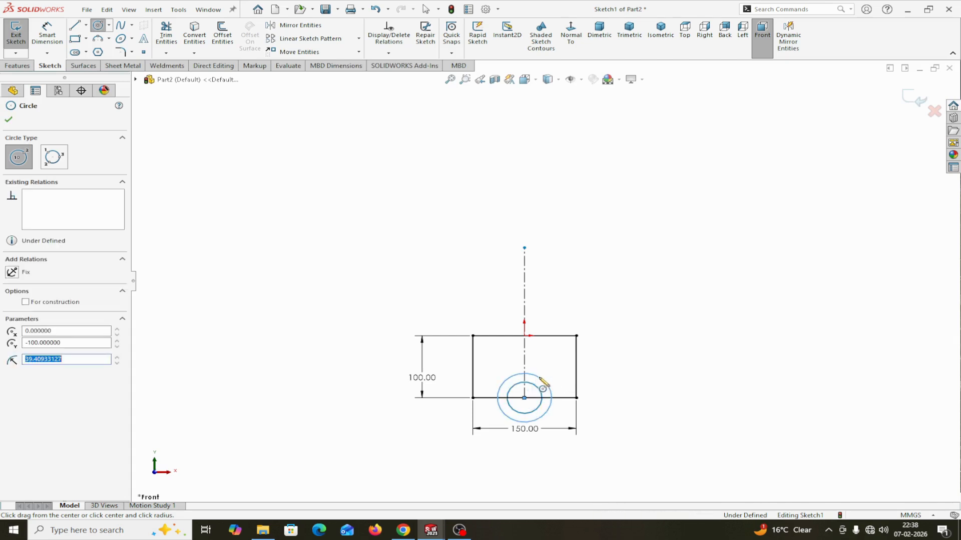
pyautogui.rightClick(540, 380)
pyautogui.click(564, 386)
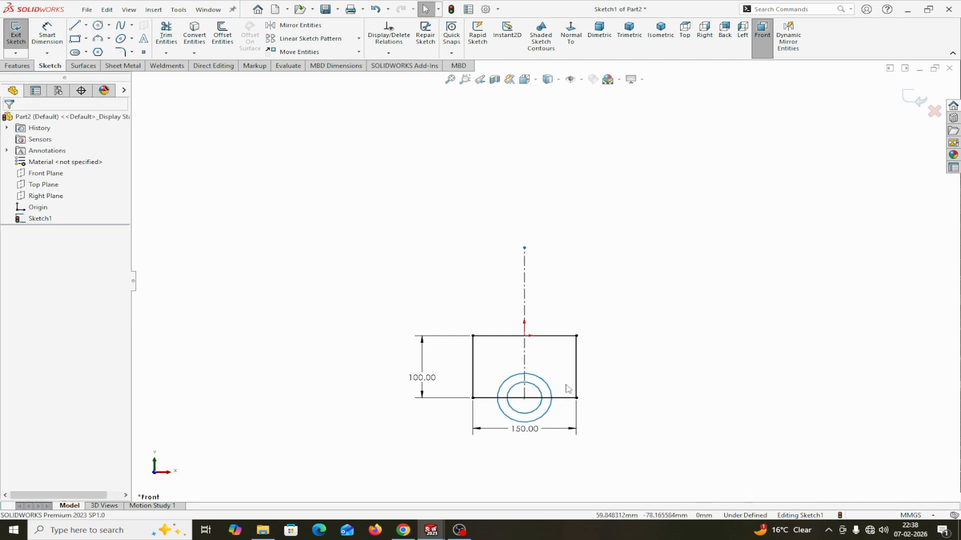
# Dimension the inner circle on the rectangle's lower edge with a diameter of 30 mm.
pyautogui.click(50, 40)
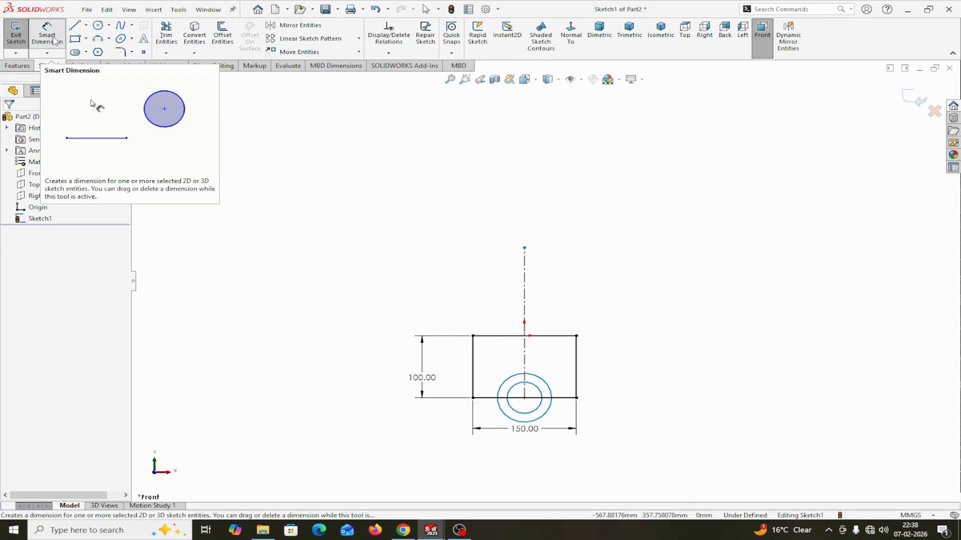
pyautogui.click(533, 411)
pyautogui.click(669, 455)
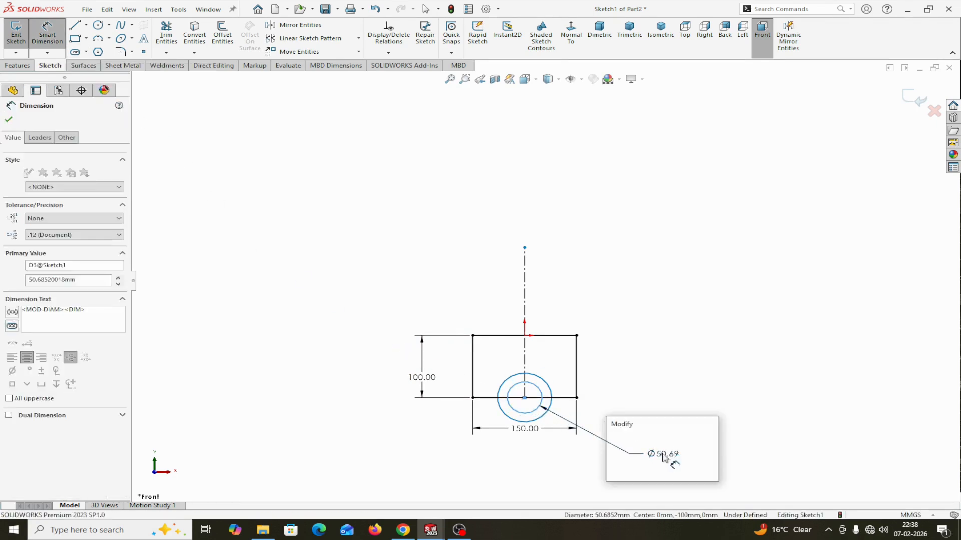
pyautogui.write('30')
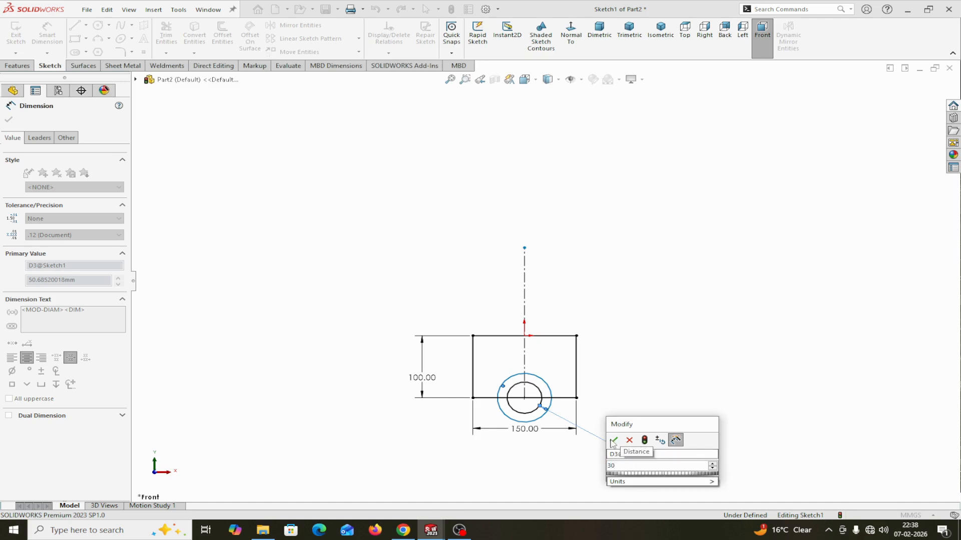
pyautogui.click(613, 441)
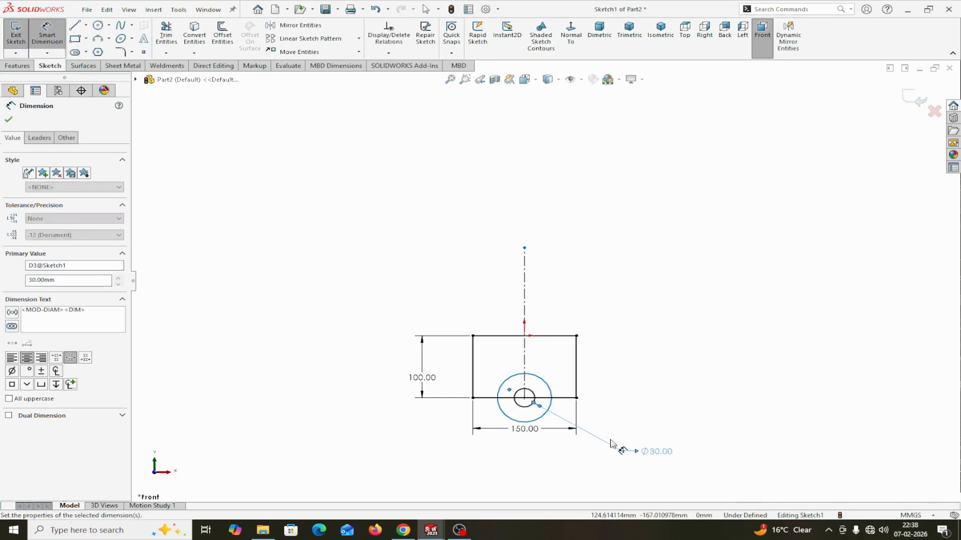
# Dimension the outer circle on the rectangle's lower edge with a diameter of 60 mm.
pyautogui.click(552, 408)
pyautogui.click(670, 406)
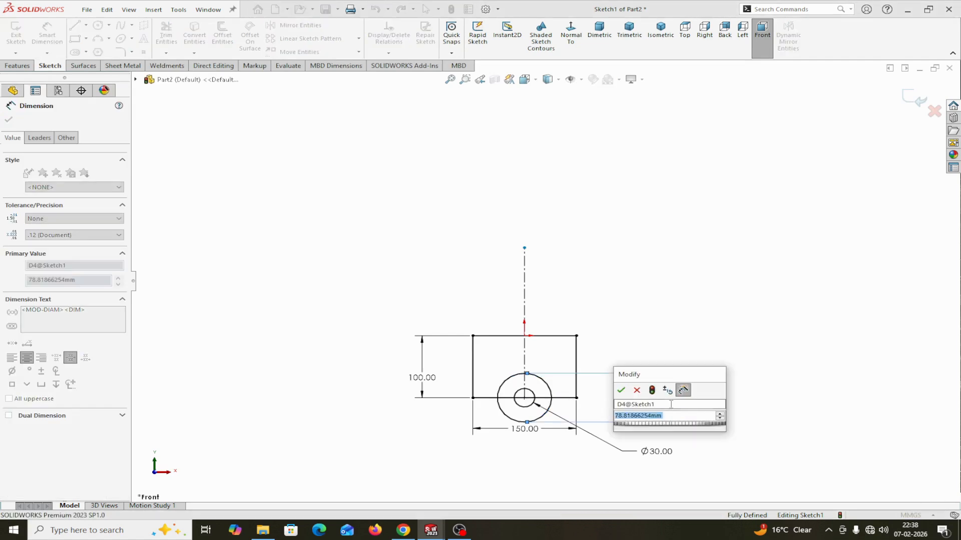
pyautogui.write('60')
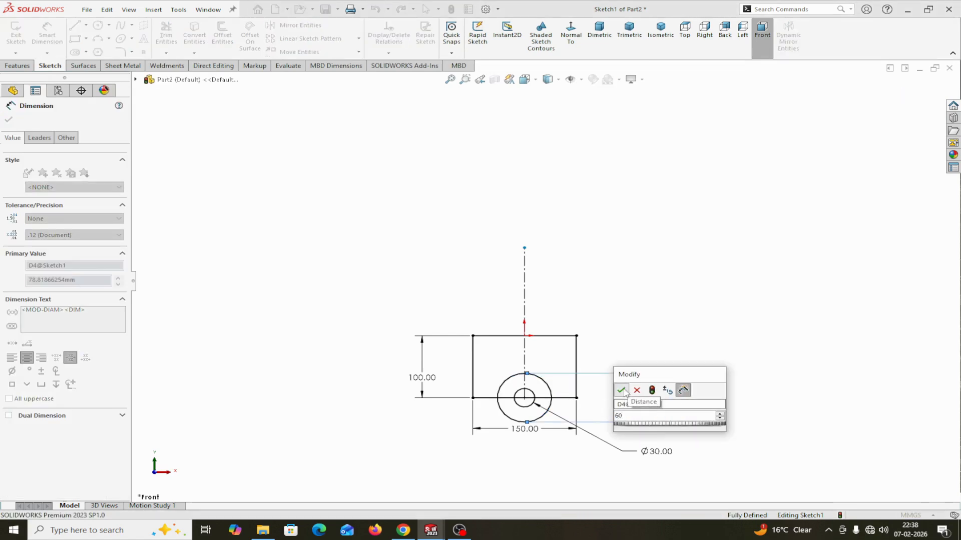
pyautogui.click(623, 392)
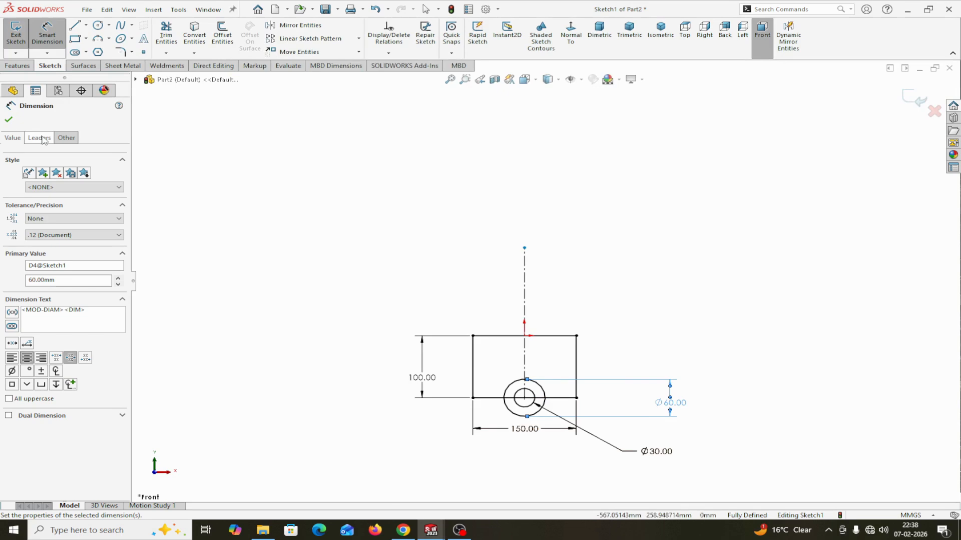
pyautogui.click(9, 119)
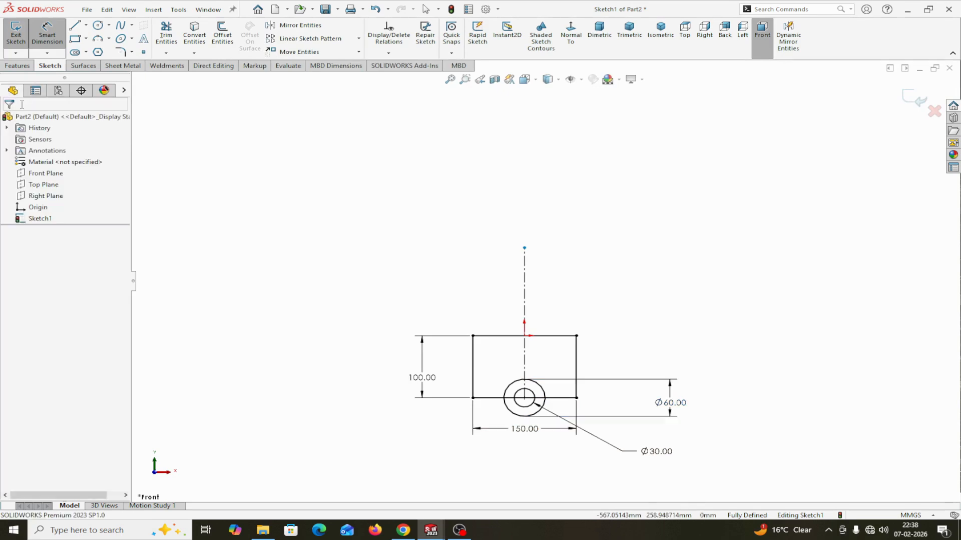
# Sketch two concentric circles with radii of about 42 mm and 23 mm, centred on the centerline's upper endpoint.
pyautogui.click(98, 26)
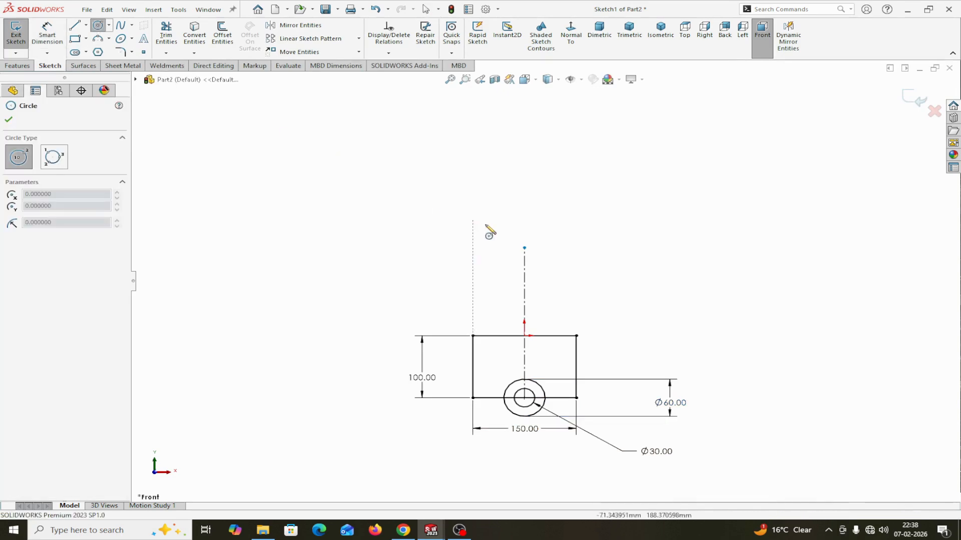
pyautogui.click(524, 247)
pyautogui.click(548, 232)
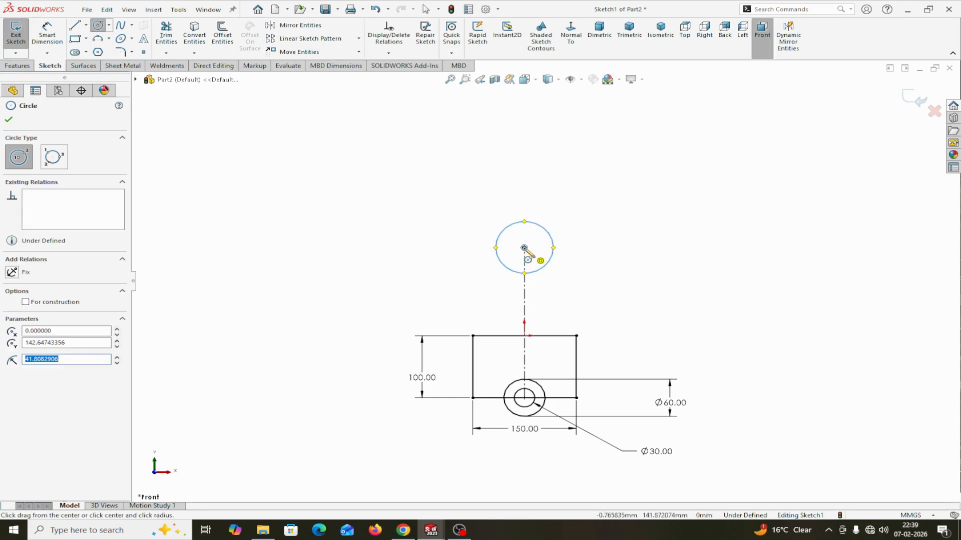
pyautogui.click(524, 248)
pyautogui.click(537, 239)
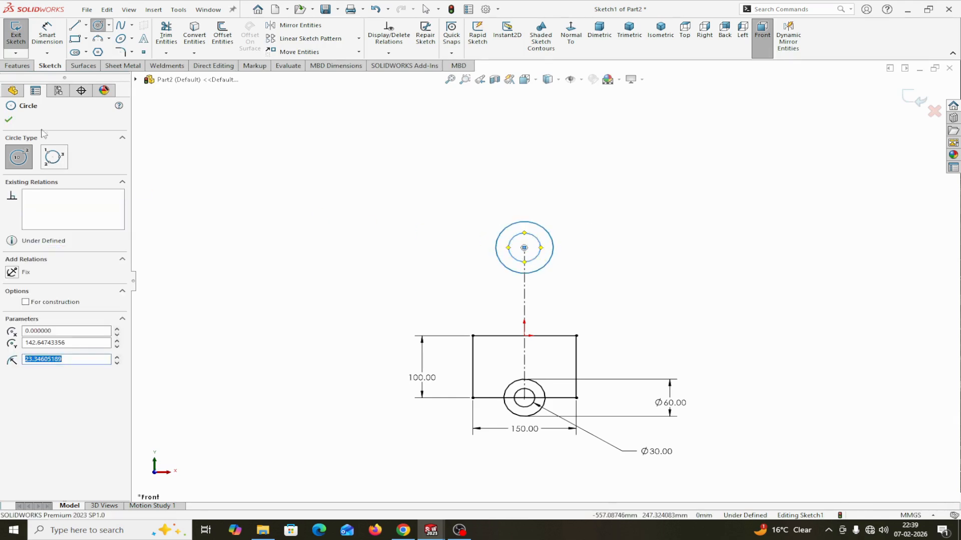
pyautogui.click(9, 120)
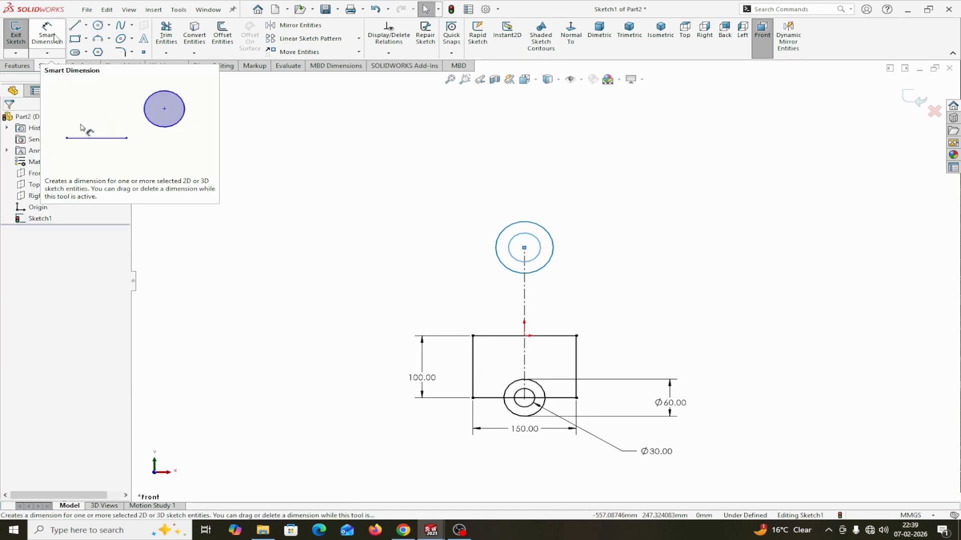
# Dimension the inner circle at the centerline's upper end with a diameter of 25 mm.
pyautogui.click(50, 36)
pyautogui.click(538, 264)
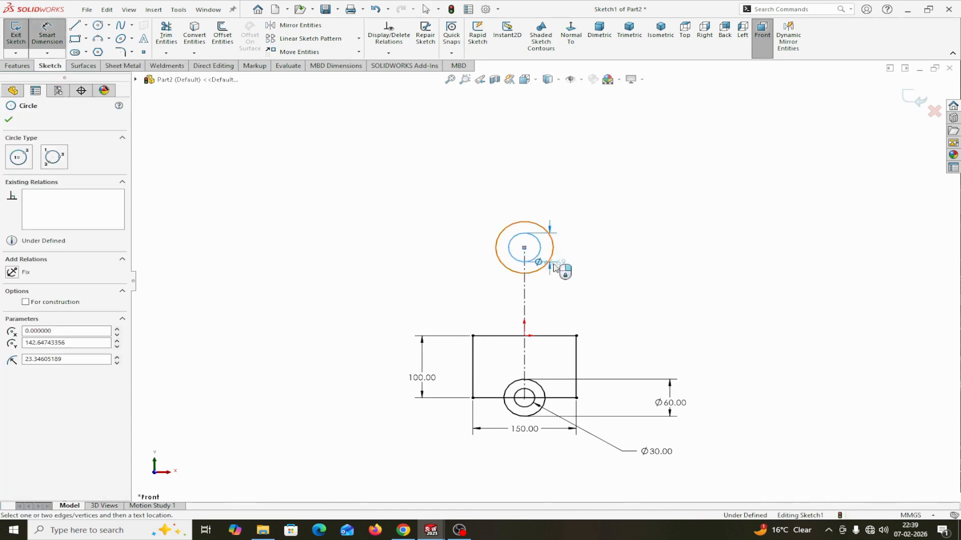
pyautogui.click(622, 304)
pyautogui.write('25')
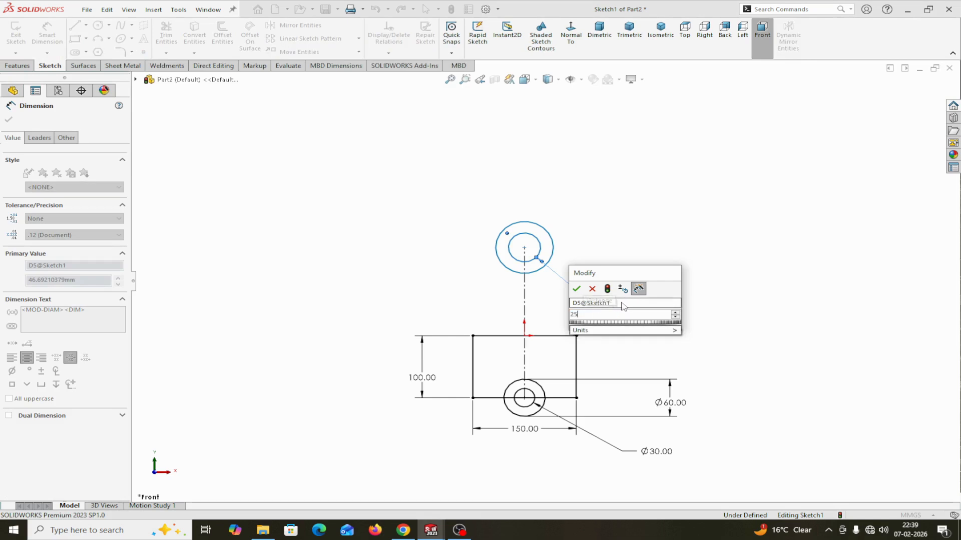
pyautogui.click(575, 290)
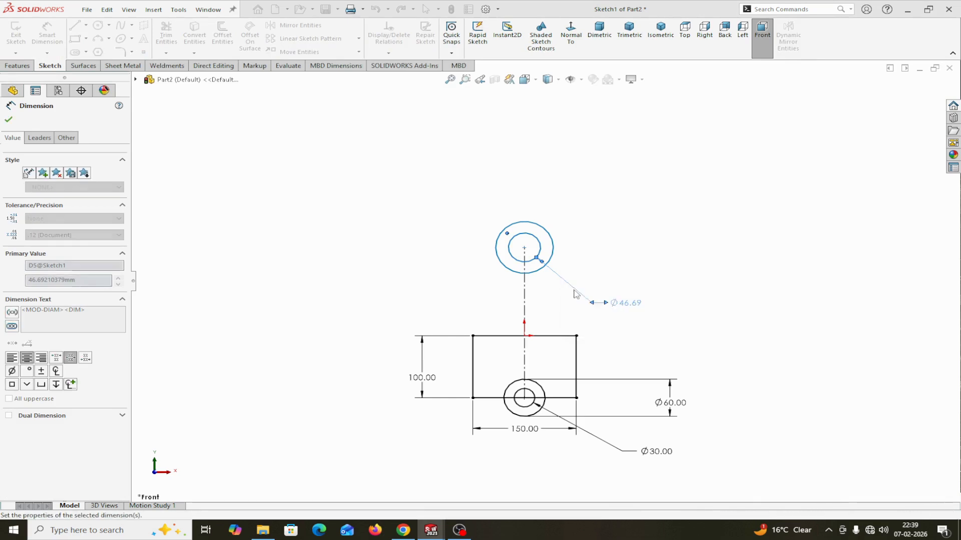
# Dimension the outer circle at the centerline's upper end with a diameter of 50 mm.
pyautogui.click(551, 261)
pyautogui.click(673, 264)
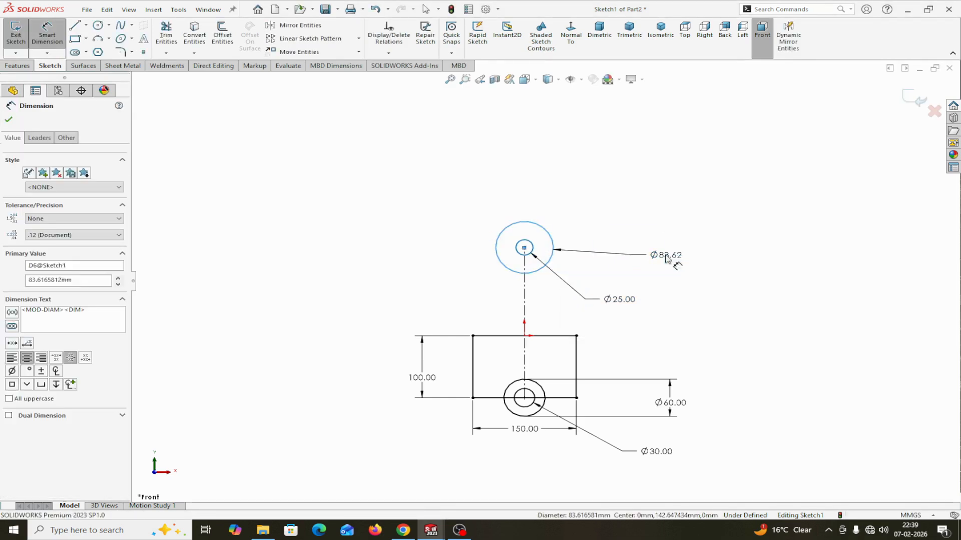
pyautogui.write('50')
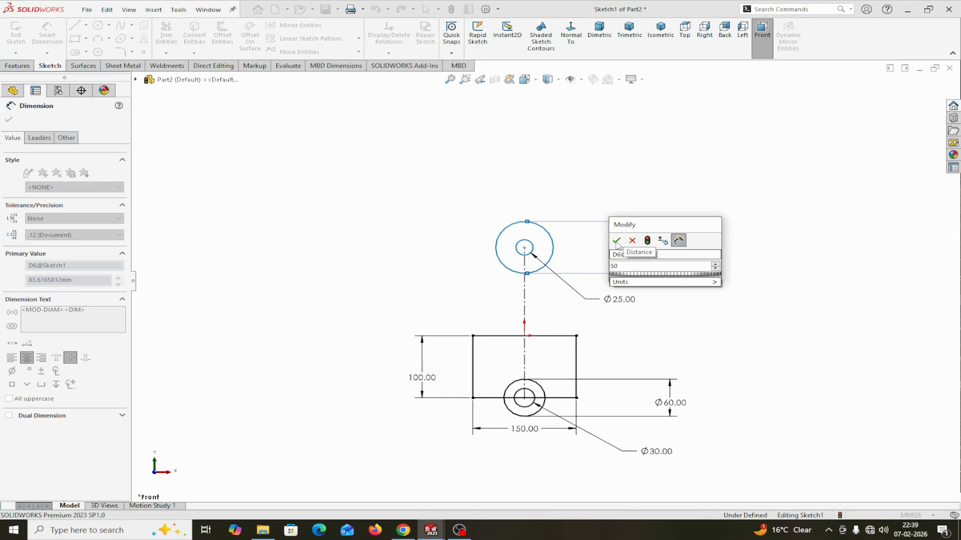
pyautogui.click(616, 241)
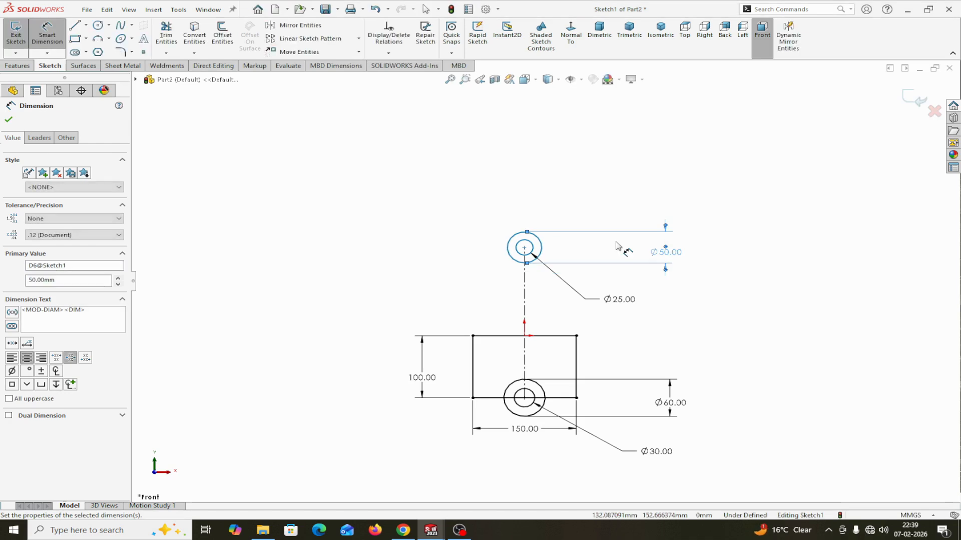
pyautogui.click(9, 120)
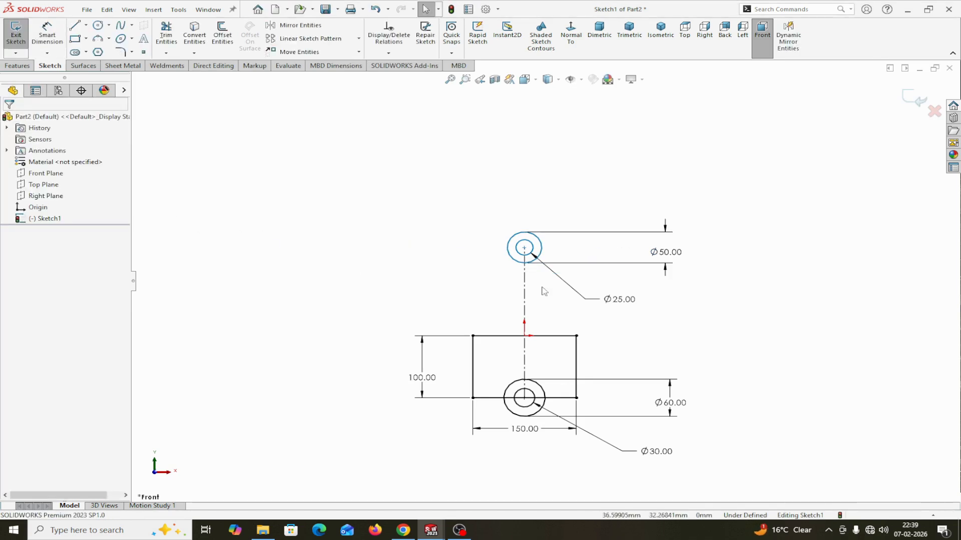
# Dimension the vertical distance from the rectangle's upper edge to the centre of the upper circles as 75 mm.
pyautogui.click(450, 79)
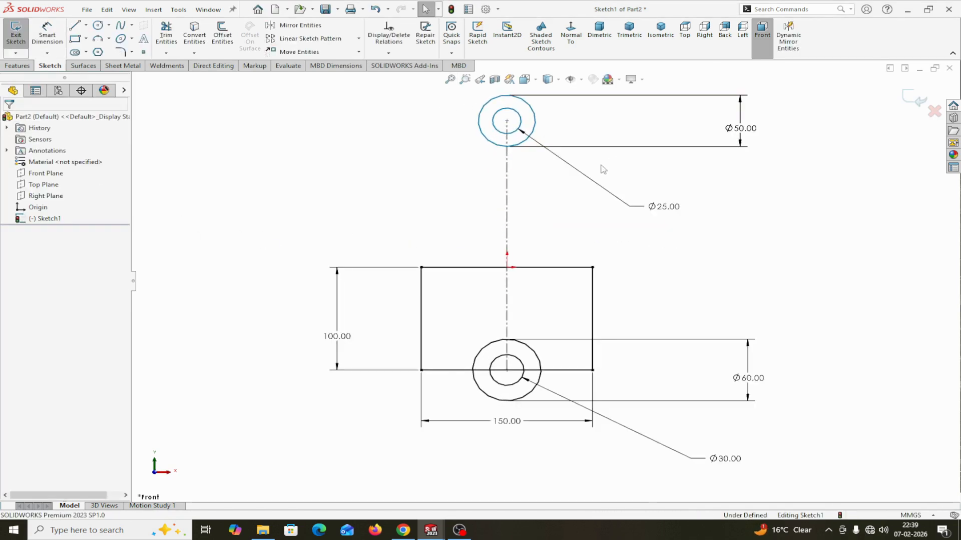
pyautogui.click(48, 44)
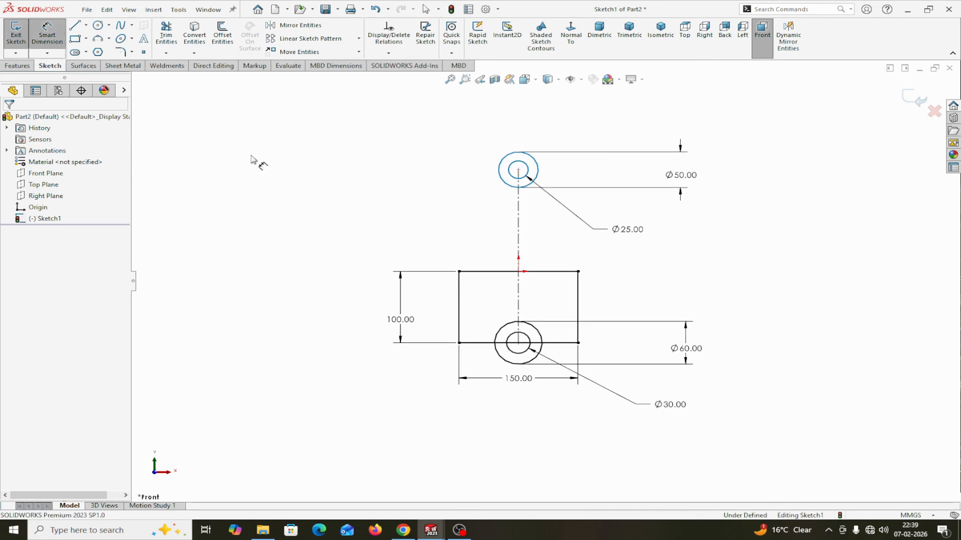
pyautogui.click(484, 275)
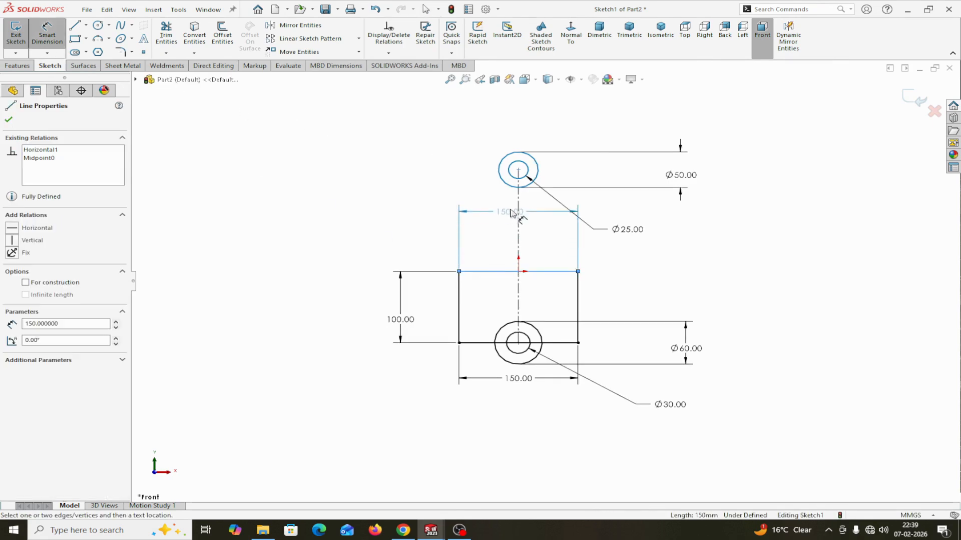
pyautogui.click(518, 170)
pyautogui.click(404, 208)
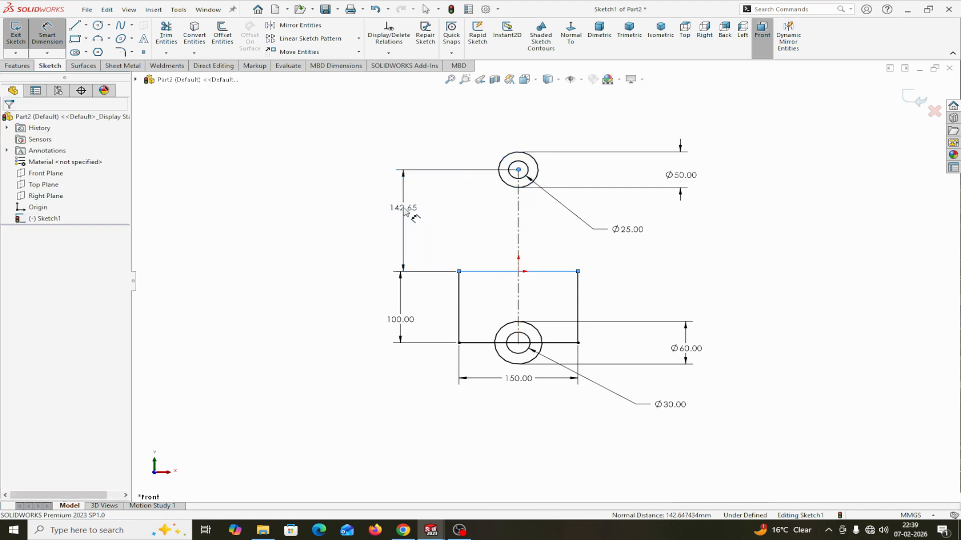
pyautogui.write('75')
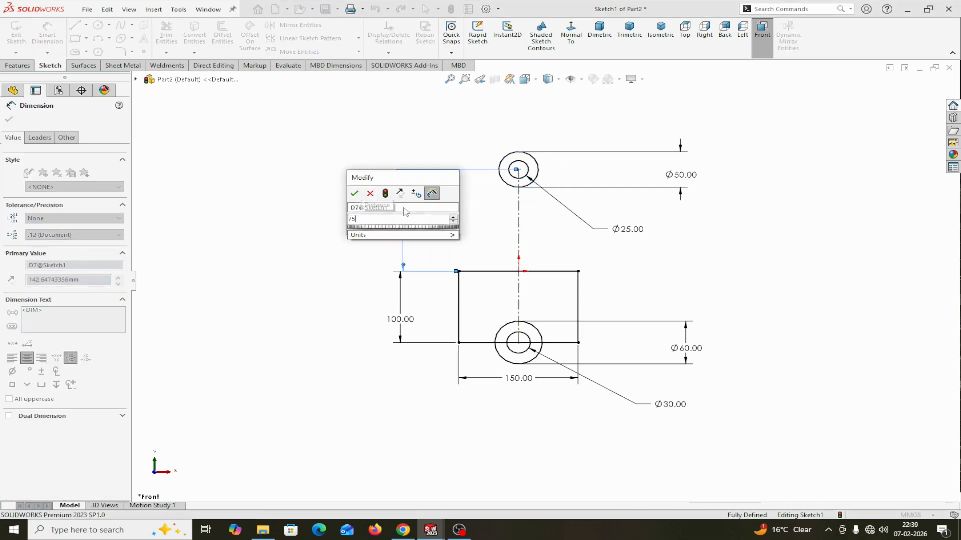
pyautogui.click(355, 193)
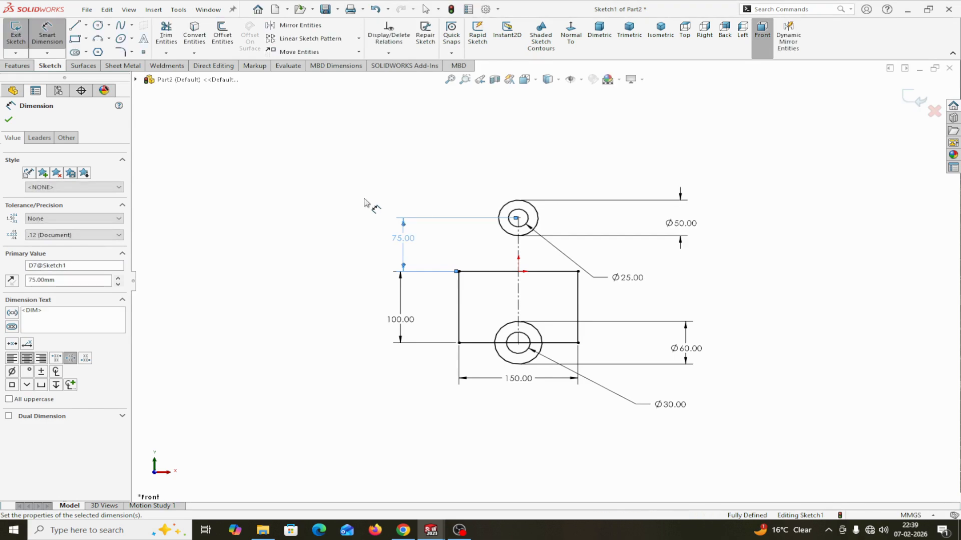
pyautogui.click(691, 225)
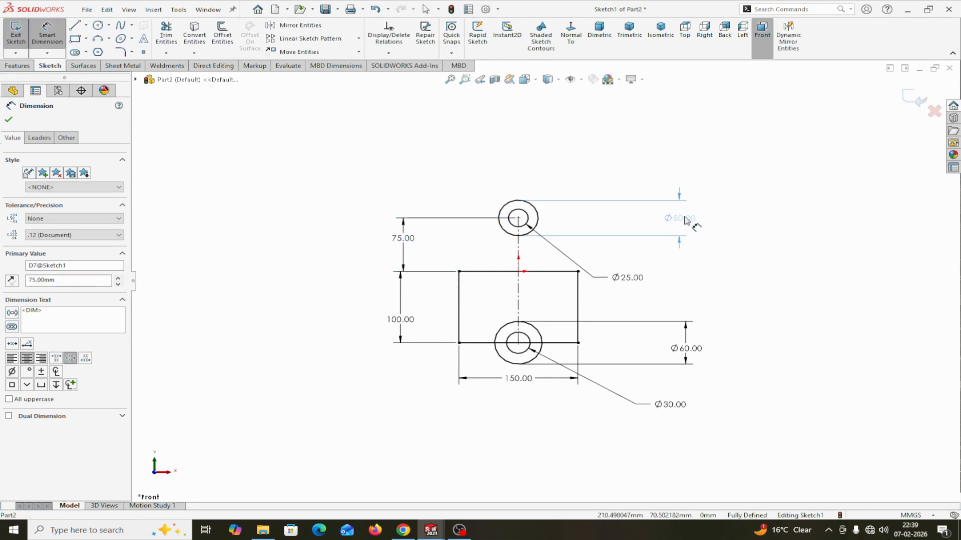
pyautogui.click(9, 120)
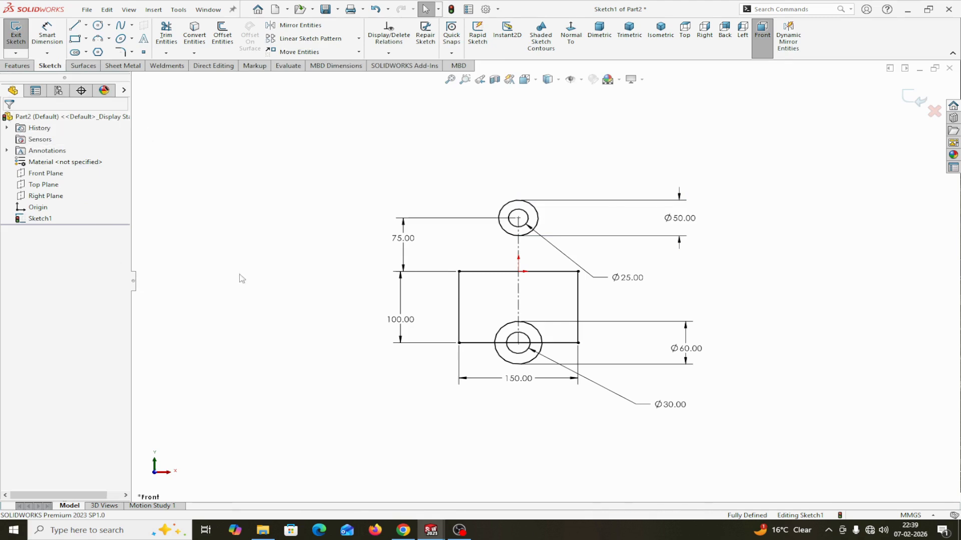
# Sketch a line from the rectangle's upper-left corner to the left side of the upper outer circle, tangent to it.
pyautogui.scroll(-1, 423, 284)
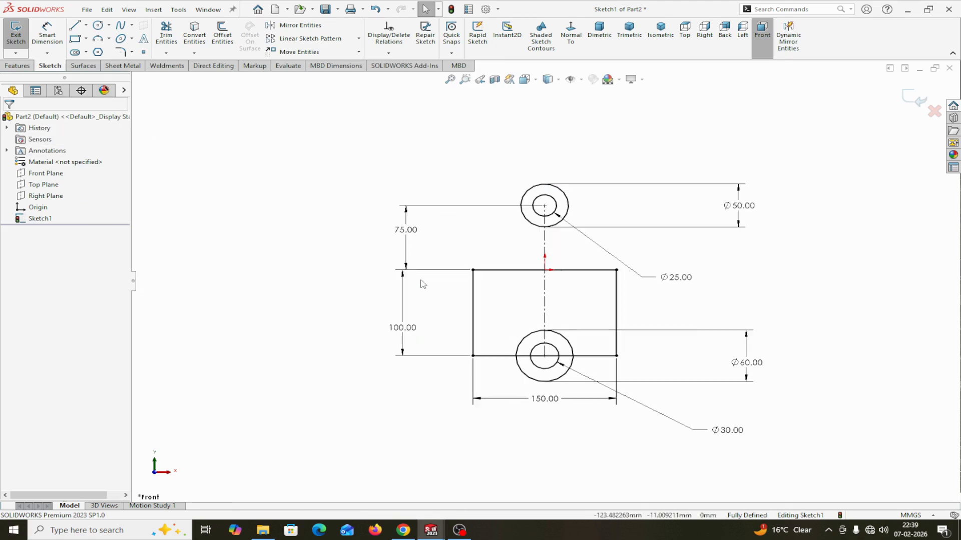
pyautogui.click(74, 27)
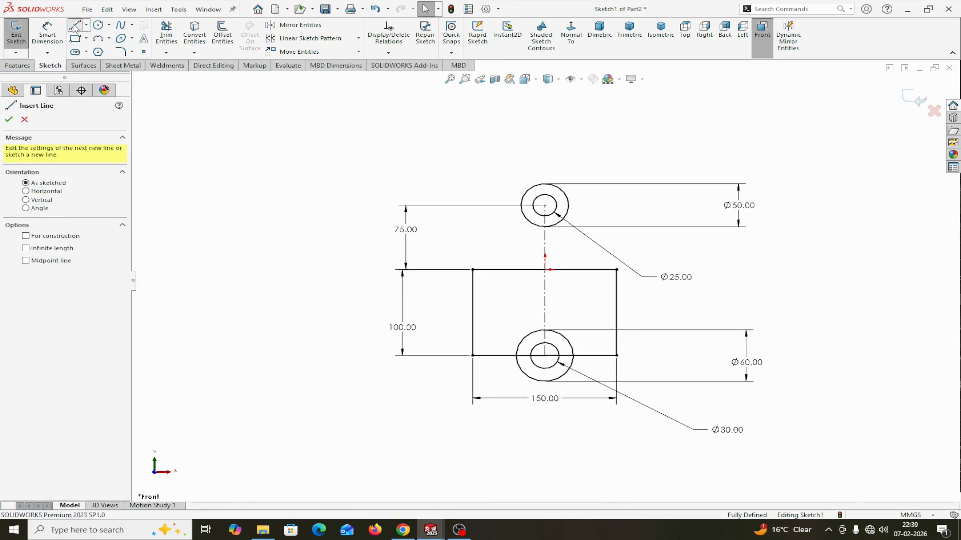
pyautogui.click(472, 269)
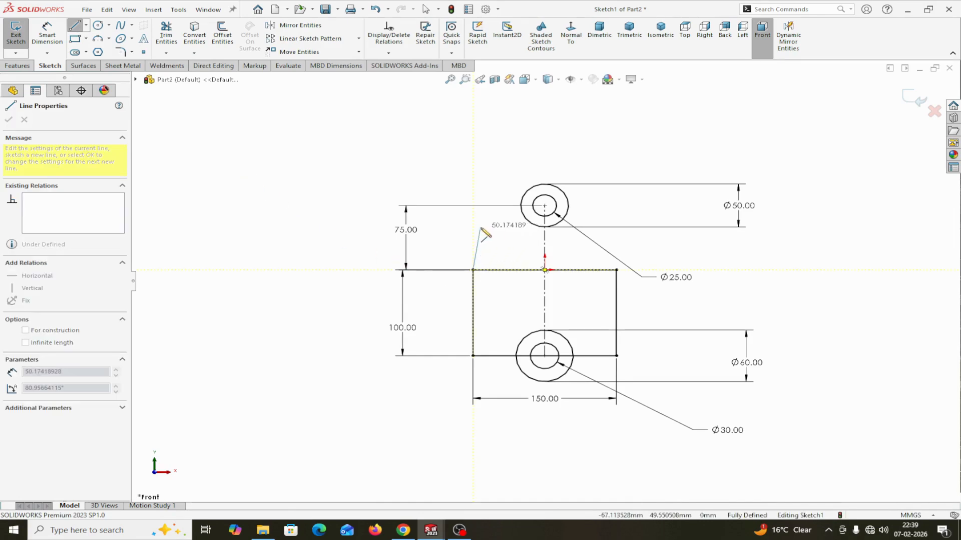
pyautogui.click(523, 196)
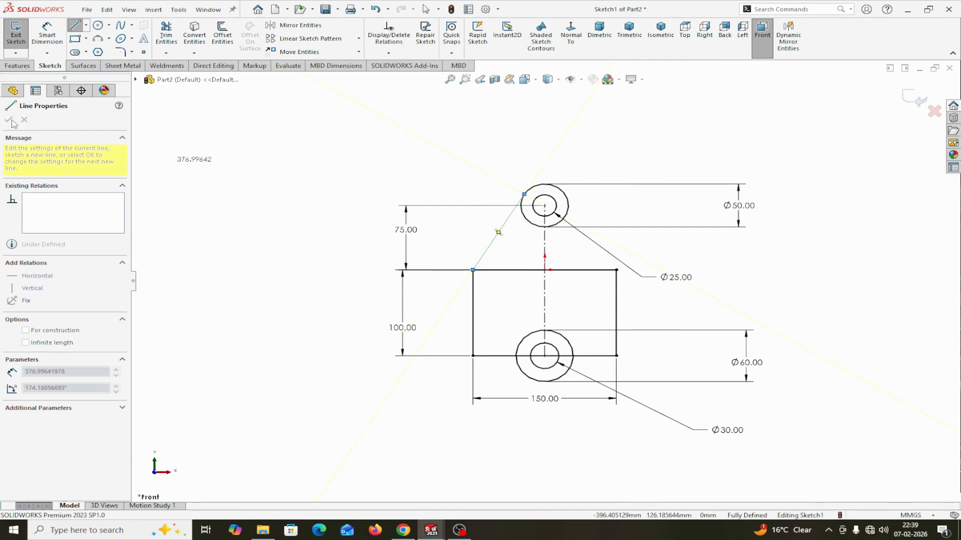
pyautogui.doubleClick(525, 197)
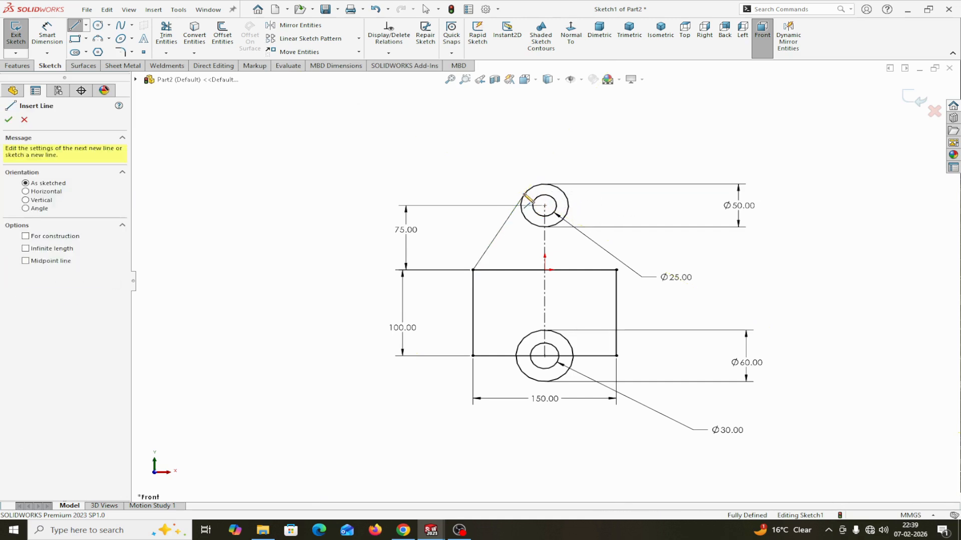
pyautogui.rightClick(525, 197)
pyautogui.click(553, 200)
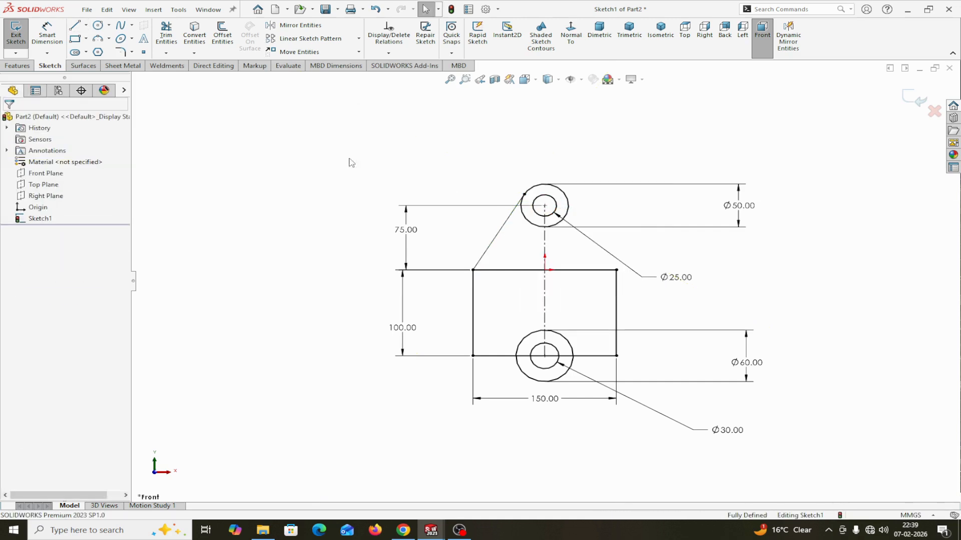
# Mirror the slanted tangent line about the vertical centerline, keeping the original.
pyautogui.click(296, 25)
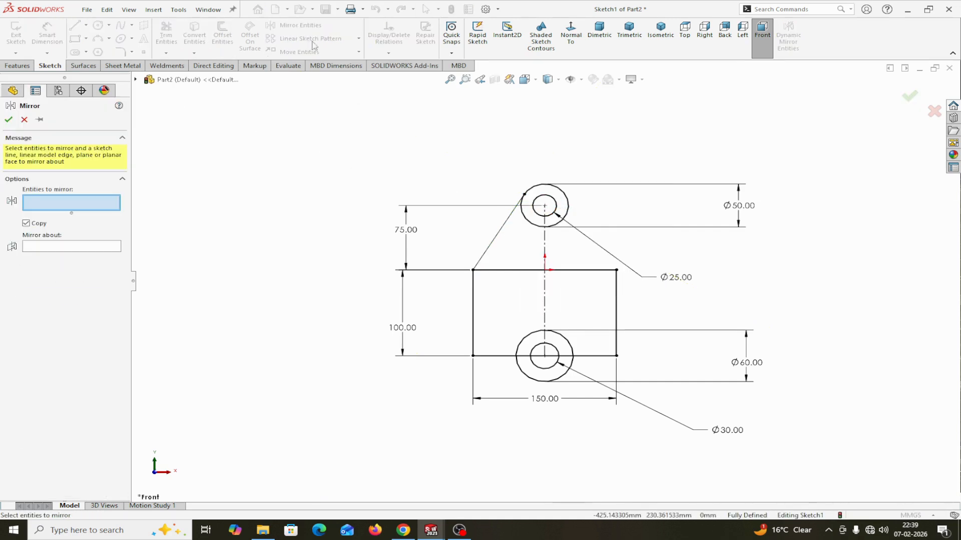
pyautogui.click(497, 236)
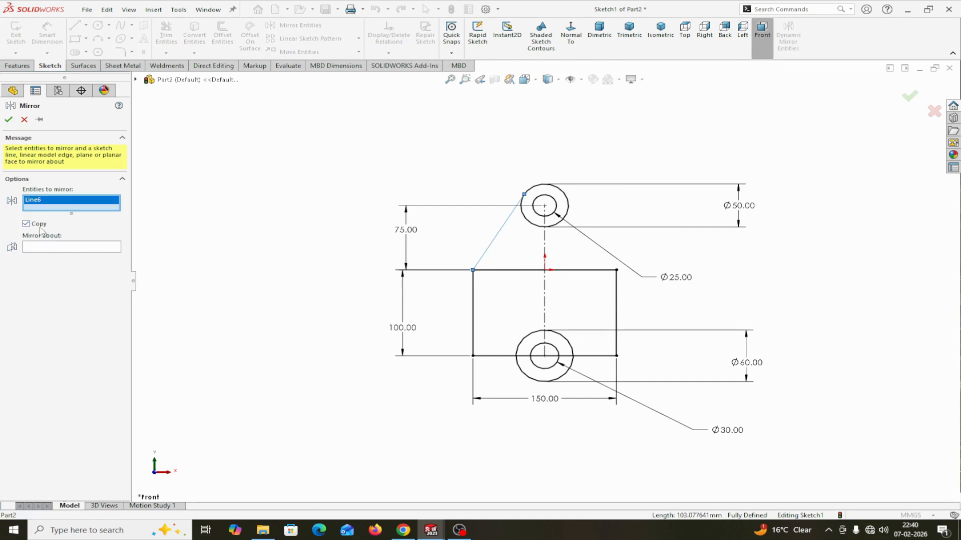
pyautogui.click(45, 246)
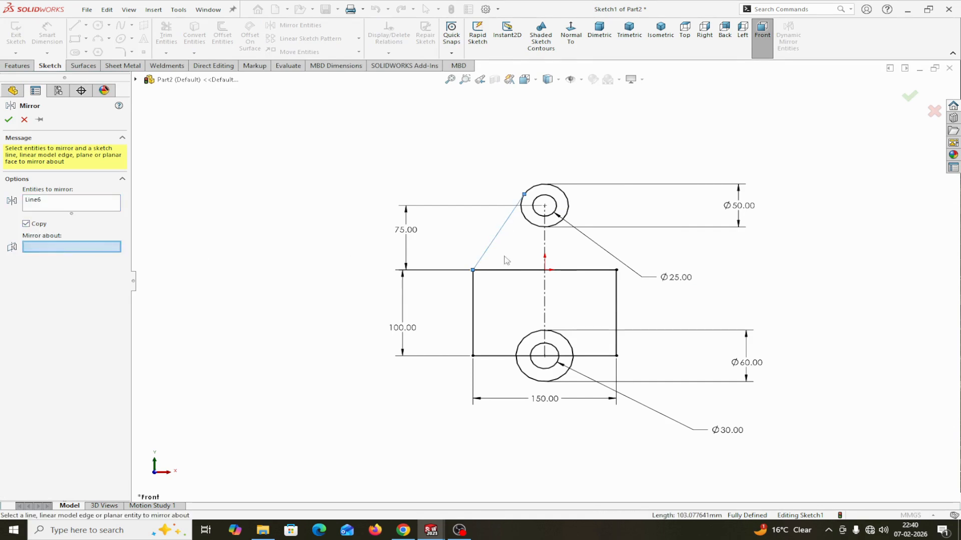
pyautogui.click(545, 253)
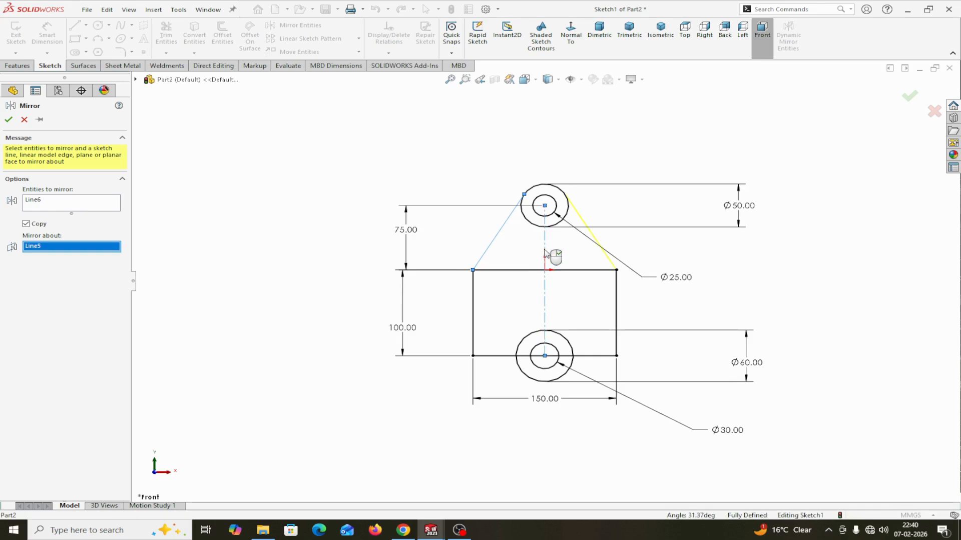
pyautogui.click(9, 119)
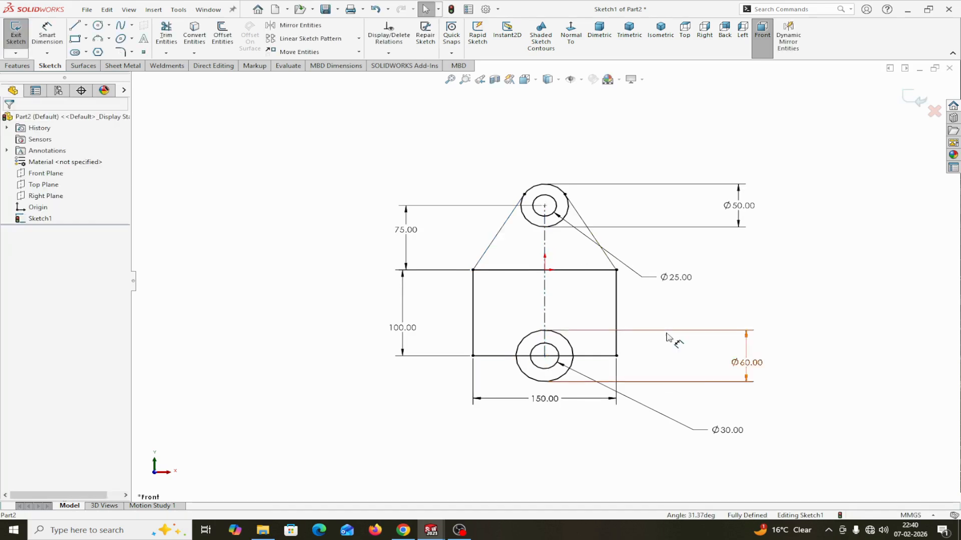
# Power trim the lower halves of the two bottom circles and the rectangle's lower edge inside the inner circle.
pyautogui.scroll(-2, 666, 337)
pyautogui.scroll(2, 665, 336)
pyautogui.scroll(-3, 595, 337)
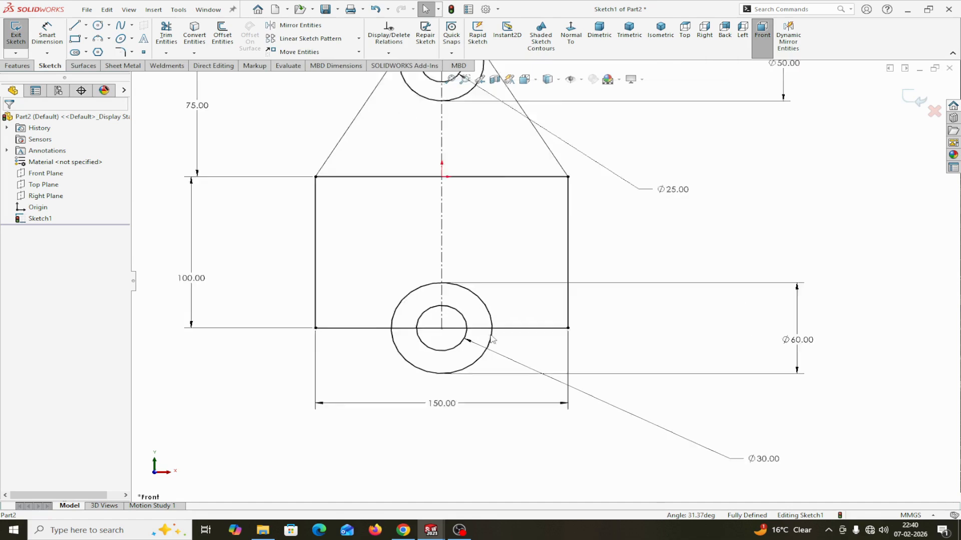
pyautogui.scroll(2, 492, 339)
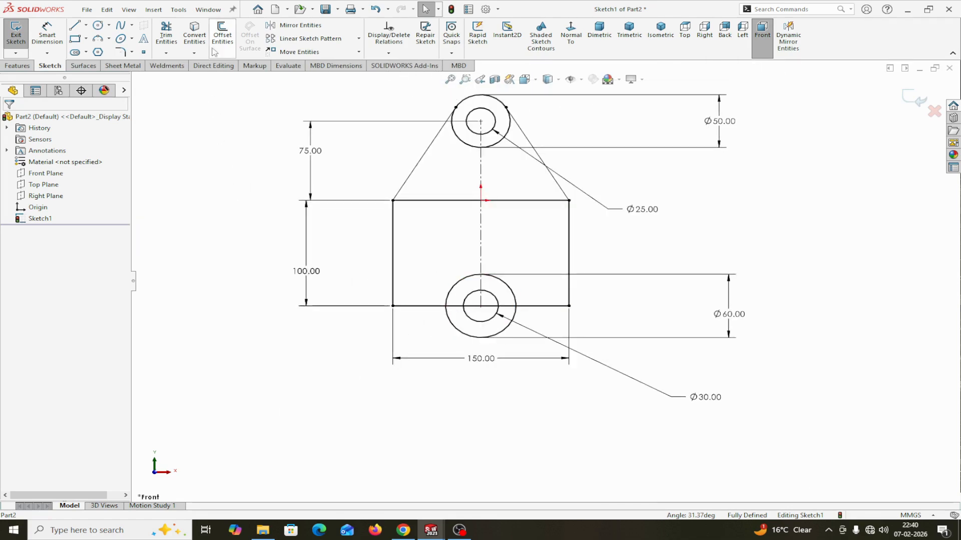
pyautogui.click(166, 34)
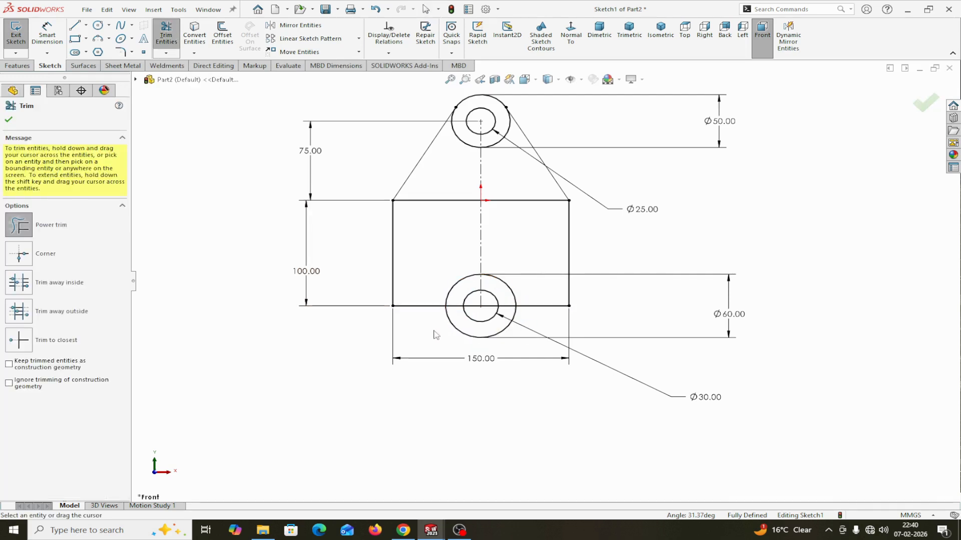
pyautogui.moveTo(434, 330); pyautogui.dragTo(471, 318)
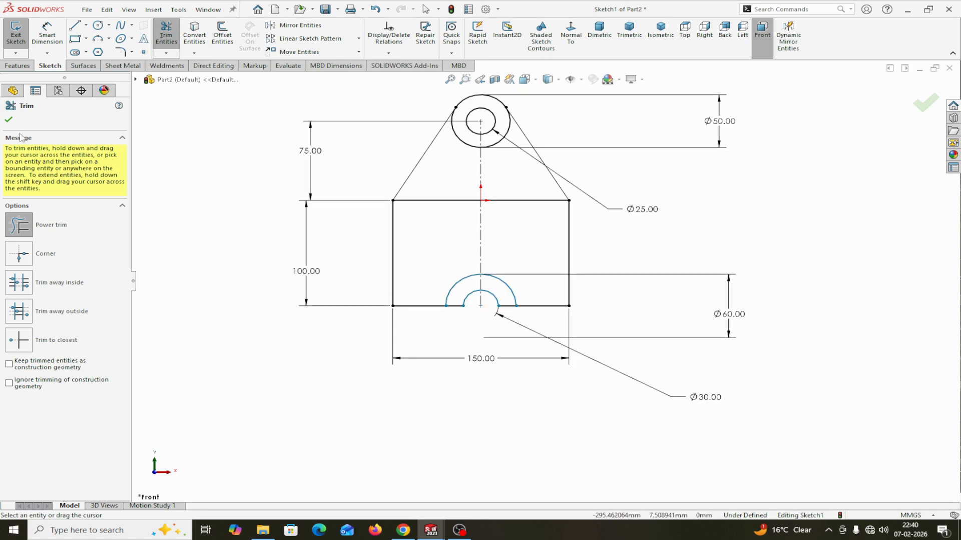
pyautogui.click(9, 121)
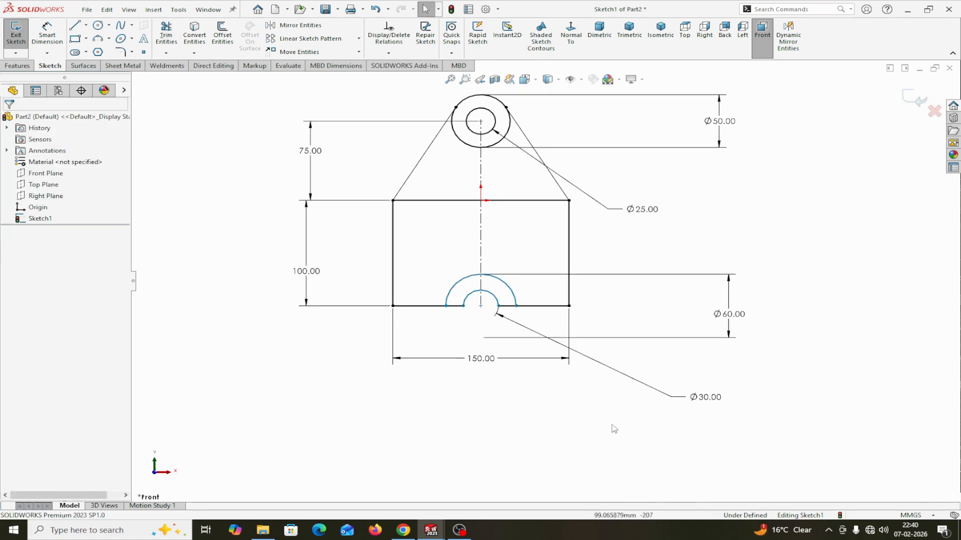
# Dimension the horizontal distance from the rectangle's lower-left corner to the centre of the bottom arcs as 75 mm.
pyautogui.scroll(-3, 521, 288)
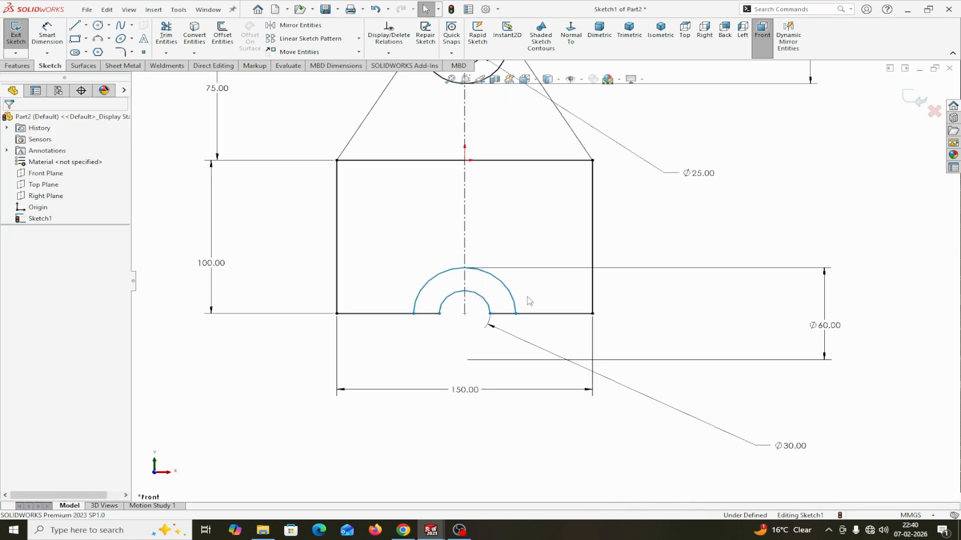
pyautogui.click(49, 41)
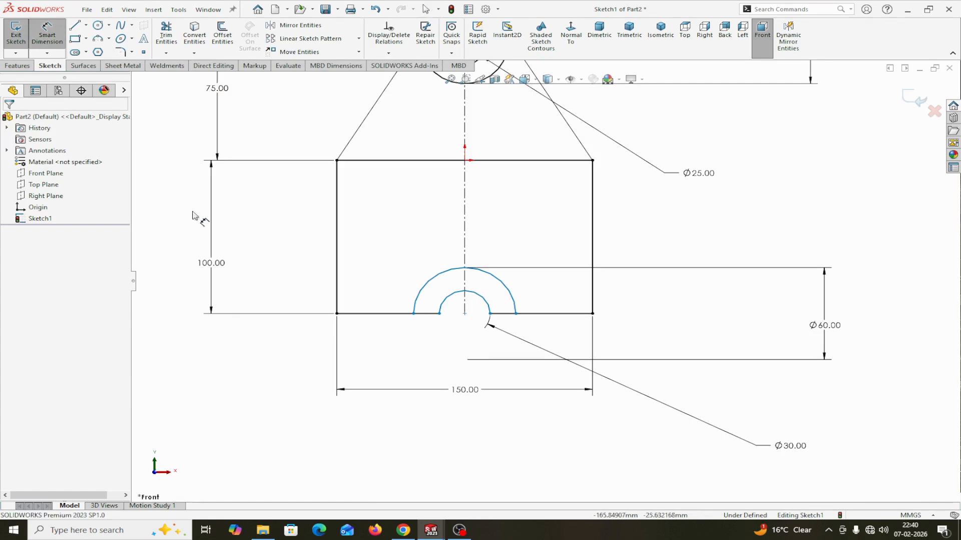
pyautogui.click(337, 314)
pyautogui.click(464, 314)
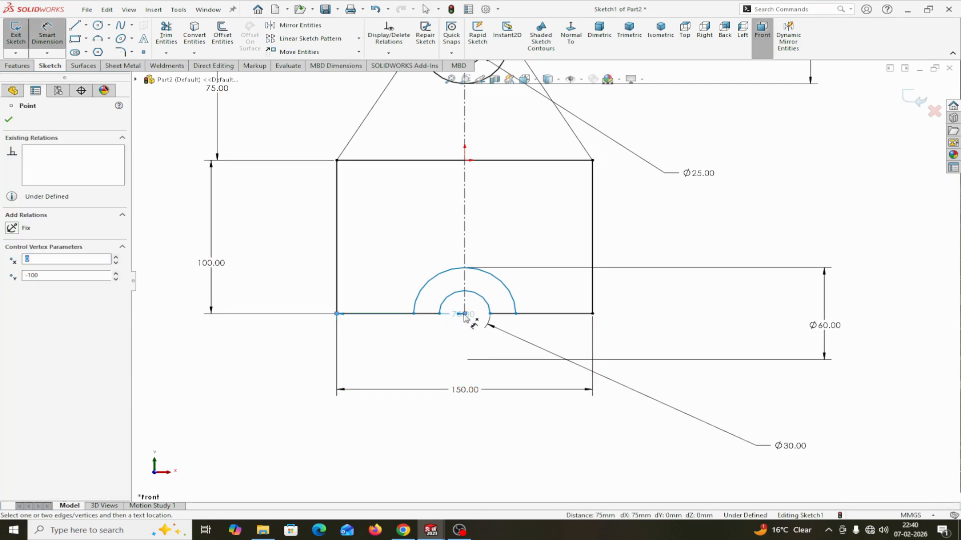
pyautogui.click(401, 345)
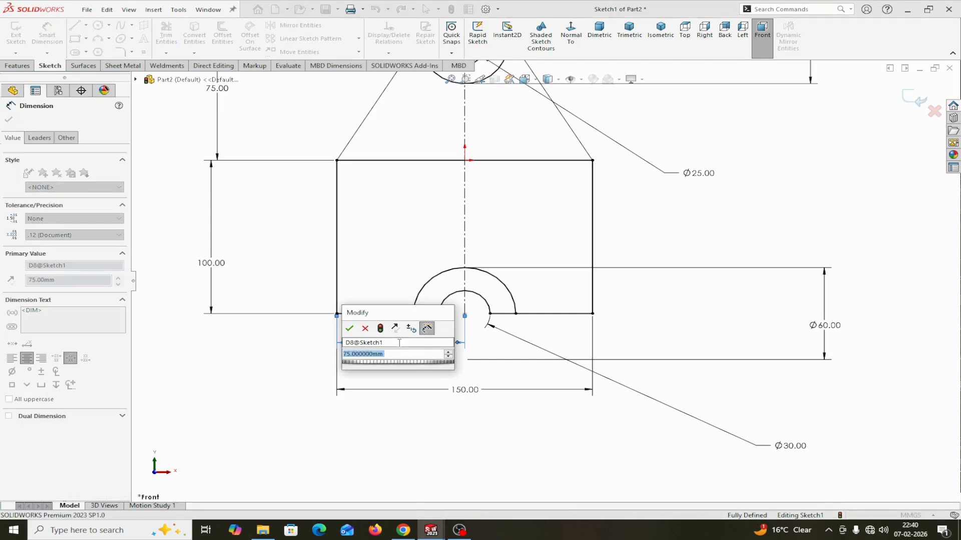
pyautogui.write('75')
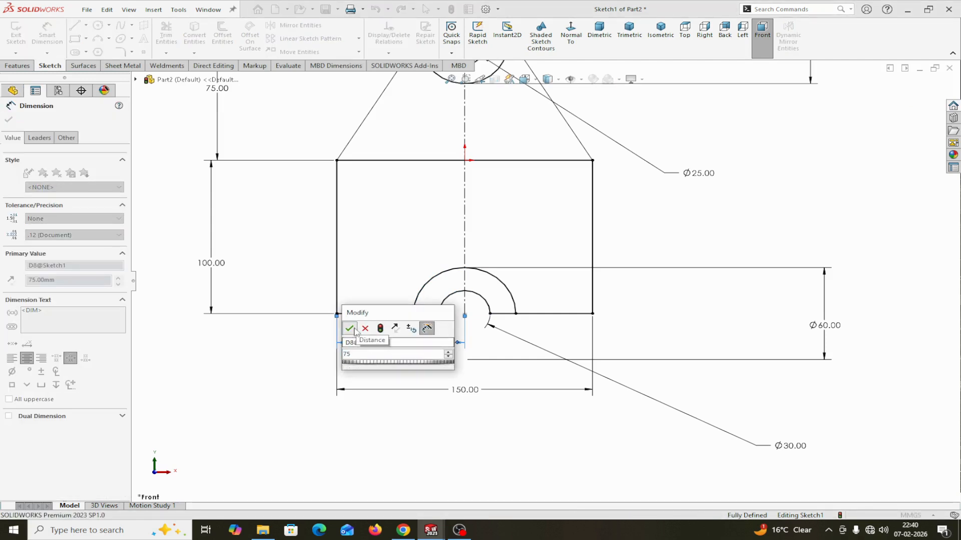
pyautogui.click(350, 328)
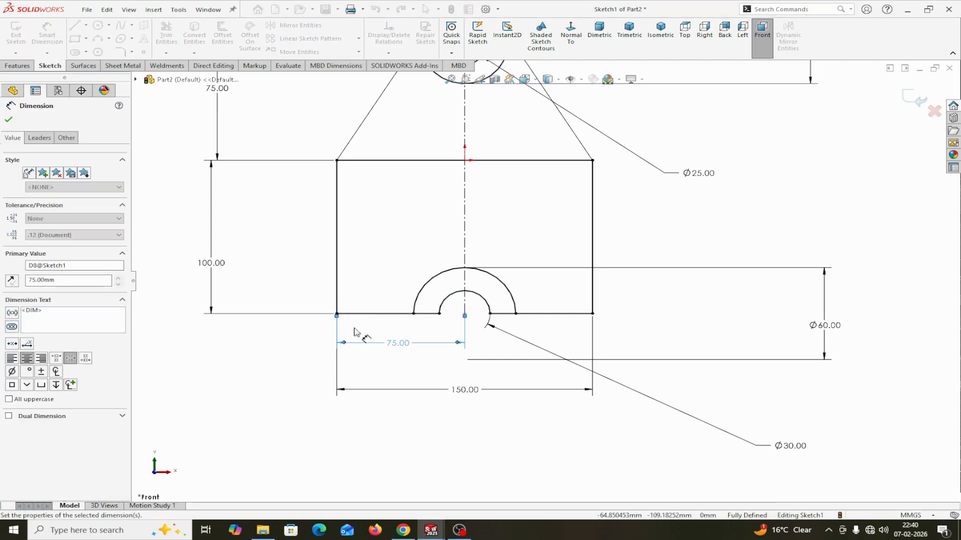
pyautogui.click(15, 118)
# Reposition the 25 mm and 30 mm diameter dimensions level with their circle and arc, beside the 50 mm and 60 mm dimensions.
pyautogui.scroll(3, 537, 151)
pyautogui.scroll(-3, 550, 155)
pyautogui.scroll(4, 569, 206)
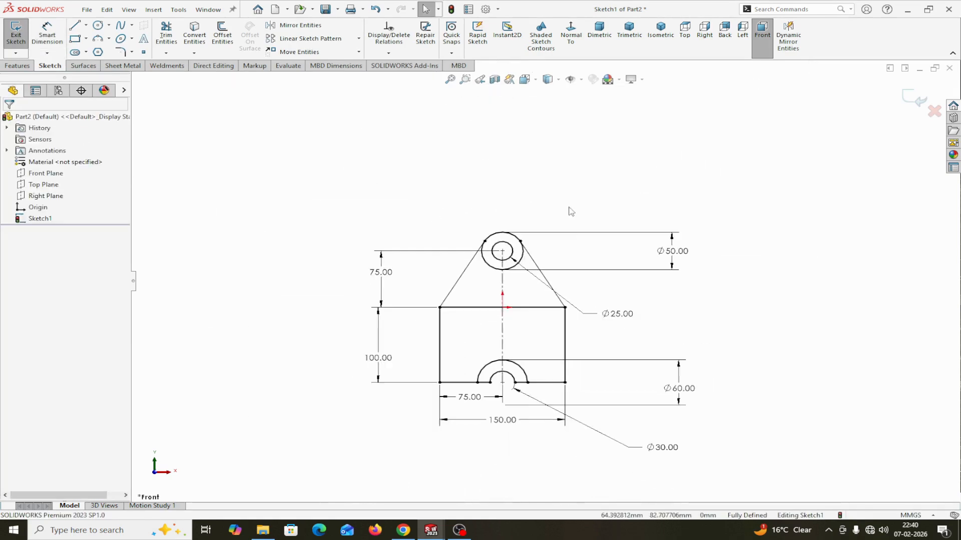
pyautogui.scroll(-3, 501, 315)
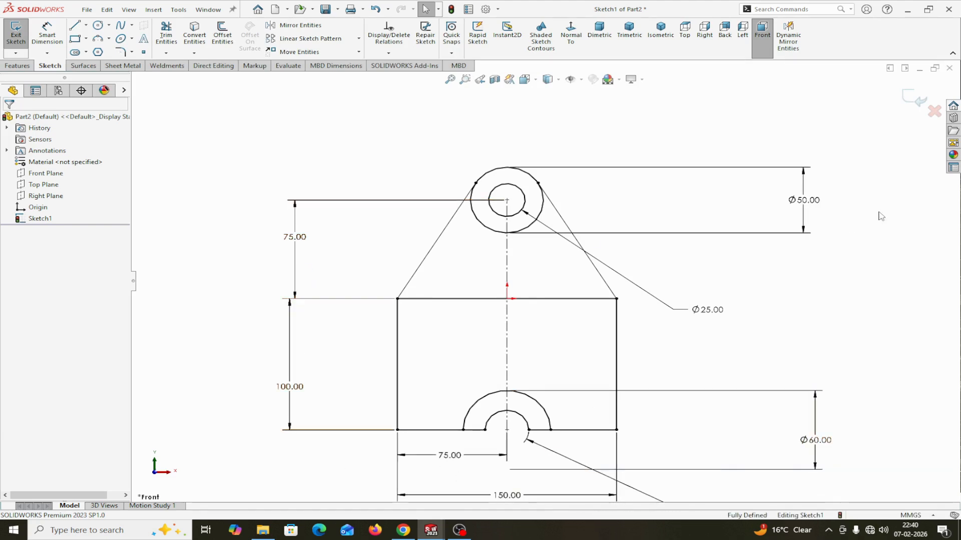
pyautogui.moveTo(722, 313); pyautogui.dragTo(733, 204)
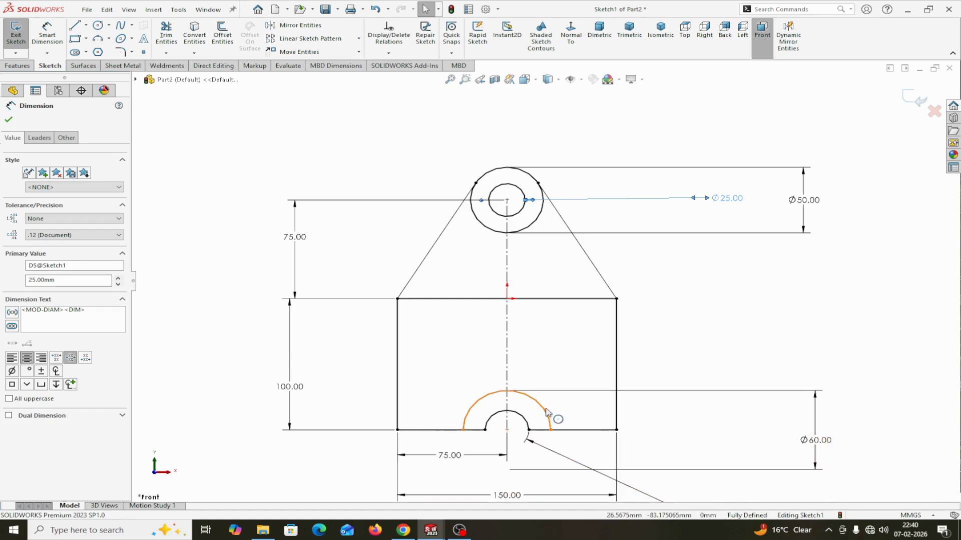
pyautogui.scroll(3, 673, 498)
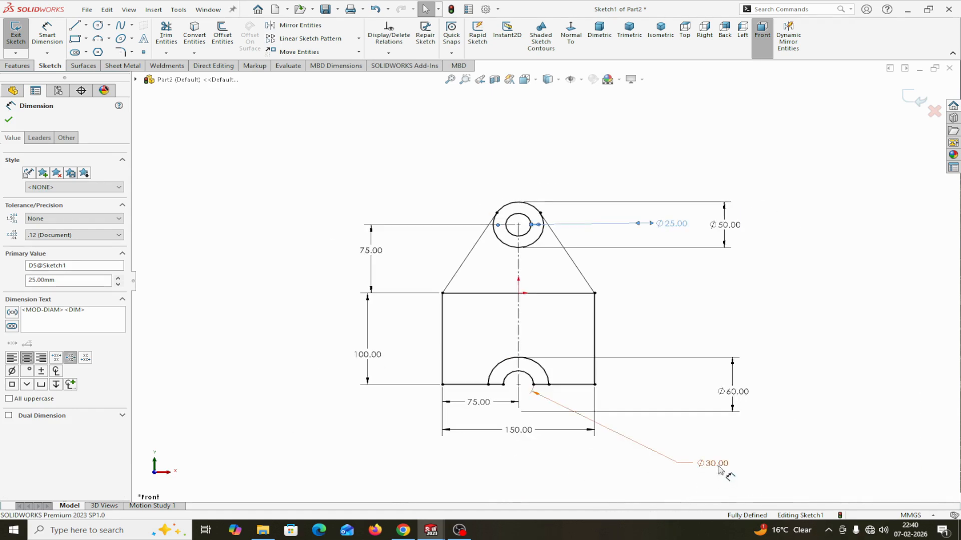
pyautogui.moveTo(719, 469); pyautogui.dragTo(686, 398)
pyautogui.click(9, 120)
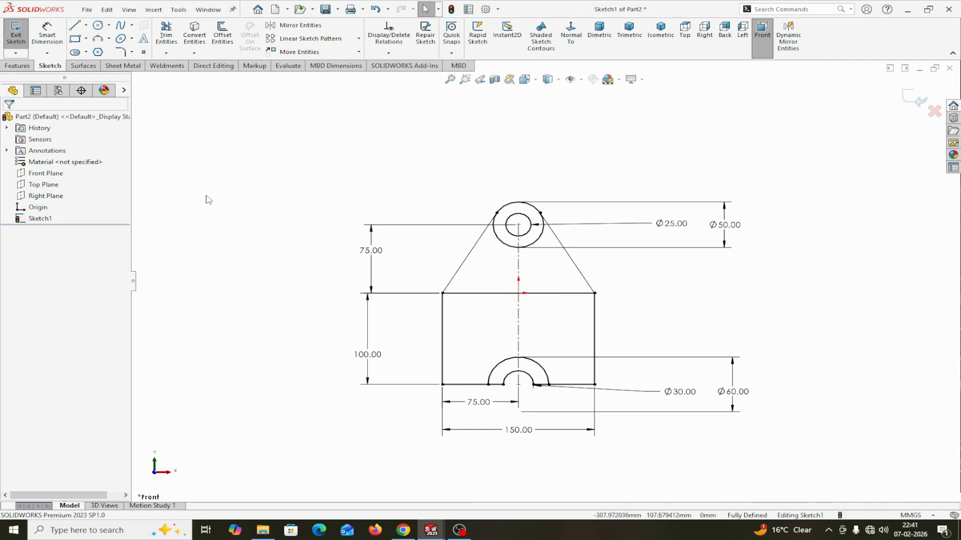
# Start an Extruded Boss/Base from the profile sketch, selecting the six regions of the half-ring, rectangle and sloped upper plate, excluding the top circles.
pyautogui.click(16, 66)
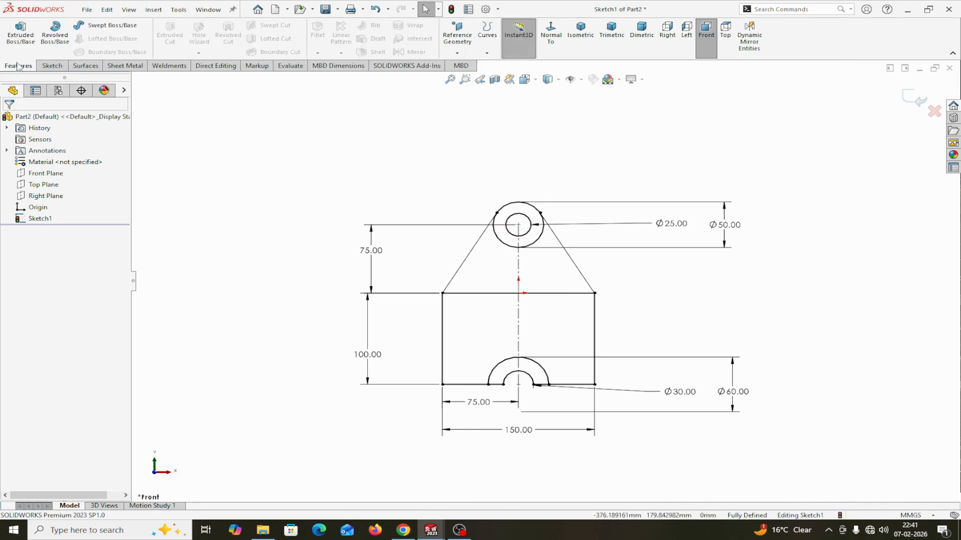
pyautogui.click(20, 32)
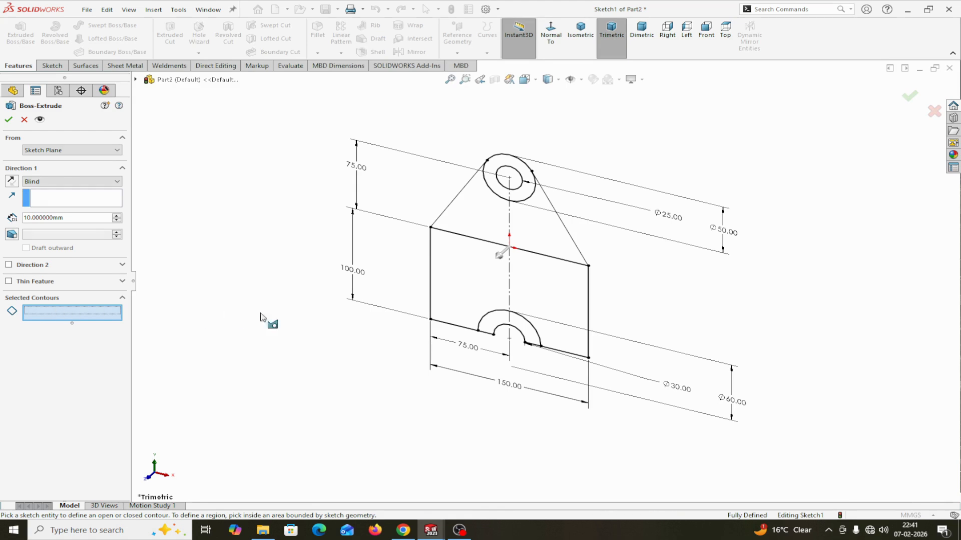
pyautogui.click(489, 322)
pyautogui.click(521, 328)
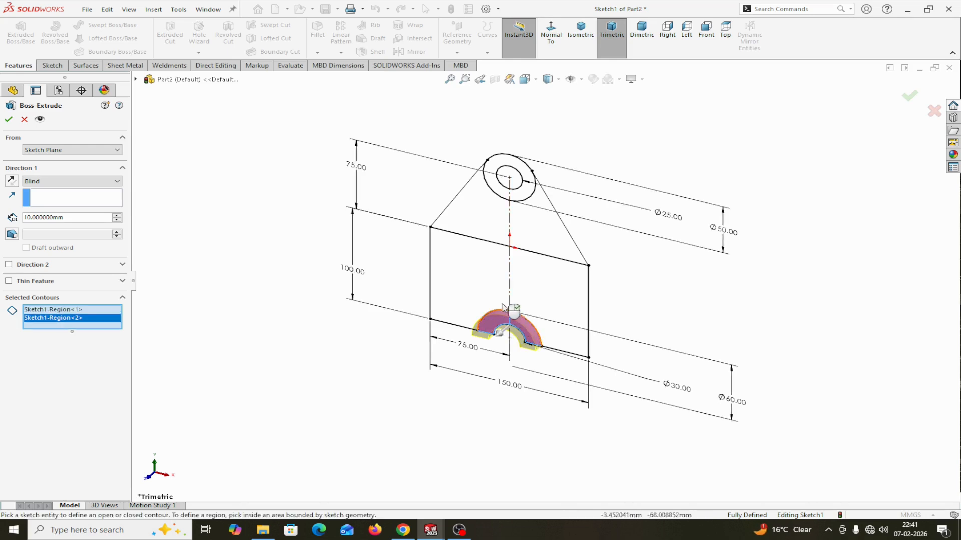
pyautogui.click(488, 289)
pyautogui.click(537, 284)
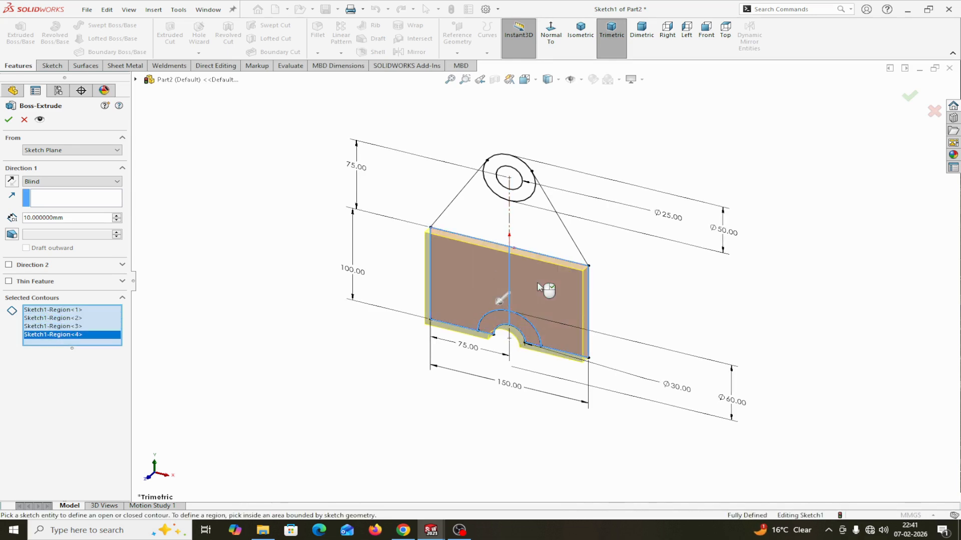
pyautogui.click(495, 224)
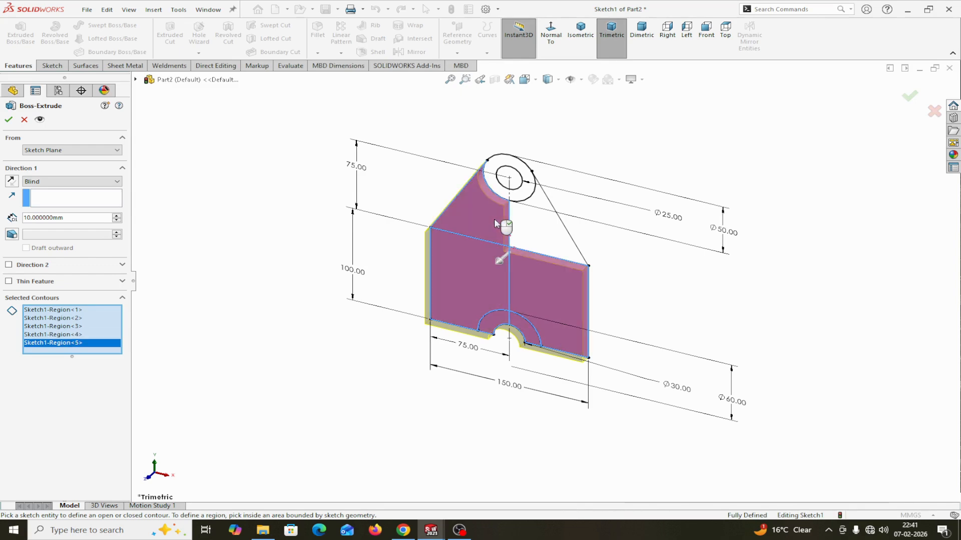
pyautogui.click(531, 224)
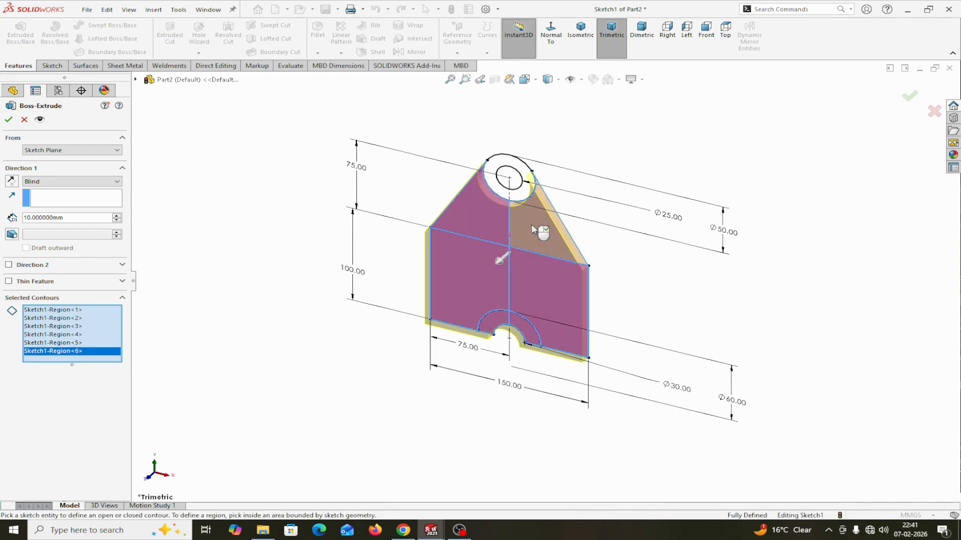
# Set the blind extrusion depth of the plate to 12 mm, reverse its direction, and finish the extrusion.
pyautogui.moveTo(673, 287); pyautogui.dragTo(621, 291, button='middle')
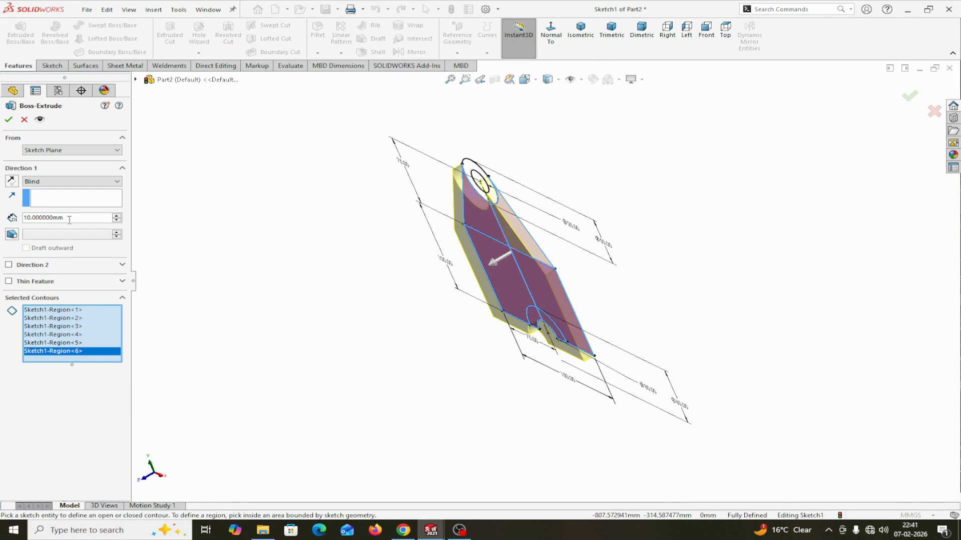
pyautogui.write('12')
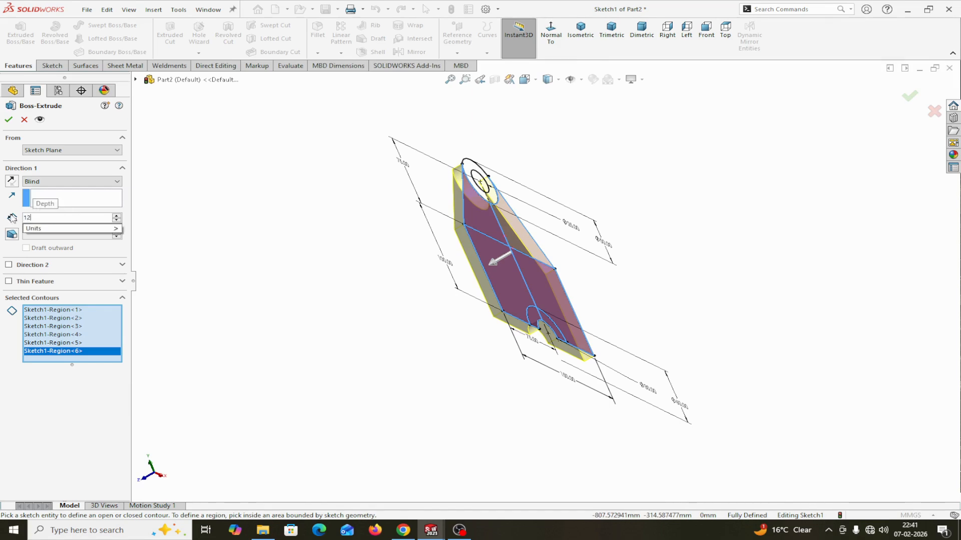
pyautogui.press('Return')
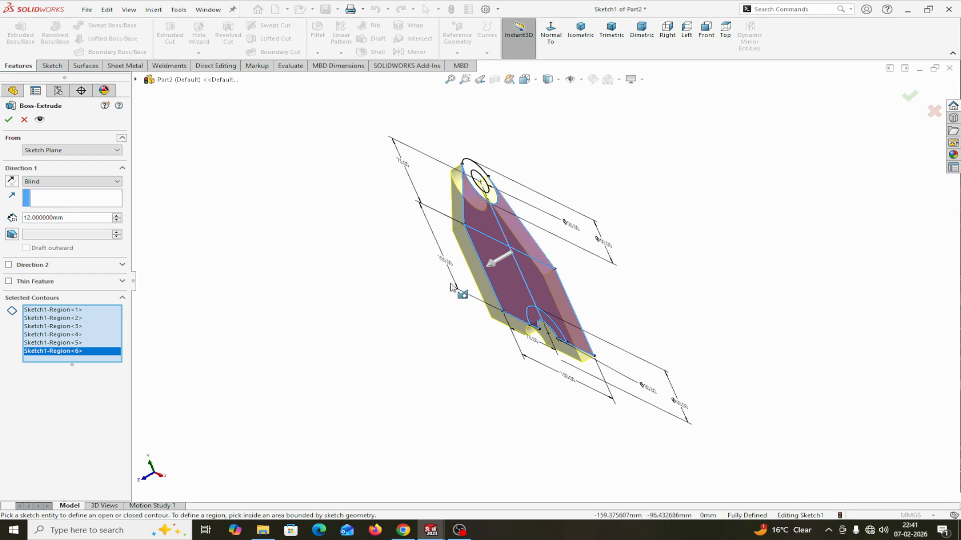
pyautogui.click(11, 182)
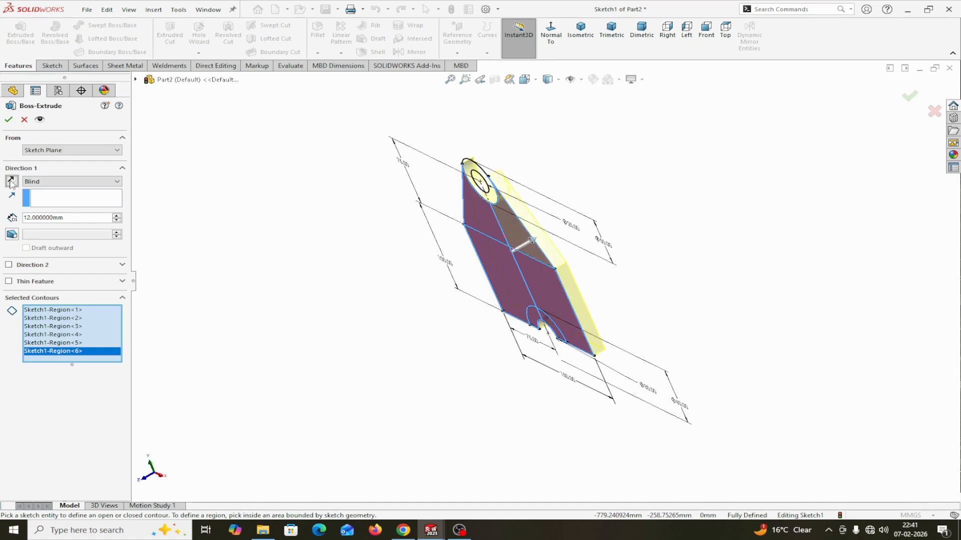
pyautogui.click(9, 119)
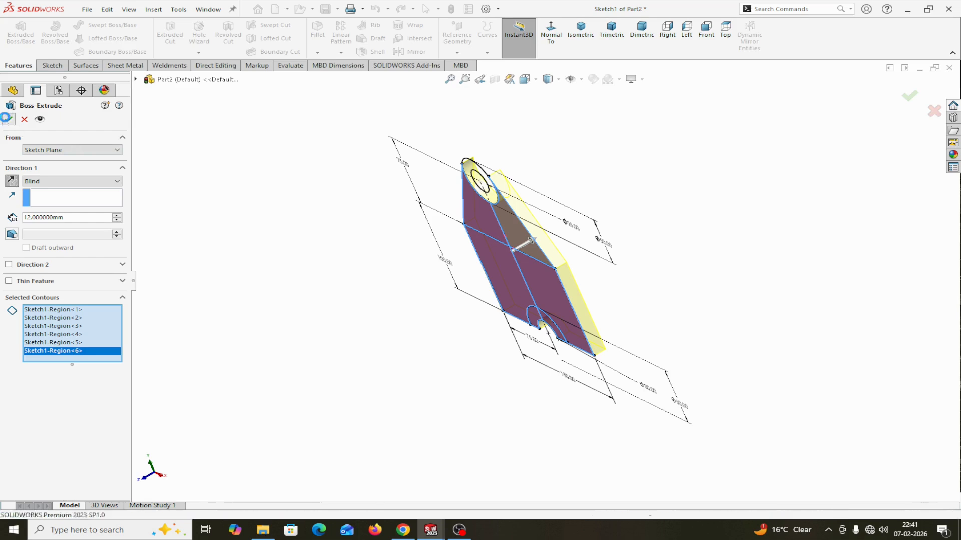
pyautogui.moveTo(260, 323); pyautogui.dragTo(294, 257, button='middle')
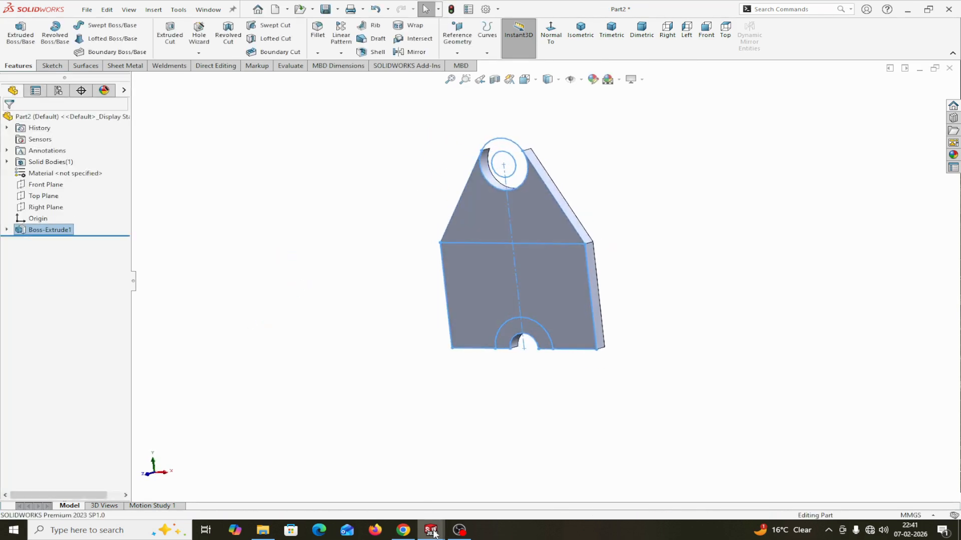
# Switch to the exercise 18-A drawing and examine the front, top and right view dimensions for the plate and bottom half-ring.
pyautogui.moveTo(433, 534)
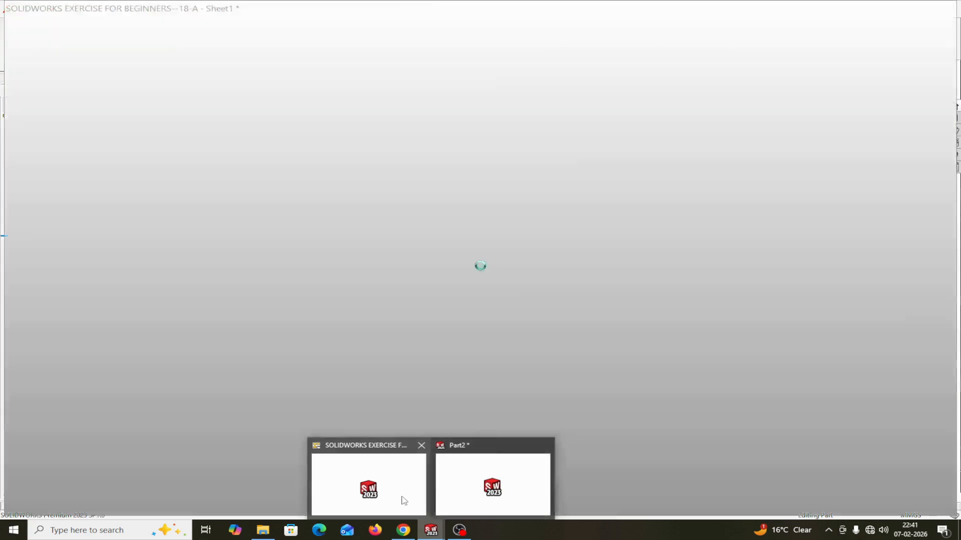
pyautogui.click(404, 501)
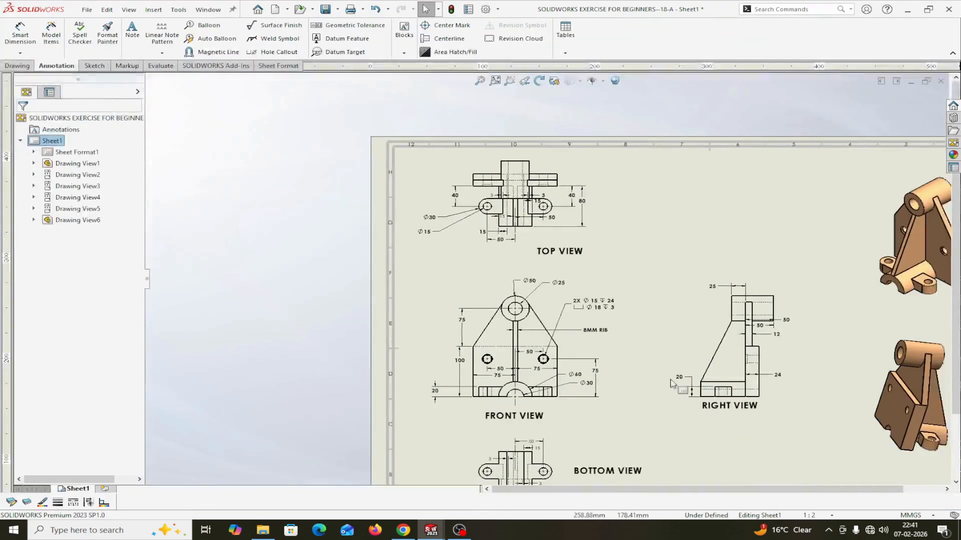
pyautogui.scroll(3, 671, 383)
pyautogui.scroll(-4, 551, 324)
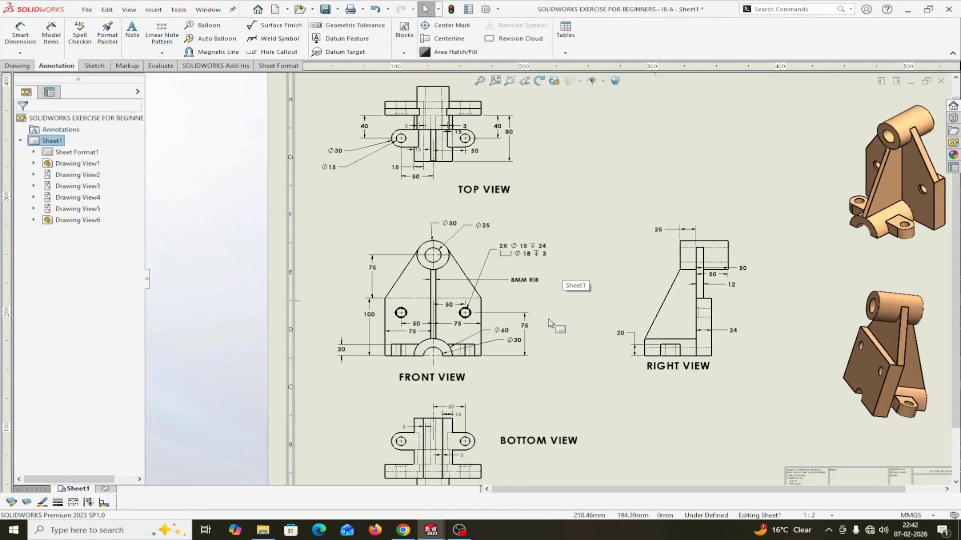
pyautogui.scroll(-1, 548, 326)
pyautogui.scroll(3, 548, 326)
pyautogui.scroll(-4, 530, 315)
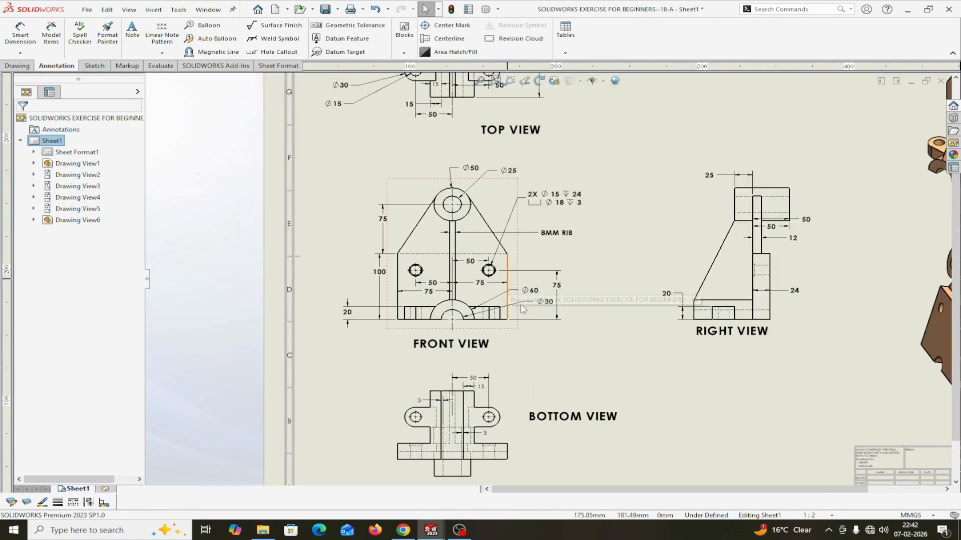
pyautogui.scroll(3, 513, 229)
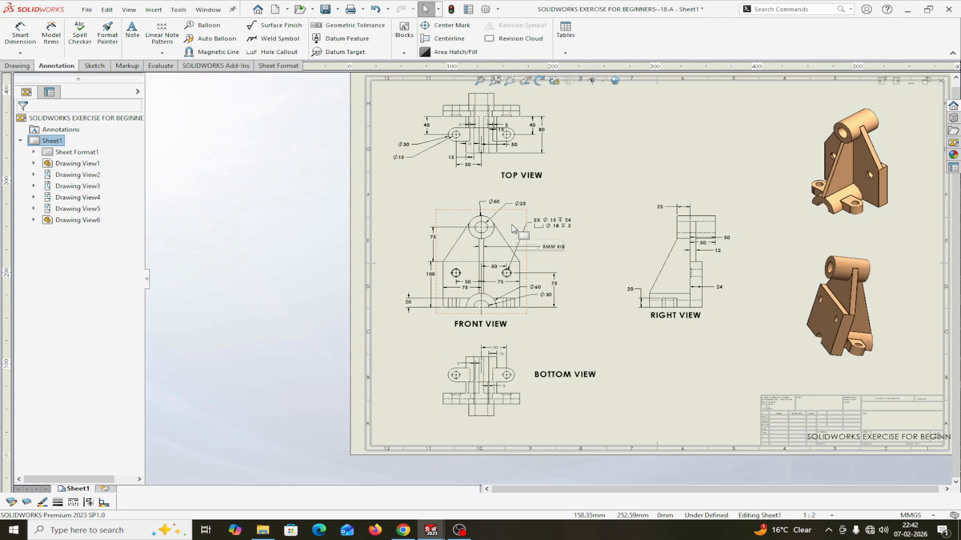
pyautogui.scroll(-2, 513, 229)
pyautogui.scroll(3, 512, 229)
pyautogui.scroll(-4, 537, 306)
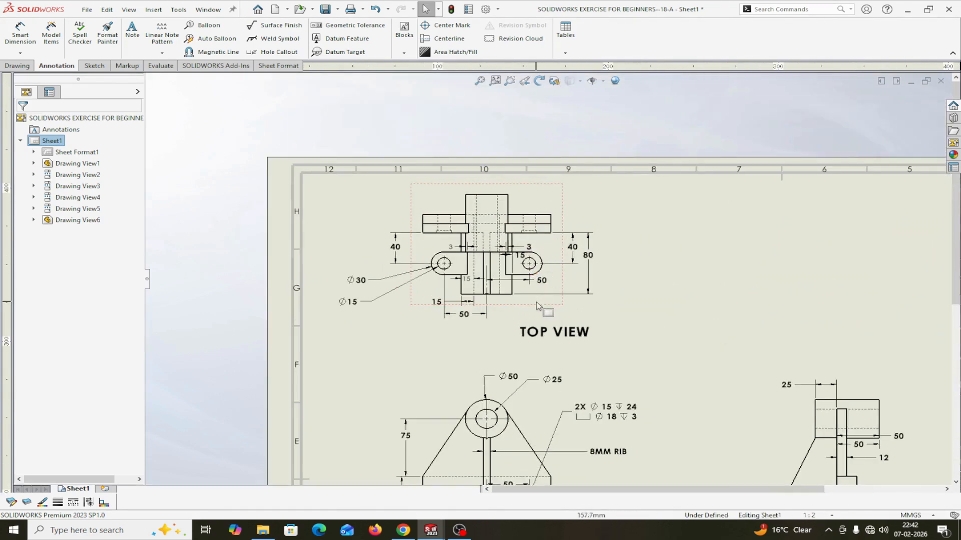
pyautogui.scroll(-1, 537, 307)
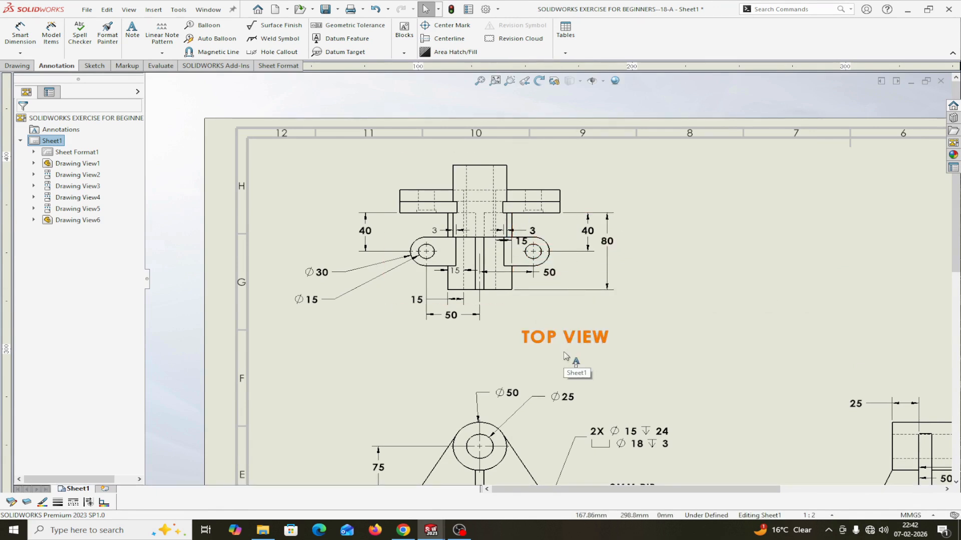
pyautogui.scroll(2, 565, 356)
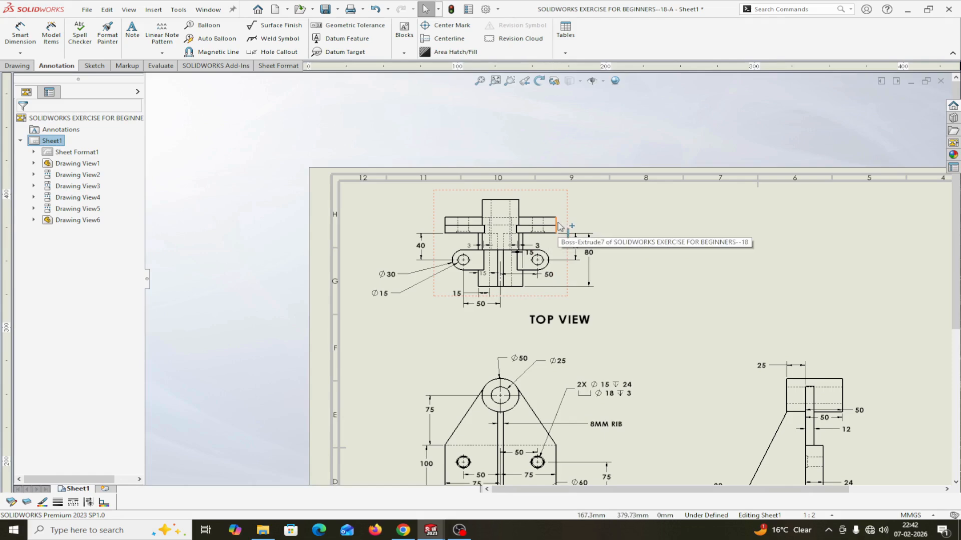
pyautogui.press('z')
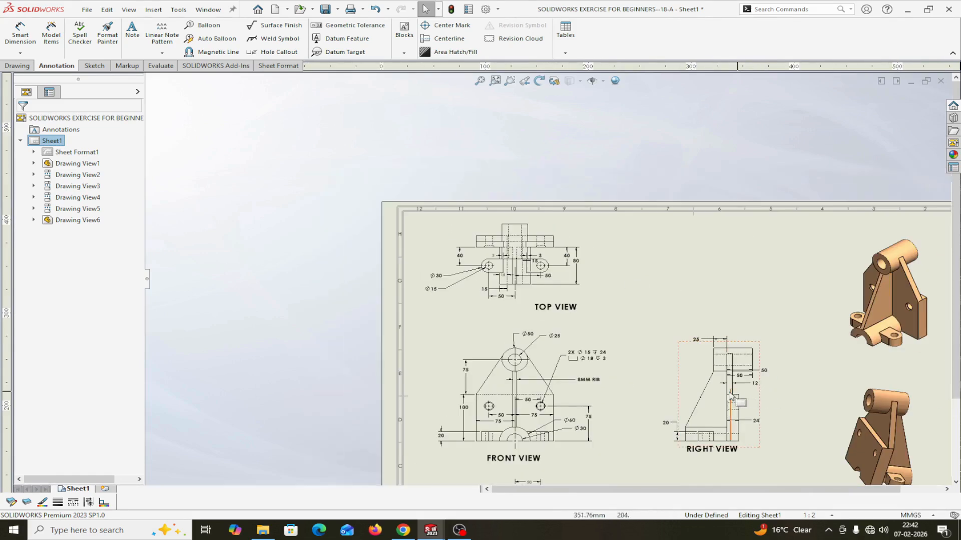
pyautogui.scroll(-3, 718, 425)
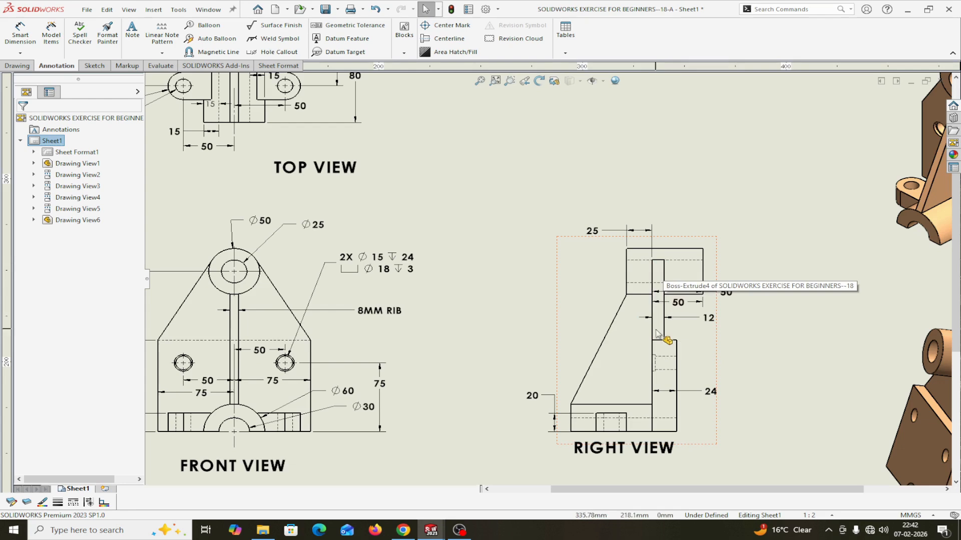
pyautogui.scroll(2, 545, 295)
pyautogui.scroll(-3, 393, 191)
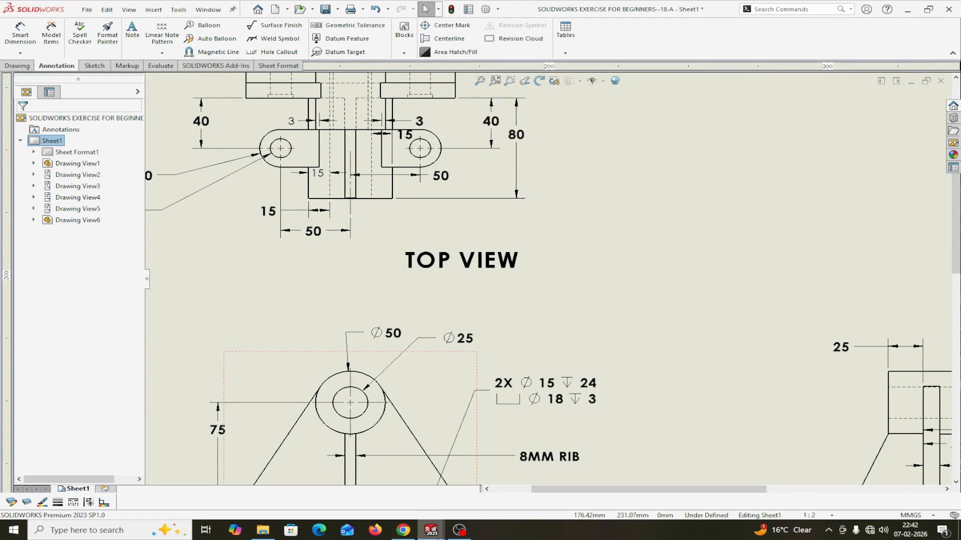
# Switch back to the bracket part and select Sketch1 under Boss-Extrude1 for reuse.
pyautogui.moveTo(431, 529)
pyautogui.click(469, 471)
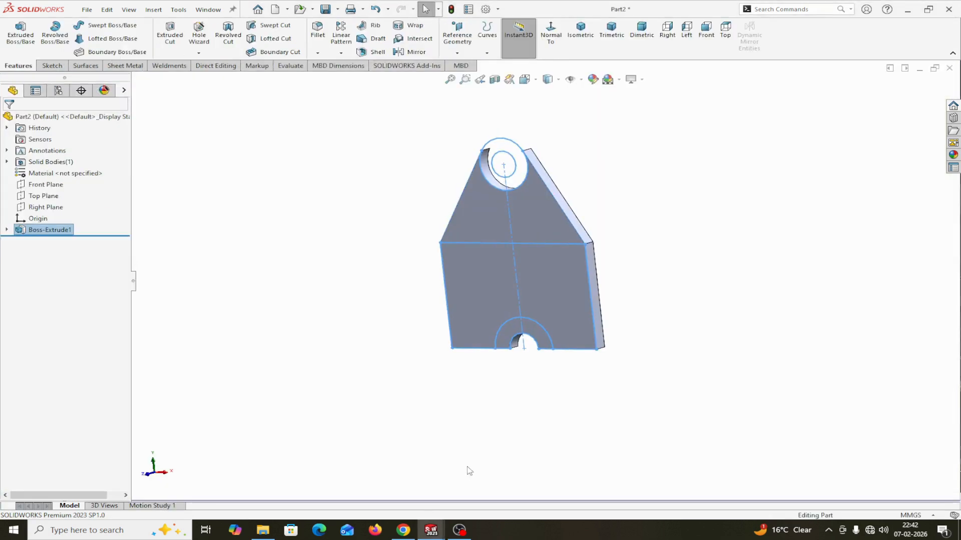
pyautogui.moveTo(585, 379); pyautogui.dragTo(622, 366, button='middle')
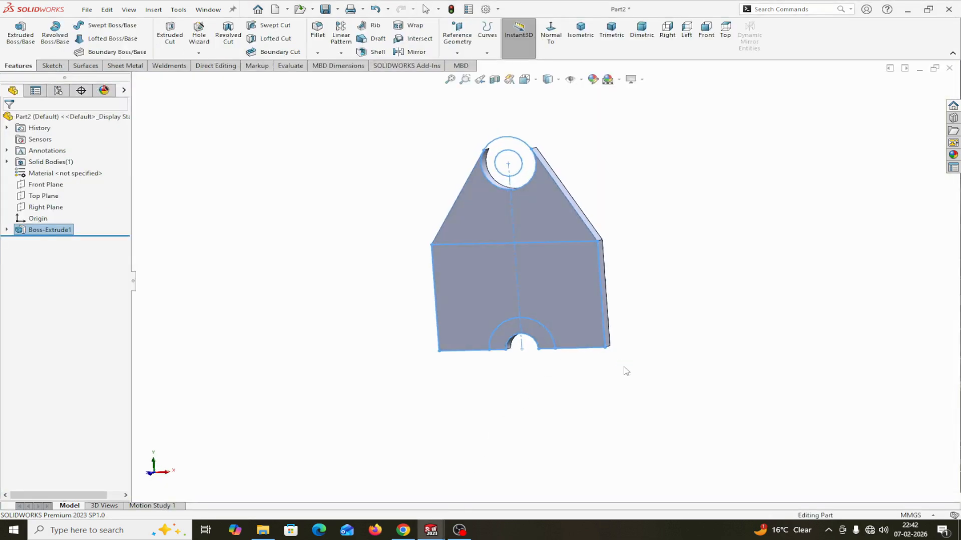
pyautogui.scroll(-2, 615, 373)
pyautogui.scroll(2, 526, 363)
pyautogui.scroll(-1, 535, 343)
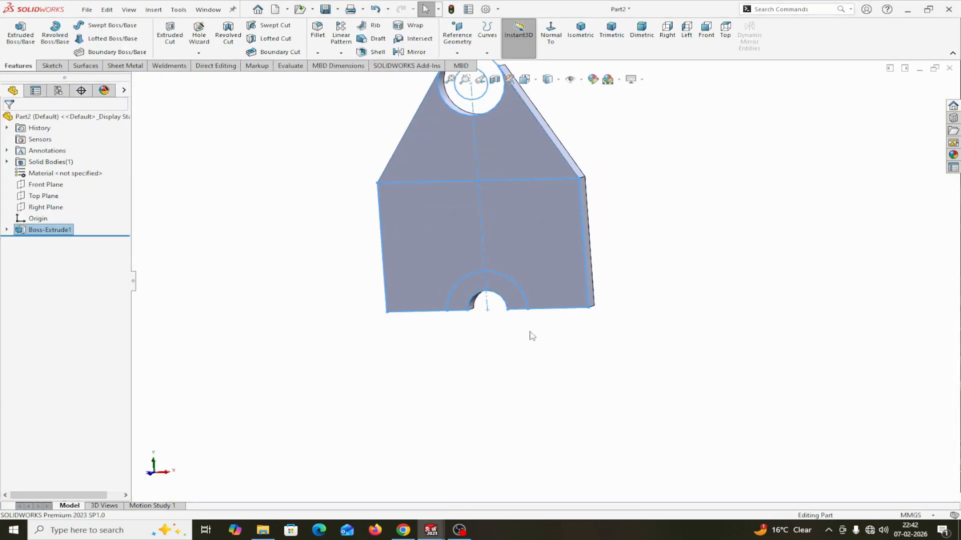
pyautogui.click(7, 230)
pyautogui.click(46, 245)
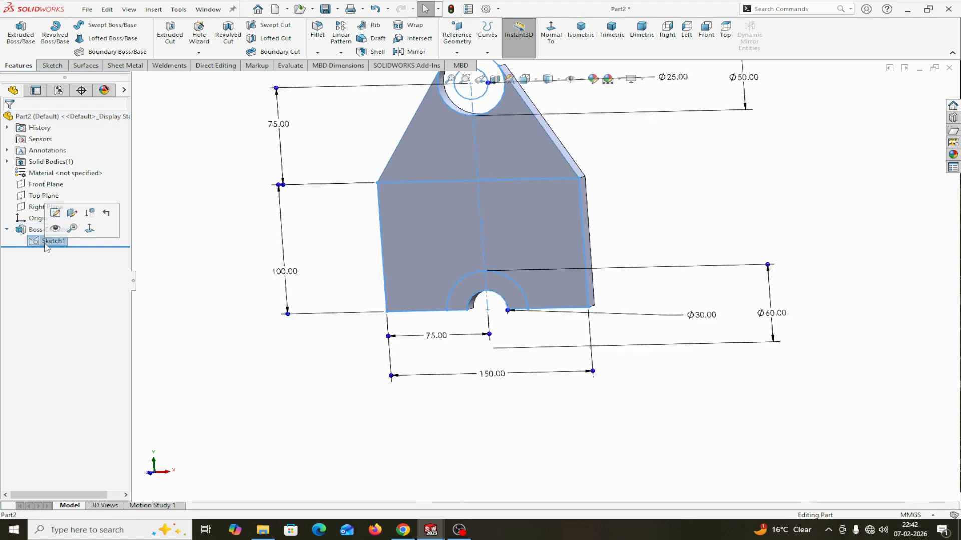
pyautogui.scroll(3, 246, 311)
pyautogui.scroll(-2, 330, 293)
pyautogui.scroll(1, 349, 287)
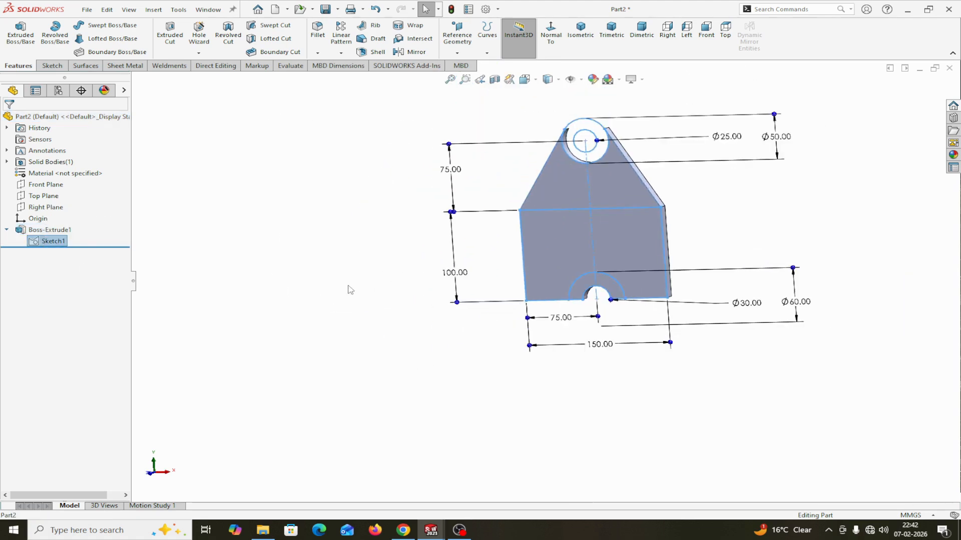
pyautogui.scroll(-1, 372, 279)
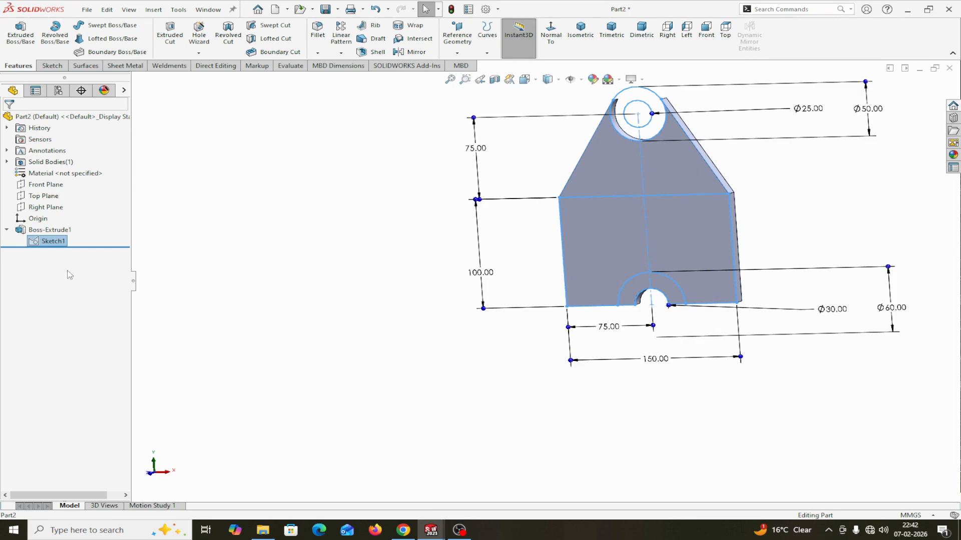
# Extrude the two bottom half-ring regions of Sketch1 as a blind boss 80 mm deep and finish the extrusion.
pyautogui.click(18, 30)
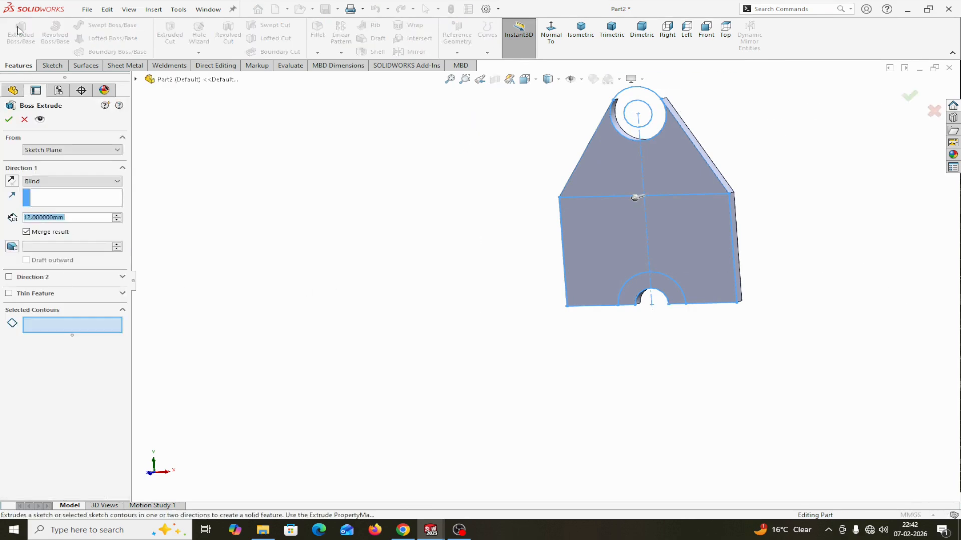
pyautogui.click(45, 332)
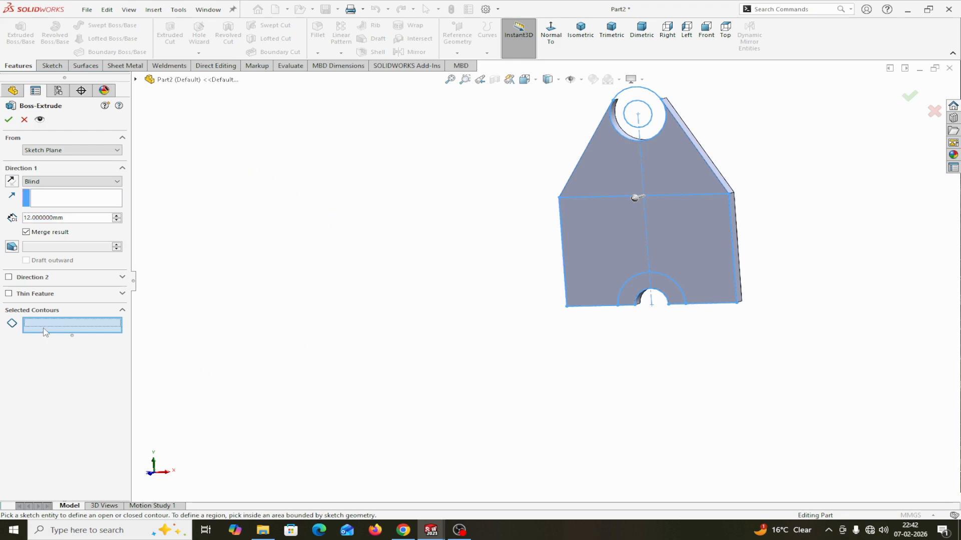
pyautogui.click(632, 292)
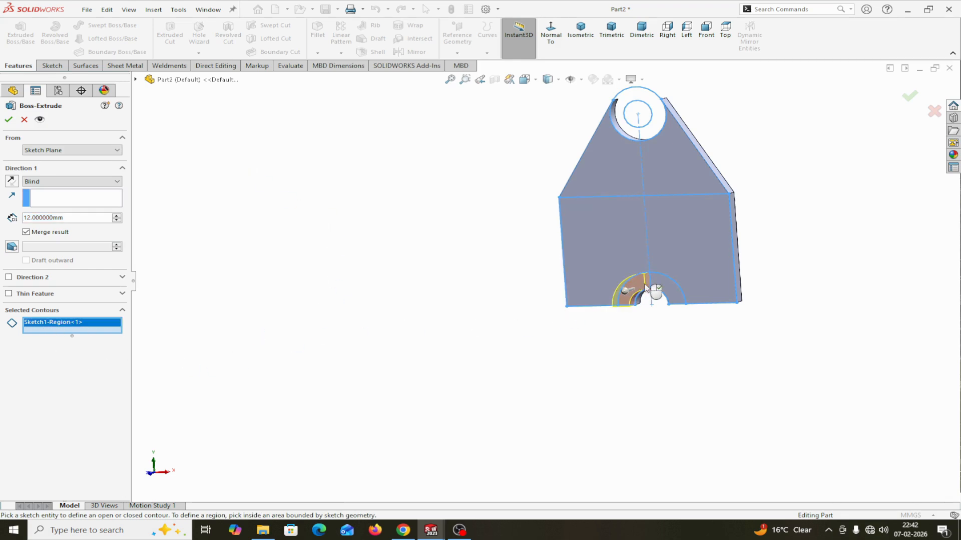
pyautogui.click(670, 289)
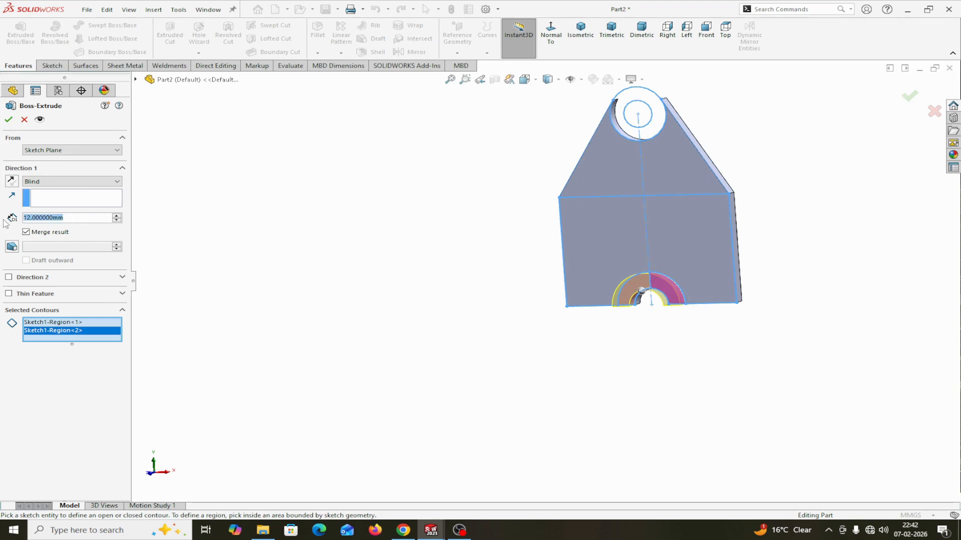
pyautogui.write('80')
pyautogui.press('Return')
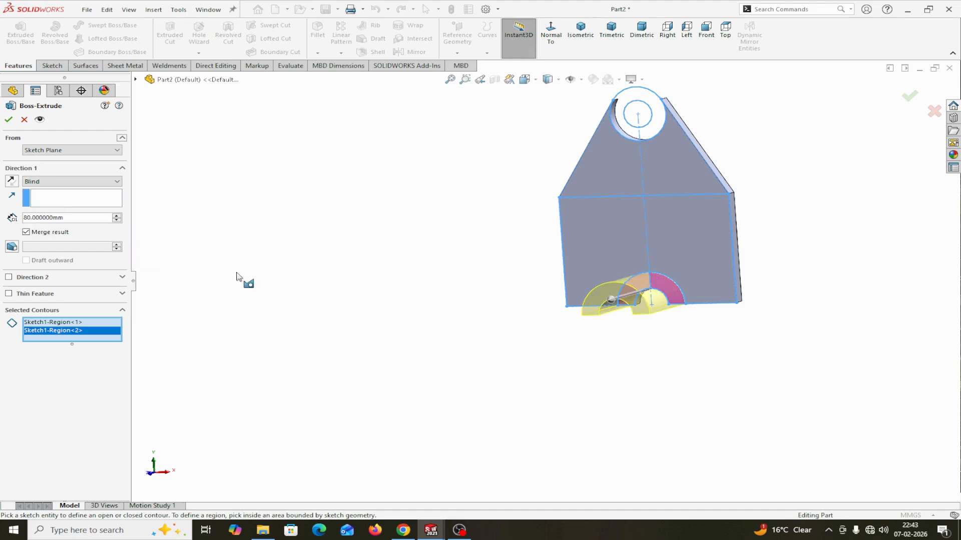
pyautogui.moveTo(278, 276); pyautogui.dragTo(229, 317, button='middle')
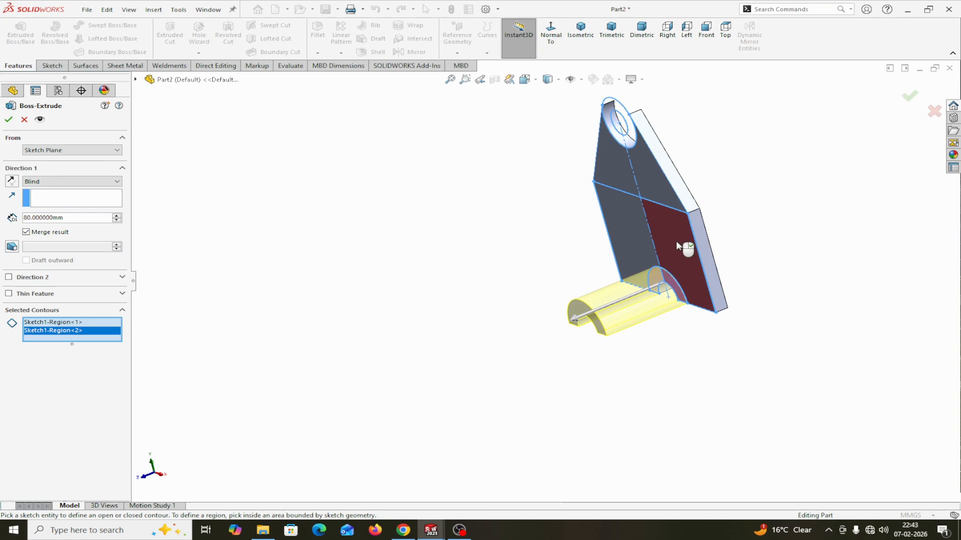
pyautogui.click(8, 121)
pyautogui.moveTo(366, 318); pyautogui.dragTo(400, 299, button='middle')
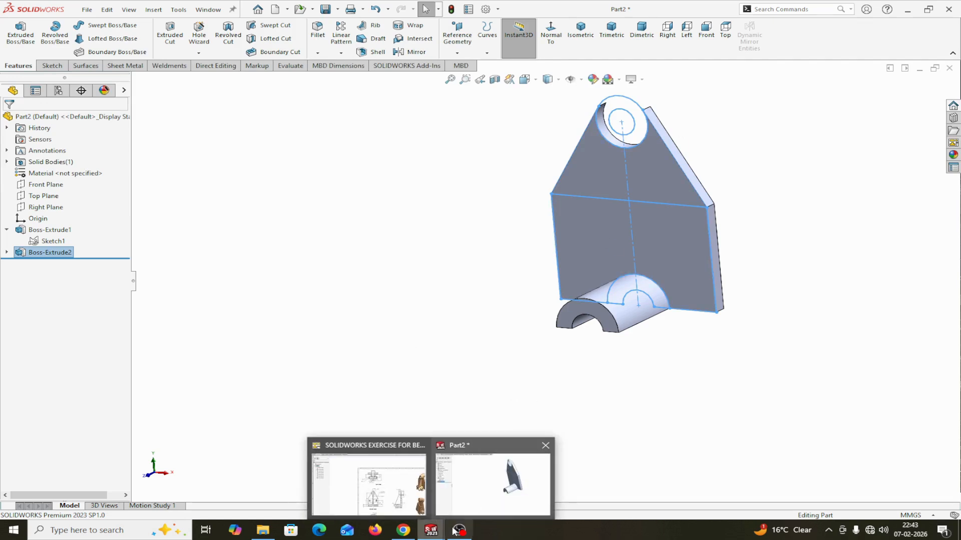
# Switch to the exercise 18-A drawing, examine the top cylinder's depths in the side view, and return to the bracket part.
pyautogui.click(415, 493)
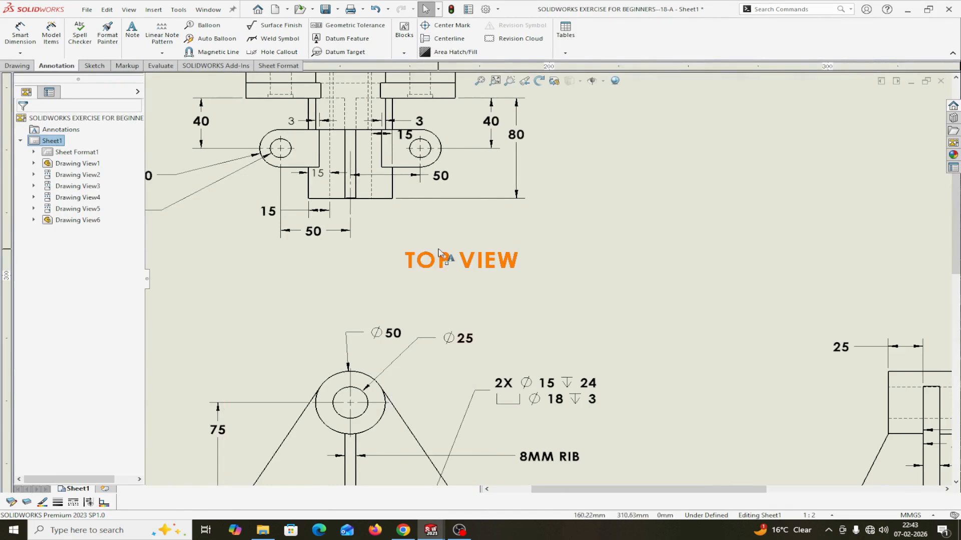
pyautogui.scroll(3, 439, 252)
pyautogui.scroll(-3, 753, 369)
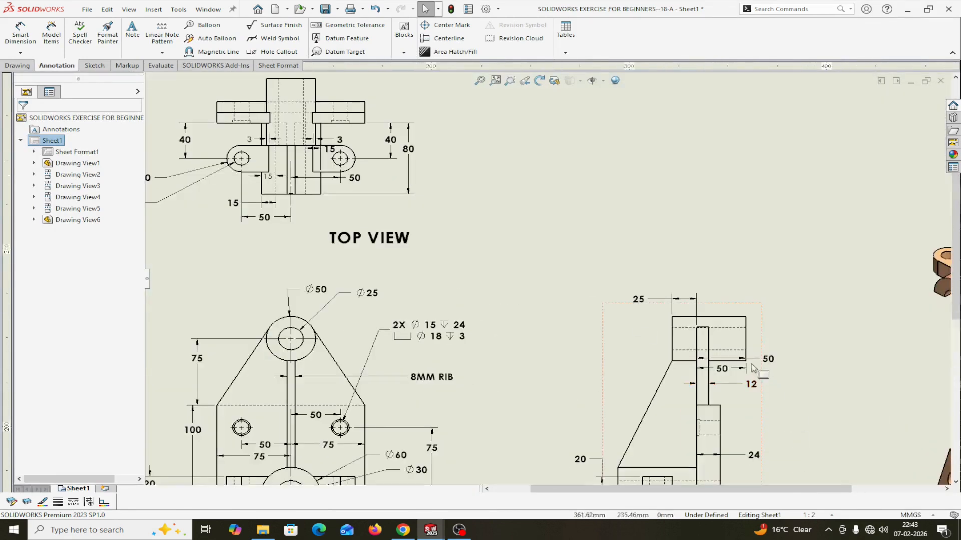
pyautogui.scroll(-1, 753, 368)
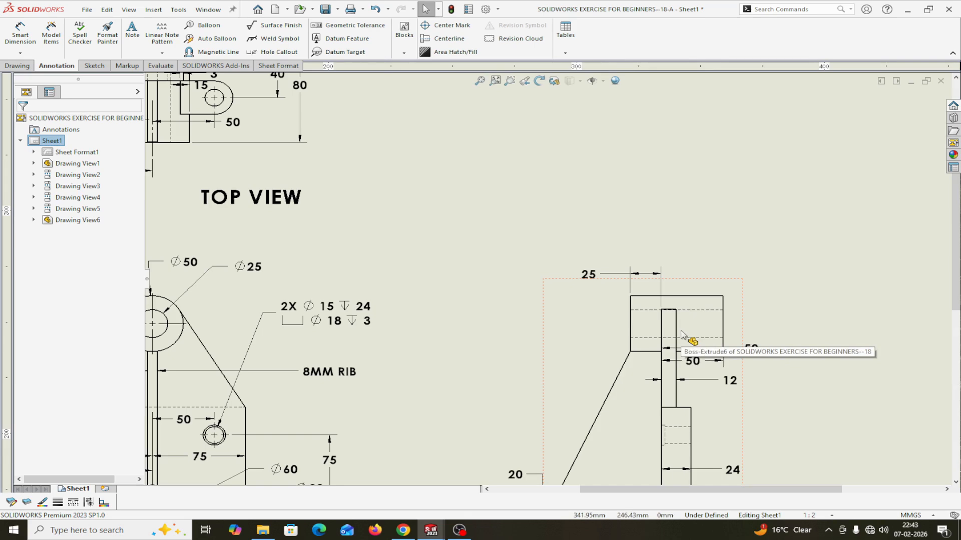
pyautogui.moveTo(433, 534)
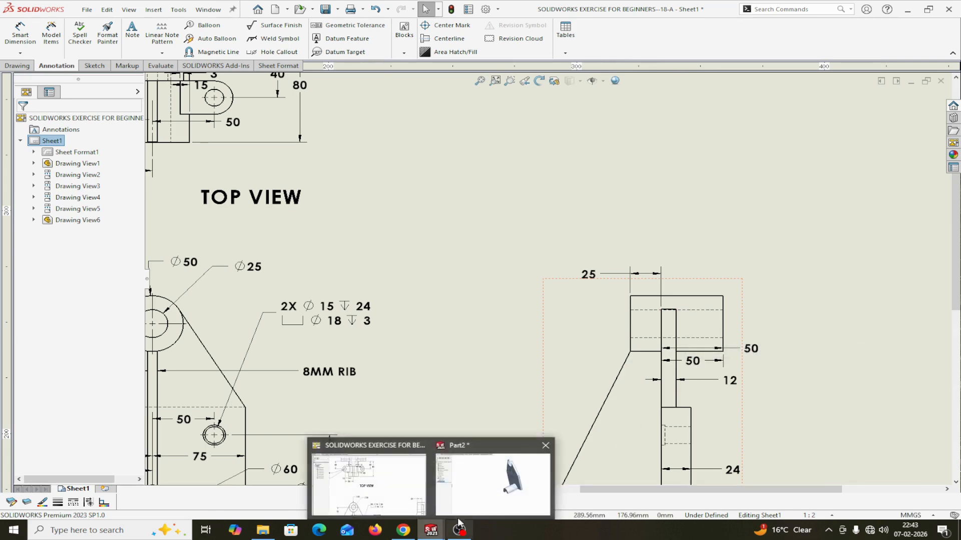
pyautogui.click(489, 431)
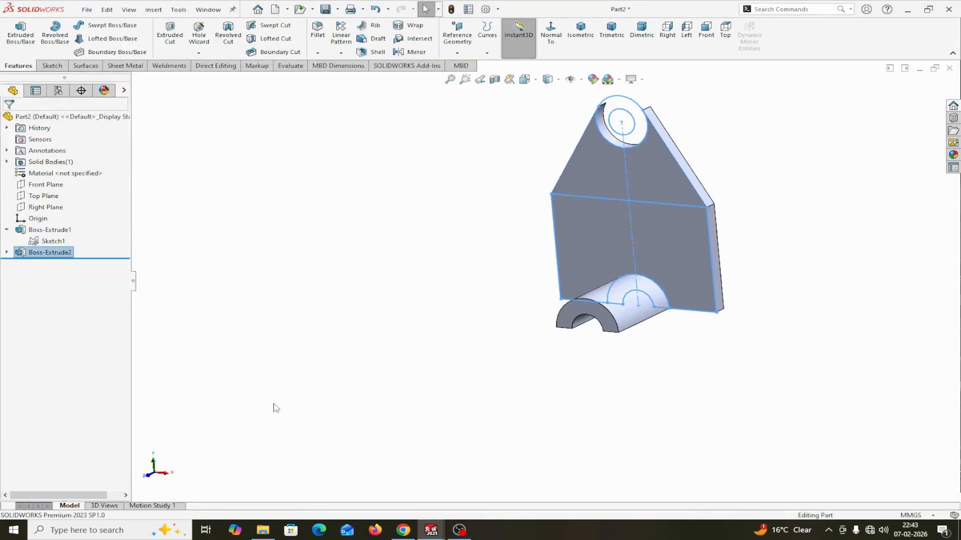
# Start an Extruded Boss/Base from Sketch1 using the ring region between the top circles, with a blind depth of 25 mm.
pyautogui.click(56, 243)
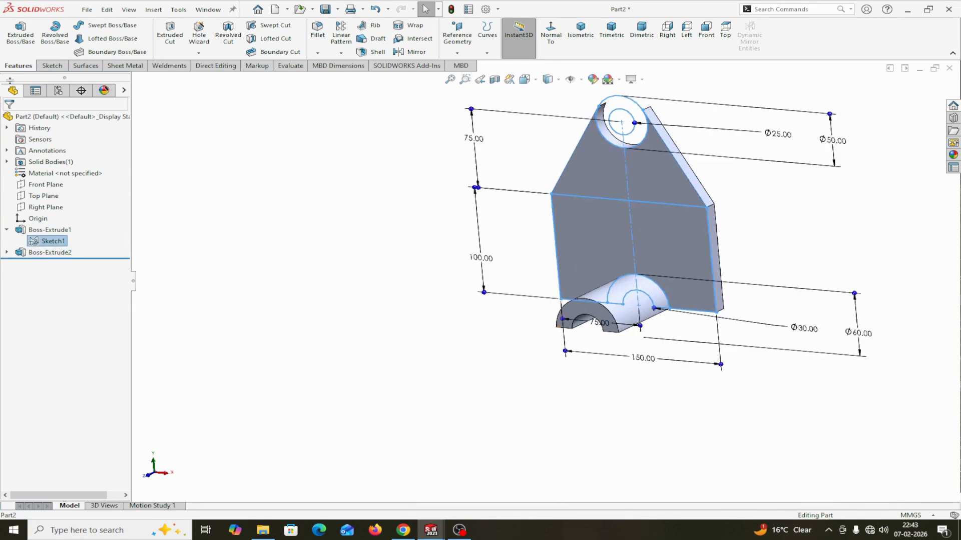
pyautogui.click(20, 33)
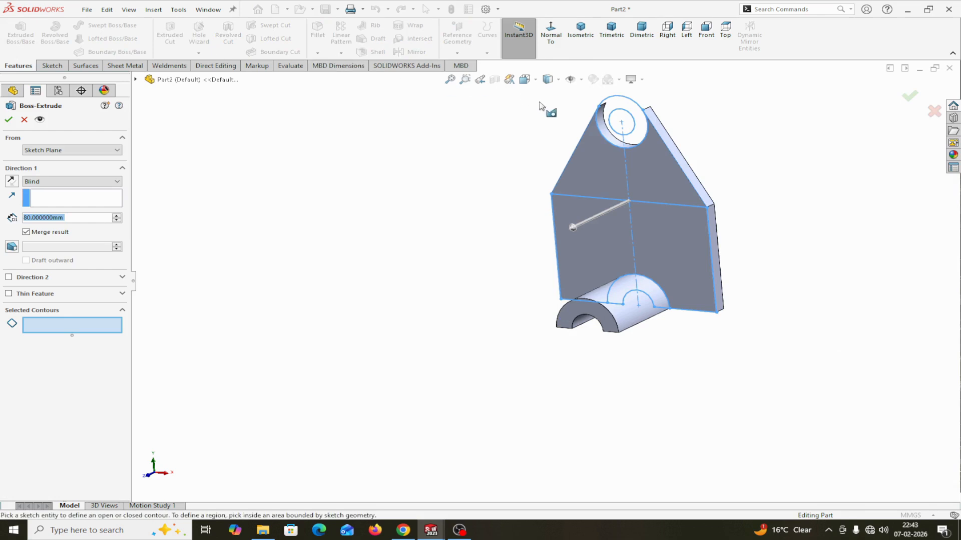
pyautogui.click(635, 136)
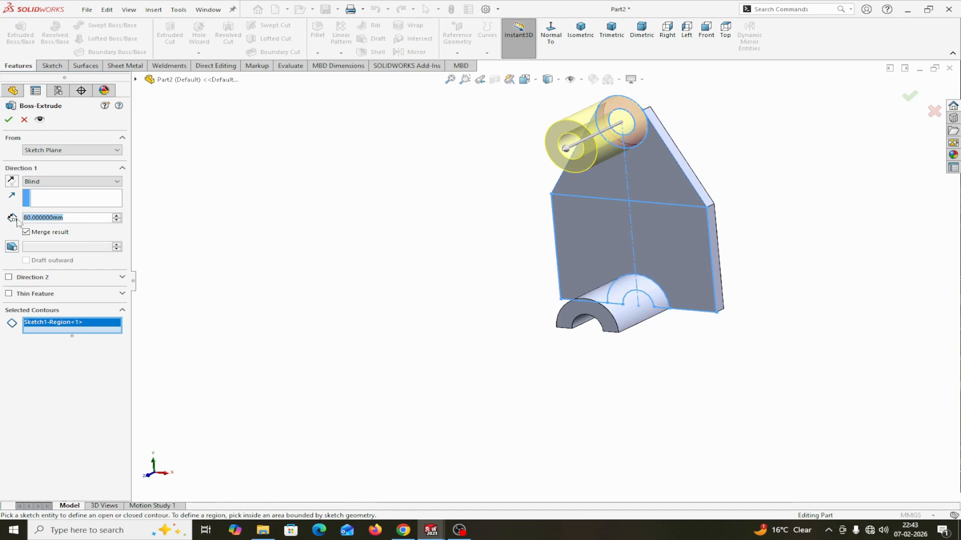
pyautogui.write('25')
pyautogui.press('Return')
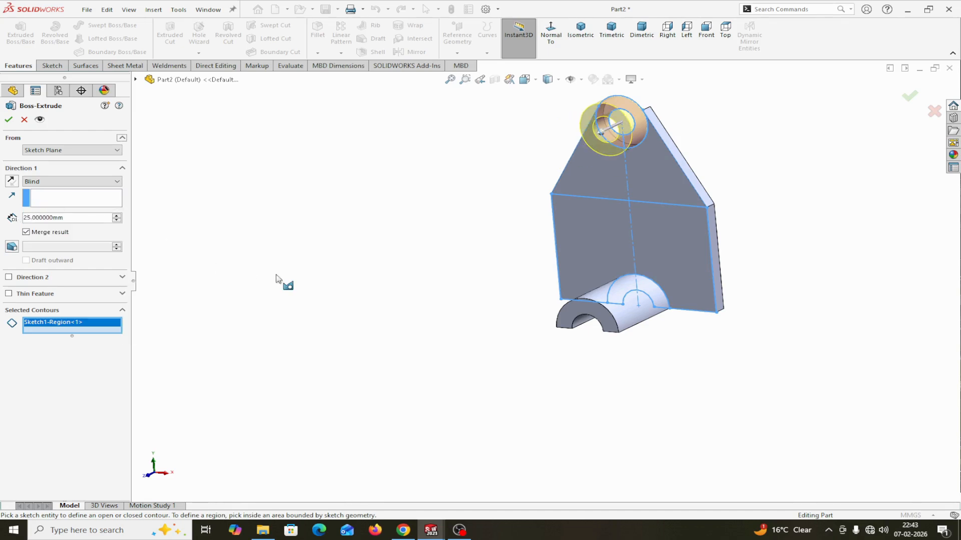
# Enable Direction 2 for the top ring extrusion with a blind depth of 50 mm and finish the extrusion.
pyautogui.moveTo(397, 237); pyautogui.dragTo(633, 145, button='middle')
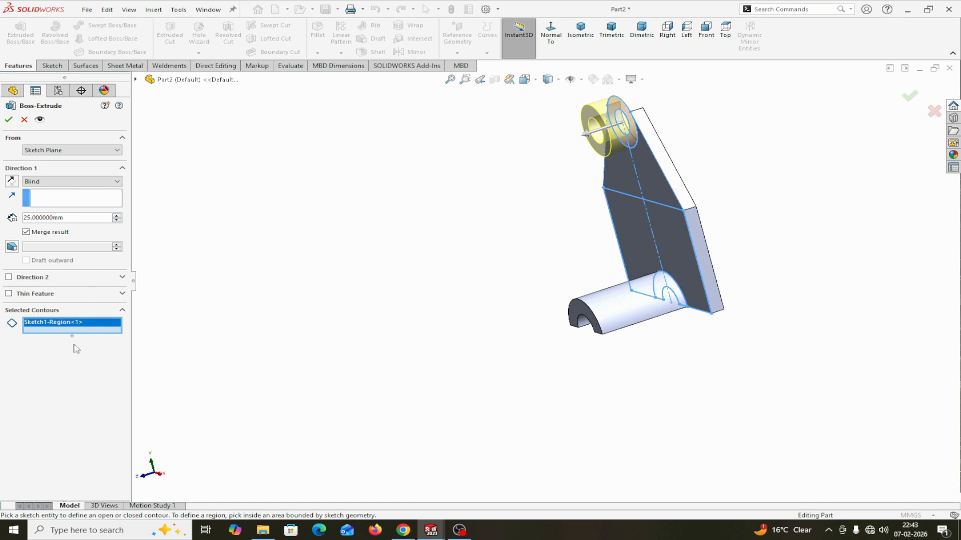
pyautogui.click(10, 278)
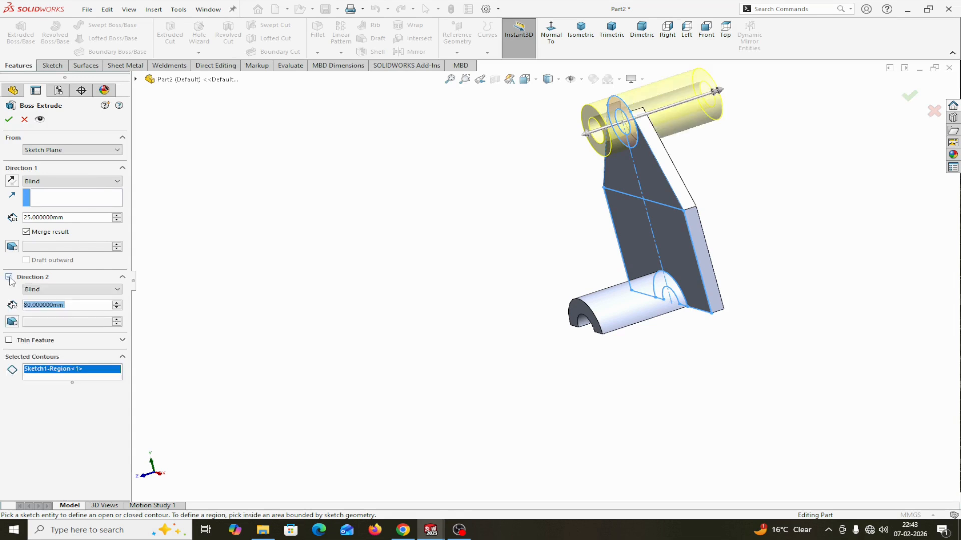
pyautogui.write('50')
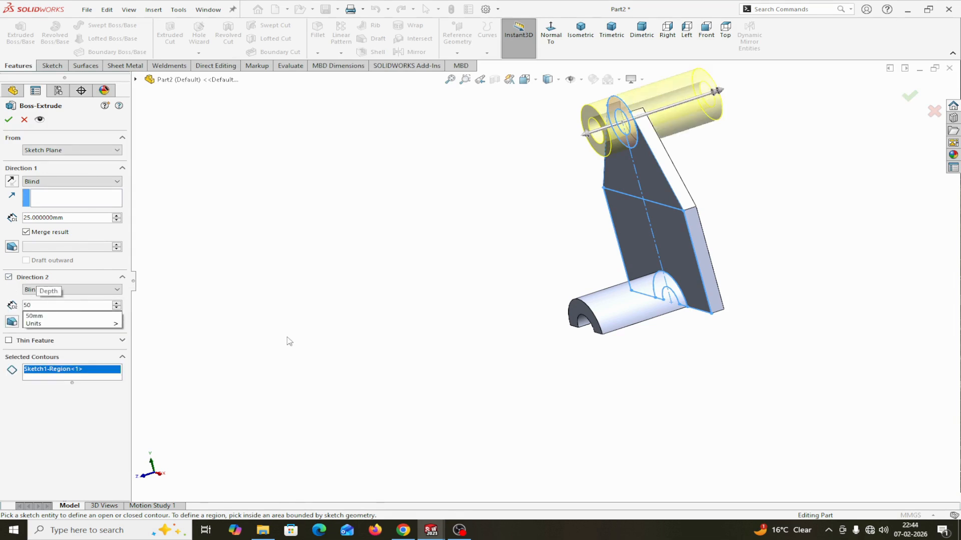
pyautogui.press('Return')
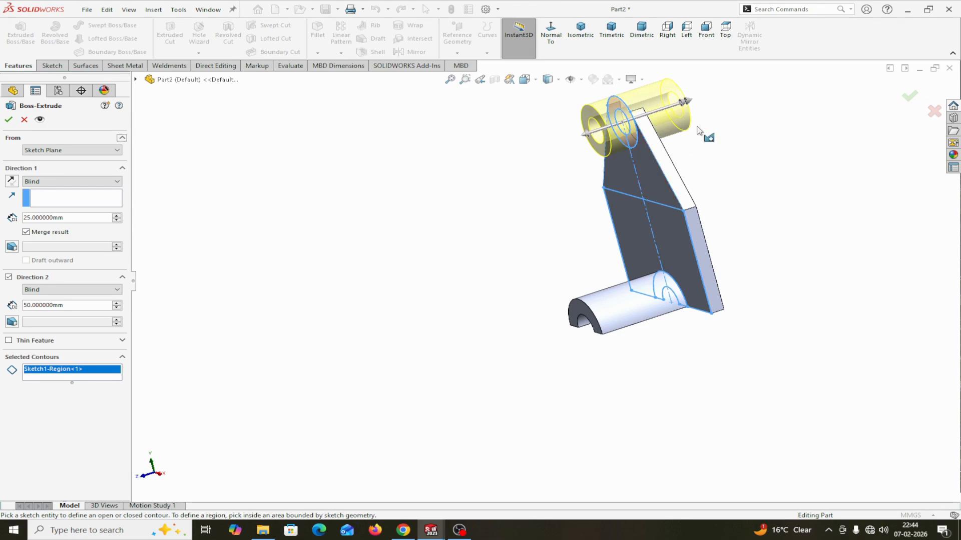
pyautogui.click(8, 120)
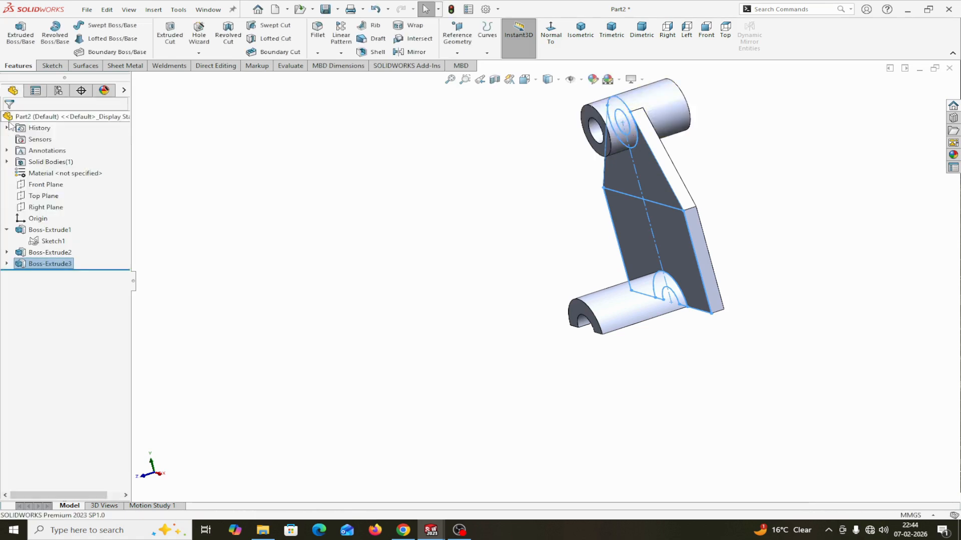
pyautogui.moveTo(418, 265)
pyautogui.mouseDown(button='middle')
pyautogui.moveTo(429, 251)
pyautogui.moveTo(434, 258)
pyautogui.mouseUp(button='middle')
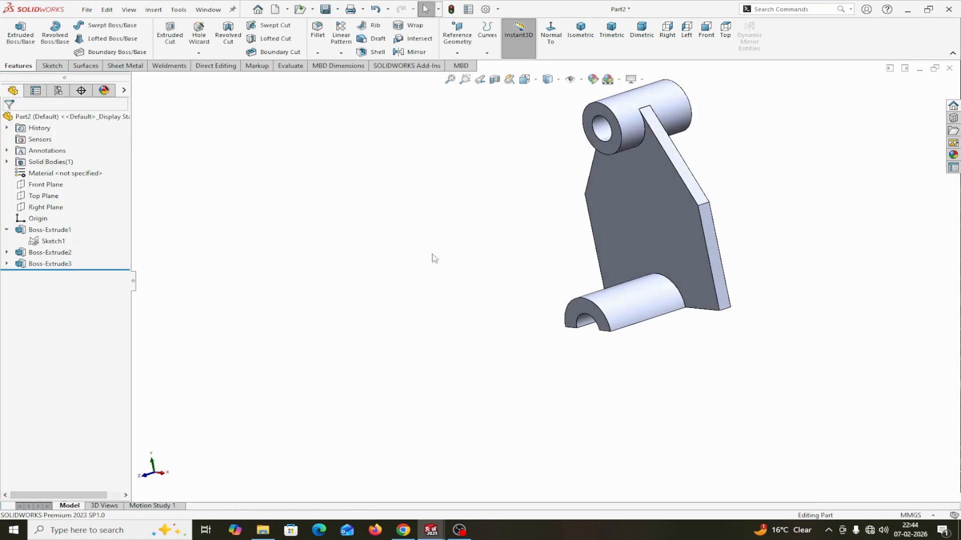
# Start another Extruded Boss/Base from Sketch1, selecting the two half-ring regions and the two rectangle regions of the lower plate.
pyautogui.moveTo(599, 342); pyautogui.dragTo(685, 305, button='middle')
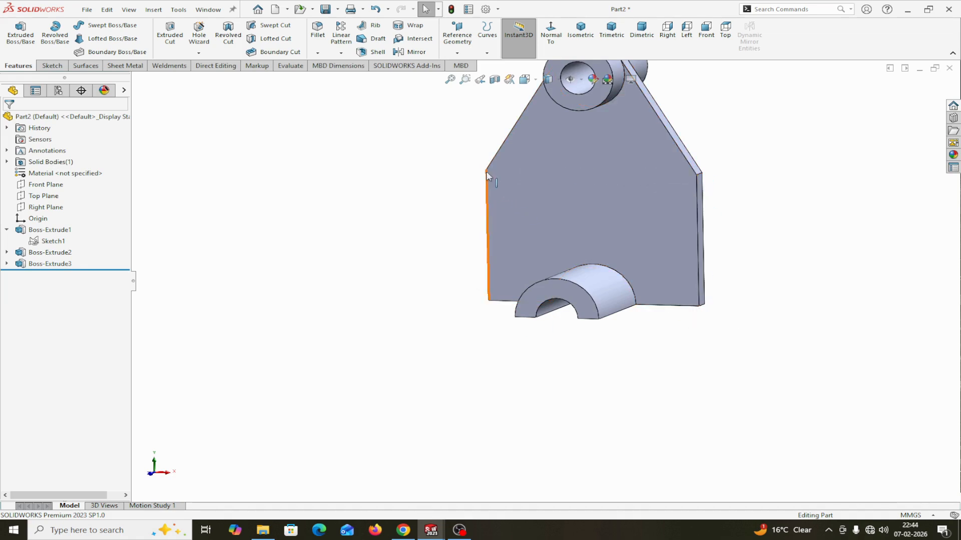
pyautogui.moveTo(736, 238); pyautogui.dragTo(805, 283, button='middle')
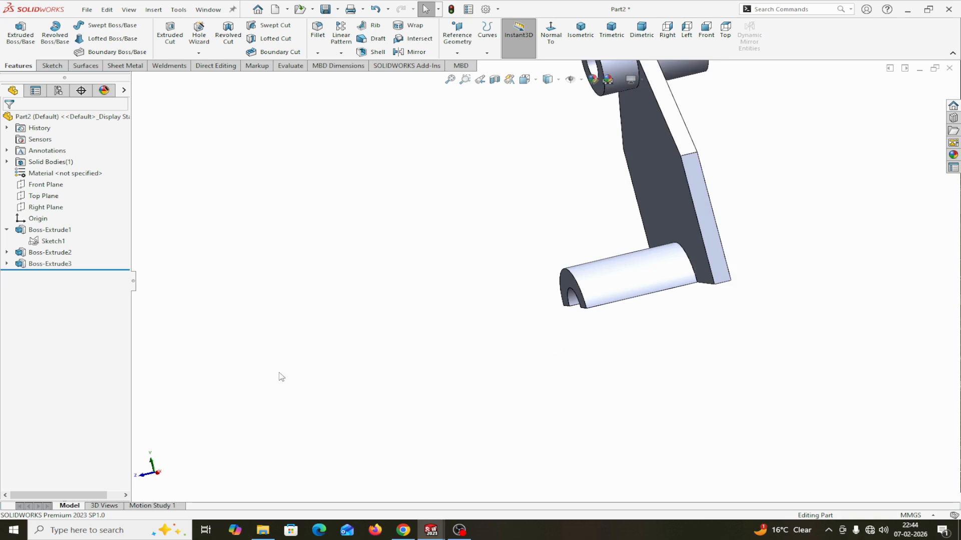
pyautogui.click(47, 242)
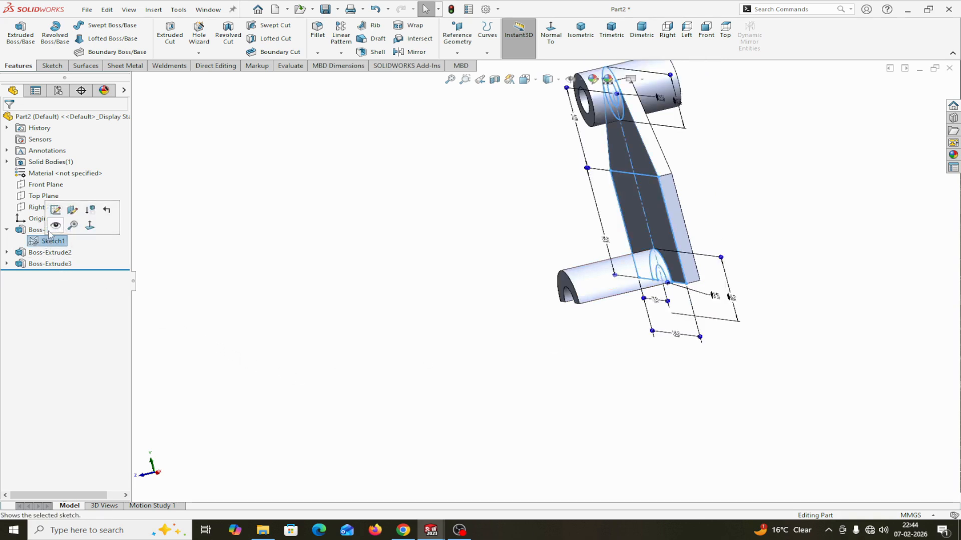
pyautogui.click(21, 35)
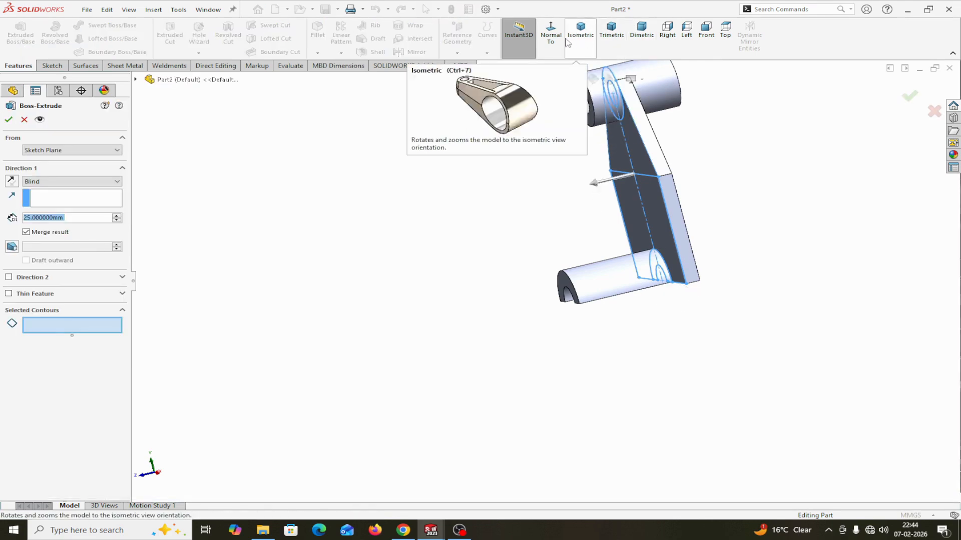
pyautogui.click(550, 32)
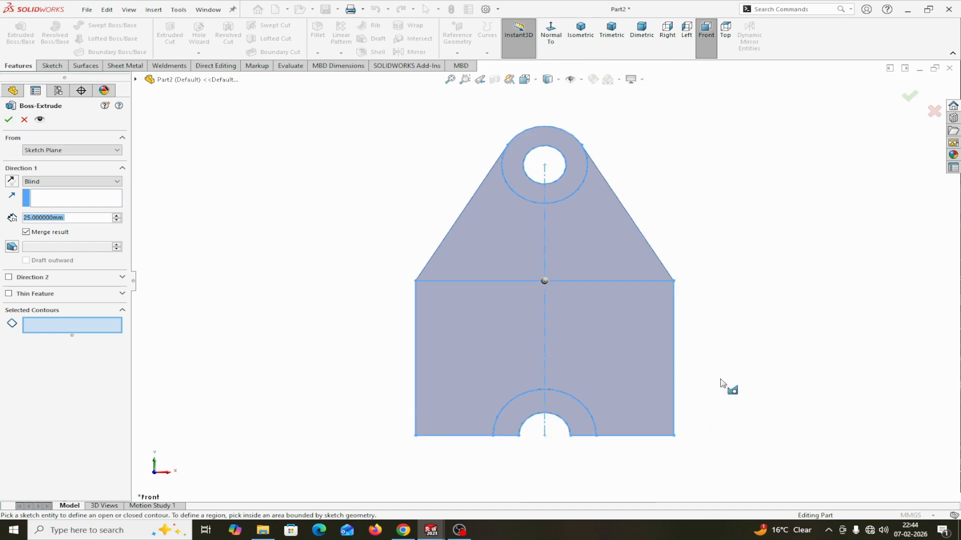
pyautogui.moveTo(725, 386); pyautogui.dragTo(689, 387, button='middle')
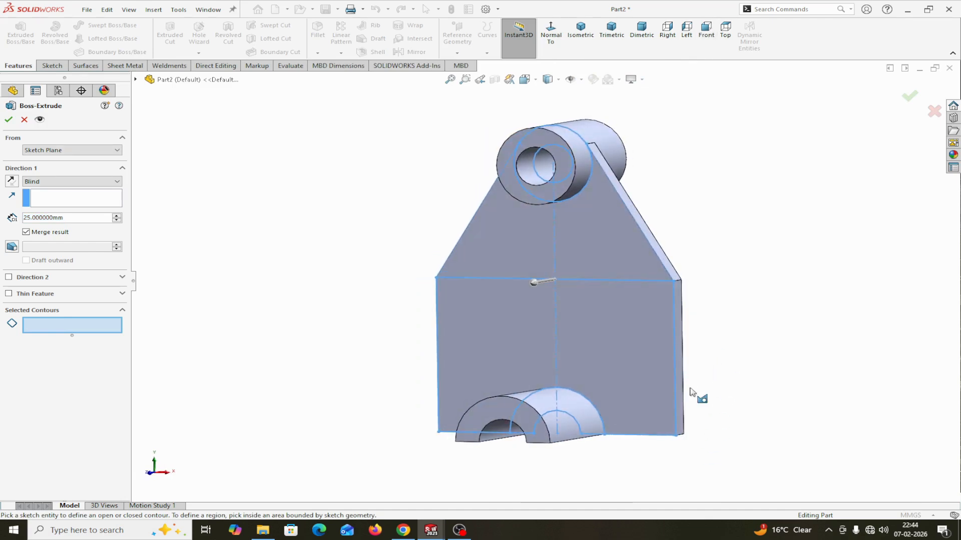
pyautogui.click(579, 411)
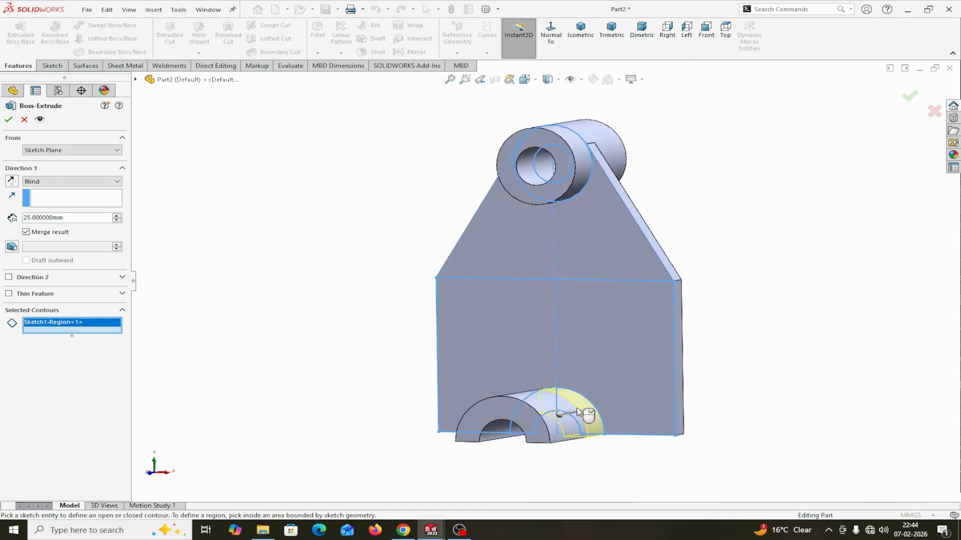
pyautogui.click(541, 408)
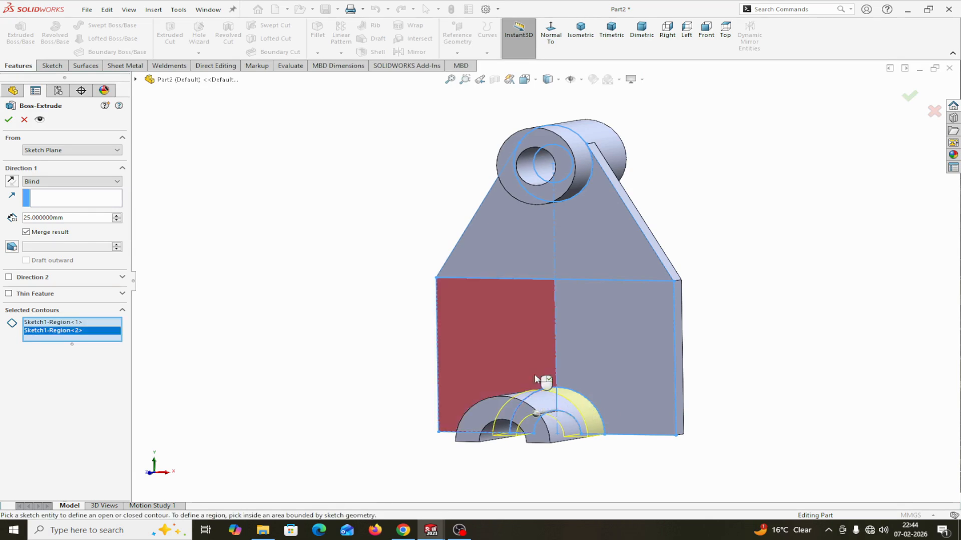
pyautogui.click(521, 345)
pyautogui.click(613, 336)
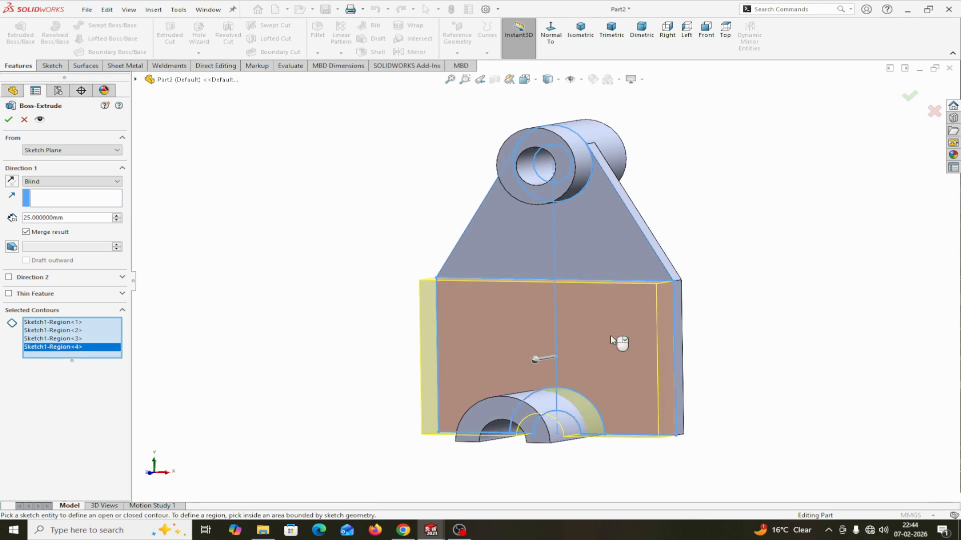
# Set the lower plate extrusion to start from an offset of 12 mm.
pyautogui.moveTo(799, 362); pyautogui.dragTo(746, 370, button='middle')
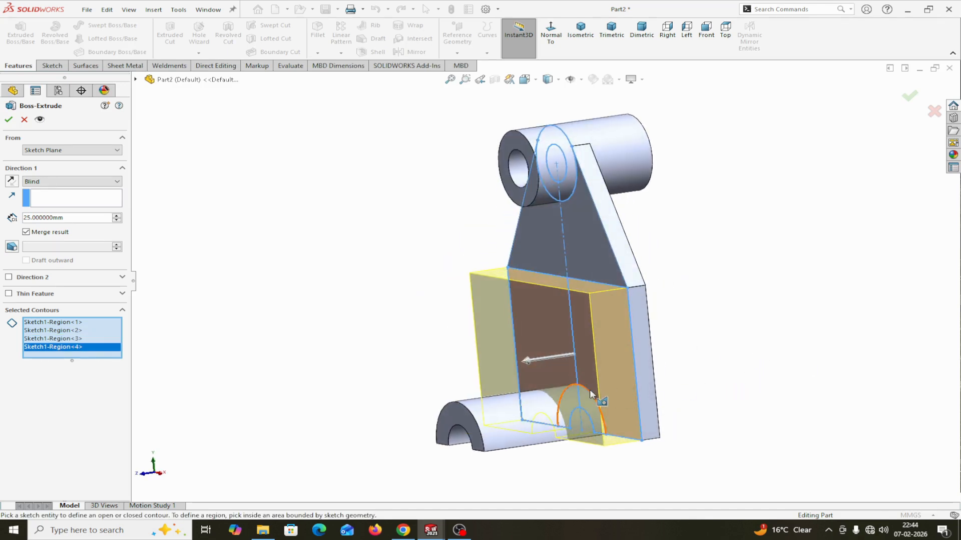
pyautogui.moveTo(749, 372); pyautogui.dragTo(729, 375, button='middle')
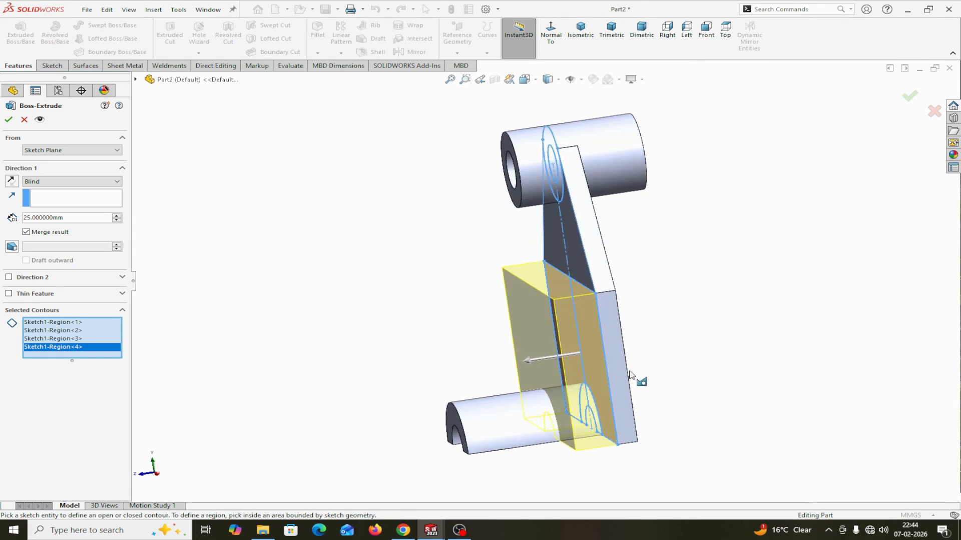
pyautogui.click(60, 150)
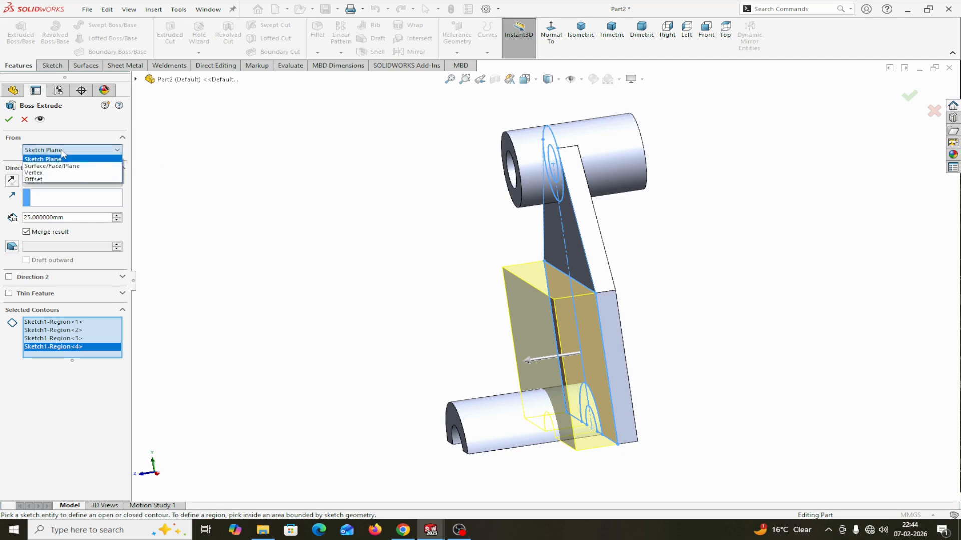
pyautogui.click(49, 179)
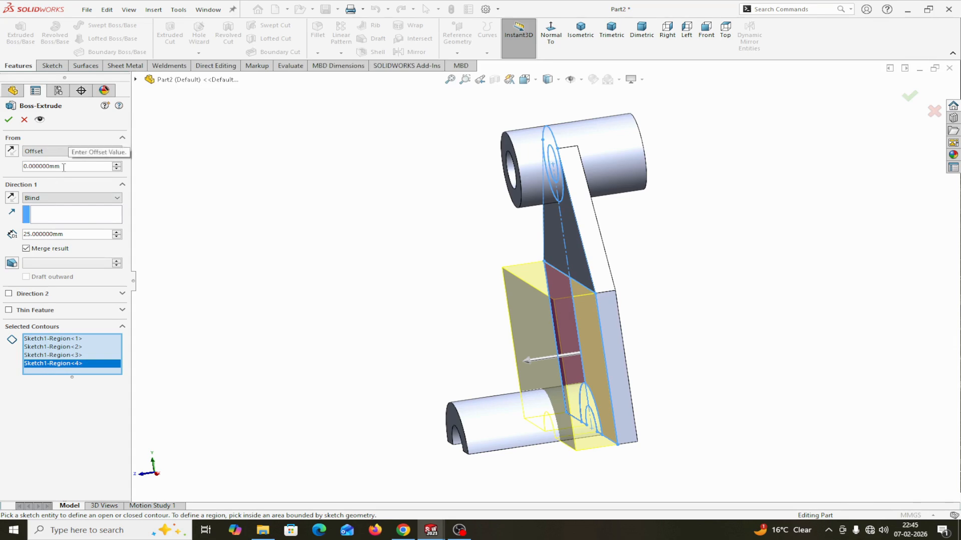
pyautogui.moveTo(60, 169); pyautogui.dragTo(23, 169)
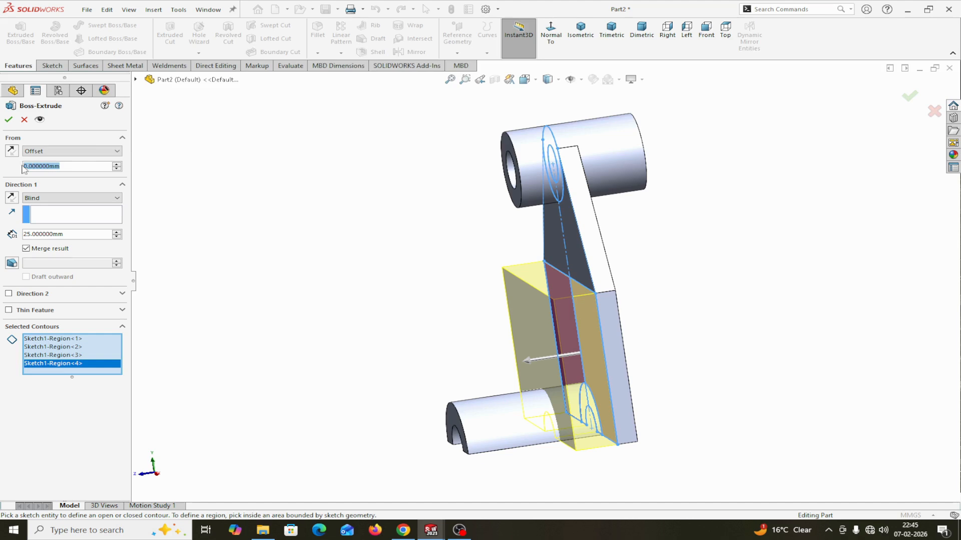
pyautogui.write('12')
pyautogui.press('Return')
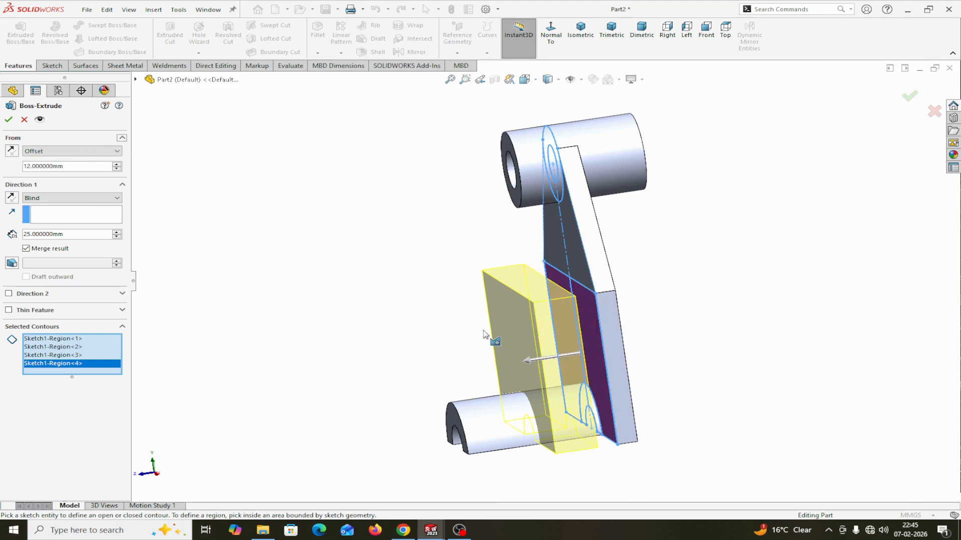
# Reverse the start offset, set a blind depth of 12 mm in the reversed extrusion direction, and finish the lower plate extrusion.
pyautogui.click(11, 151)
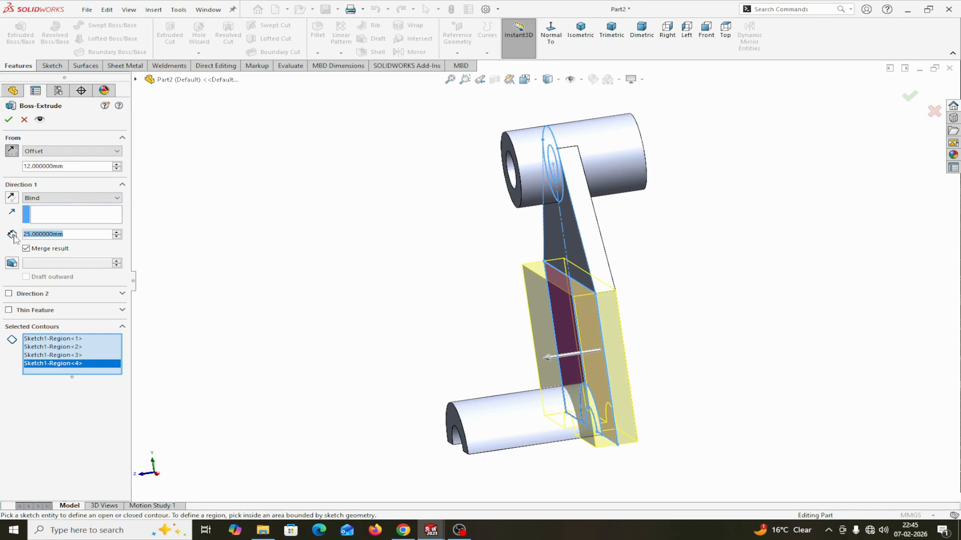
pyautogui.write('12')
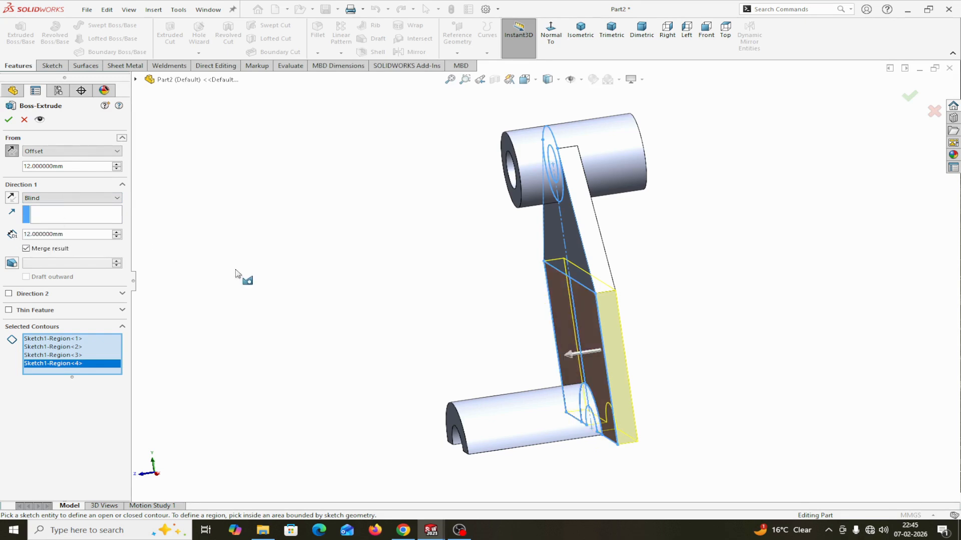
pyautogui.click(11, 197)
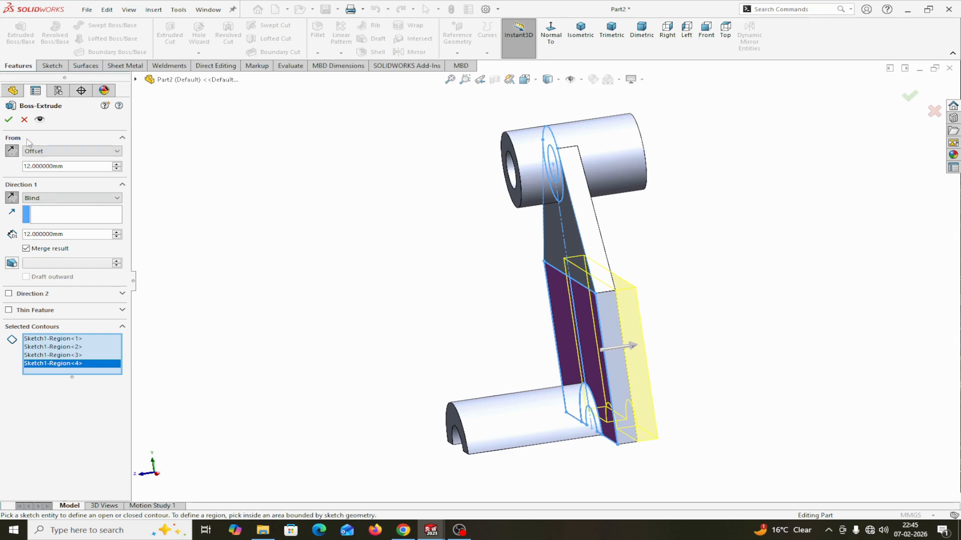
pyautogui.click(9, 119)
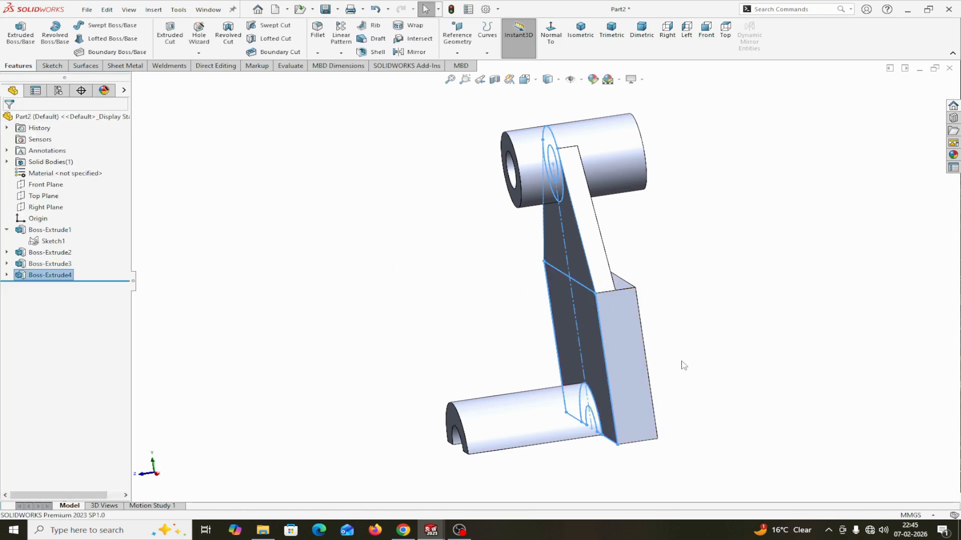
# Inspect the thickened lower plate and the half cylinder from the side, front and underneath.
pyautogui.moveTo(682, 365); pyautogui.dragTo(650, 352, button='middle')
pyautogui.scroll(-5, 609, 259)
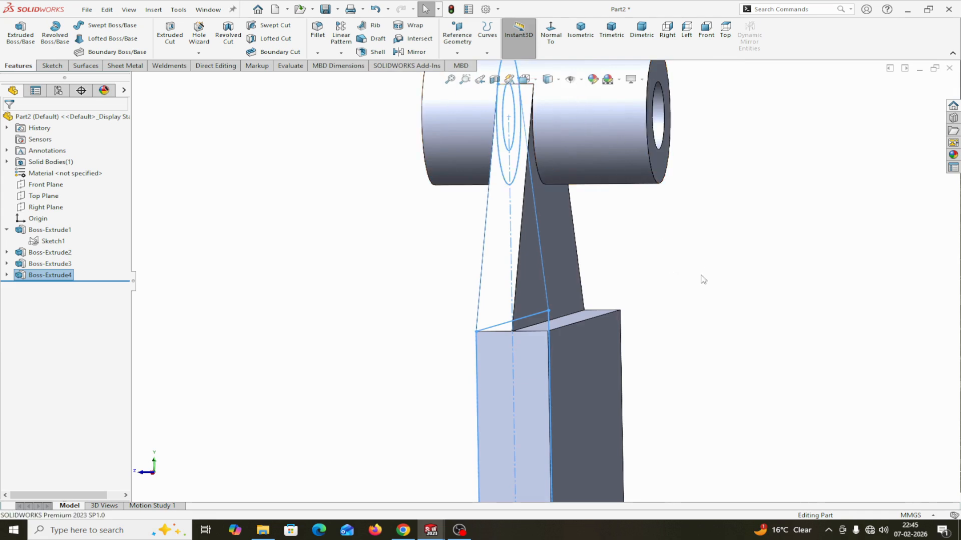
pyautogui.moveTo(702, 277); pyautogui.dragTo(737, 297, button='middle')
pyautogui.scroll(5, 730, 273)
pyautogui.scroll(2, 733, 278)
pyautogui.click(738, 297)
pyautogui.moveTo(711, 344); pyautogui.dragTo(752, 287, button='middle')
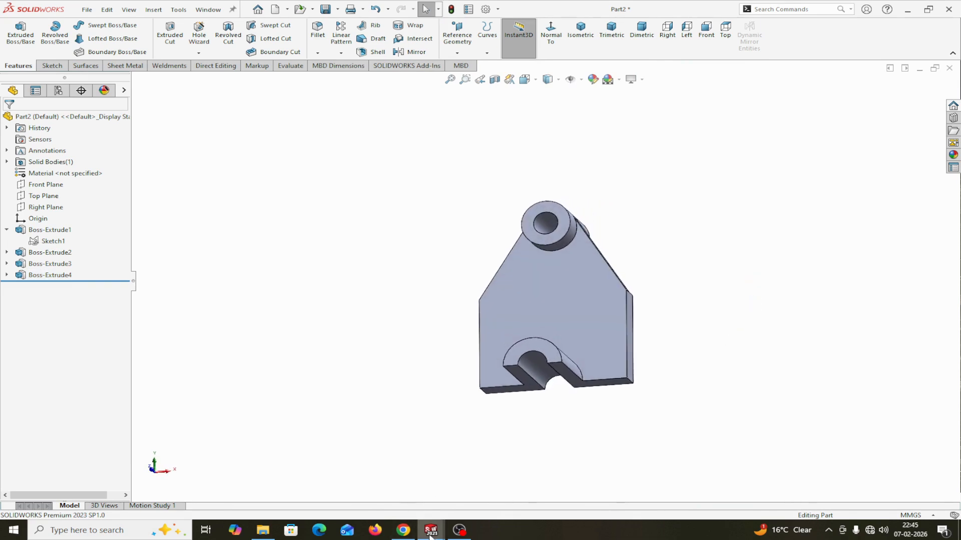
pyautogui.moveTo(570, 451); pyautogui.dragTo(532, 435, button='middle')
# Switch to the exercise 18-A drawing, examine the side lugs' dimensions in the top and front views, and return to the bracket part.
pyautogui.moveTo(430, 529)
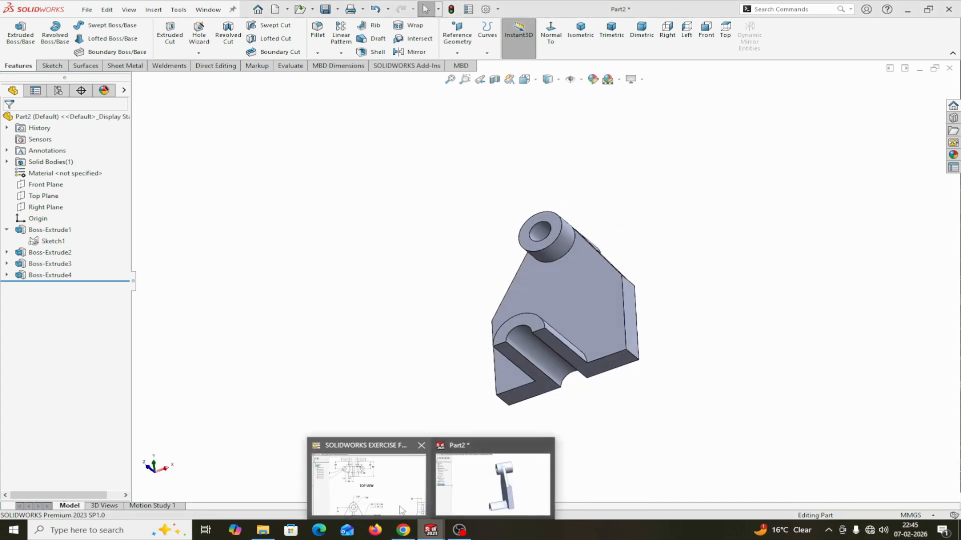
pyautogui.click(366, 488)
pyautogui.press('z')
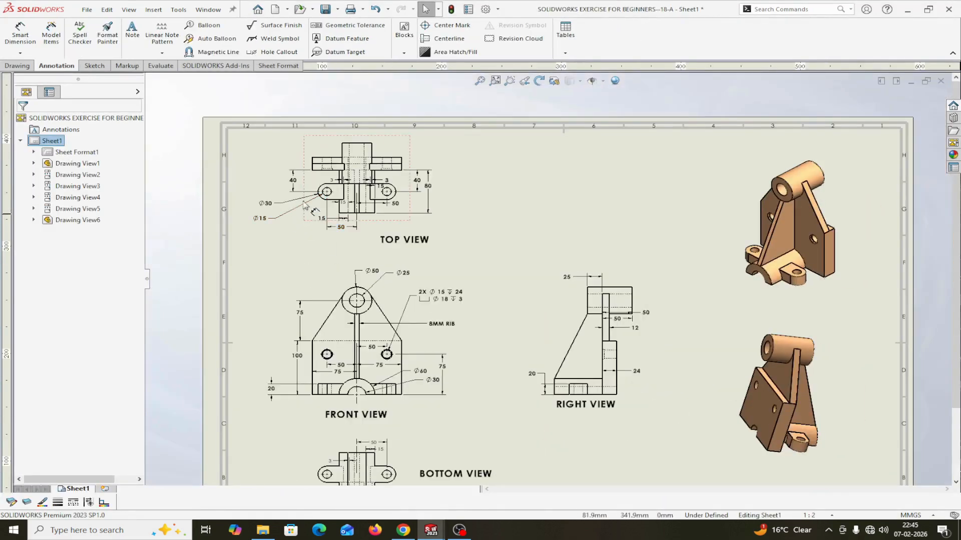
pyautogui.scroll(-4, 303, 205)
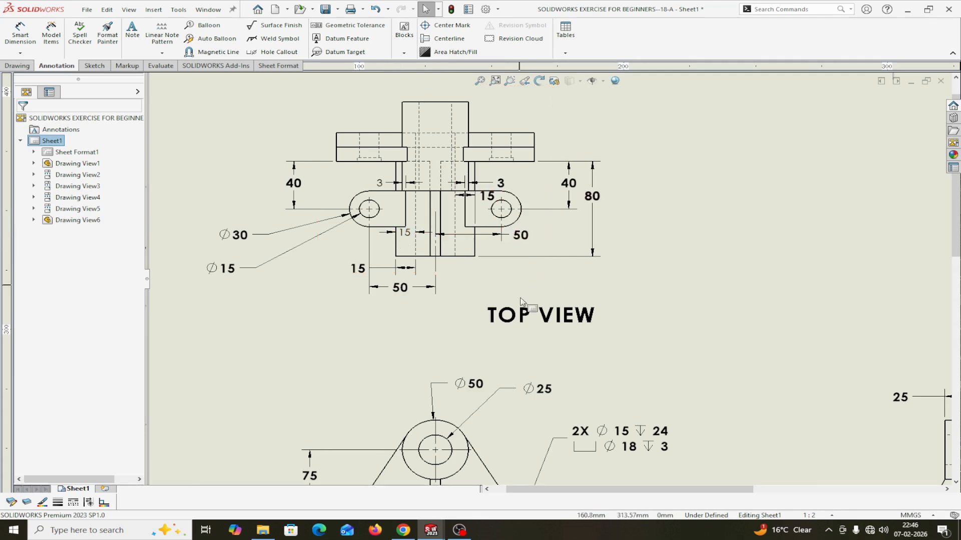
pyautogui.scroll(3, 521, 301)
pyautogui.scroll(-2, 500, 351)
pyautogui.scroll(2, 500, 375)
pyautogui.scroll(-2, 525, 400)
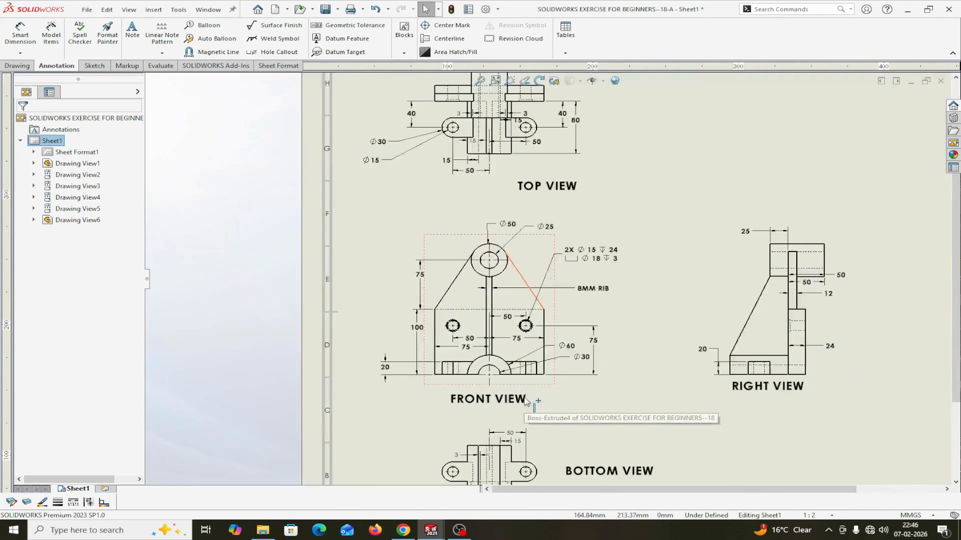
pyautogui.scroll(-2, 527, 404)
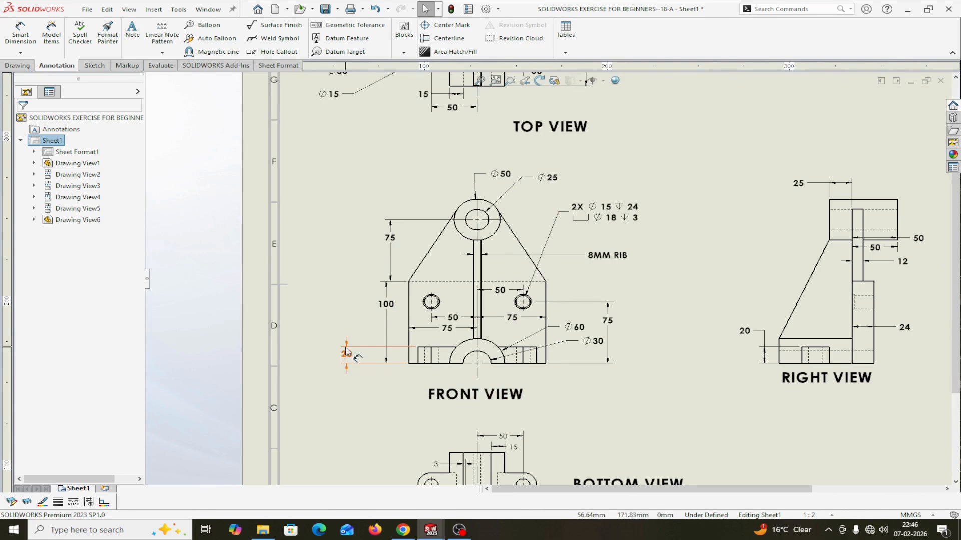
pyautogui.scroll(3, 500, 300)
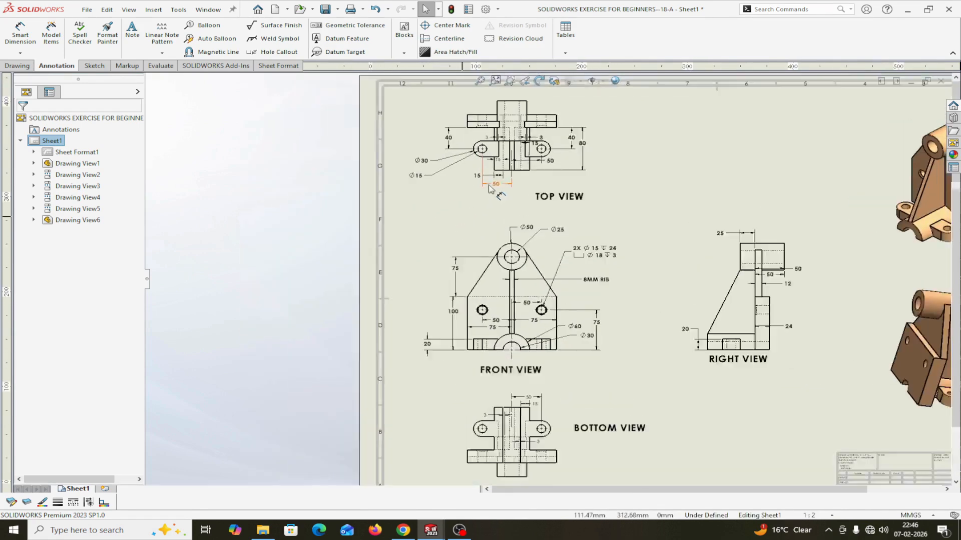
pyautogui.scroll(-2, 490, 187)
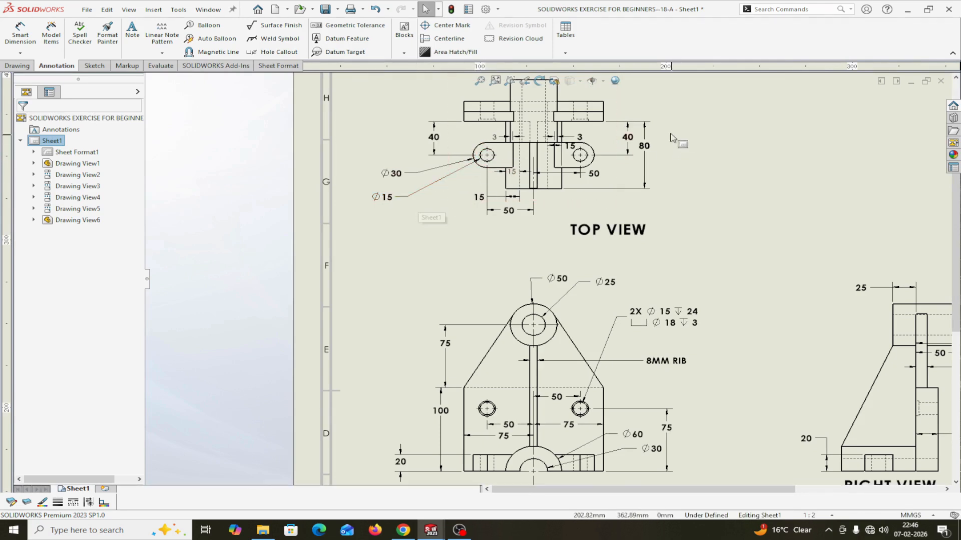
pyautogui.scroll(-2, 670, 138)
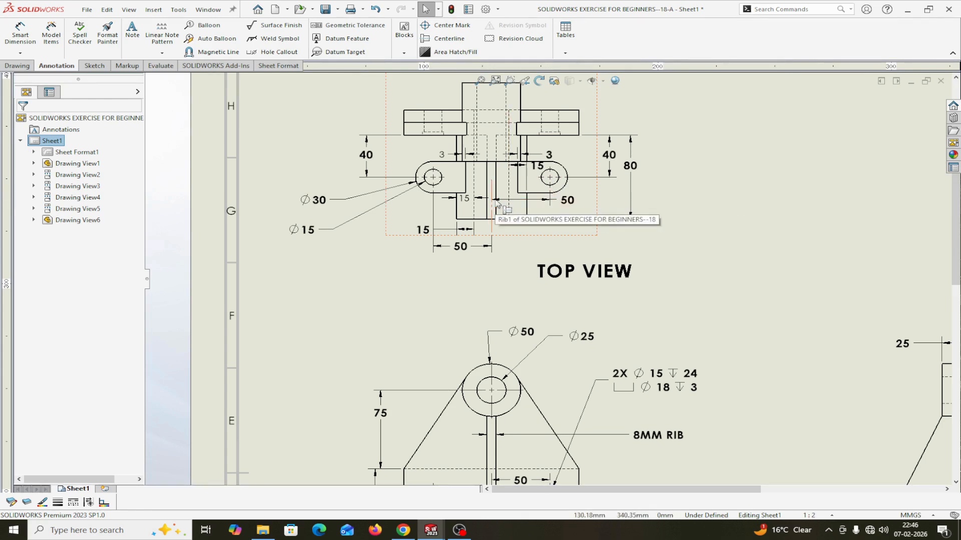
pyautogui.scroll(-5, 497, 202)
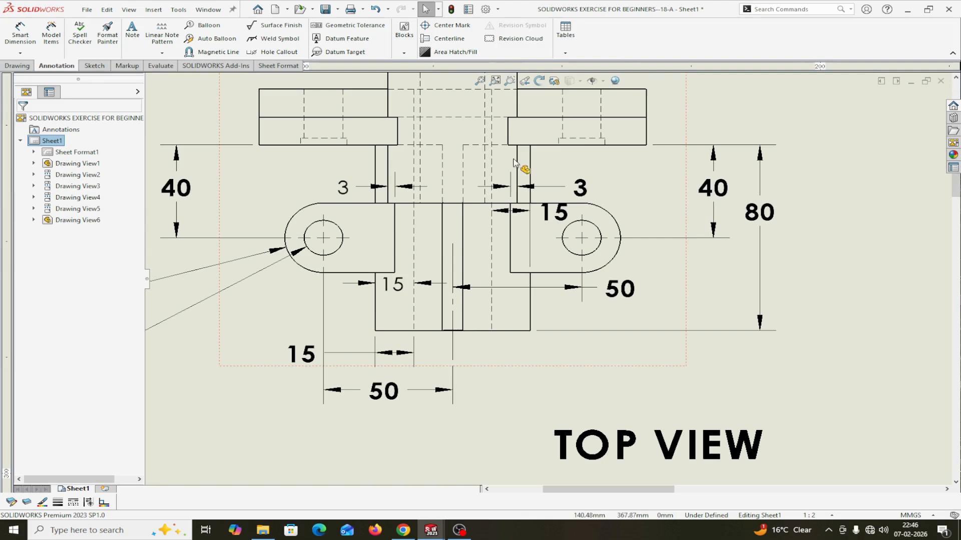
pyautogui.scroll(3, 526, 211)
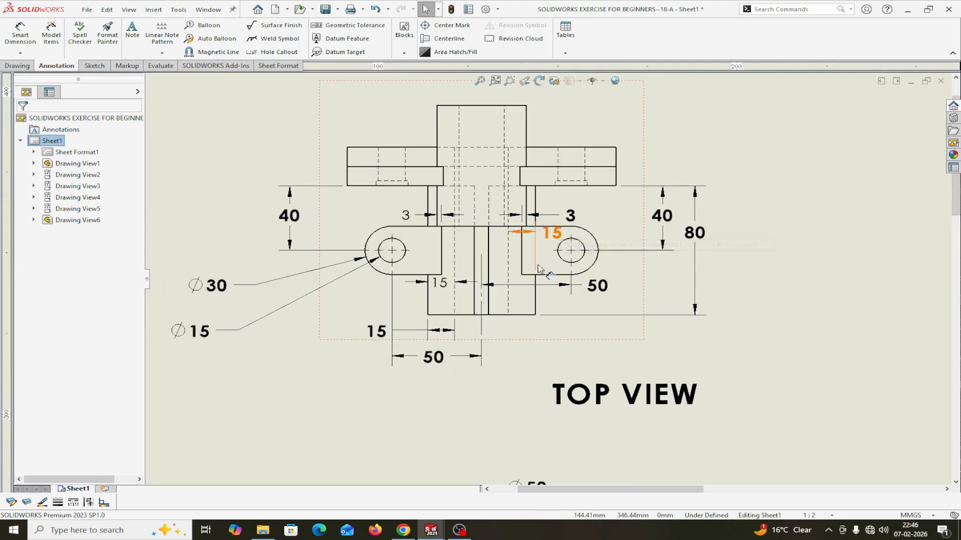
pyautogui.scroll(3, 538, 266)
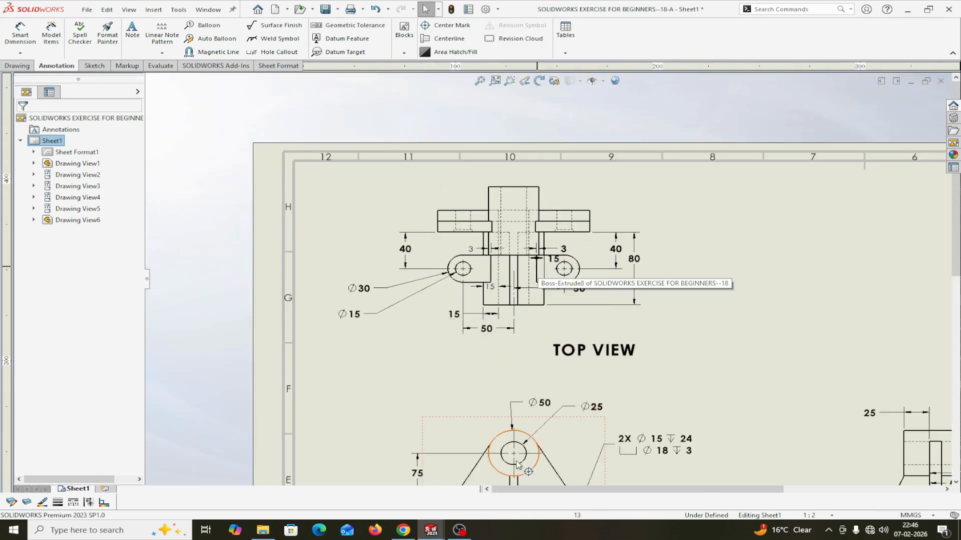
pyautogui.moveTo(431, 531)
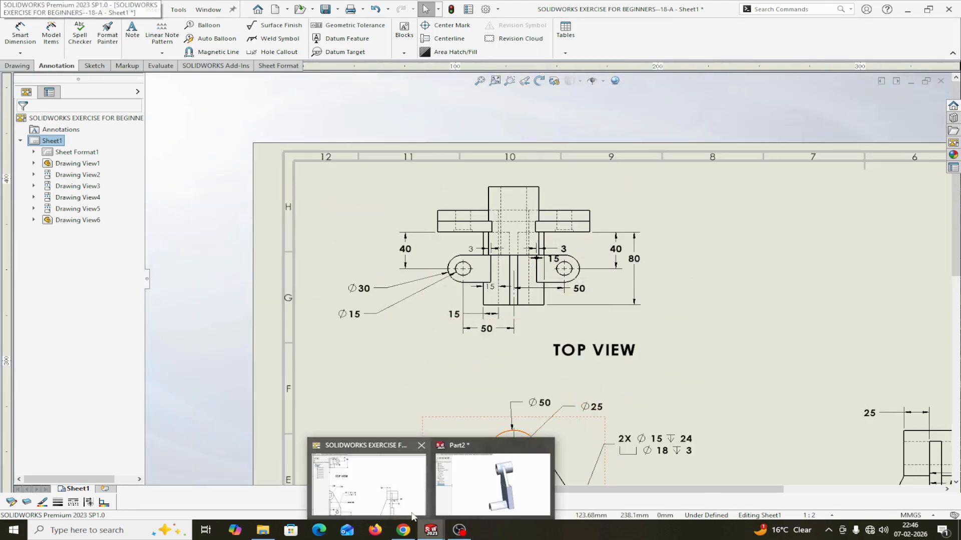
pyautogui.click(476, 500)
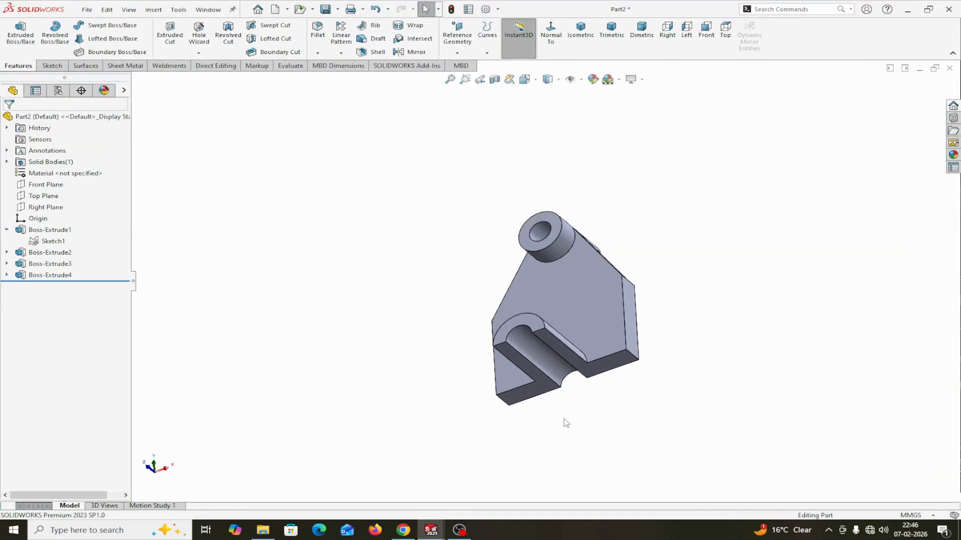
# Start a sketch on the flat bottom face of the lower plate and half cylinder, viewed normal to the face.
pyautogui.moveTo(569, 360); pyautogui.dragTo(635, 367, button='middle')
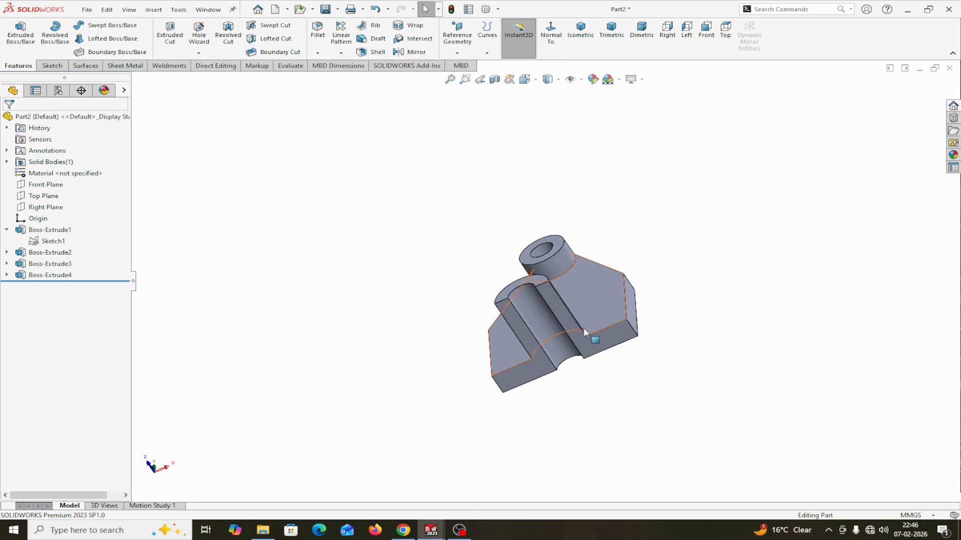
pyautogui.click(560, 316)
pyautogui.click(610, 288)
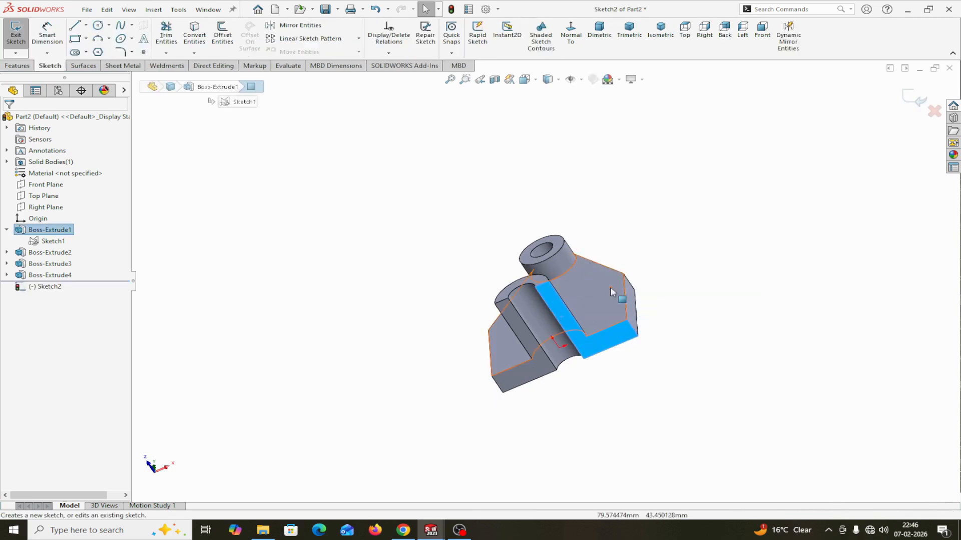
pyautogui.click(571, 32)
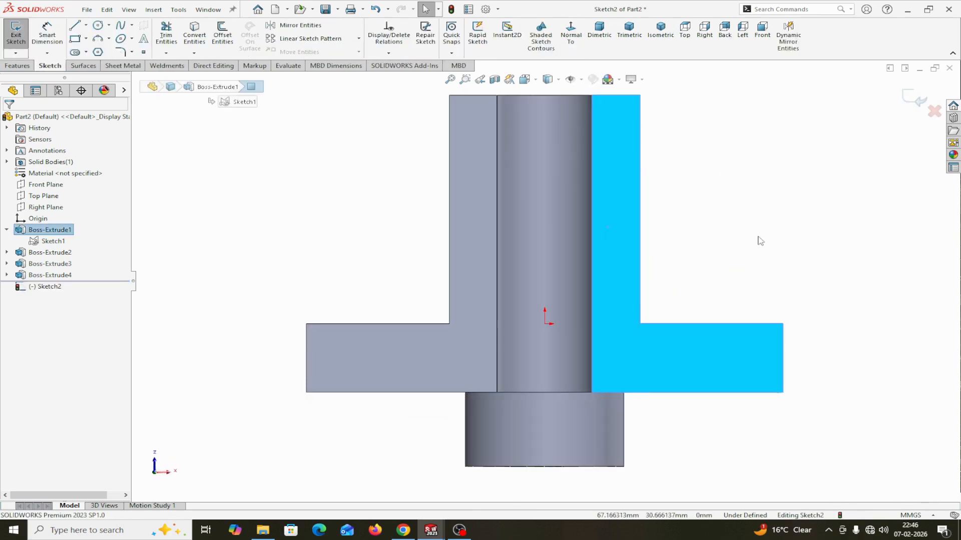
# Draw an 80 mm vertical centerline from the origin to the midpoint of the half cylinder's front end edge.
pyautogui.click(86, 25)
pyautogui.click(95, 47)
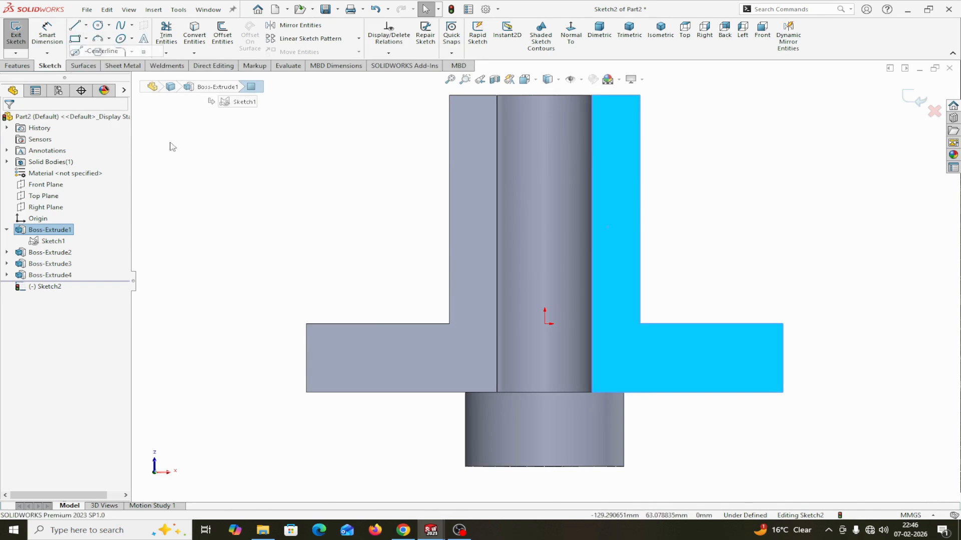
pyautogui.click(544, 325)
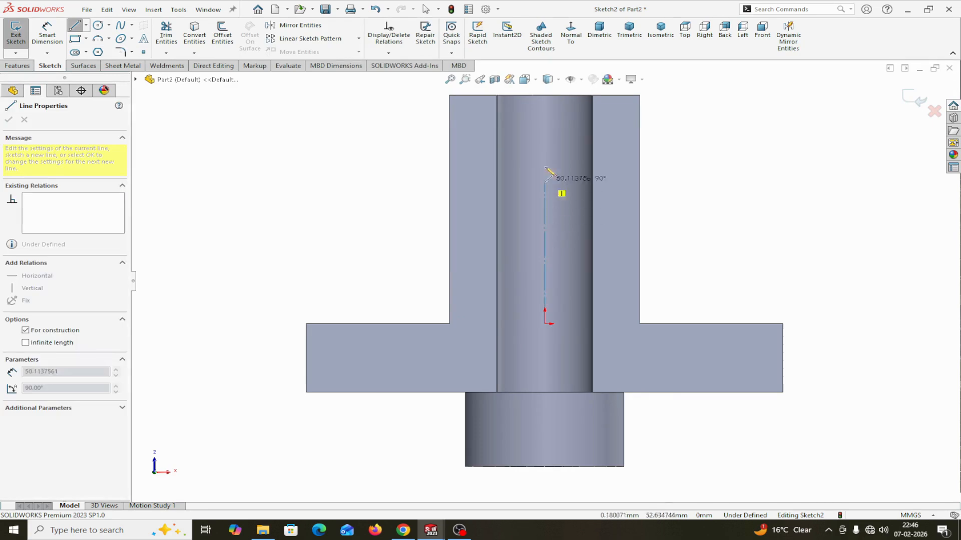
pyautogui.click(545, 95)
pyautogui.rightClick(548, 95)
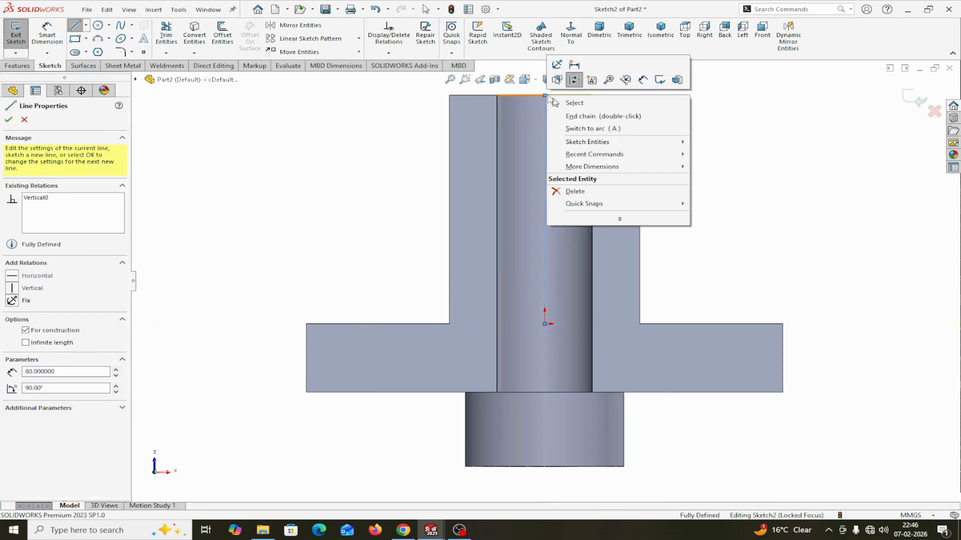
pyautogui.click(574, 102)
pyautogui.click(545, 156)
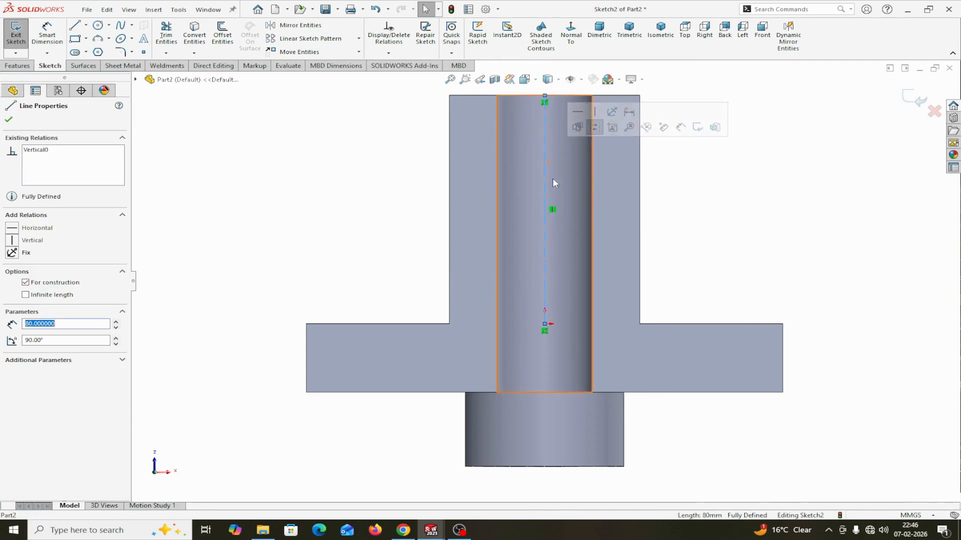
pyautogui.click(9, 119)
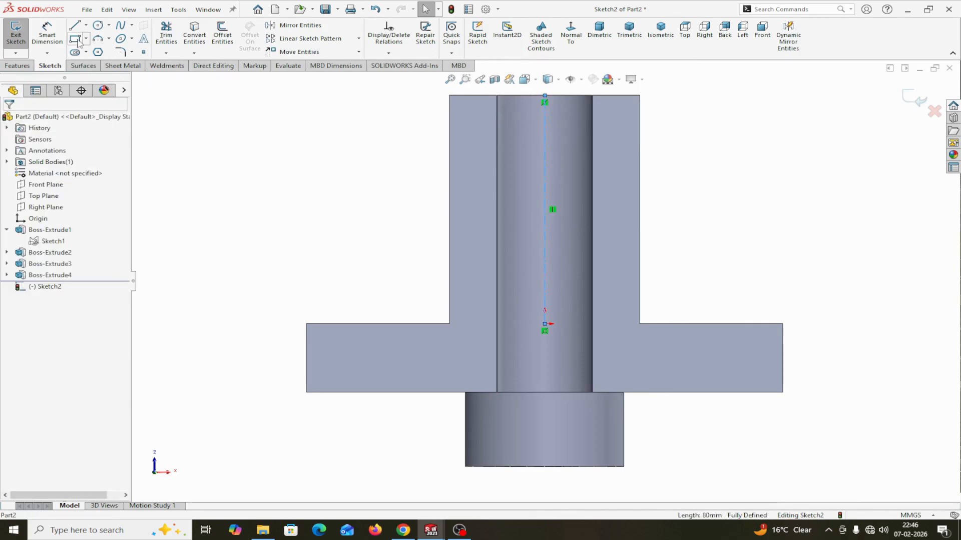
# Draw a rectangle about 44 by 22 mm across the half cylinder's right wall and make its outer vertical side construction geometry.
pyautogui.click(76, 40)
pyautogui.click(564, 218)
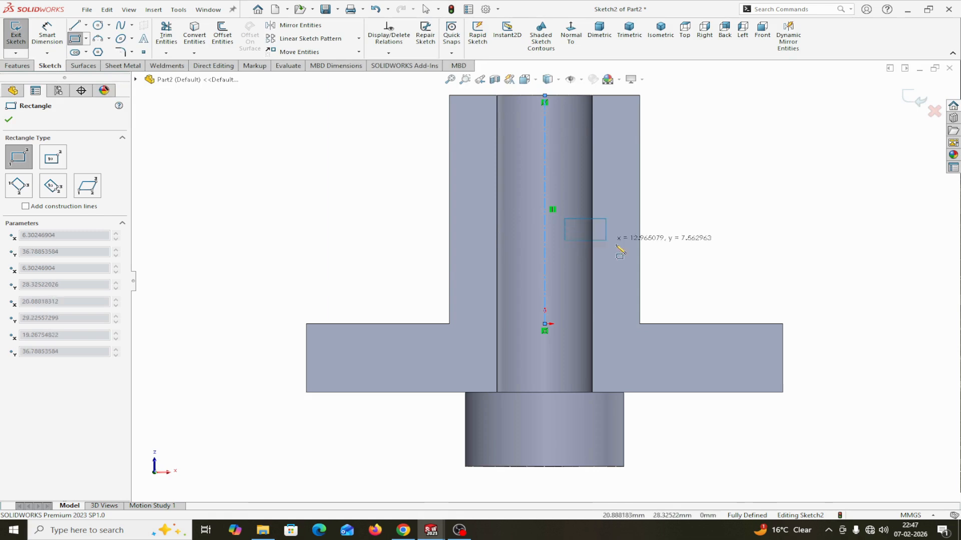
pyautogui.click(706, 282)
pyautogui.rightClick(706, 281)
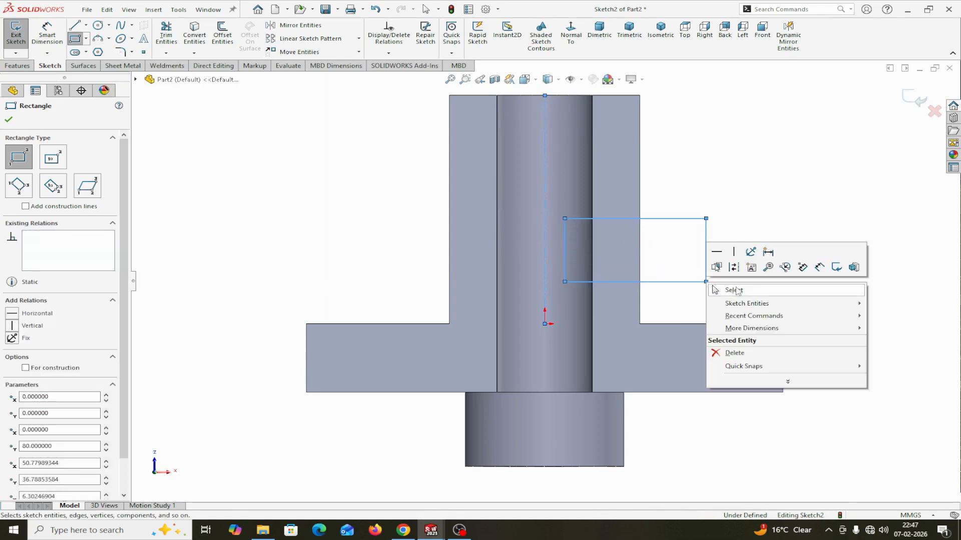
pyautogui.click(733, 290)
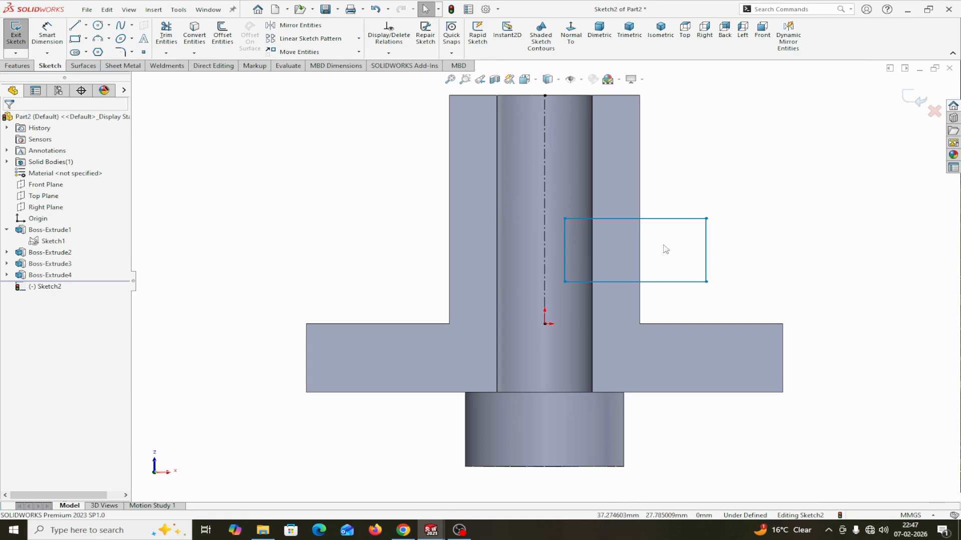
pyautogui.click(706, 244)
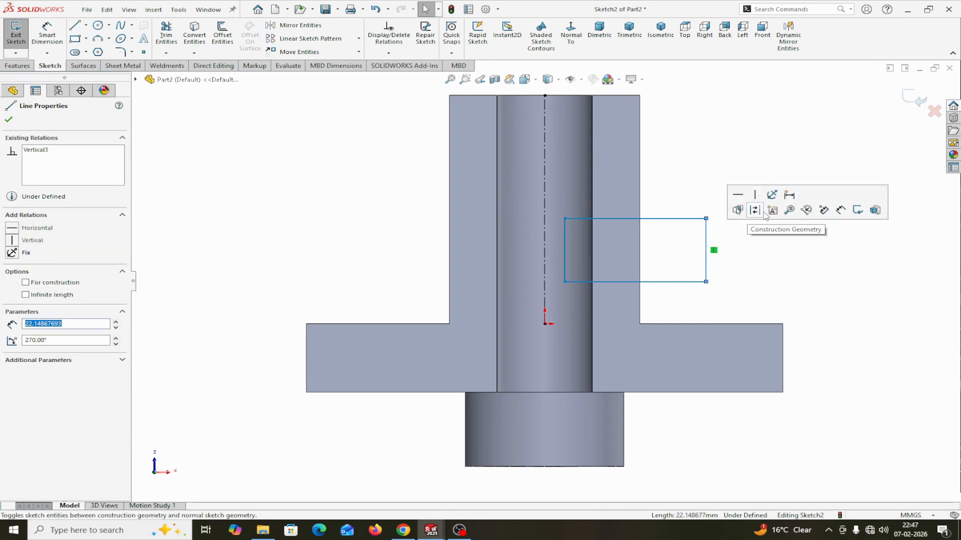
pyautogui.click(760, 212)
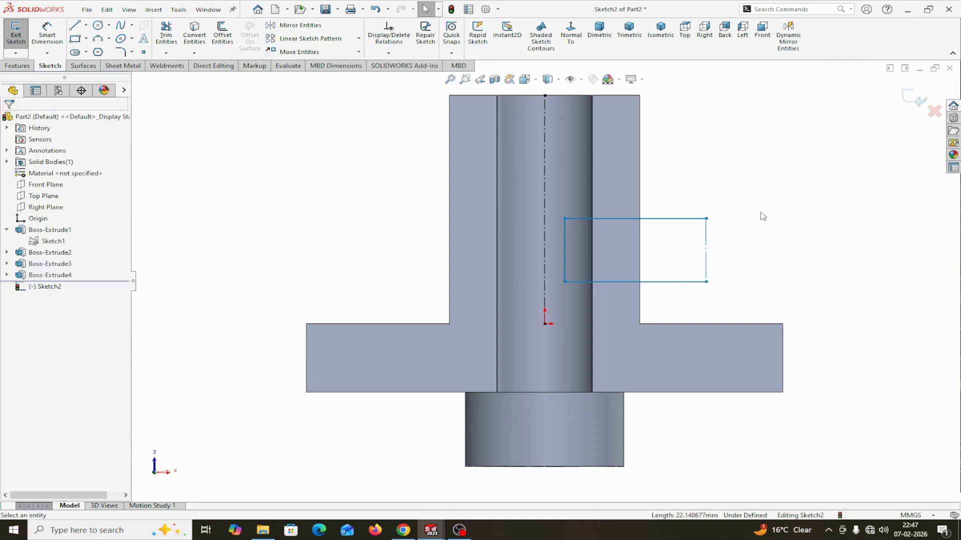
# Close the rectangle's outer end with a tangent three-point arc of about 11 mm radius bulging outward.
pyautogui.click(97, 40)
pyautogui.click(706, 282)
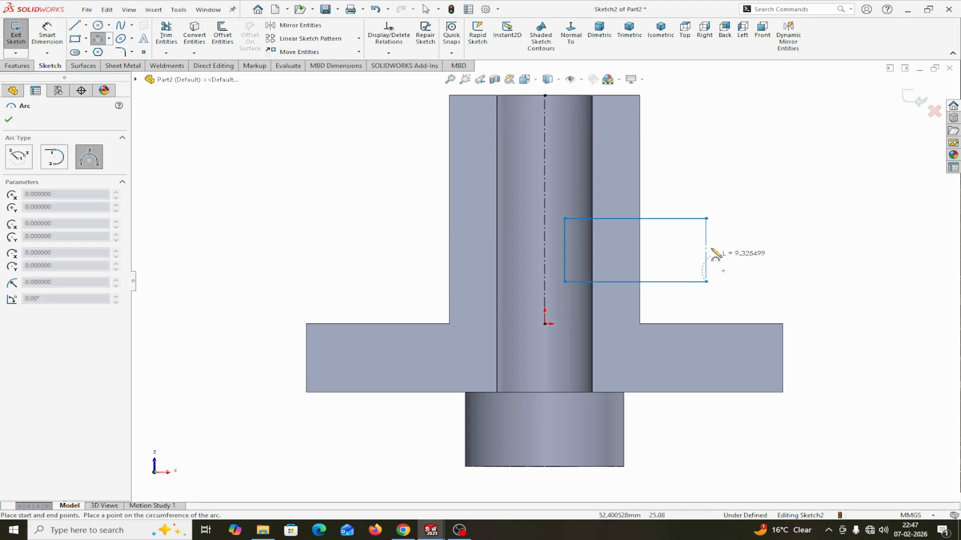
pyautogui.click(706, 219)
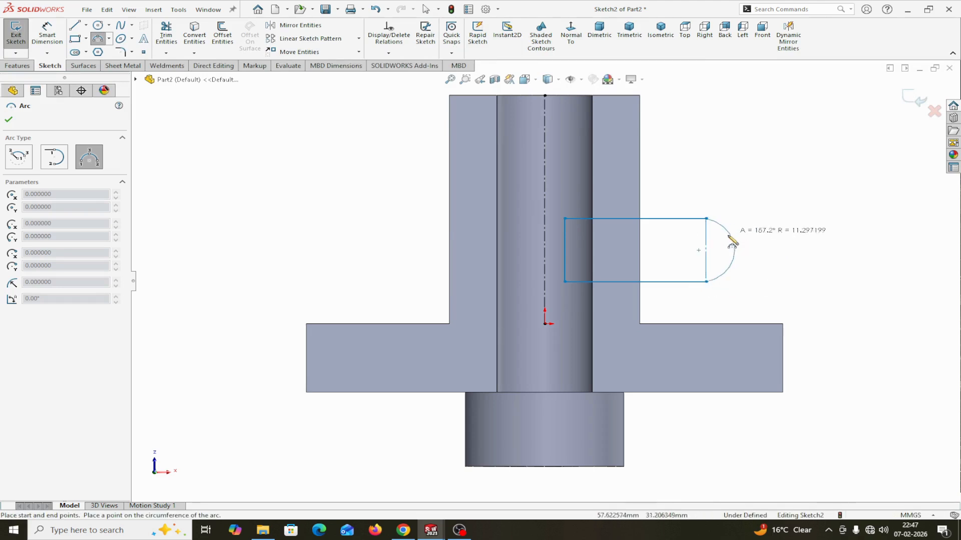
pyautogui.click(743, 248)
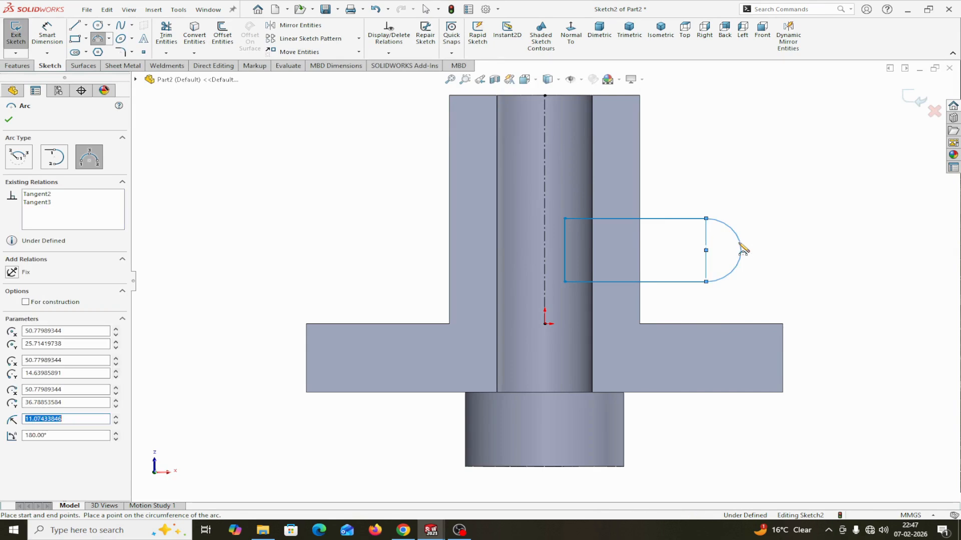
pyautogui.rightClick(740, 246)
pyautogui.click(765, 252)
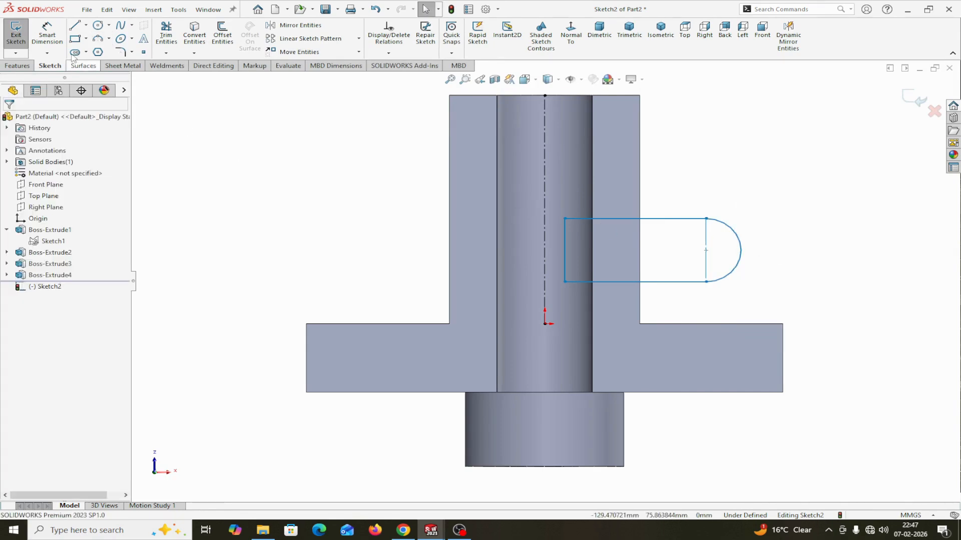
# Dimension the gap between the lug profile's inner vertical side and the bore's right edge as 3 mm.
pyautogui.click(47, 33)
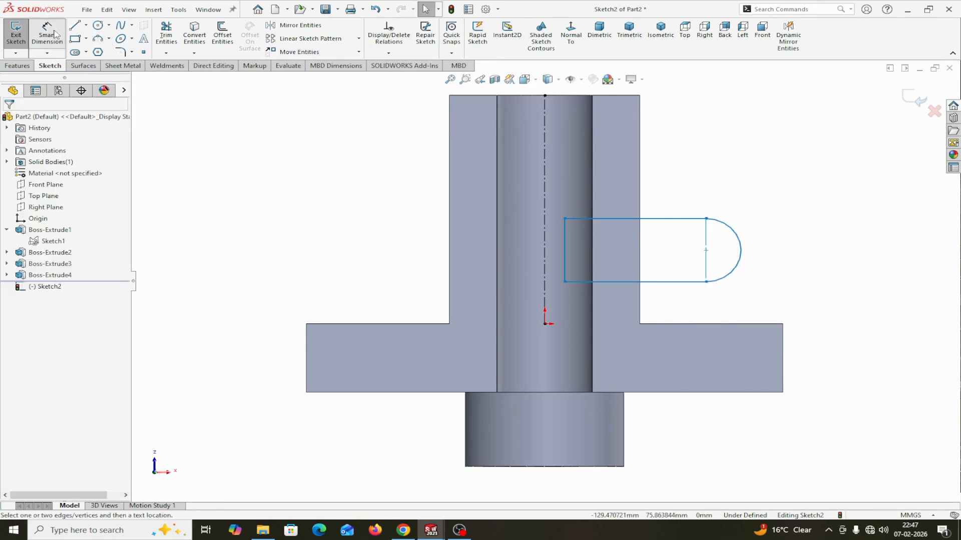
pyautogui.click(564, 236)
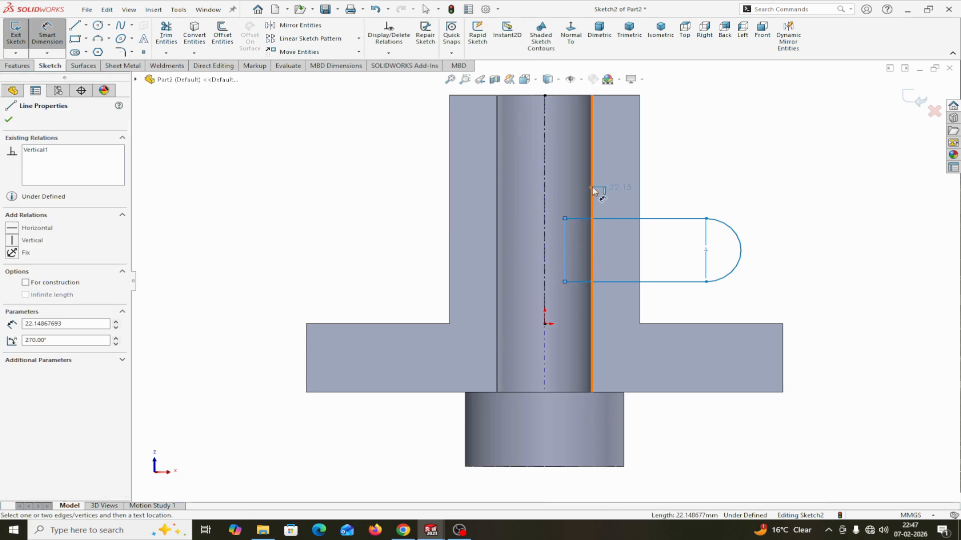
pyautogui.click(592, 190)
pyautogui.click(577, 179)
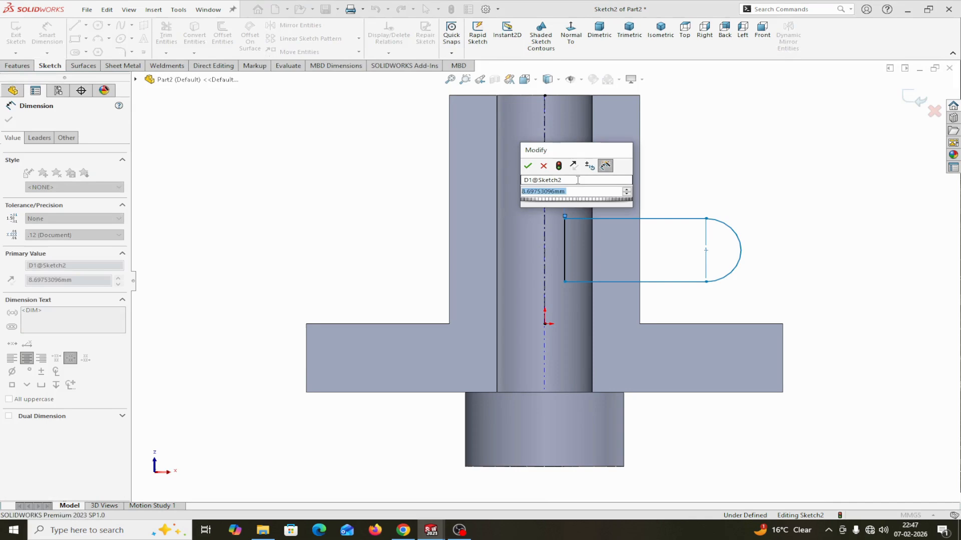
pyautogui.write('3')
pyautogui.click(528, 167)
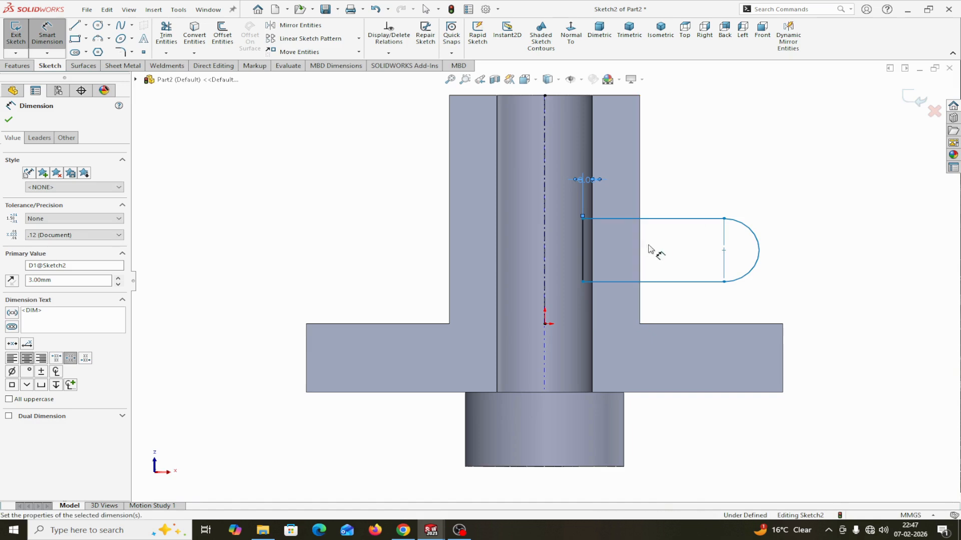
# Set the horizontal distance from the origin to the lug's arc center to 50 mm.
pyautogui.click(545, 325)
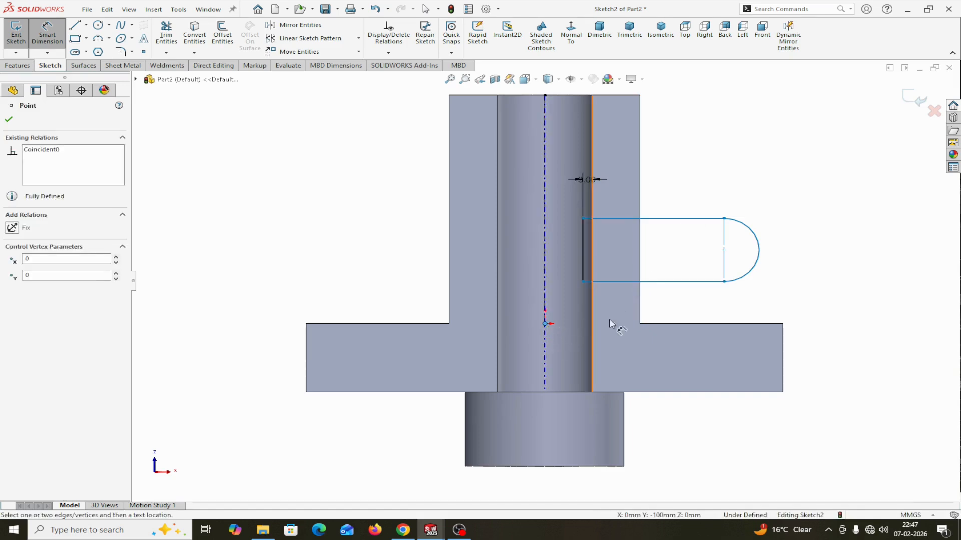
pyautogui.click(724, 250)
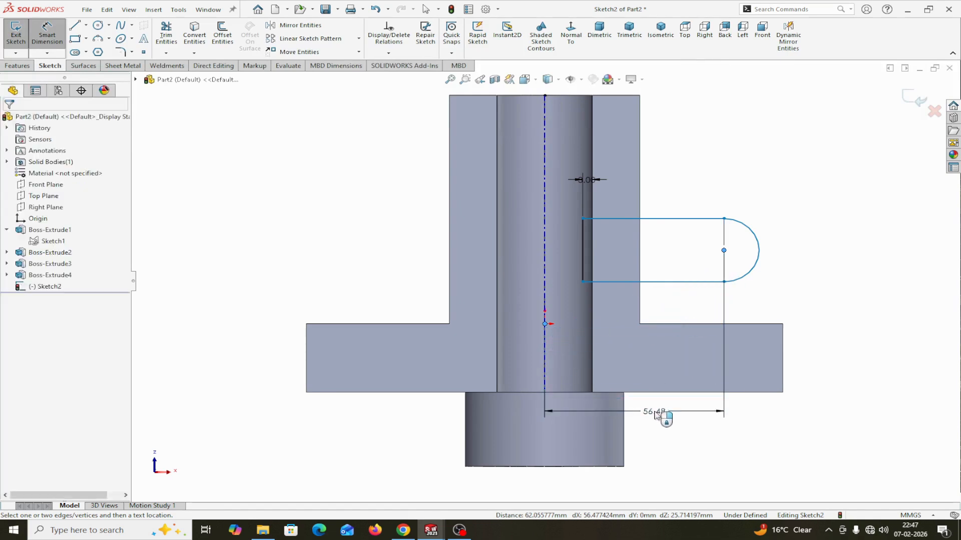
pyautogui.click(656, 415)
pyautogui.write('50')
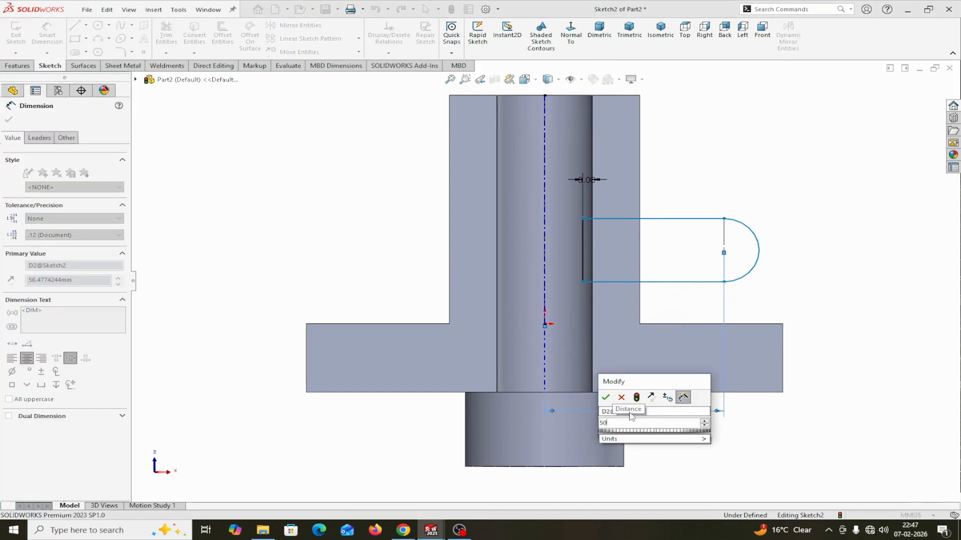
pyautogui.click(605, 397)
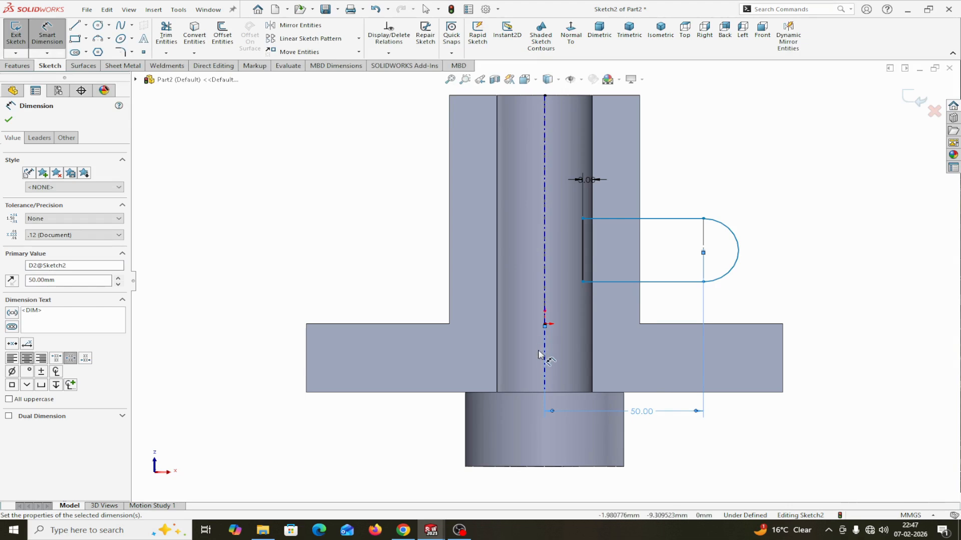
# Set the lug's width between its two horizontal sides to 30 mm.
pyautogui.click(685, 281)
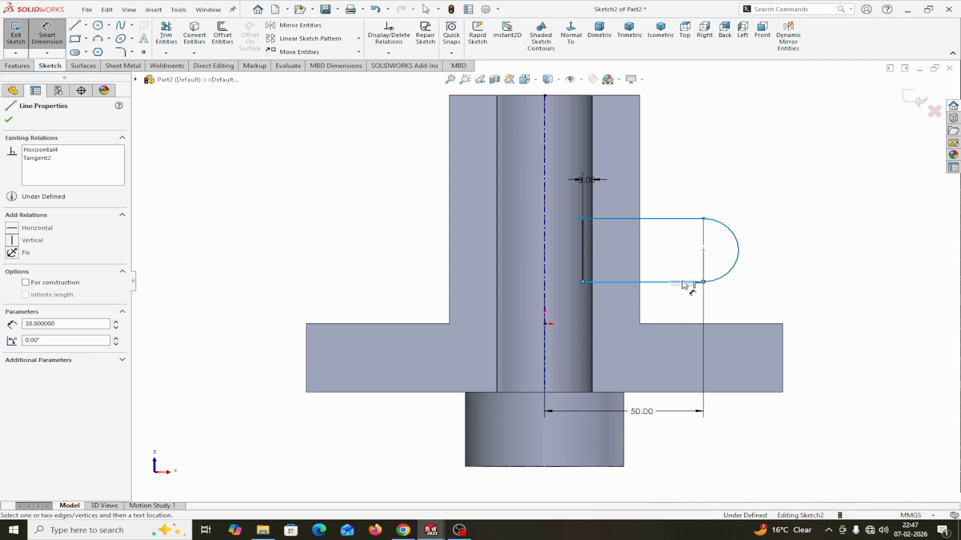
pyautogui.click(686, 218)
pyautogui.click(822, 251)
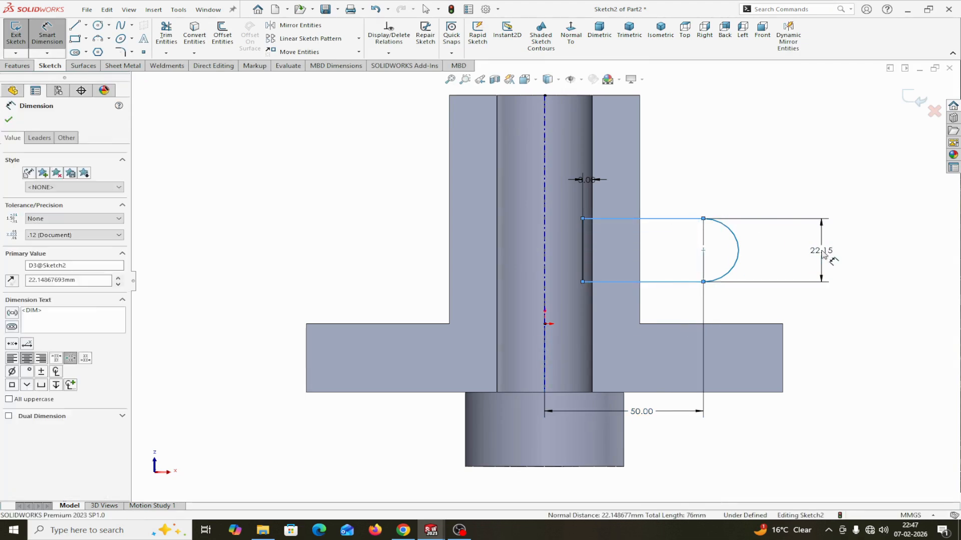
pyautogui.write('30')
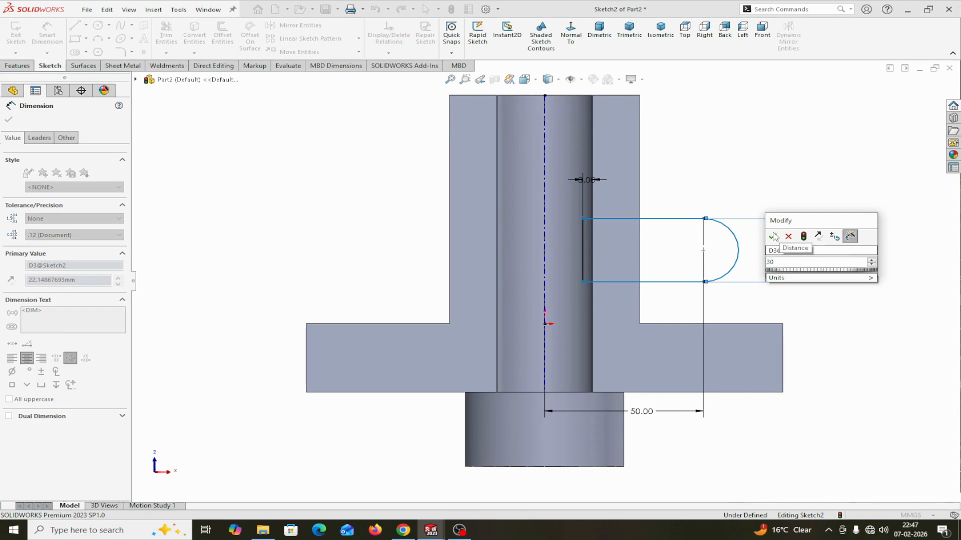
pyautogui.click(773, 236)
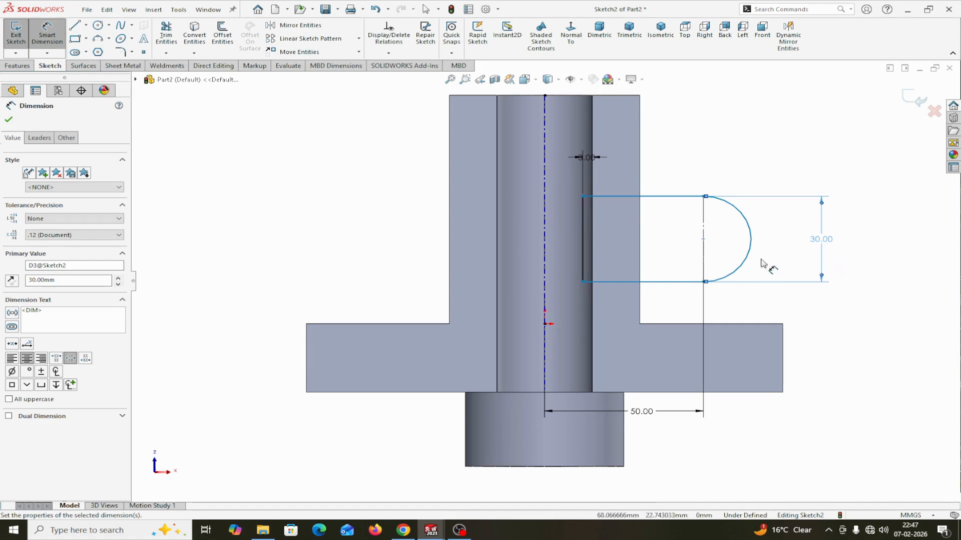
pyautogui.click(13, 121)
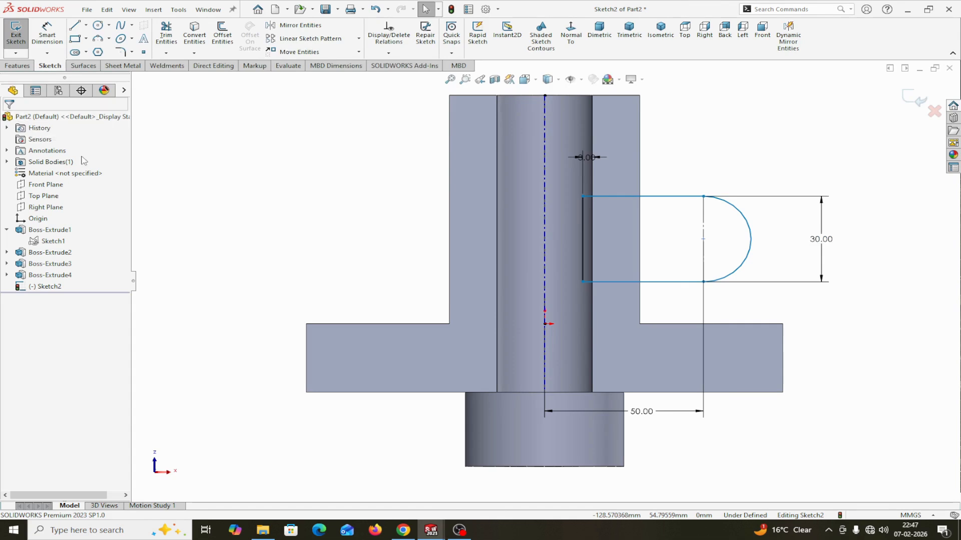
# Draw a hole circle of about 14.6 mm diameter centered on the lug's end arc.
pyautogui.click(98, 27)
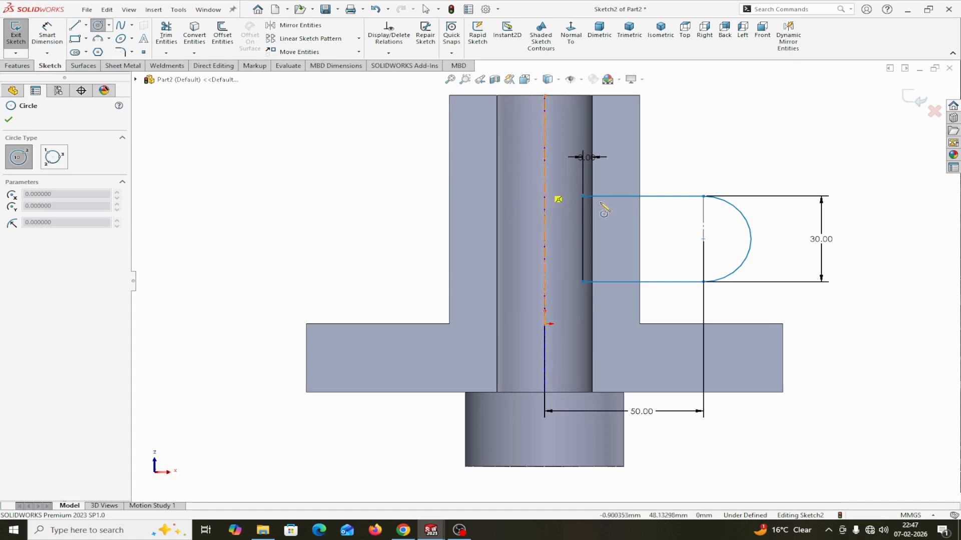
pyautogui.click(703, 239)
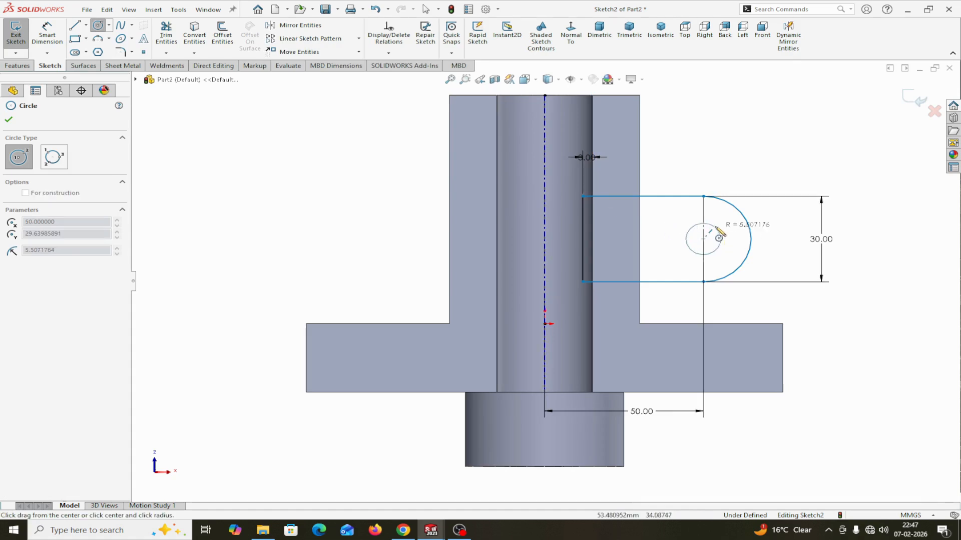
pyautogui.click(719, 224)
pyautogui.rightClick(719, 225)
pyautogui.click(744, 231)
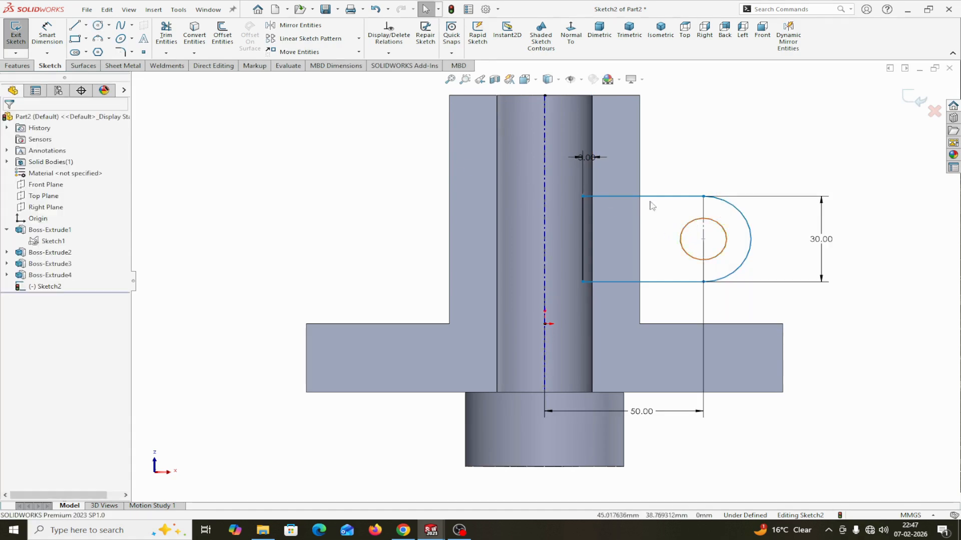
# Set the diameter of the lug's hole circle to 15 mm.
pyautogui.click(47, 33)
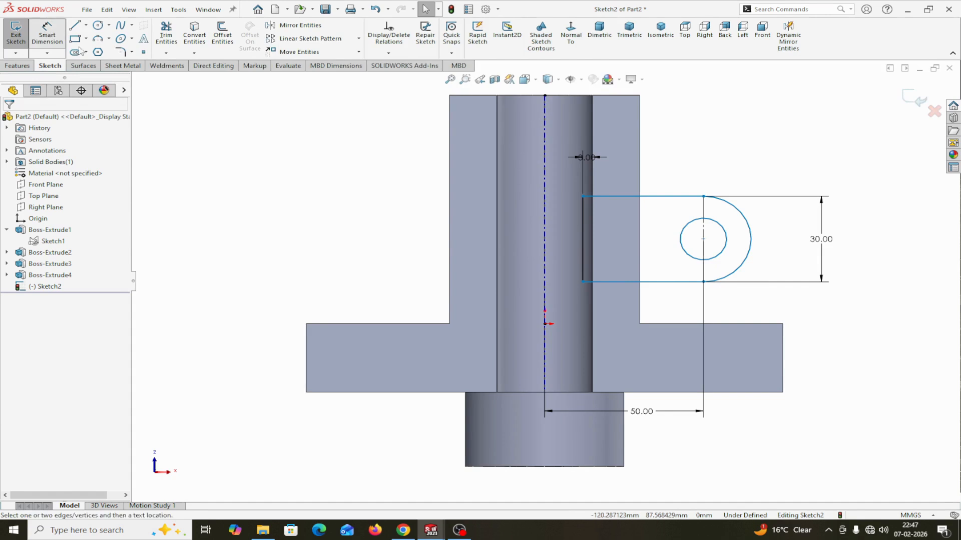
pyautogui.click(719, 256)
pyautogui.click(823, 325)
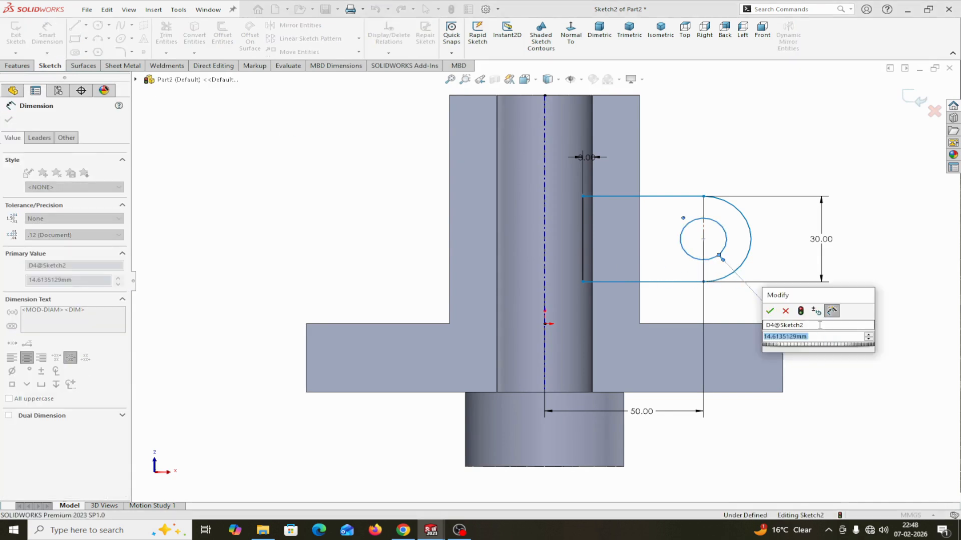
pyautogui.write('15')
pyautogui.press('Return')
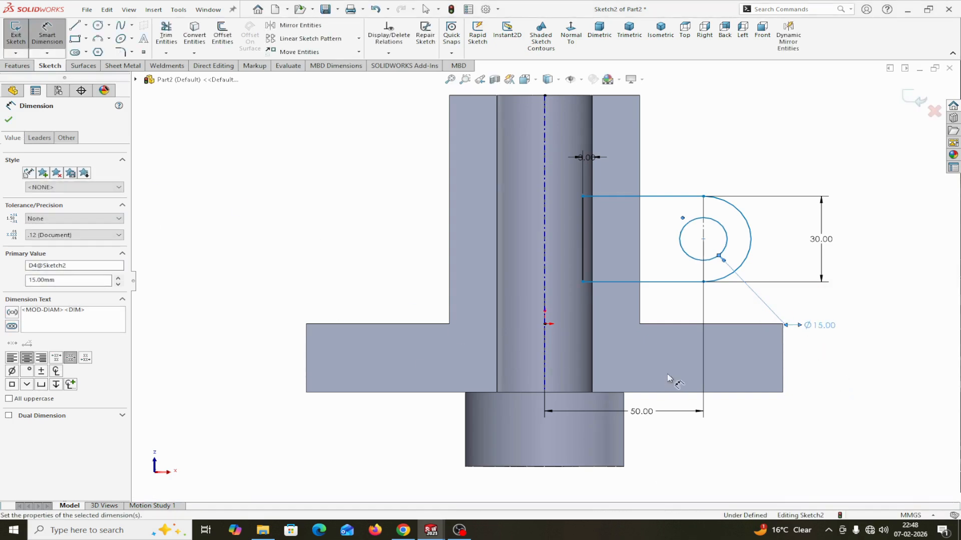
# Set the distance from the lower plate's adjacent horizontal edge to the lug hole's center to 40 mm.
pyautogui.click(666, 325)
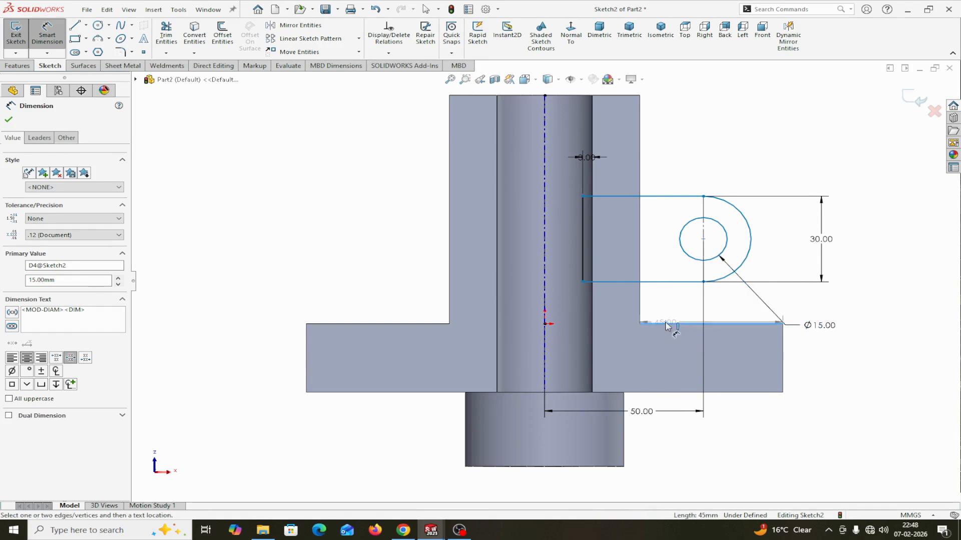
pyautogui.click(703, 239)
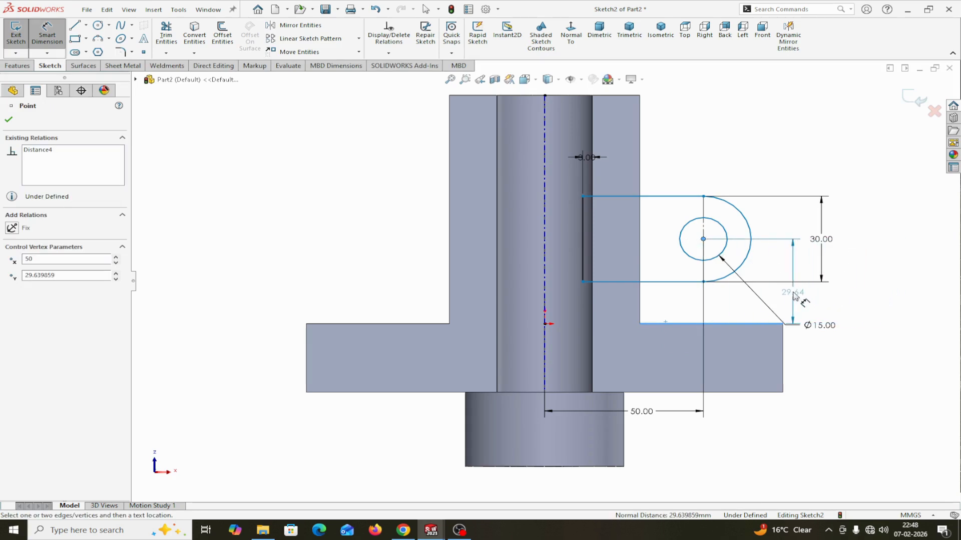
pyautogui.click(793, 296)
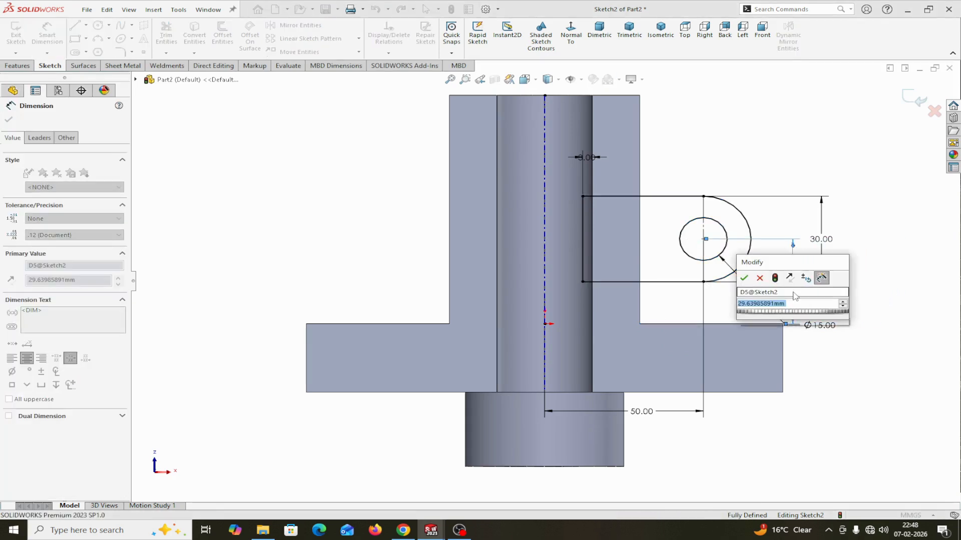
pyautogui.write('40')
pyautogui.press('Return')
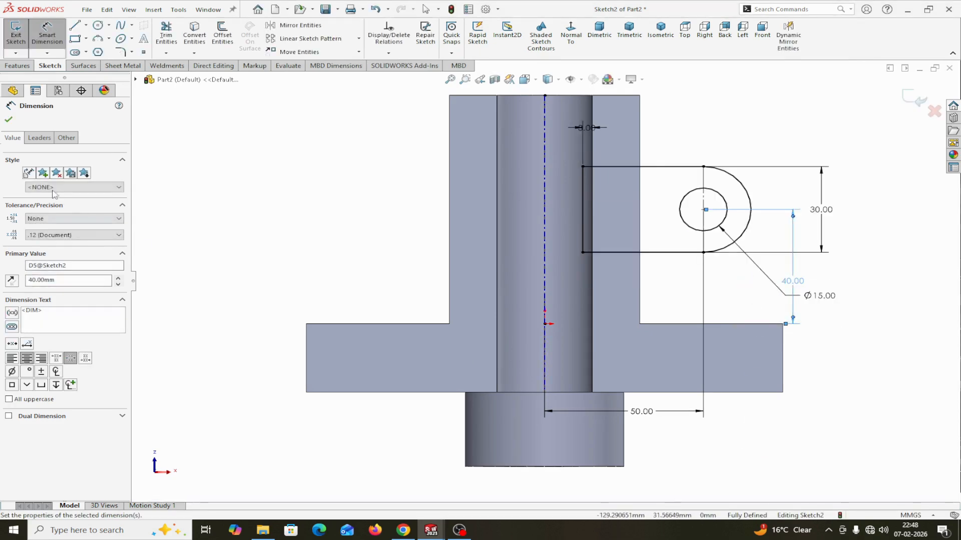
pyautogui.click(8, 121)
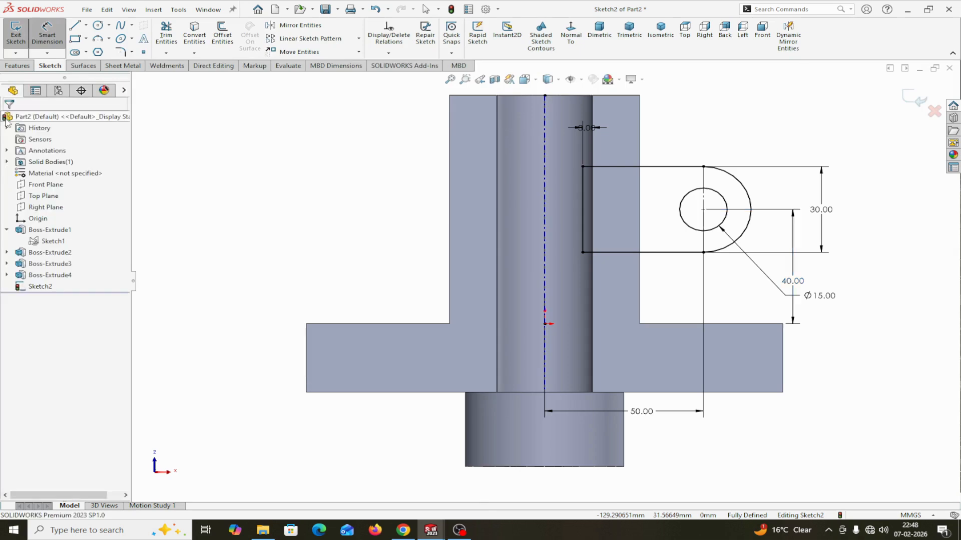
# Extrude the lug profile with its hole as a boss 20 mm deep, reversing the direction toward the back of the half-cylinder.
pyautogui.click(18, 66)
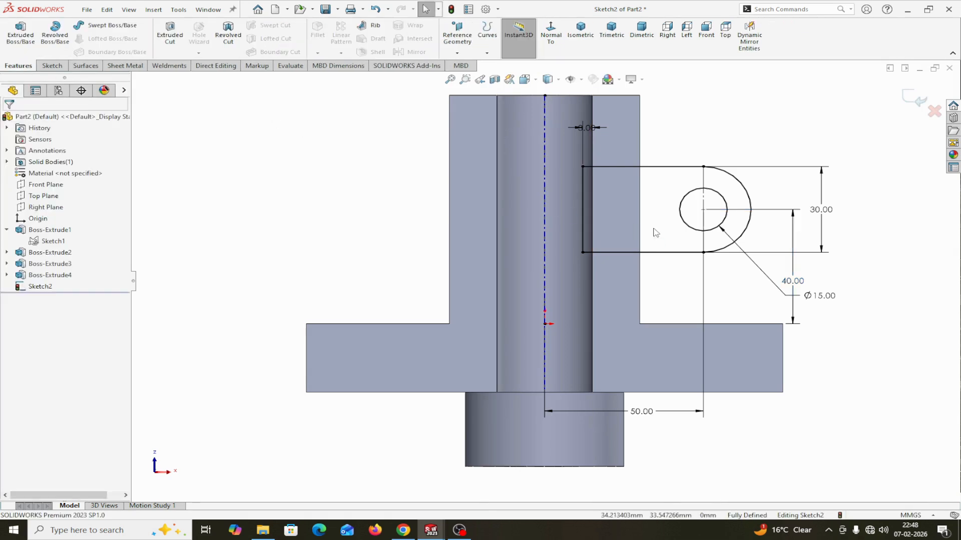
pyautogui.click(26, 53)
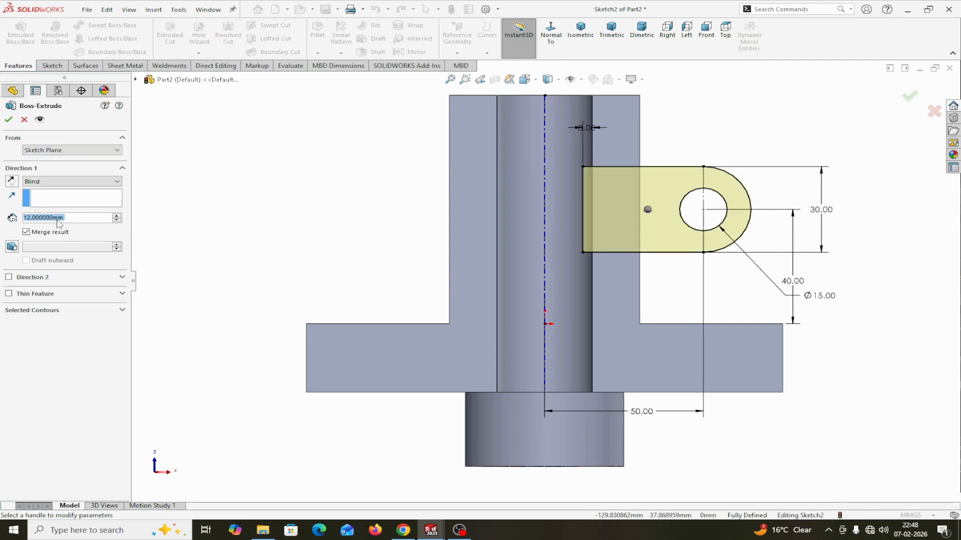
pyautogui.write('20')
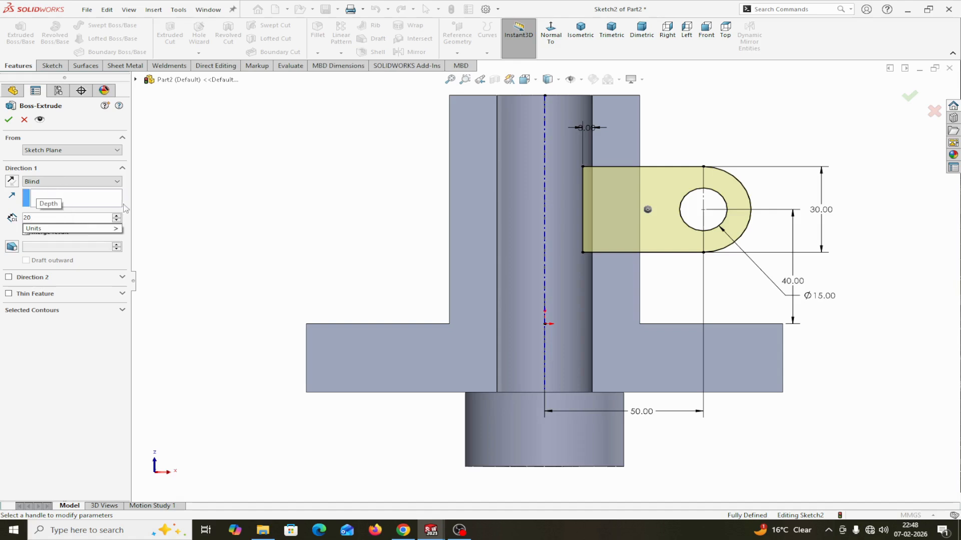
pyautogui.press('Return')
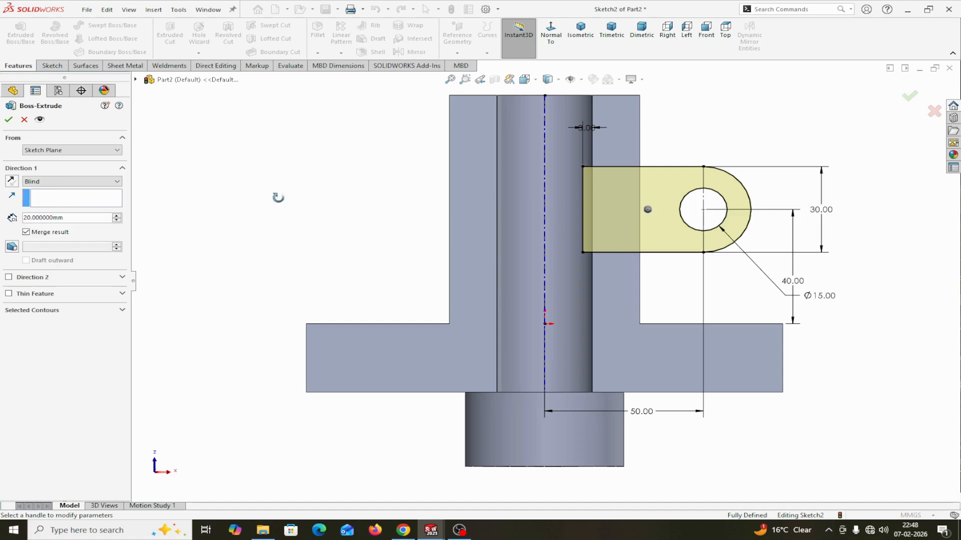
pyautogui.moveTo(278, 198); pyautogui.dragTo(266, 238, button='middle')
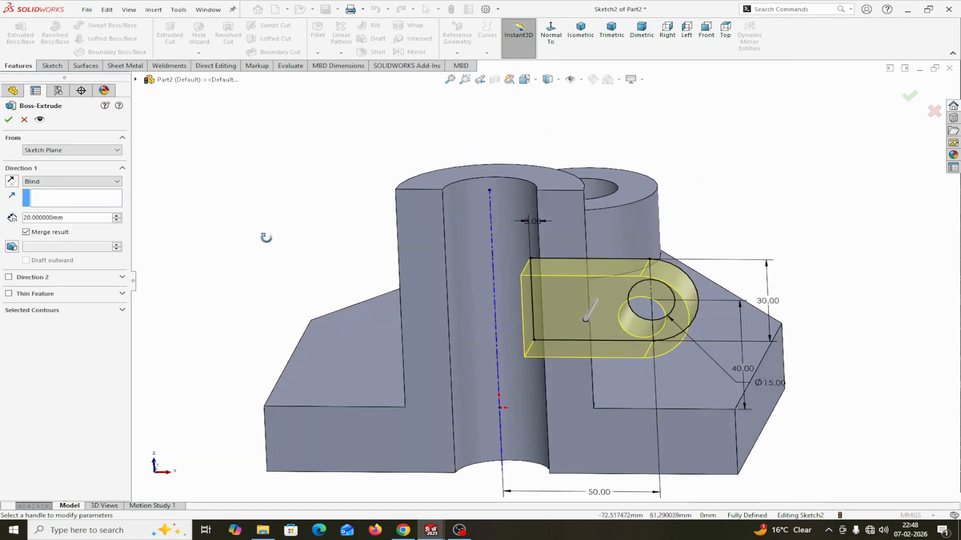
pyautogui.click(11, 181)
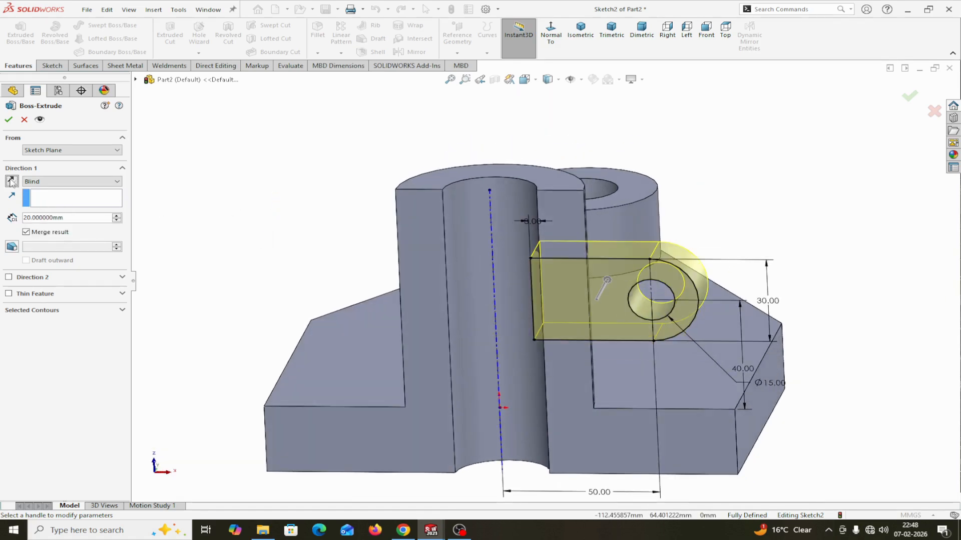
pyautogui.click(9, 120)
# Mirror the extruded lug about the Right Plane to the other side of the half-cylinder, using the full preview.
pyautogui.moveTo(233, 216); pyautogui.dragTo(223, 240, button='middle')
pyautogui.scroll(-3, 244, 244)
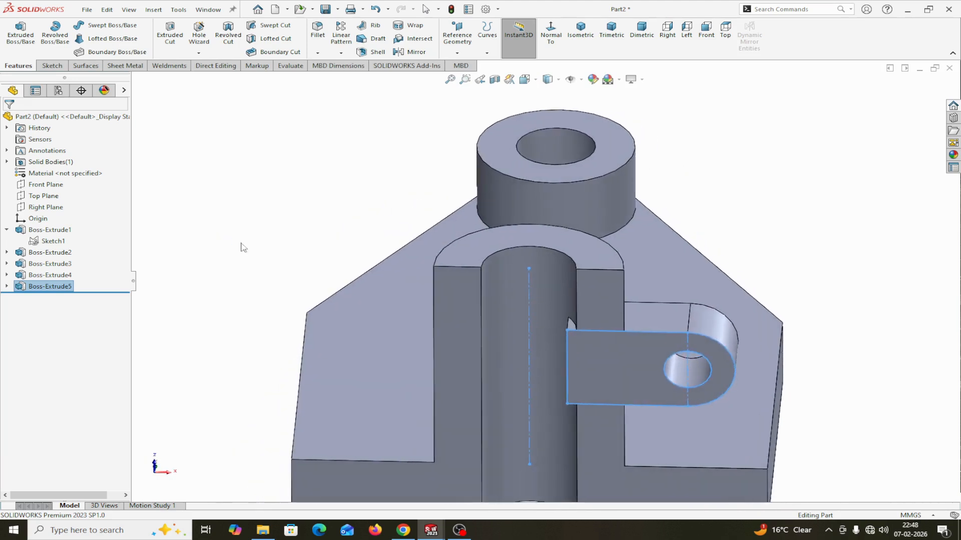
pyautogui.moveTo(686, 273); pyautogui.dragTo(767, 238, button='middle')
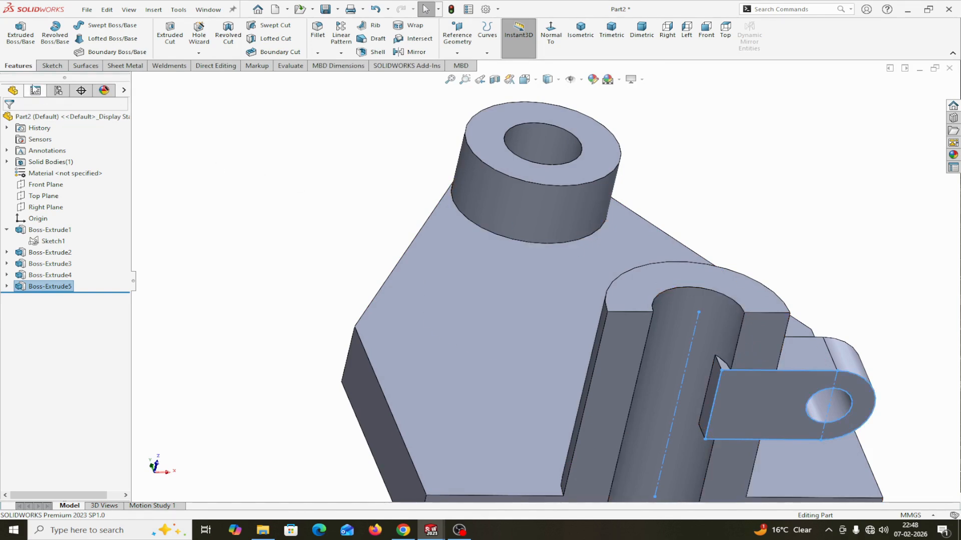
pyautogui.click(413, 52)
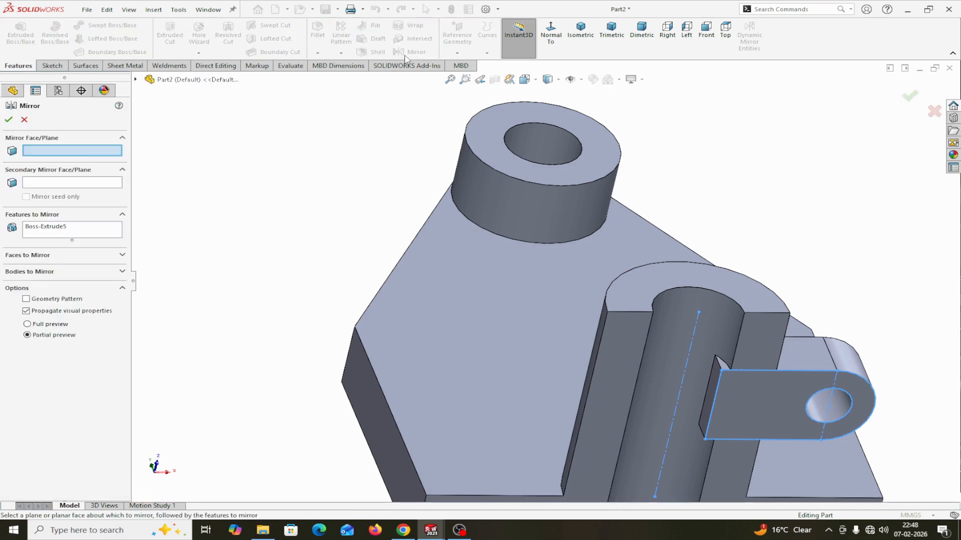
pyautogui.click(135, 80)
pyautogui.click(179, 171)
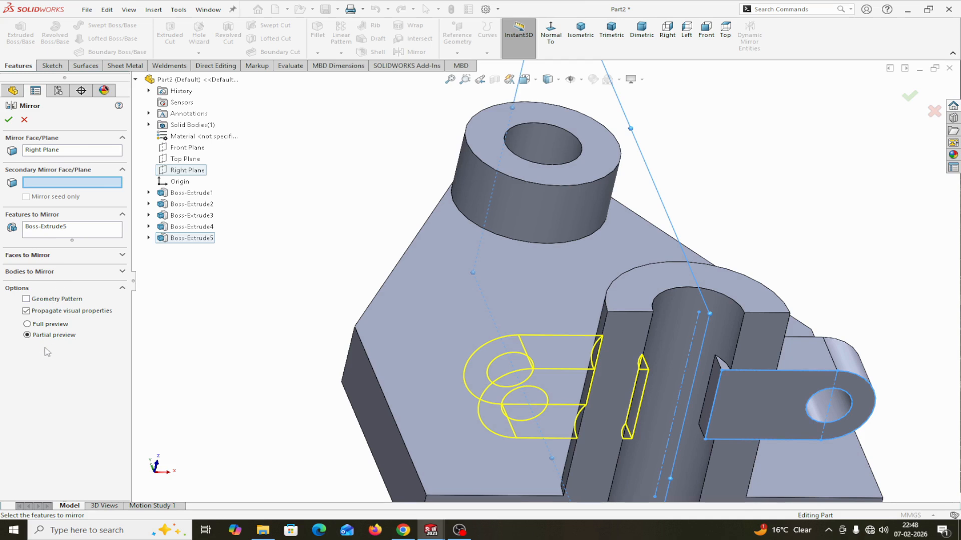
pyautogui.click(27, 324)
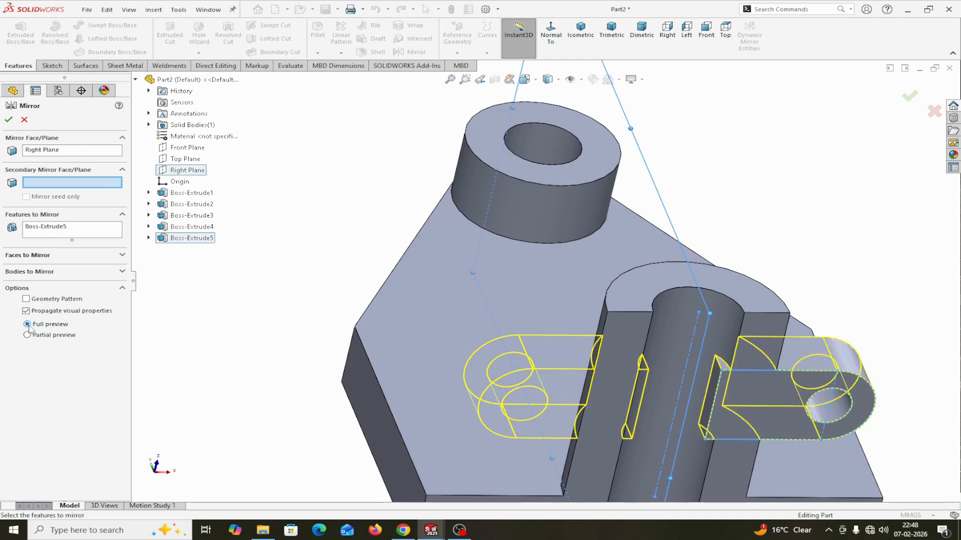
pyautogui.click(9, 120)
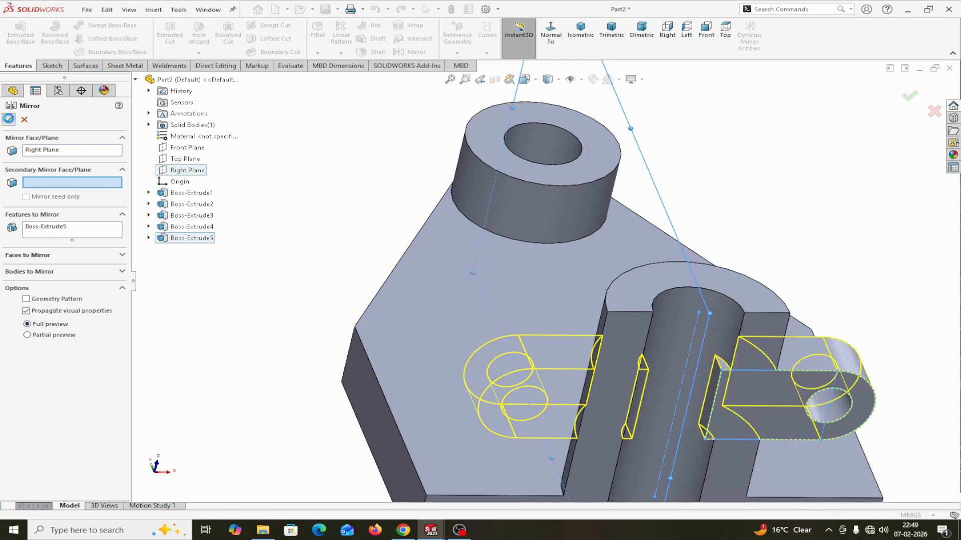
# Start a sketch on the half-cylinder's semicircular end face and convert its inner bore edge into a sketch arc.
pyautogui.press('f')
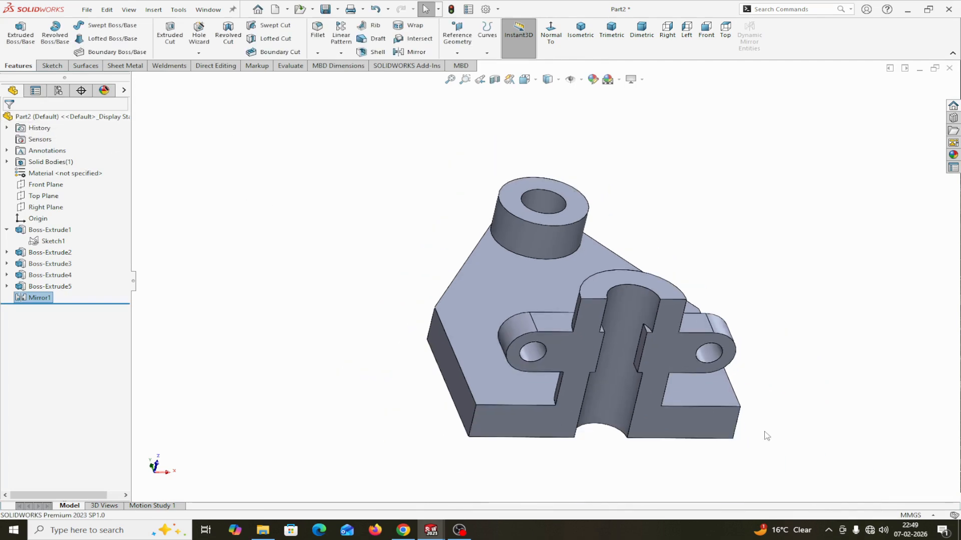
pyautogui.moveTo(765, 435); pyautogui.dragTo(688, 377, button='middle')
pyautogui.scroll(-3, 604, 304)
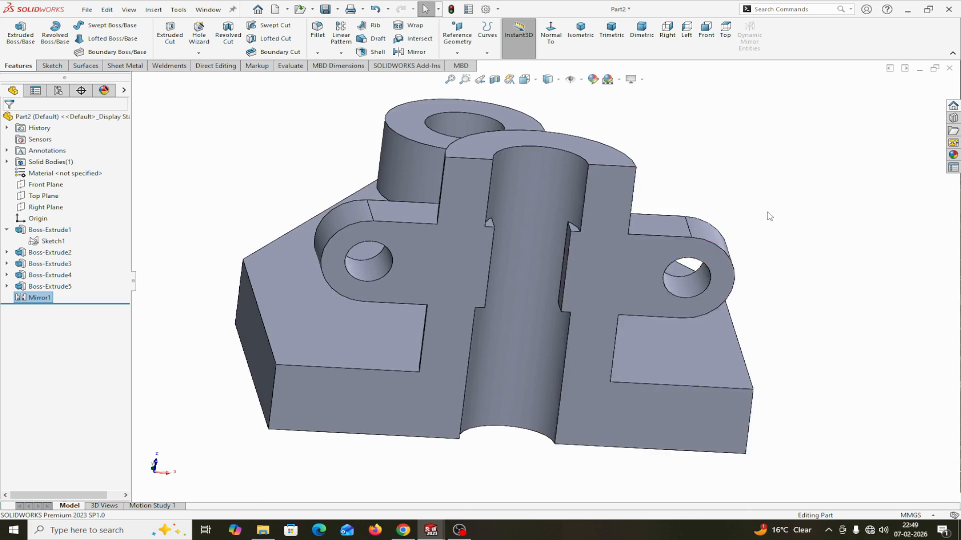
pyautogui.moveTo(770, 216); pyautogui.dragTo(755, 325, button='middle')
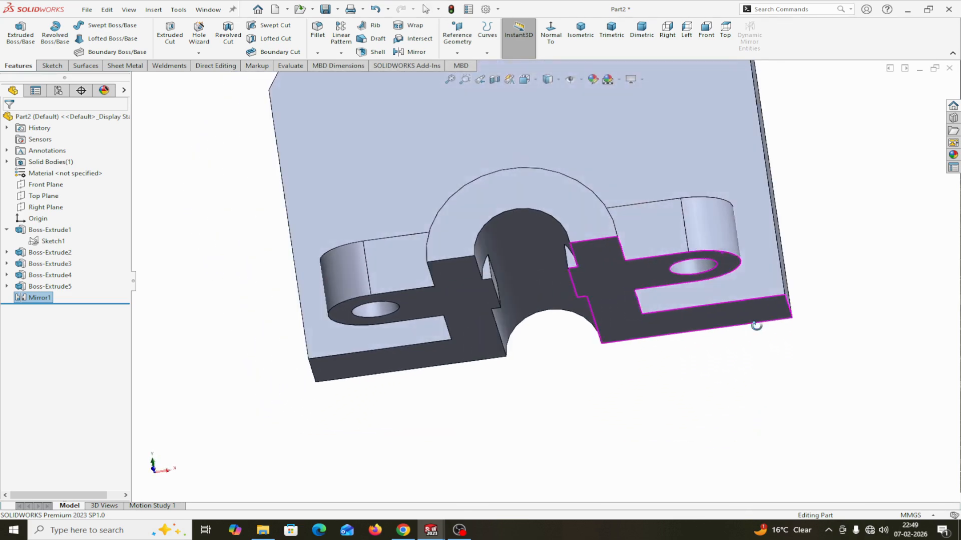
pyautogui.click(561, 209)
pyautogui.click(631, 188)
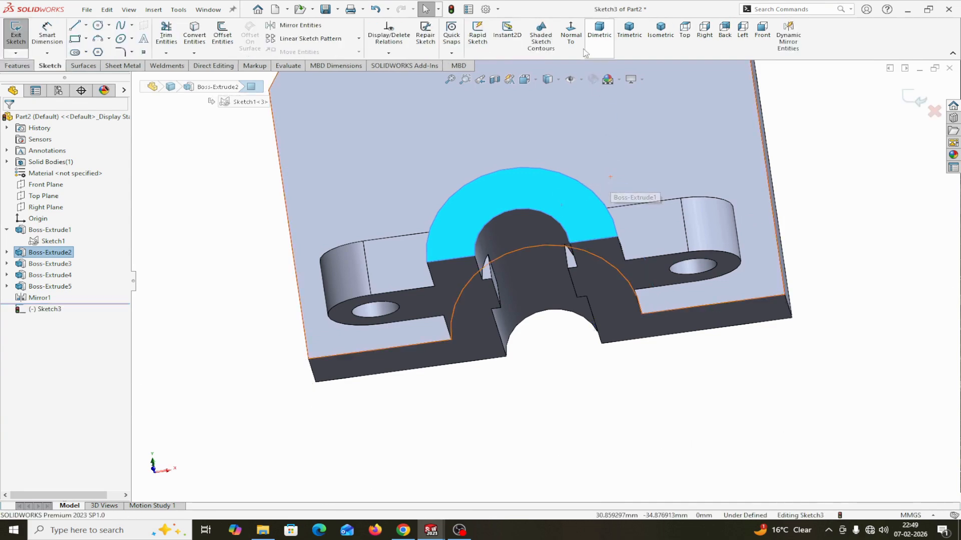
pyautogui.click(570, 34)
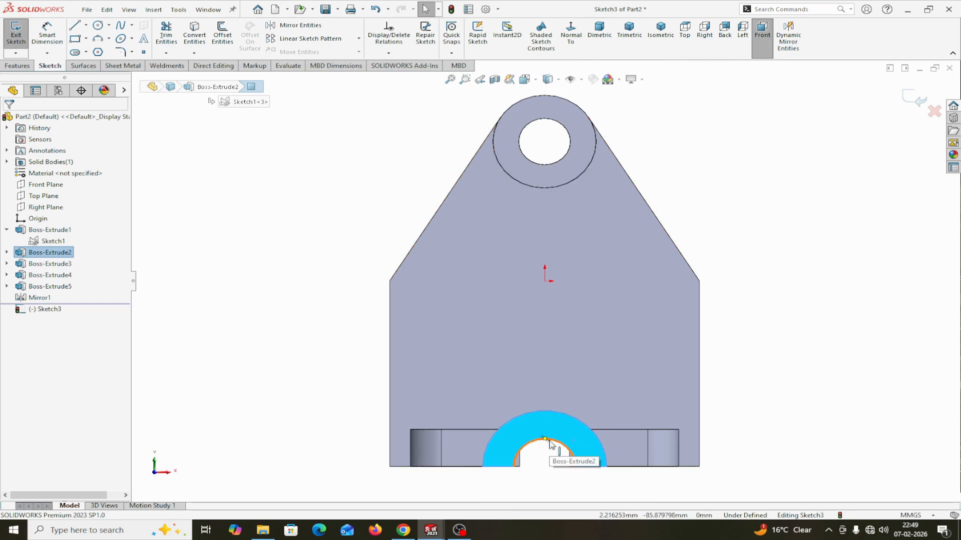
pyautogui.click(549, 441)
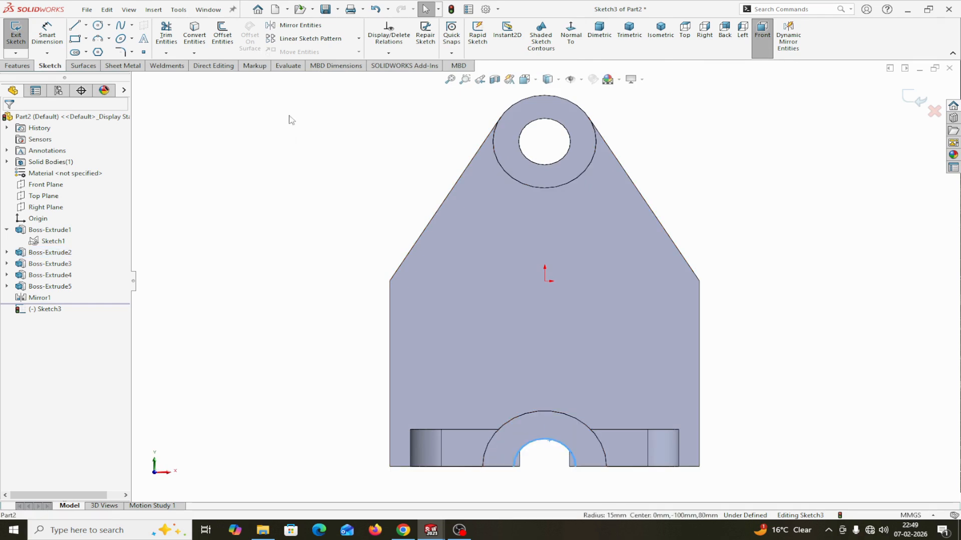
pyautogui.click(194, 45)
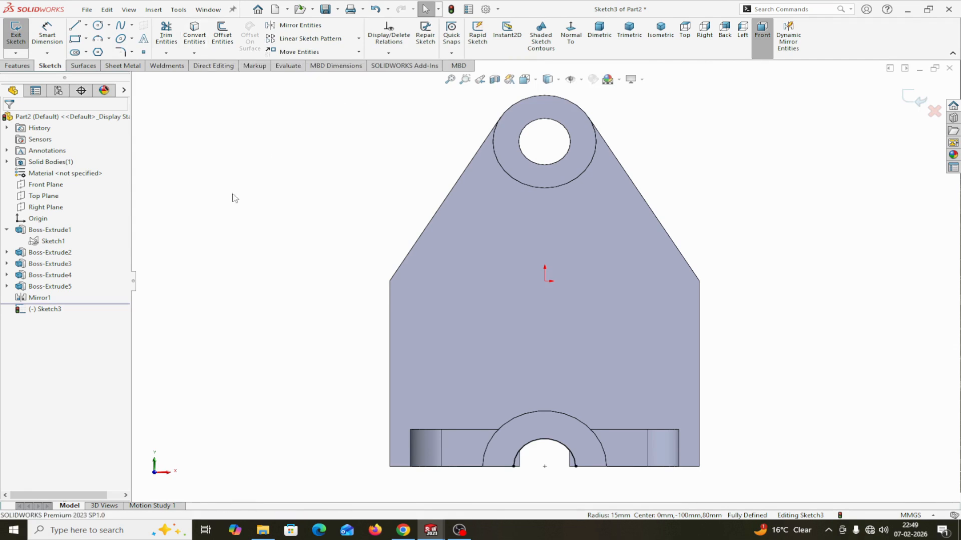
# Close the converted bore arc with a 30 mm horizontal line between its two endpoints.
pyautogui.click(75, 25)
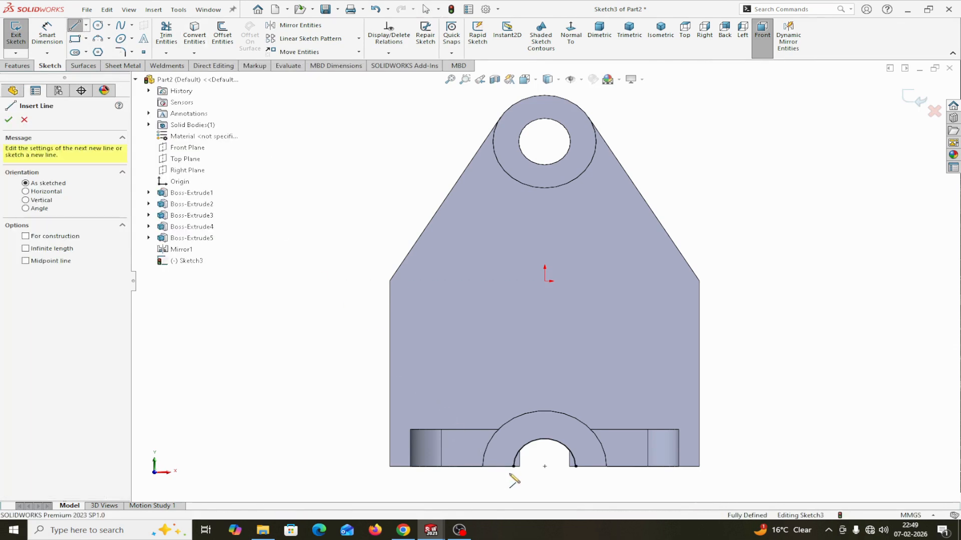
pyautogui.moveTo(513, 466); pyautogui.dragTo(574, 467)
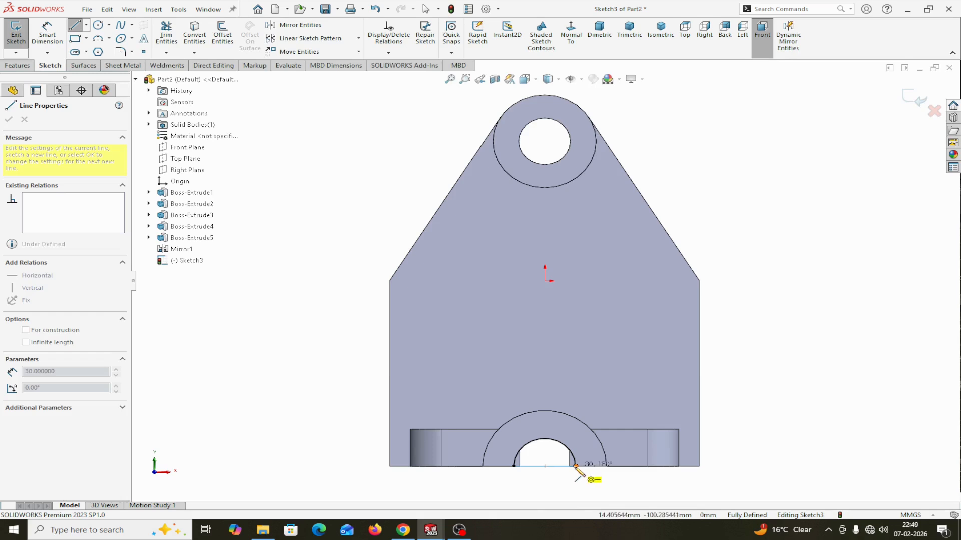
pyautogui.rightClick(574, 467)
pyautogui.click(601, 443)
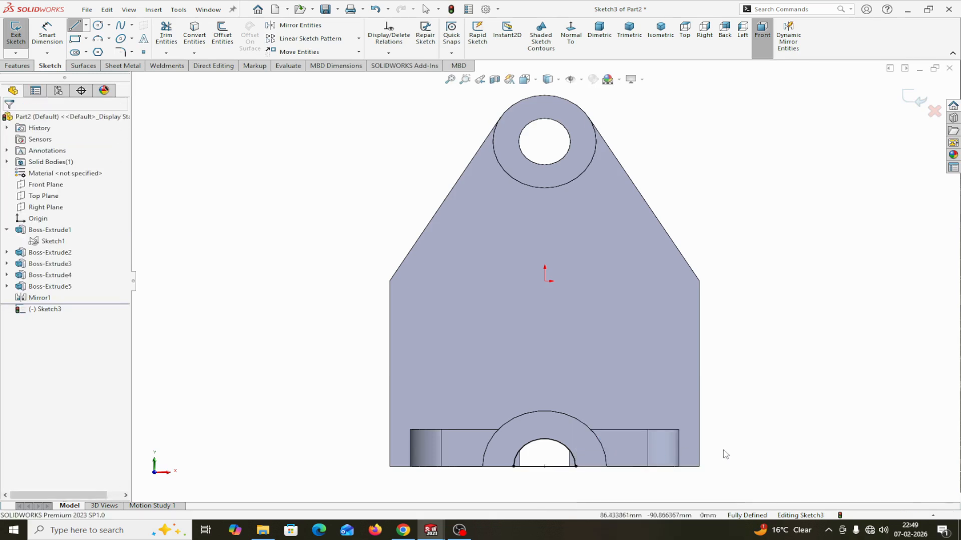
# Cut-extrude the closed semicircle with Up To Surface, ending at the back face of the thick lower plate.
pyautogui.click(17, 66)
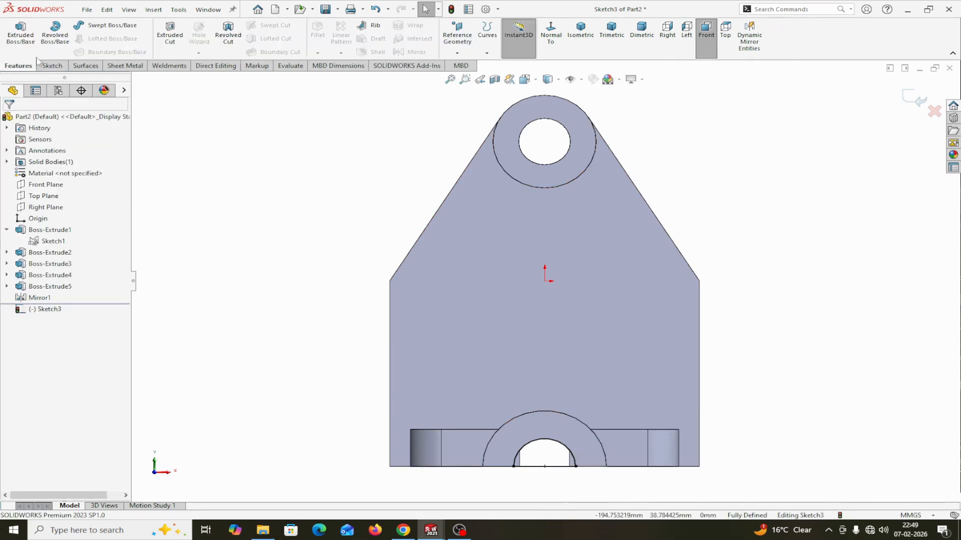
pyautogui.click(170, 35)
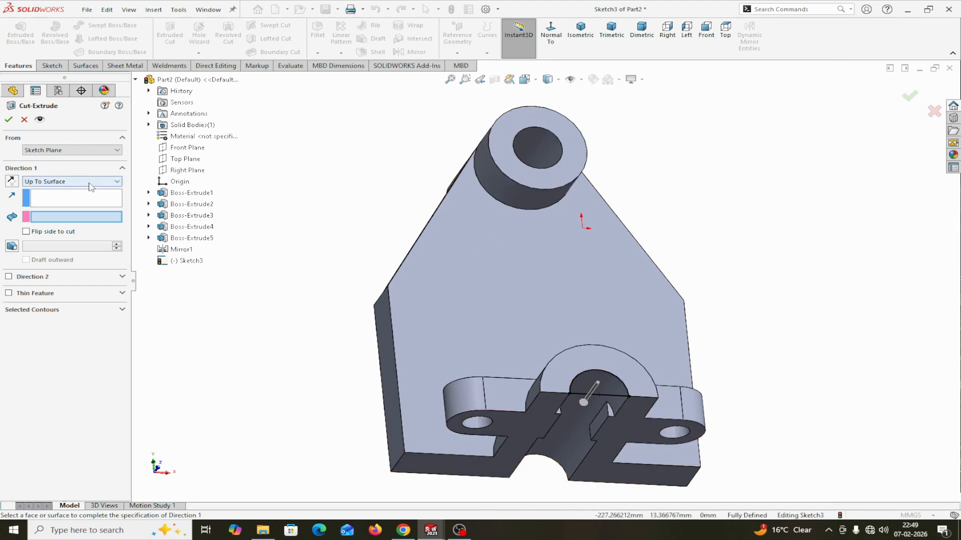
pyautogui.moveTo(238, 314); pyautogui.dragTo(350, 317, button='middle')
pyautogui.click(502, 365)
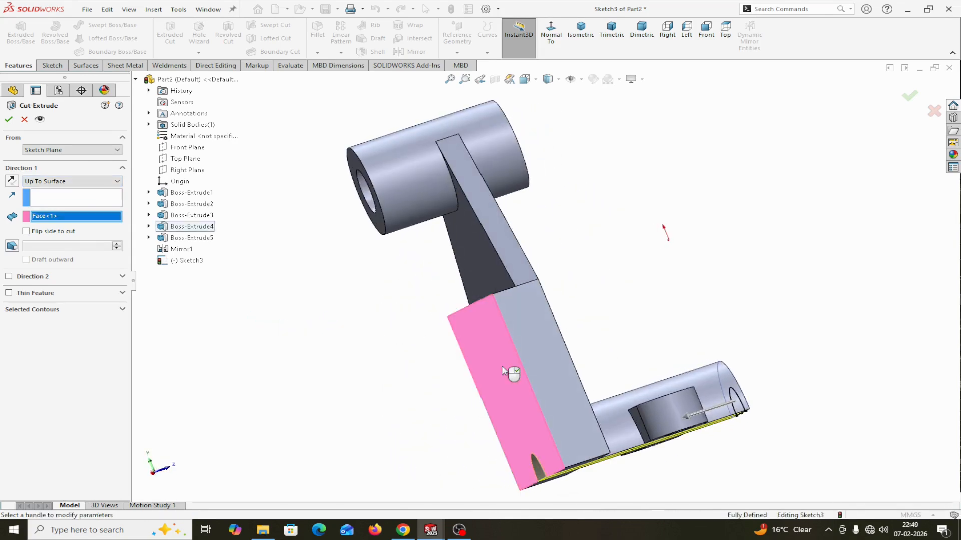
pyautogui.click(8, 119)
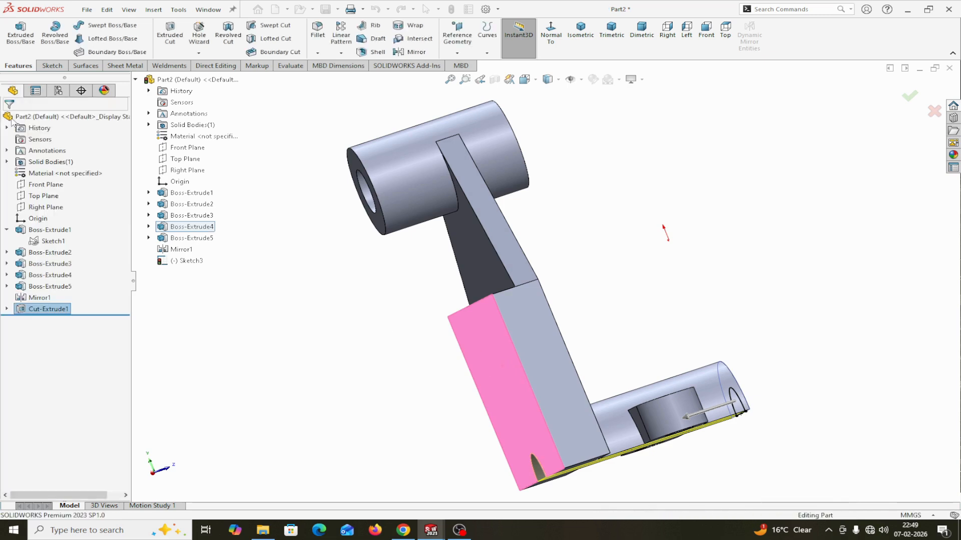
# Consult the front view in the exercise 18-A drawing for the 8 mm rib, returning to the part model.
pyautogui.moveTo(766, 439); pyautogui.dragTo(552, 241, button='middle')
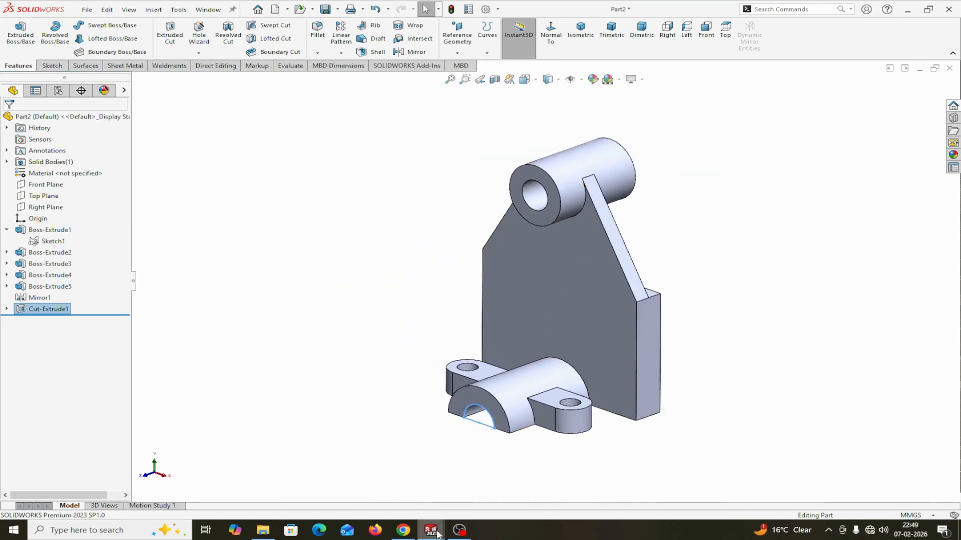
pyautogui.moveTo(433, 534)
pyautogui.click(388, 500)
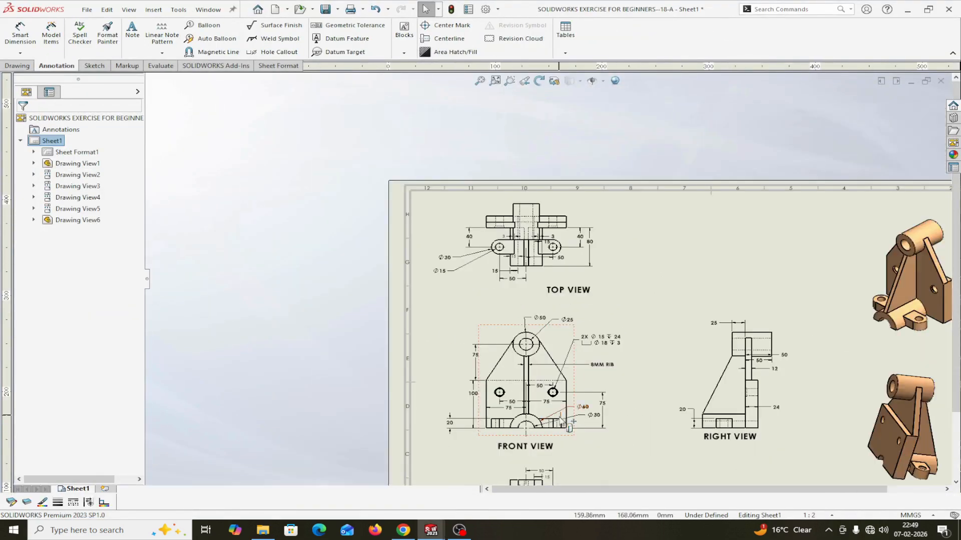
pyautogui.scroll(-2, 521, 406)
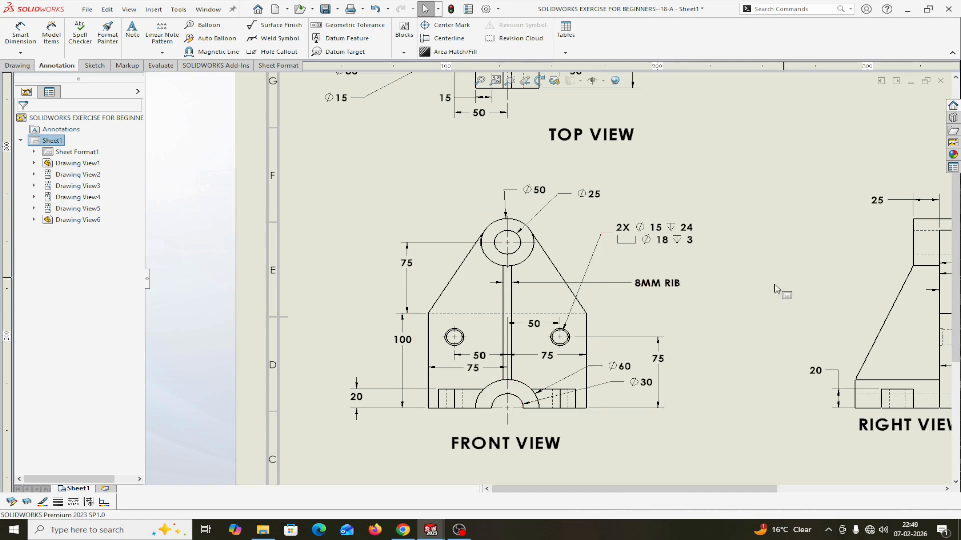
pyautogui.moveTo(433, 531)
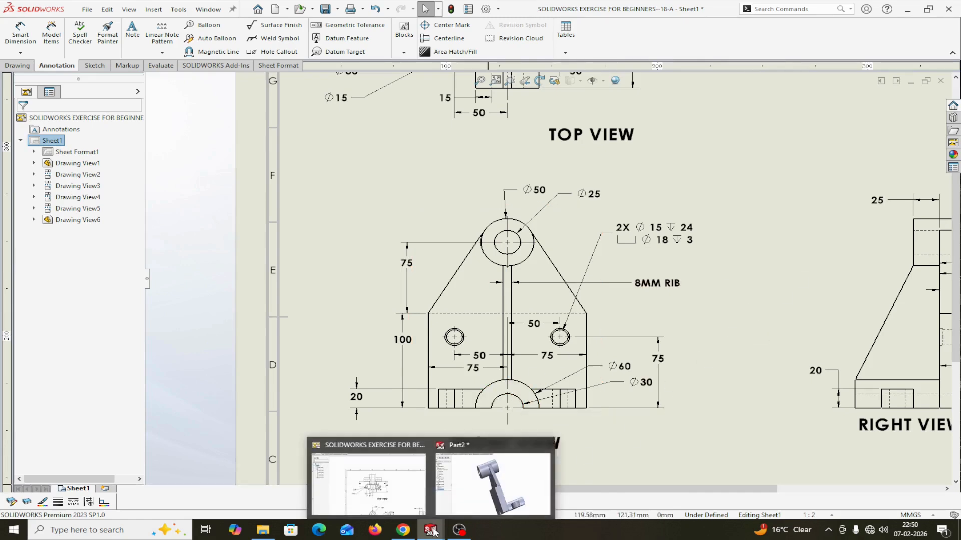
pyautogui.click(493, 482)
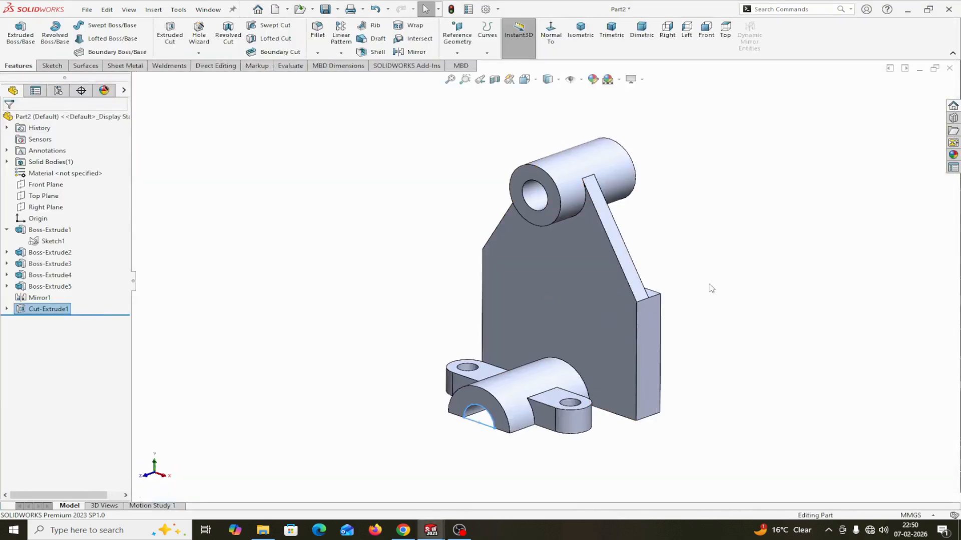
# On the Right Plane, sketch a slanted line about 132 mm long from the boss's lower front corner to the half-cylinder's upper front corner.
pyautogui.click(55, 207)
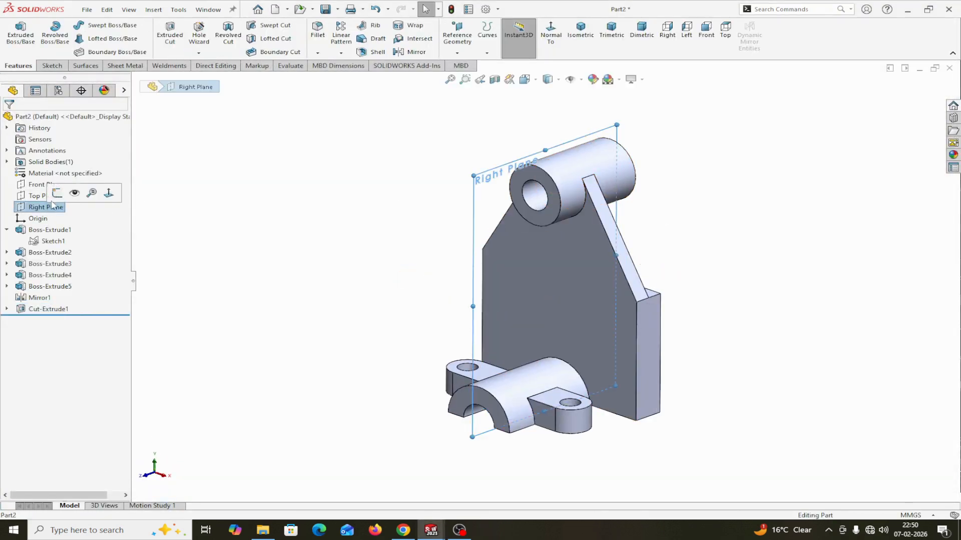
pyautogui.click(56, 194)
pyautogui.click(571, 32)
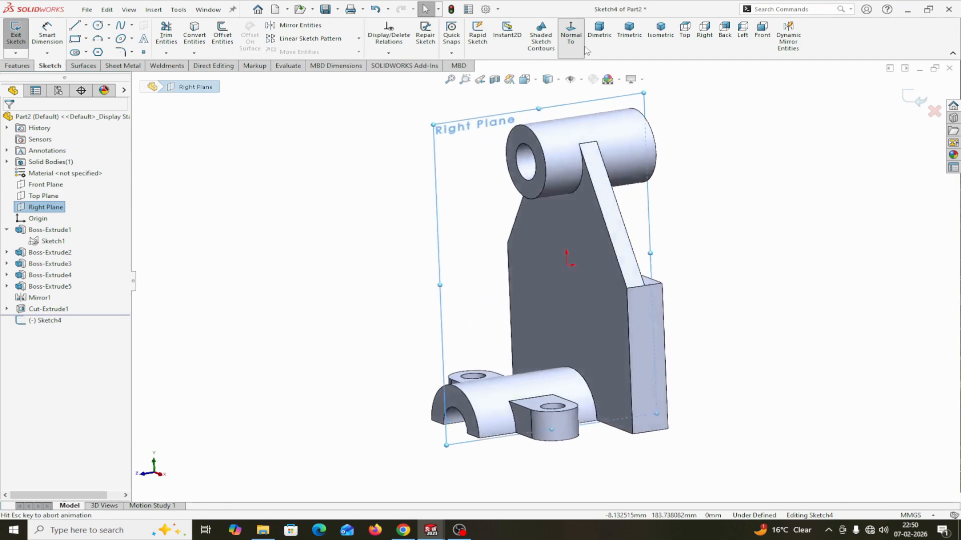
pyautogui.press('l')
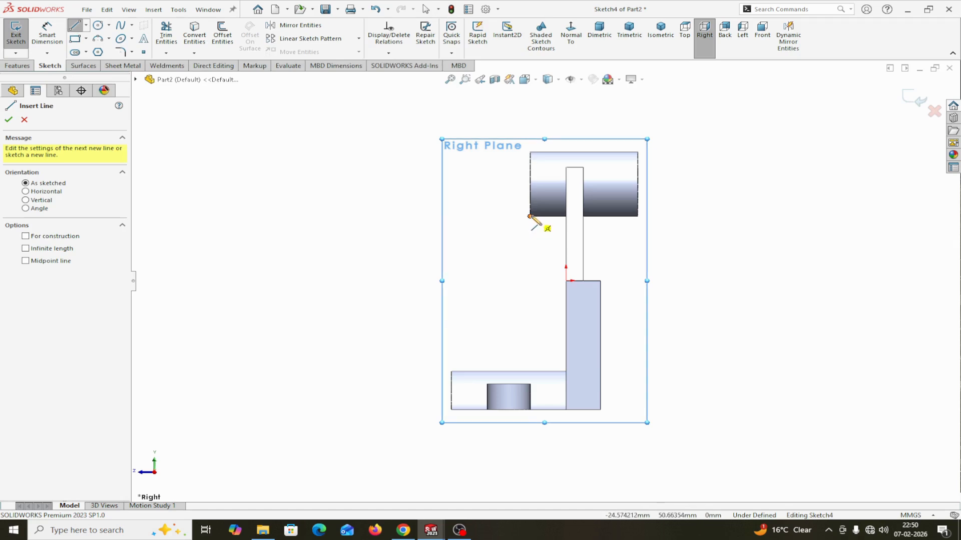
pyautogui.click(530, 217)
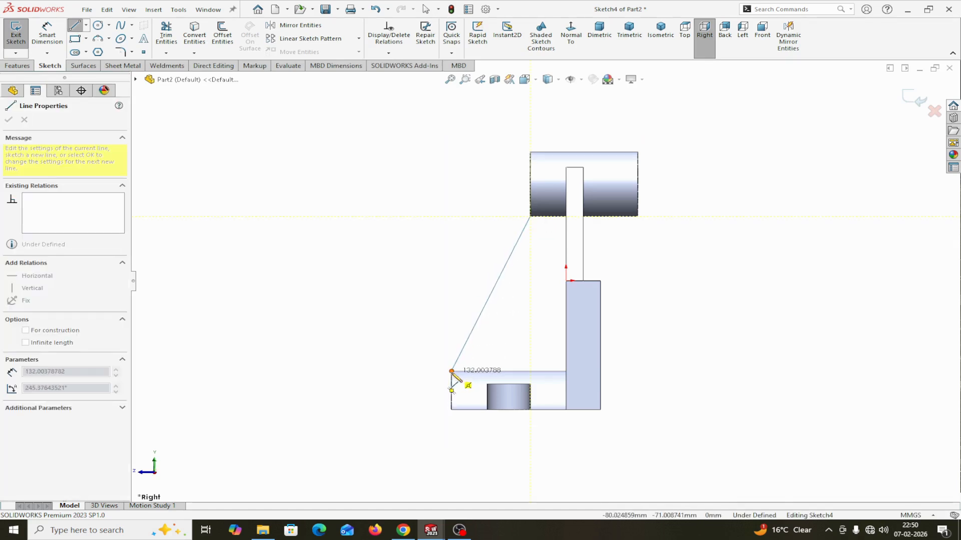
pyautogui.click(451, 371)
pyautogui.rightClick(453, 372)
pyautogui.click(476, 380)
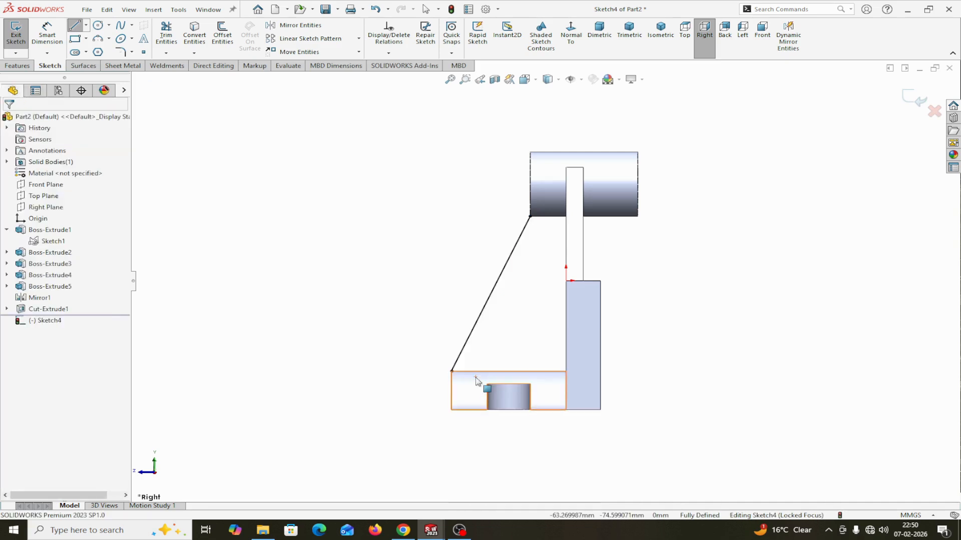
# Try to create an 8 mm rib from the slanted line, with thickness on both sides and the material side flipped.
pyautogui.click(17, 65)
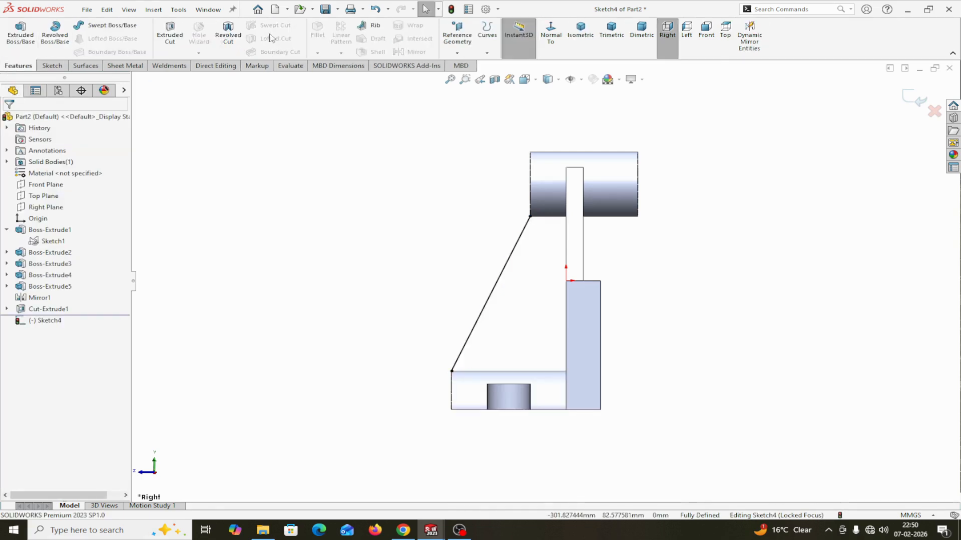
pyautogui.click(375, 26)
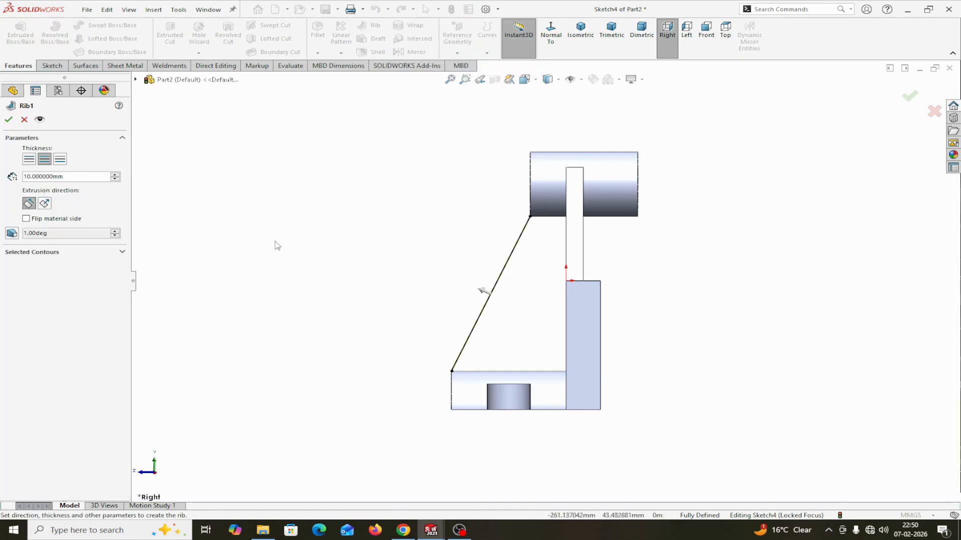
pyautogui.moveTo(395, 258); pyautogui.dragTo(422, 294, button='middle')
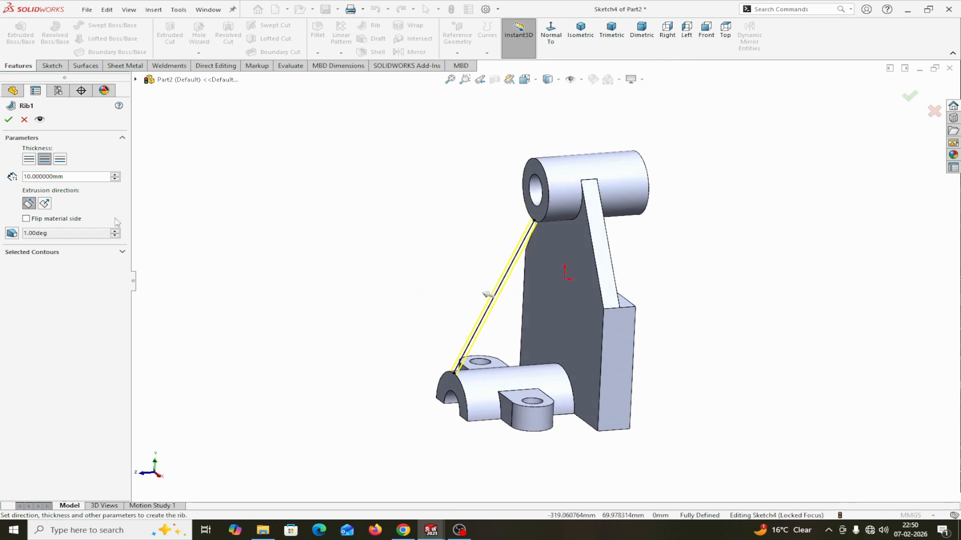
pyautogui.click(29, 159)
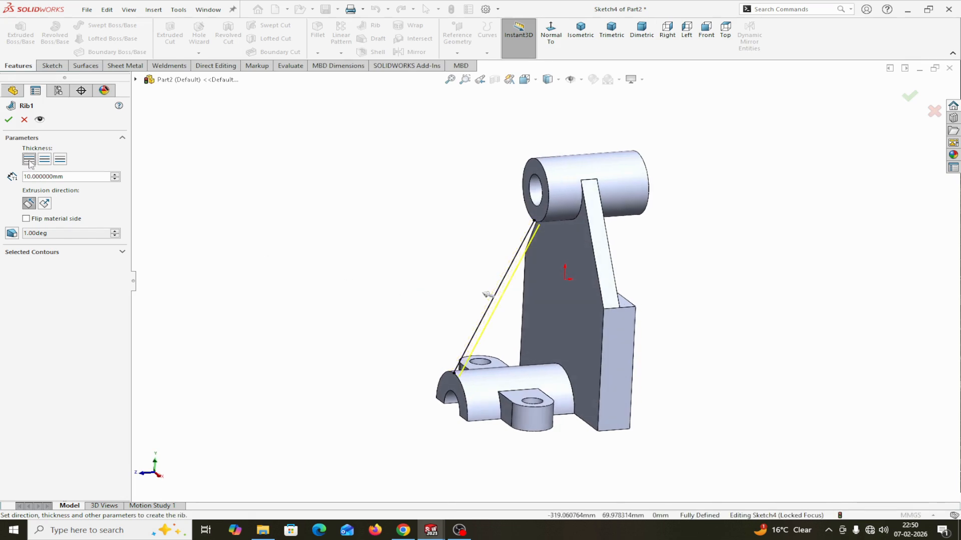
pyautogui.click(44, 159)
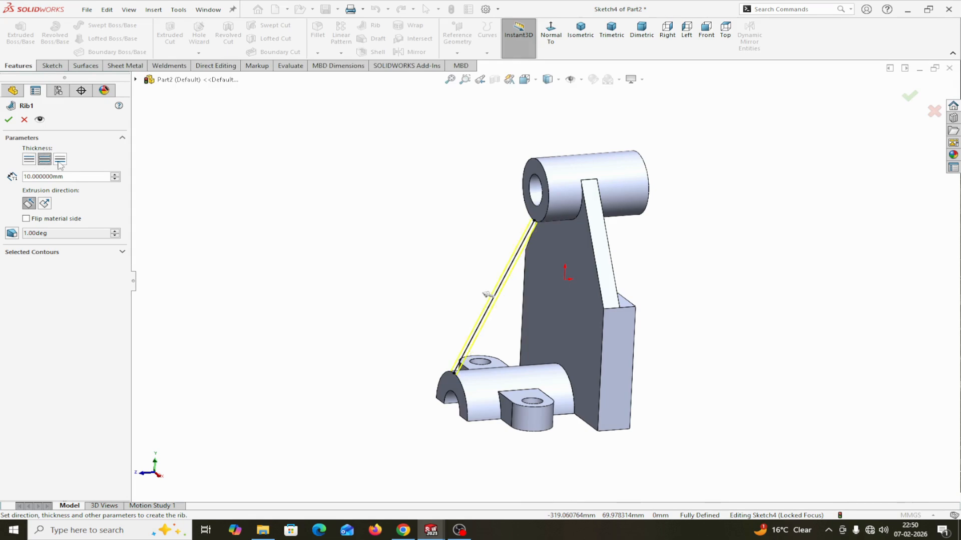
pyautogui.click(60, 160)
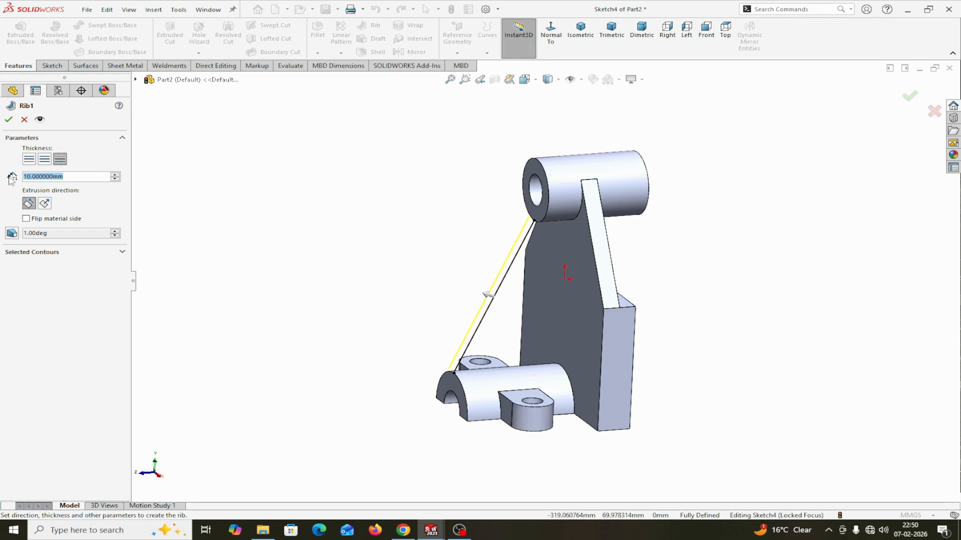
pyautogui.write('8')
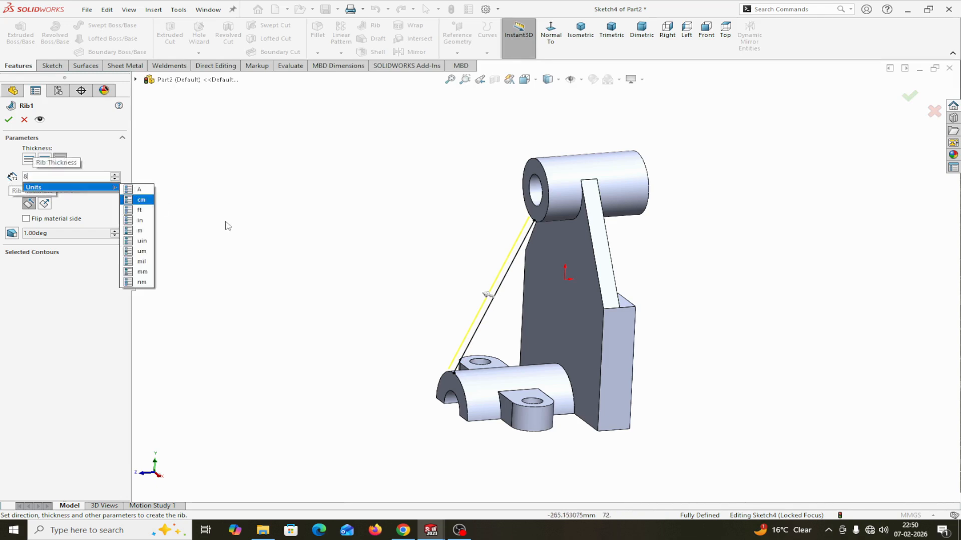
pyautogui.press('Return')
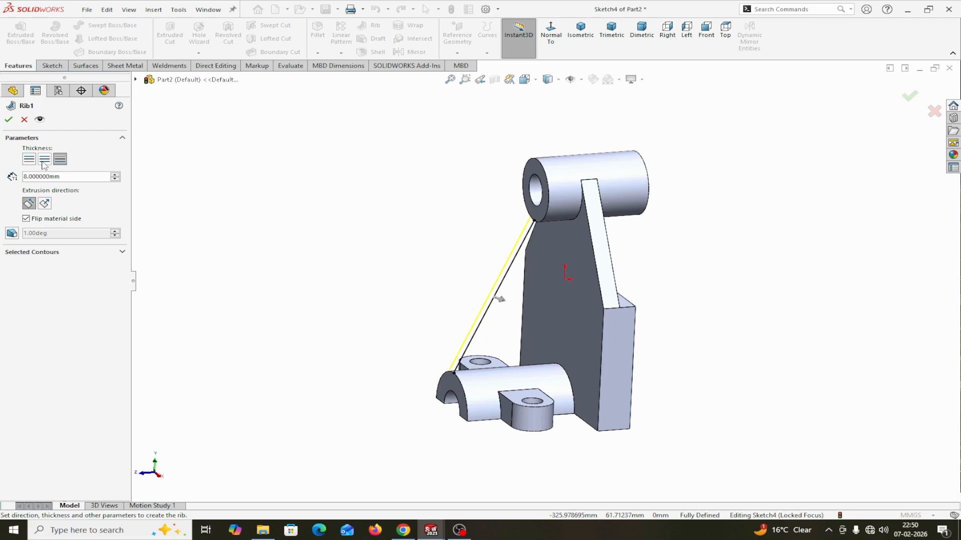
pyautogui.click(43, 163)
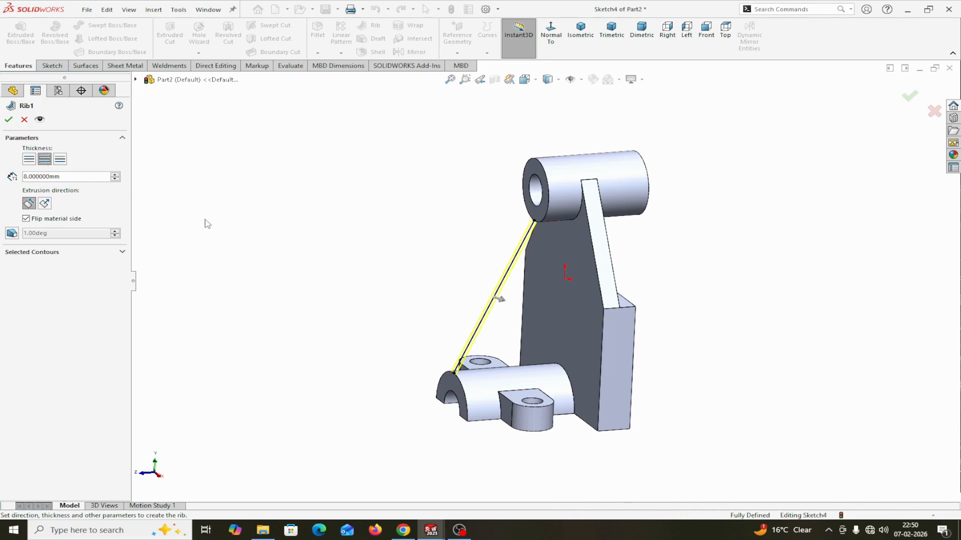
pyautogui.click(8, 120)
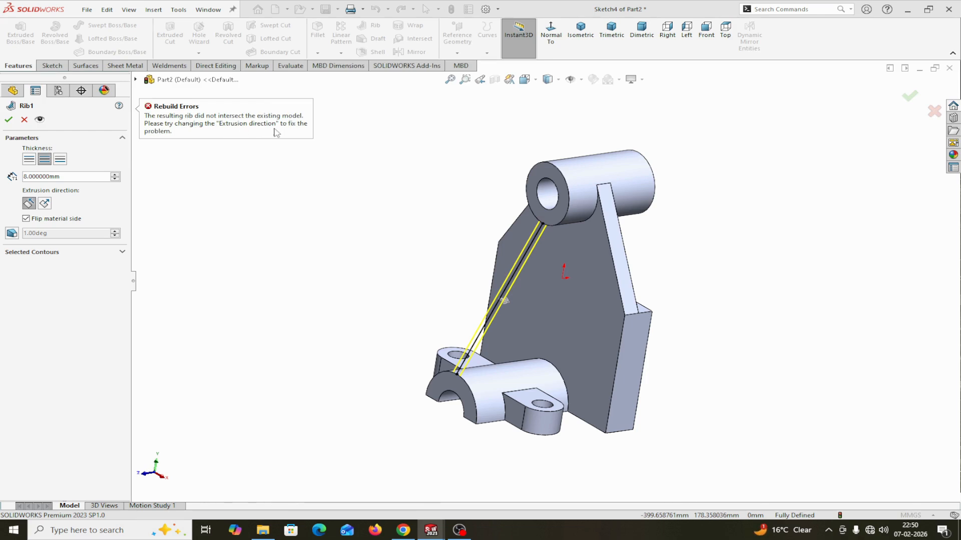
pyautogui.click(24, 120)
# Extend the rib sketch with a vertical line about 9 mm long, running up from the slanted line's upper end along the boss's front edge.
pyautogui.moveTo(307, 311); pyautogui.dragTo(279, 301, button='middle')
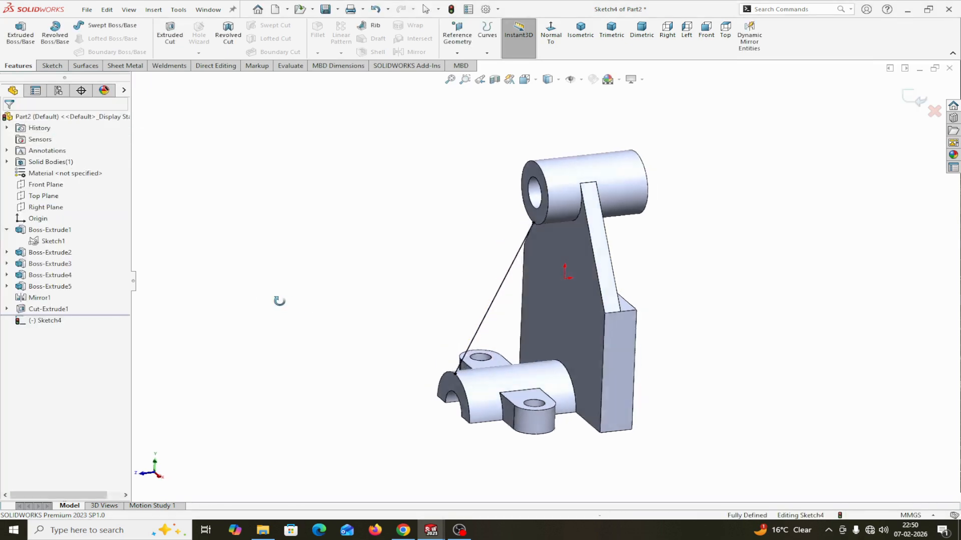
pyautogui.click(553, 48)
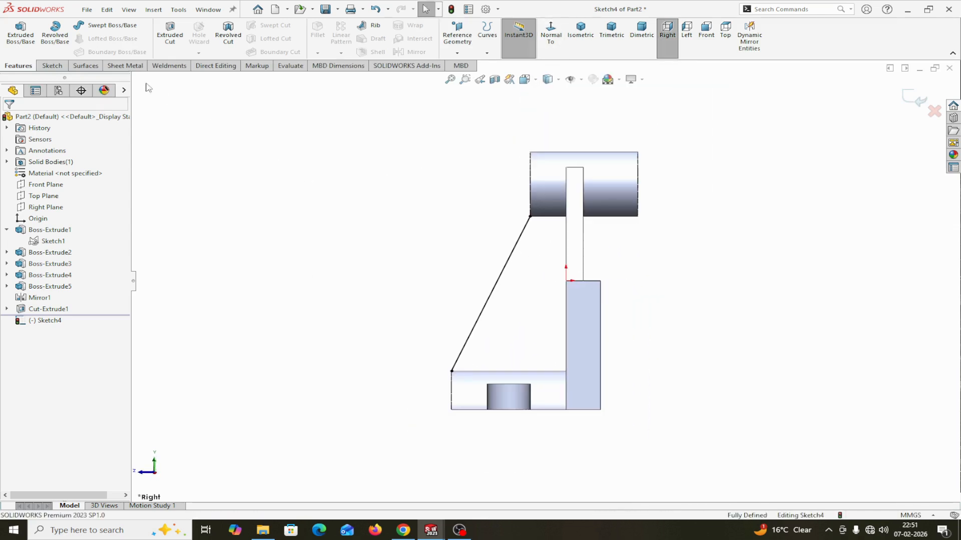
pyautogui.click(53, 66)
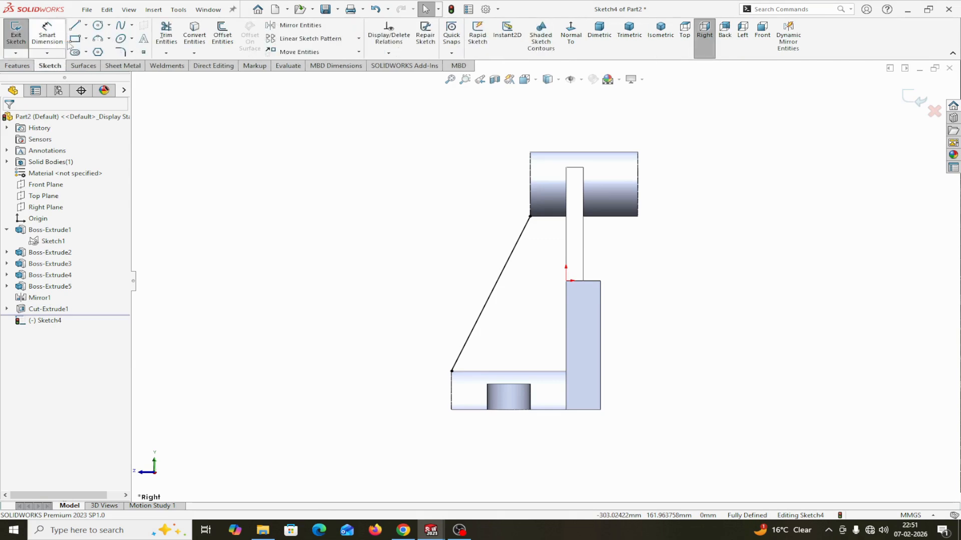
pyautogui.click(75, 25)
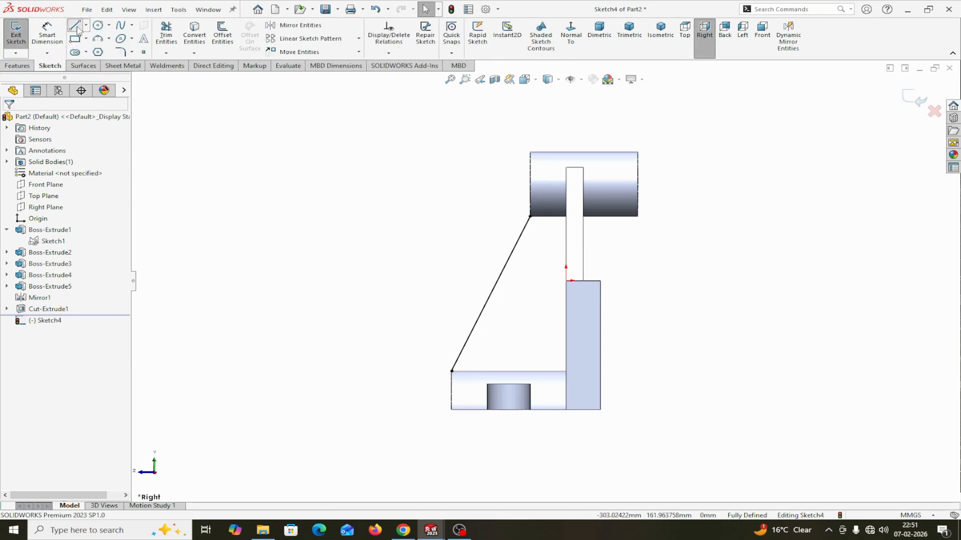
pyautogui.click(530, 216)
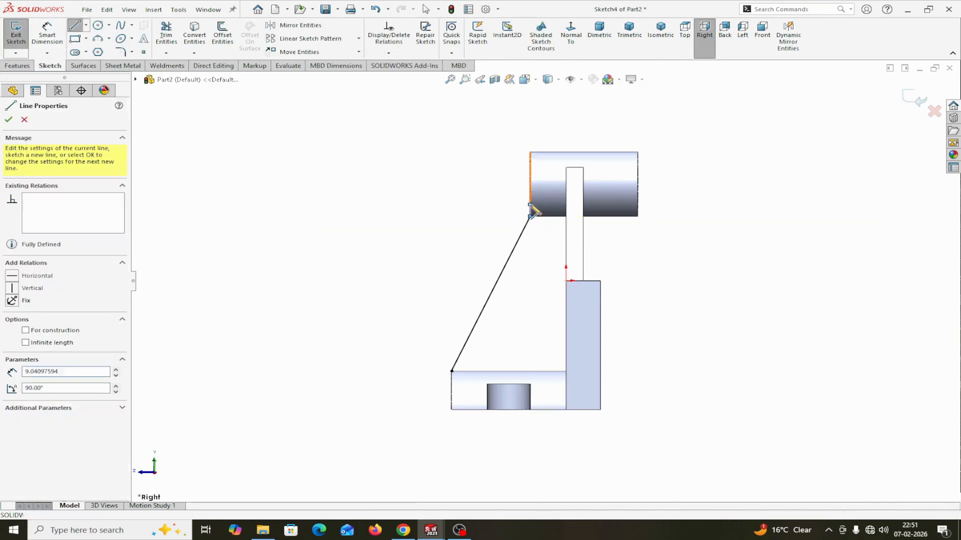
pyautogui.rightClick(531, 205)
pyautogui.click(545, 213)
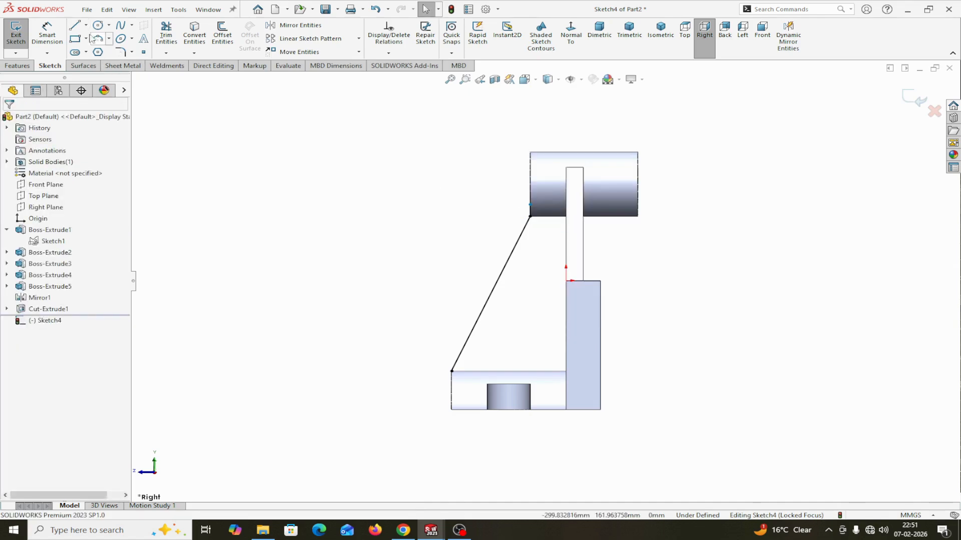
# Add a vertical line about 6 mm long, running down from the slanted line's lower end along the half-cylinder's front edge.
pyautogui.click(76, 26)
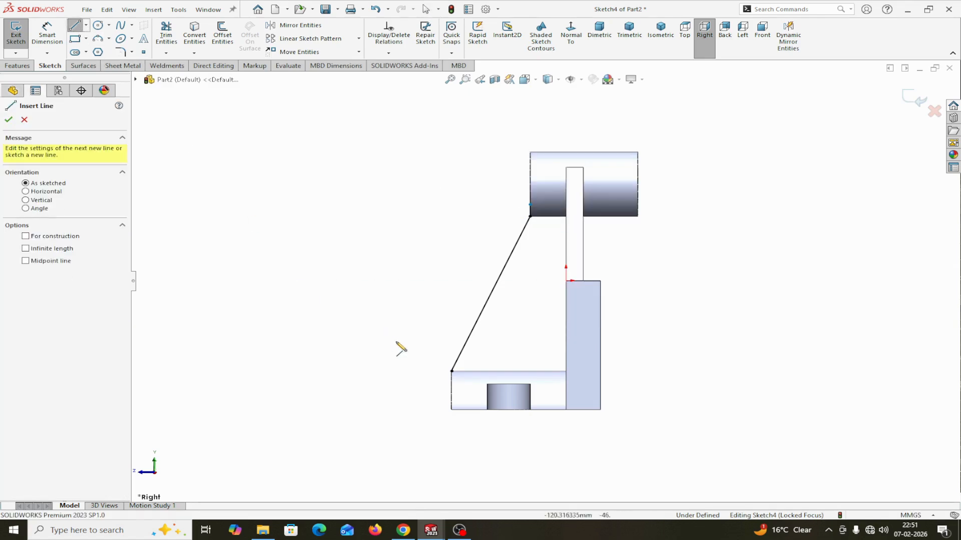
pyautogui.click(451, 372)
pyautogui.rightClick(471, 385)
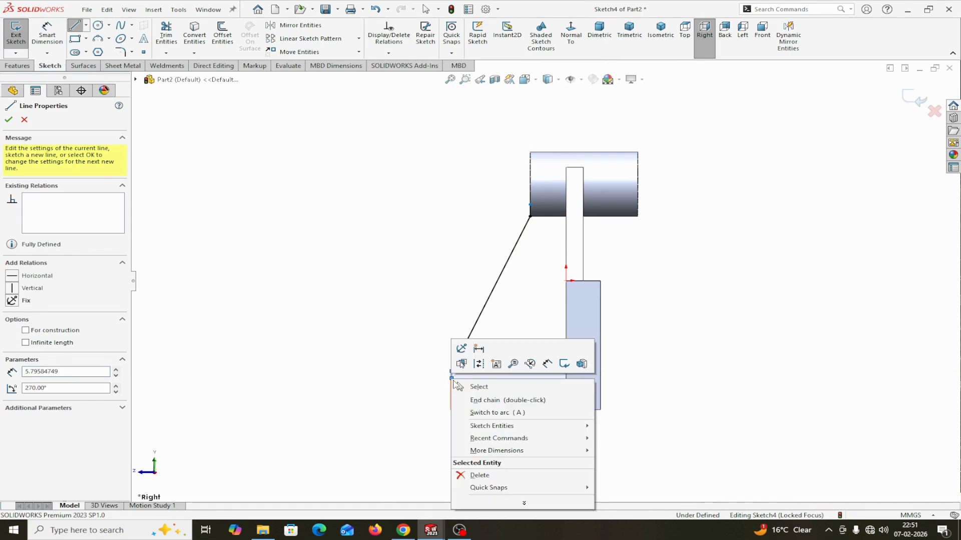
pyautogui.click(478, 387)
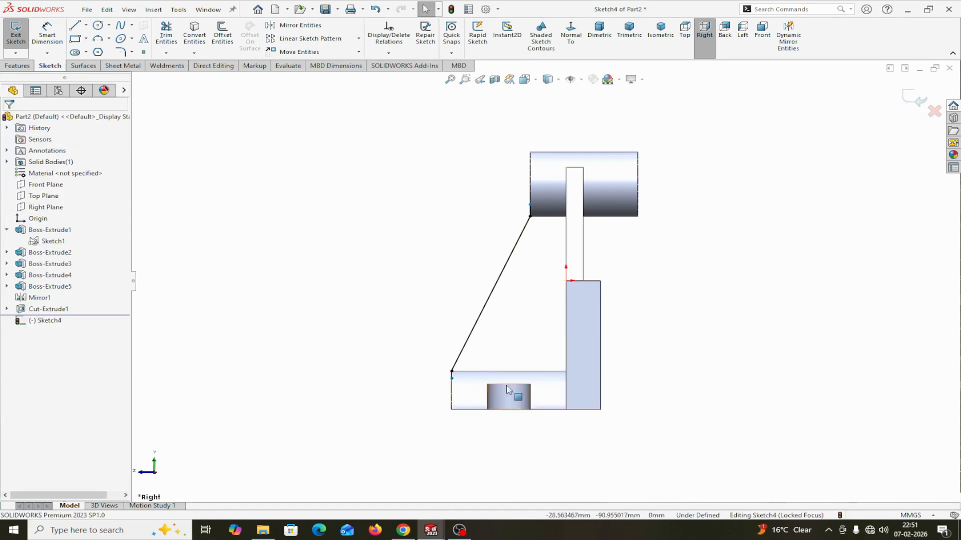
# Dimension the short vertical line at the boss to 1 mm.
pyautogui.click(47, 31)
pyautogui.scroll(-2, 558, 208)
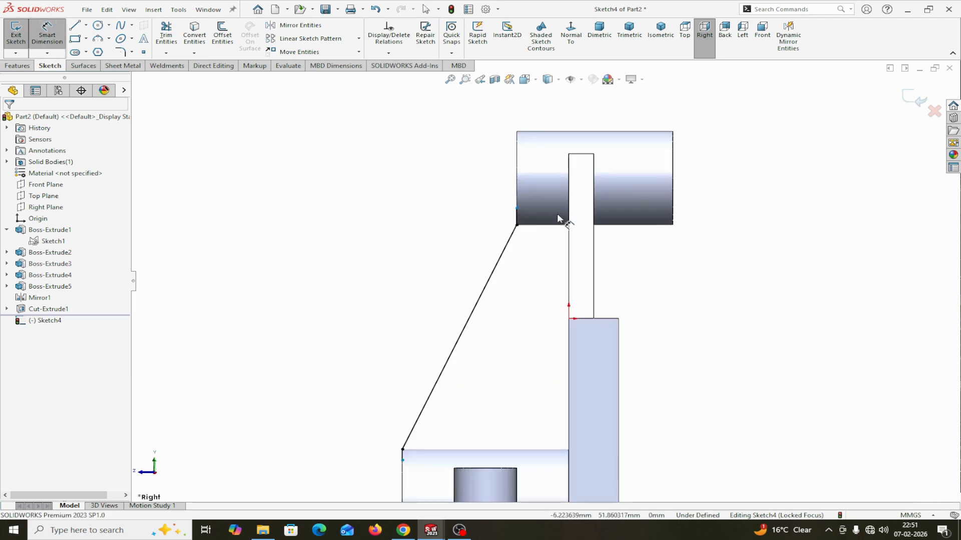
pyautogui.click(519, 220)
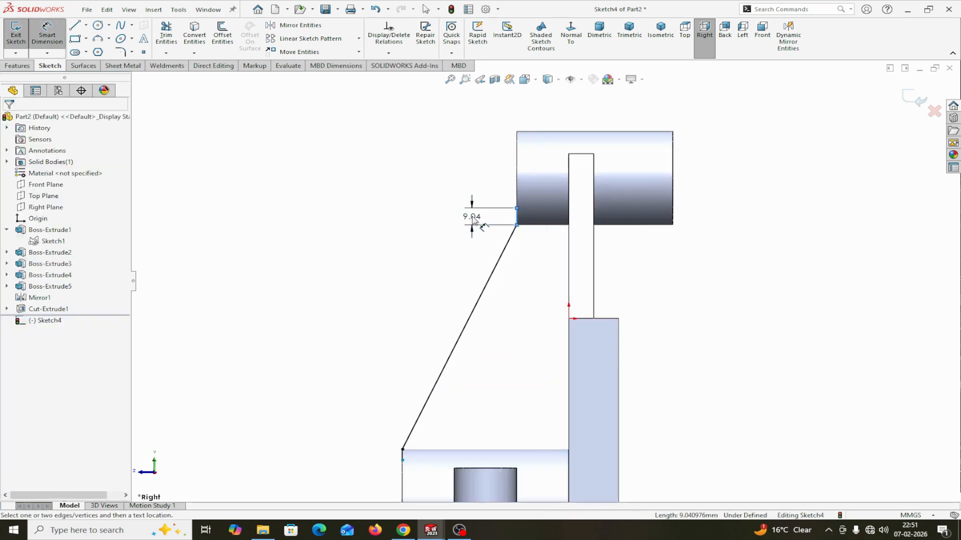
pyautogui.click(473, 218)
pyautogui.write('1')
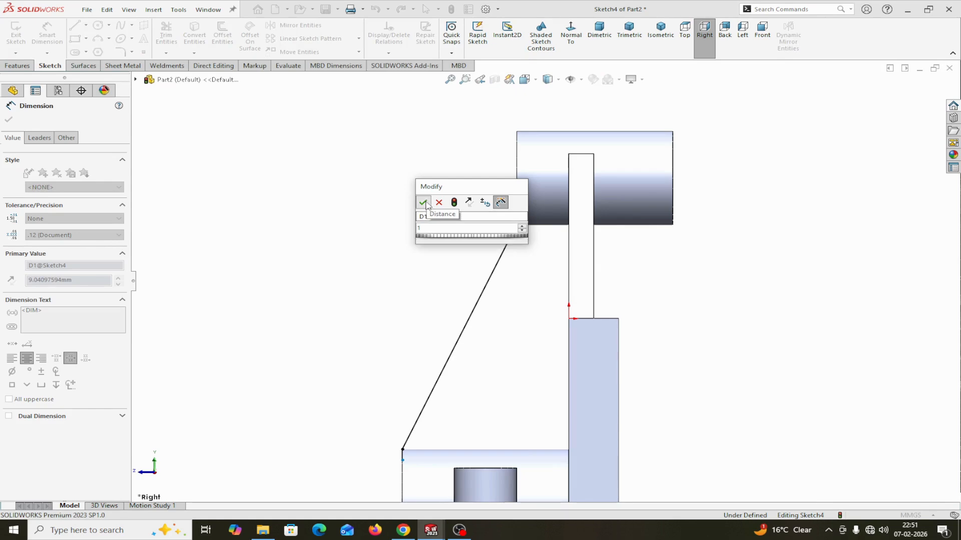
pyautogui.click(423, 202)
# Dimension the short vertical line at the half-cylinder's front edge to 1 mm.
pyautogui.scroll(2, 511, 338)
pyautogui.scroll(-2, 461, 373)
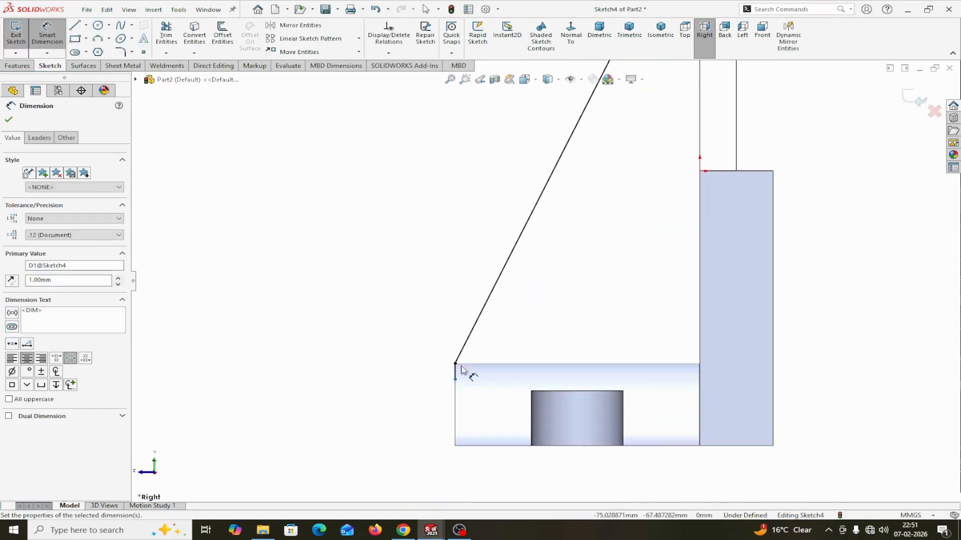
pyautogui.click(455, 376)
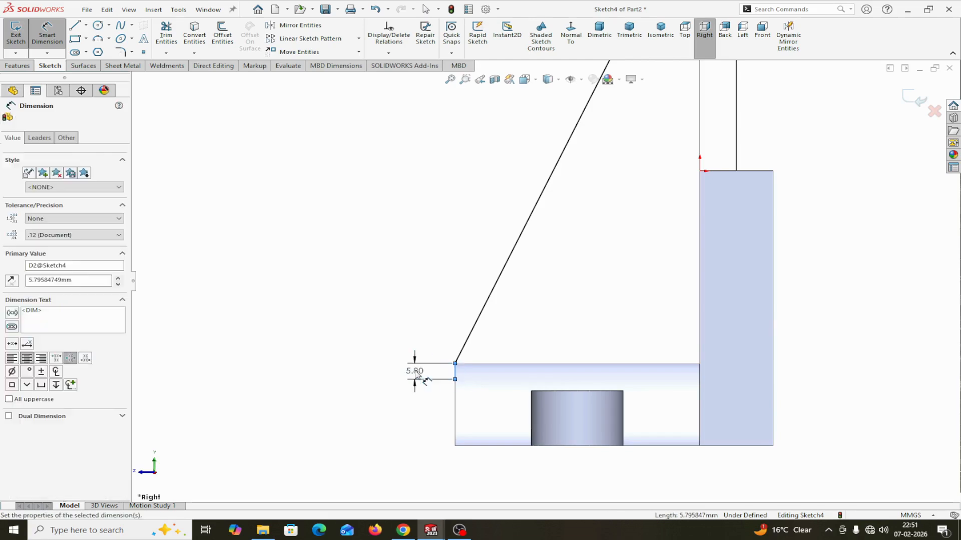
pyautogui.click(415, 371)
pyautogui.write('1')
pyautogui.click(365, 357)
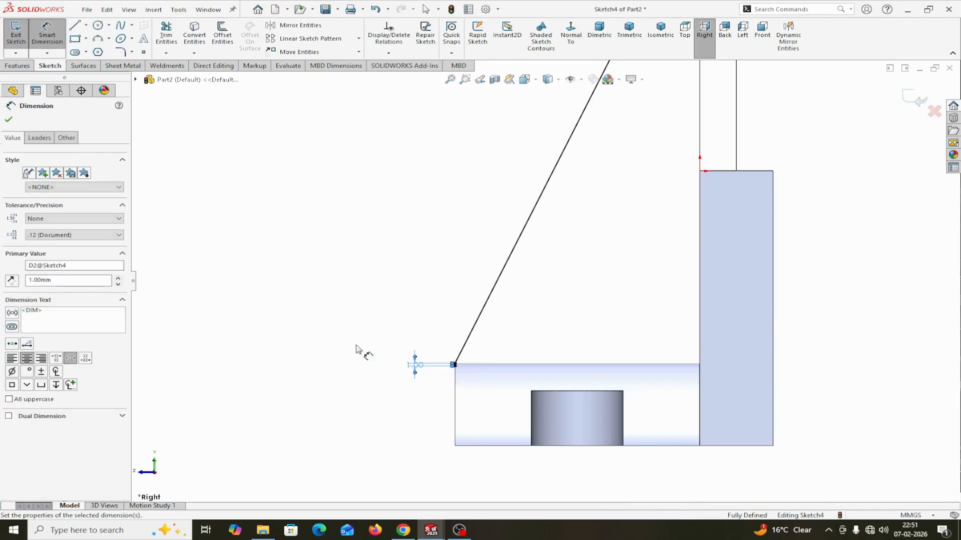
# Move the 1 mm dimension at the boss outward so its text sits clear of the extension lines.
pyautogui.click(9, 121)
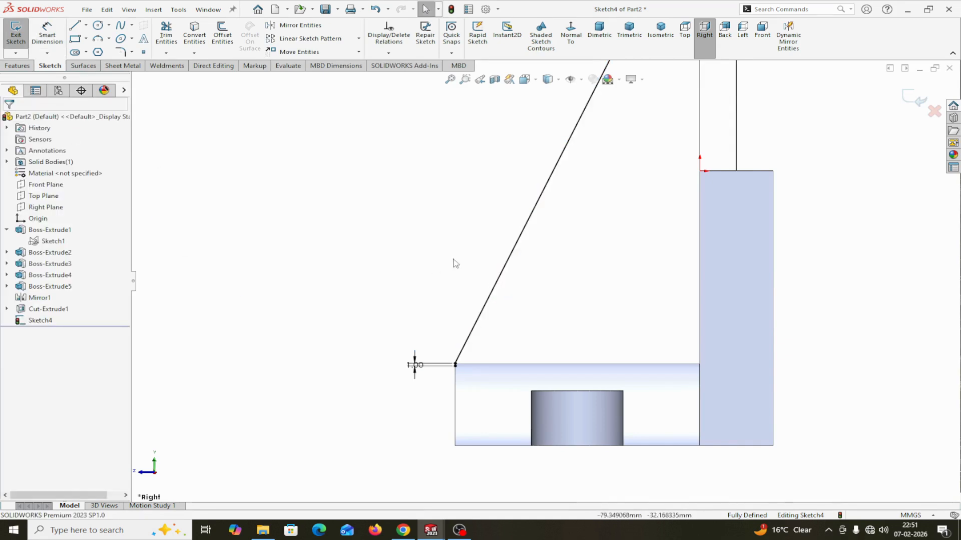
pyautogui.scroll(4, 445, 260)
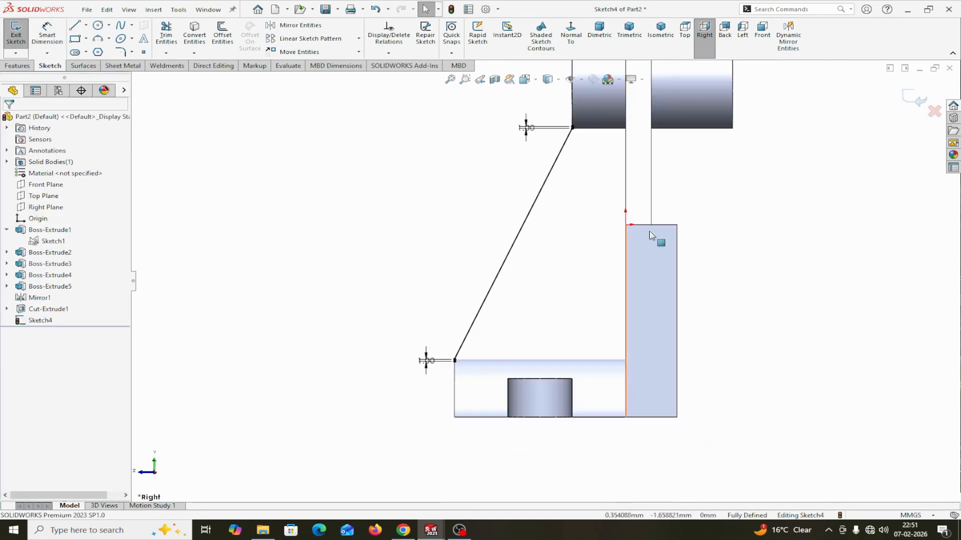
pyautogui.moveTo(797, 262)
pyautogui.mouseDown(button='middle')
pyautogui.moveTo(825, 275)
pyautogui.moveTo(800, 276)
pyautogui.mouseUp(button='middle')
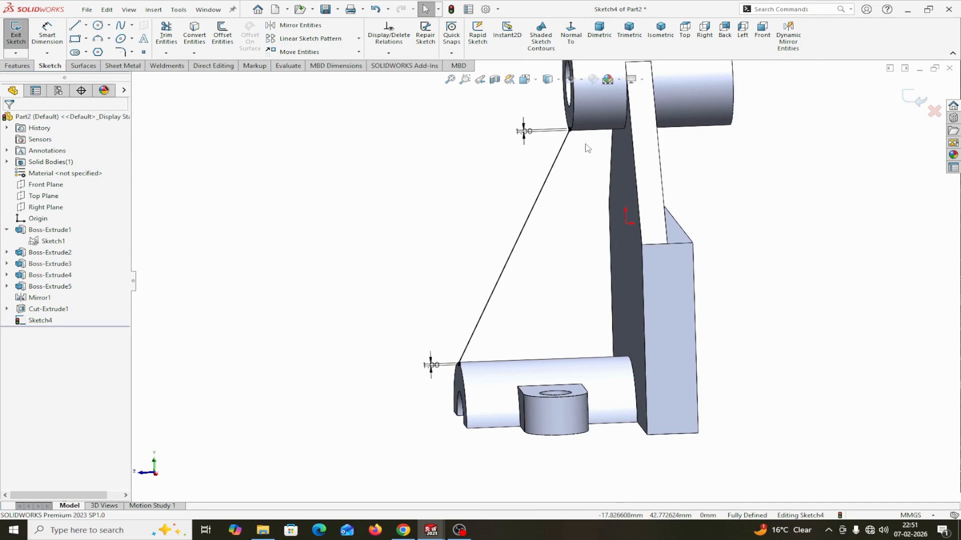
pyautogui.scroll(-2, 586, 150)
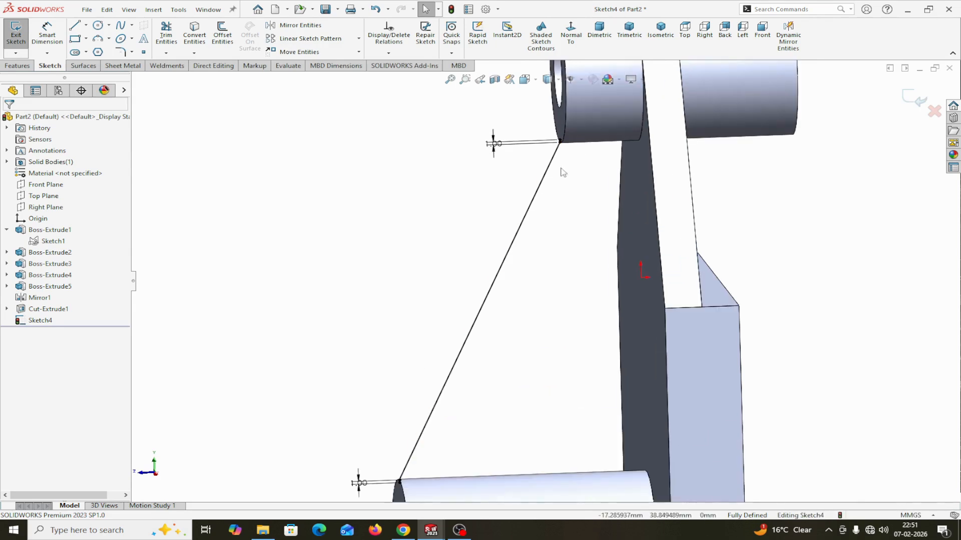
pyautogui.moveTo(495, 144); pyautogui.dragTo(485, 138)
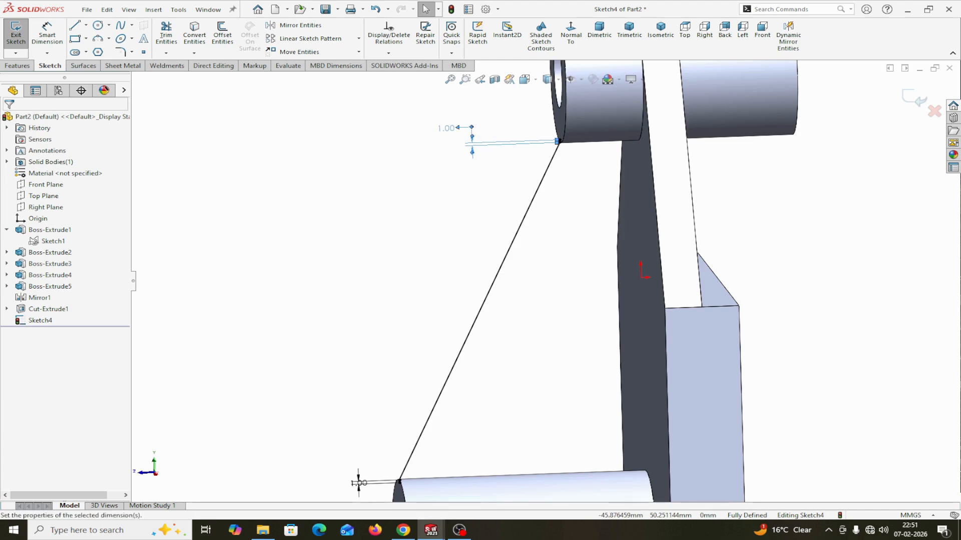
pyautogui.click(473, 131)
pyautogui.click(10, 121)
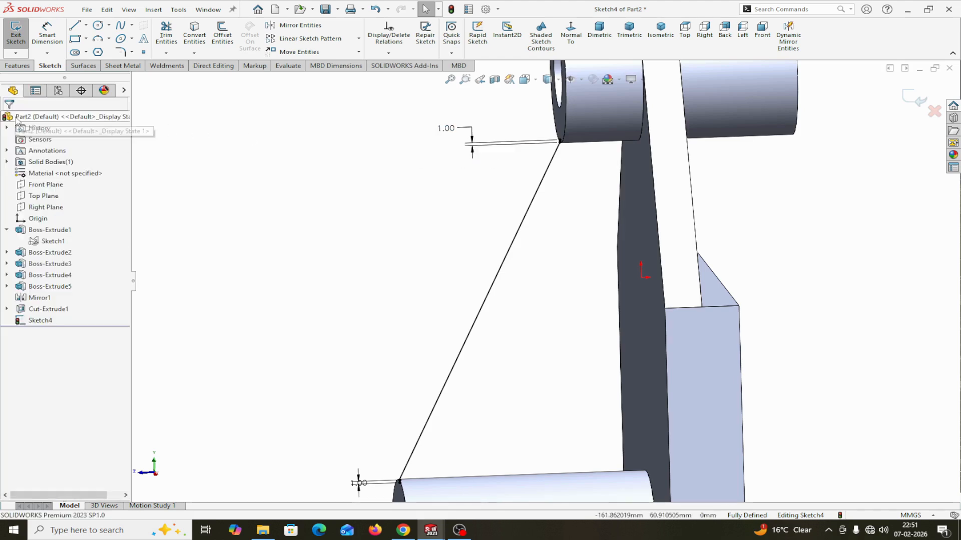
# Create an 8 mm thick rib from the sketch, thickened on both sides, with the material side flipped toward the plate.
pyautogui.click(18, 65)
pyautogui.click(368, 28)
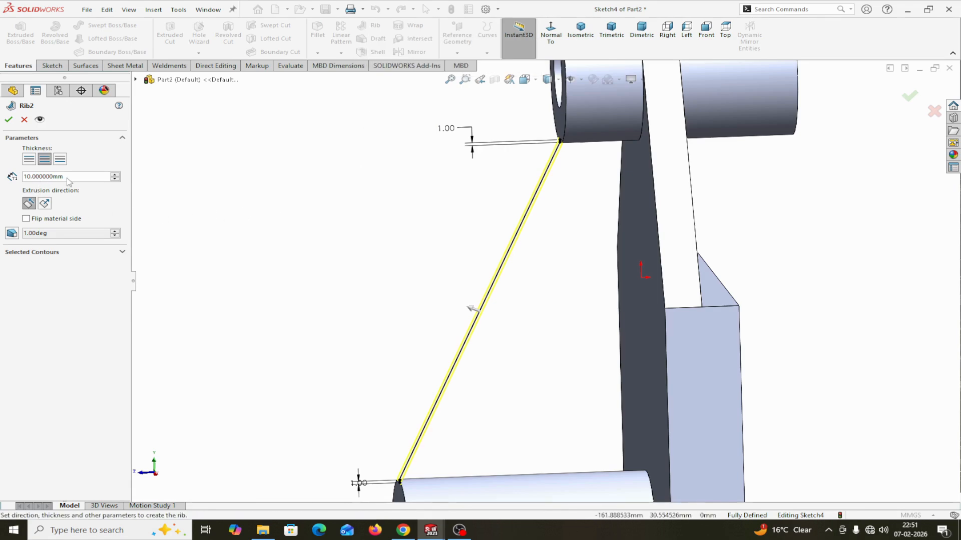
pyautogui.moveTo(65, 178); pyautogui.dragTo(7, 181)
pyautogui.write('8')
pyautogui.press('Return')
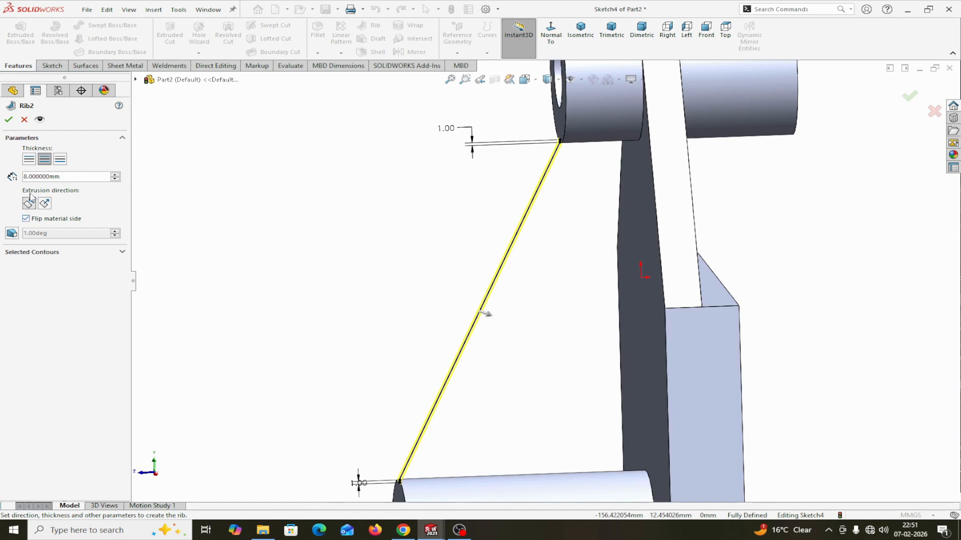
pyautogui.moveTo(298, 285); pyautogui.dragTo(477, 336, button='middle')
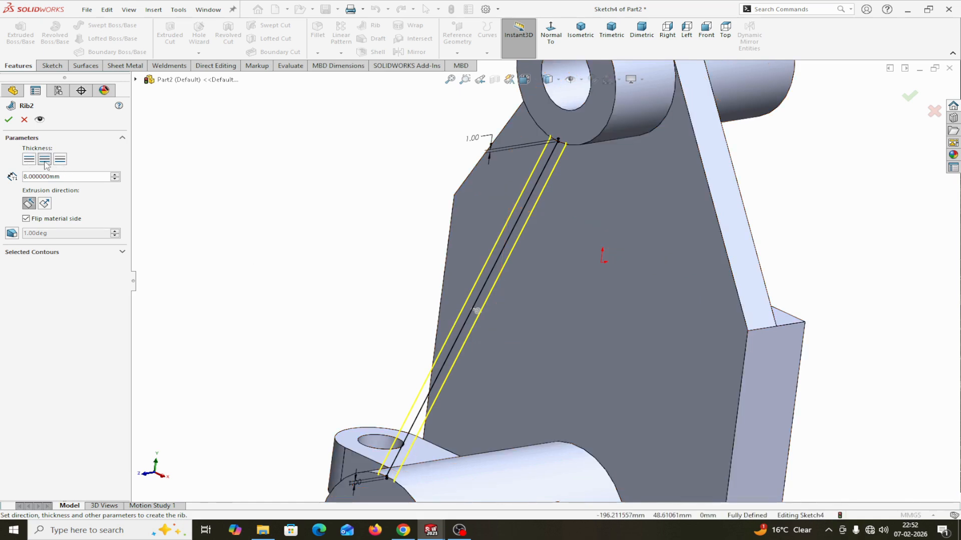
pyautogui.click(9, 119)
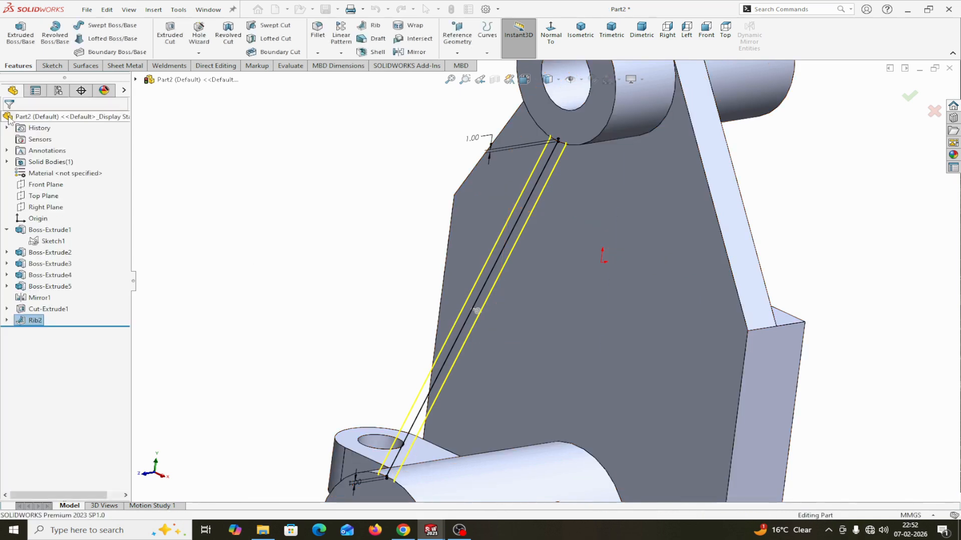
pyautogui.press('f')
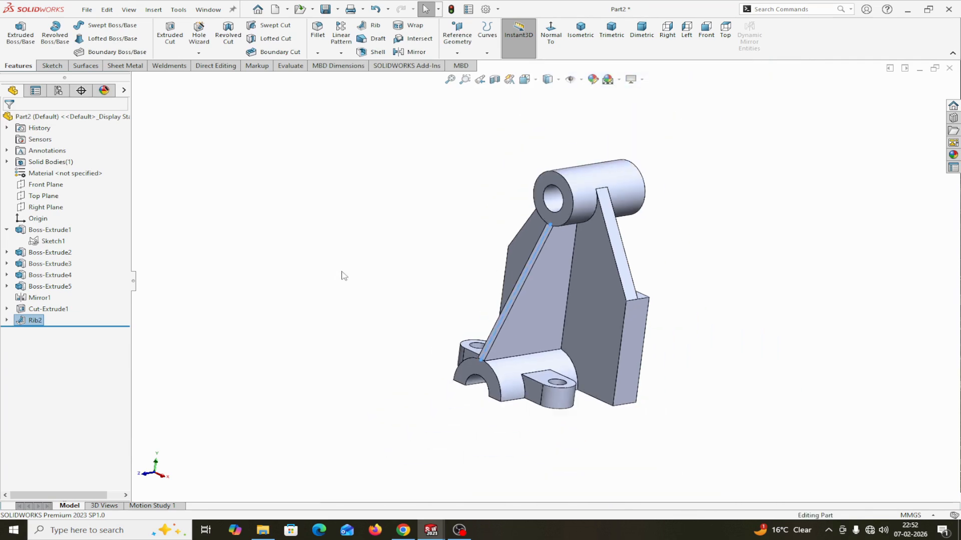
# Inspect the rib's ends at the boss and half-cylinder, and check the counterbored hole callout in the exercise drawing's front view.
pyautogui.scroll(-3, 550, 233)
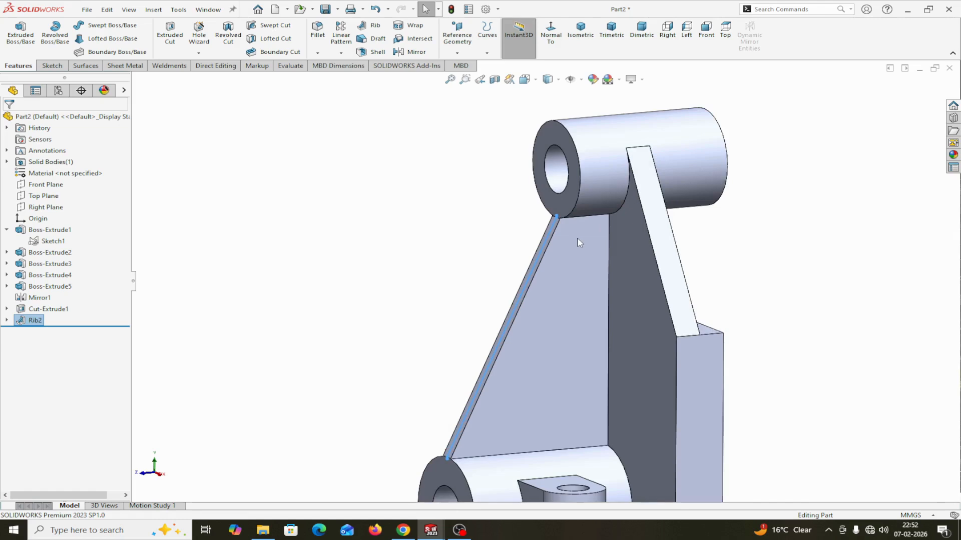
pyautogui.scroll(1, 590, 316)
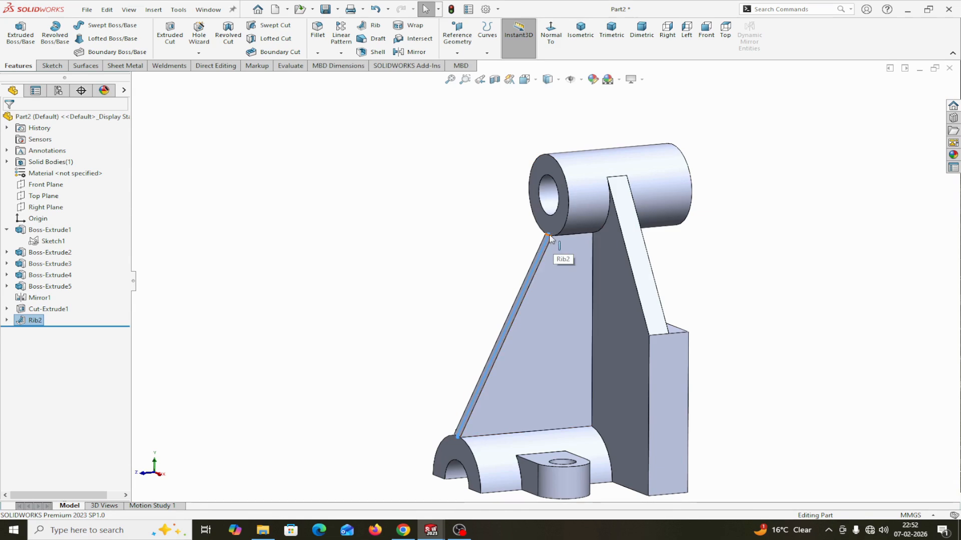
pyautogui.moveTo(689, 331); pyautogui.dragTo(772, 368, button='middle')
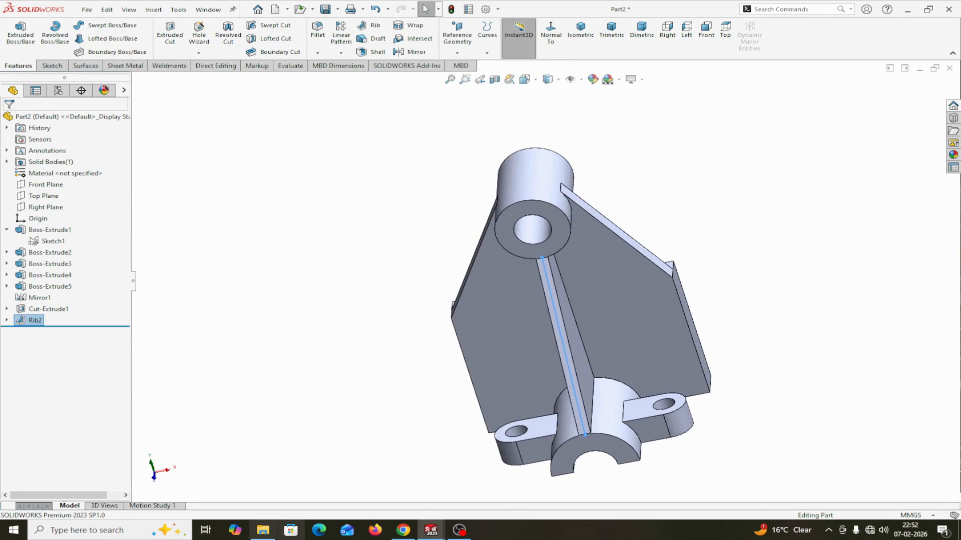
pyautogui.click(429, 531)
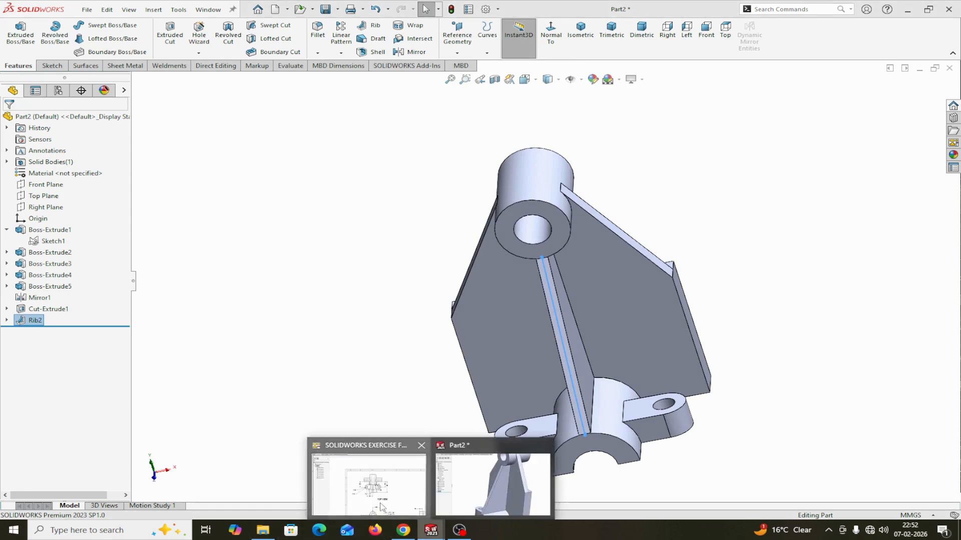
pyautogui.click(370, 483)
pyautogui.scroll(-2, 575, 344)
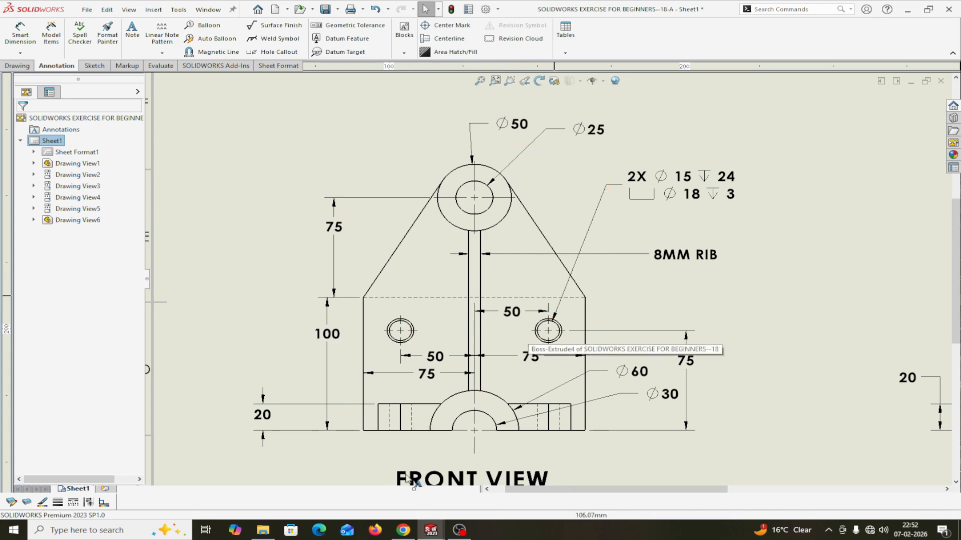
pyautogui.moveTo(430, 529)
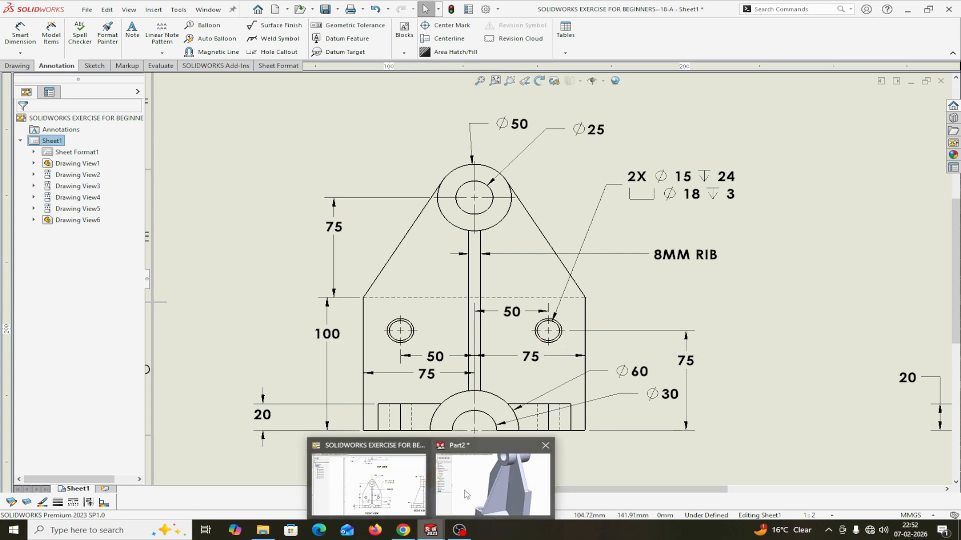
pyautogui.click(468, 495)
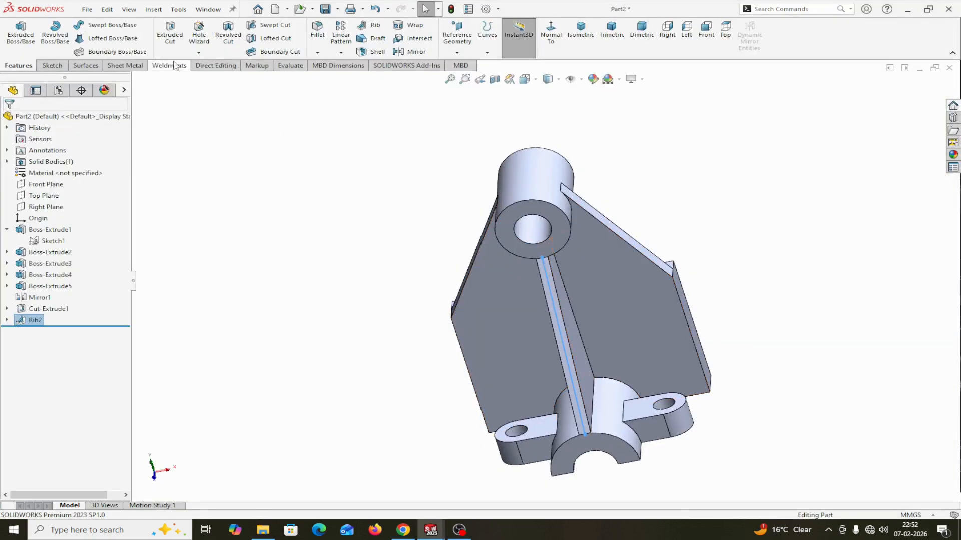
# Start a Hole Wizard legacy hole of the Counterbored type with a 15 mm diameter.
pyautogui.click(199, 33)
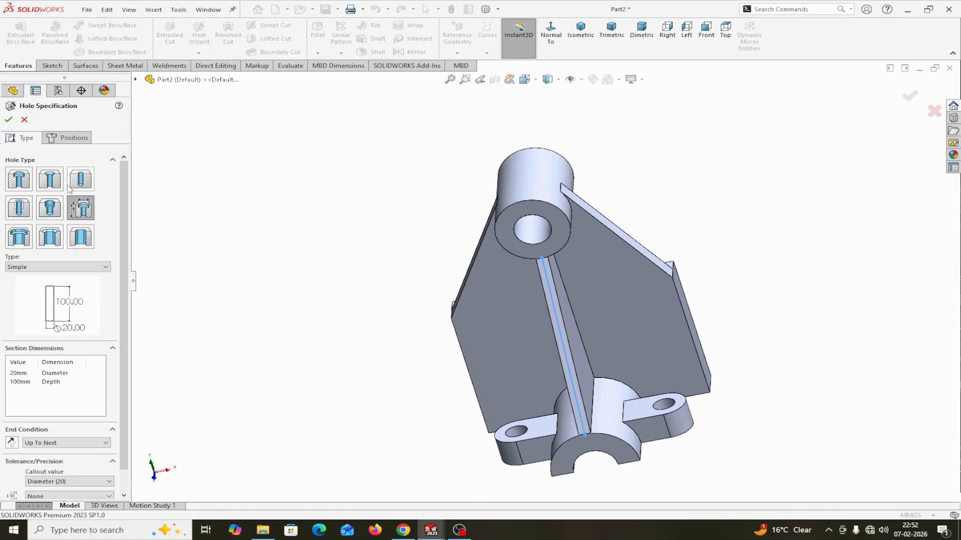
pyautogui.click(81, 209)
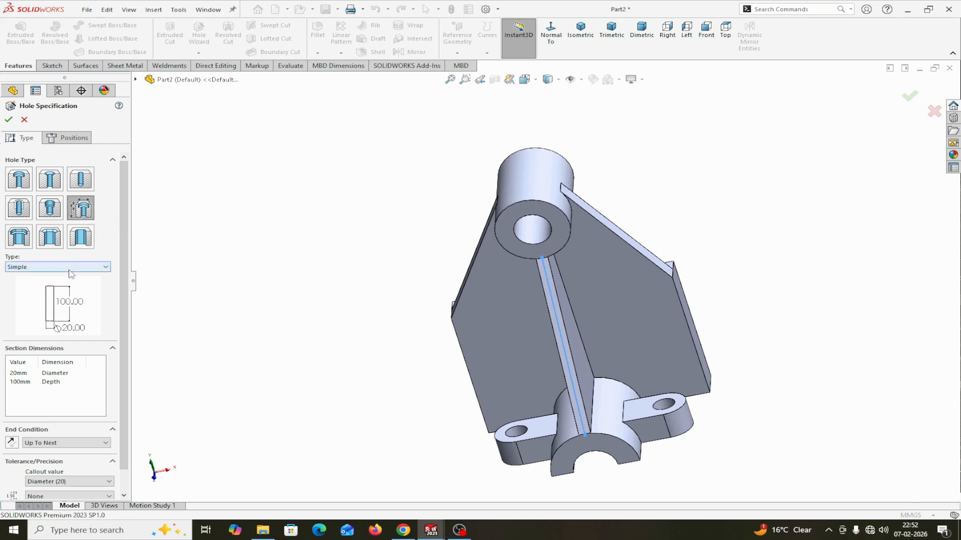
pyautogui.click(70, 267)
pyautogui.click(29, 318)
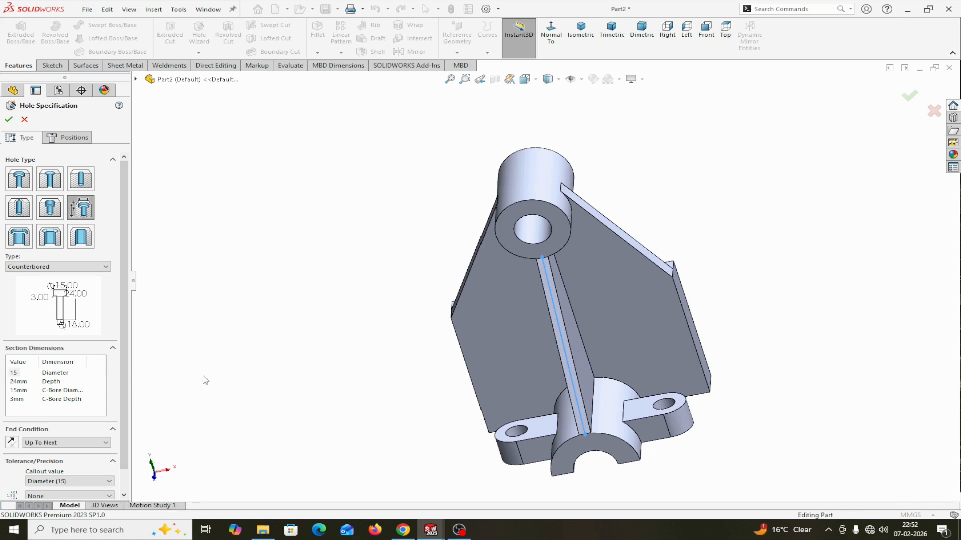
pyautogui.moveTo(121, 377); pyautogui.dragTo(121, 378)
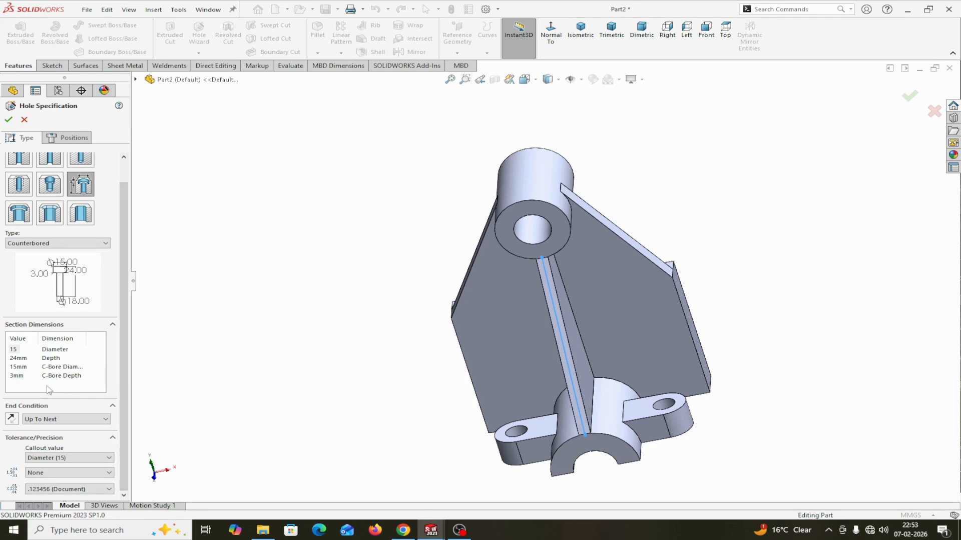
# Try the Blind end condition and editing the hole depth, and return the end condition to Up To Next.
pyautogui.click(53, 420)
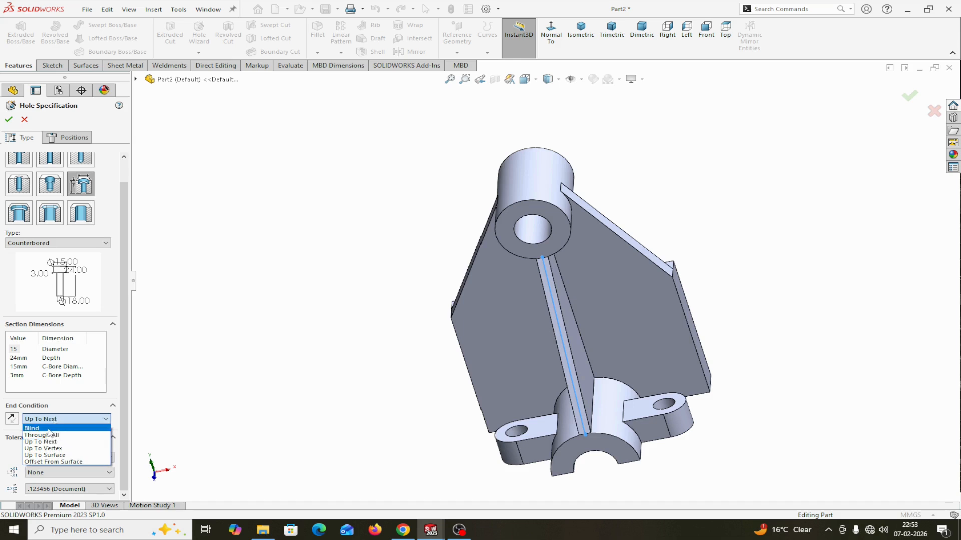
pyautogui.click(49, 431)
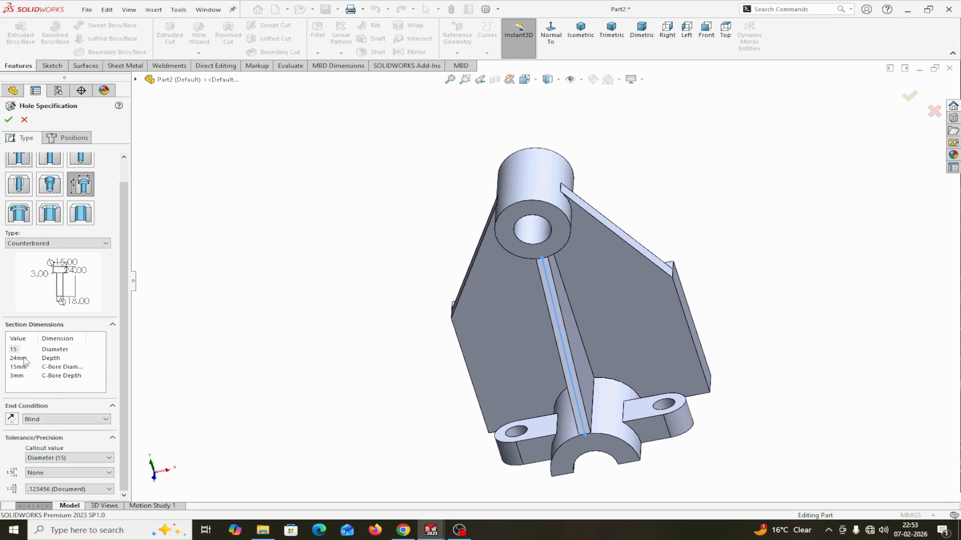
pyautogui.click(47, 420)
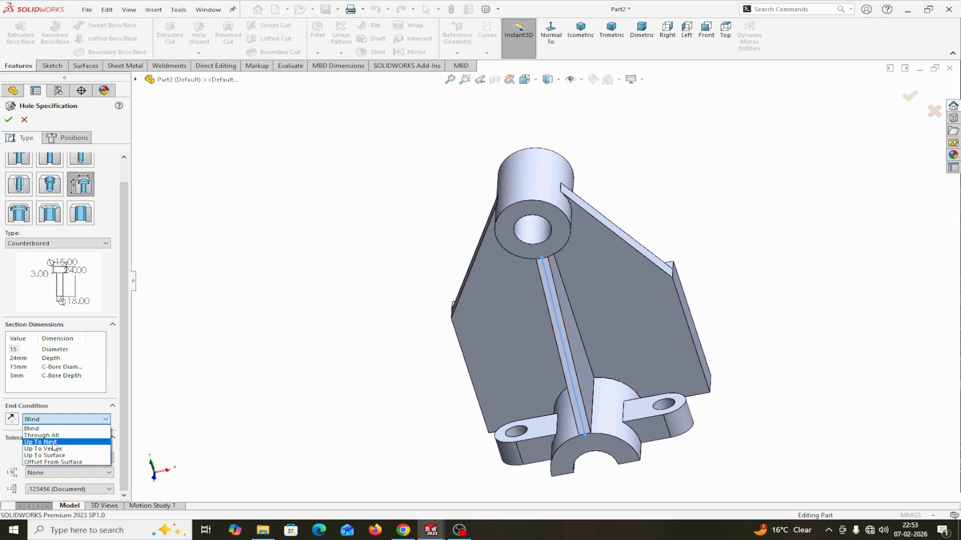
pyautogui.click(45, 442)
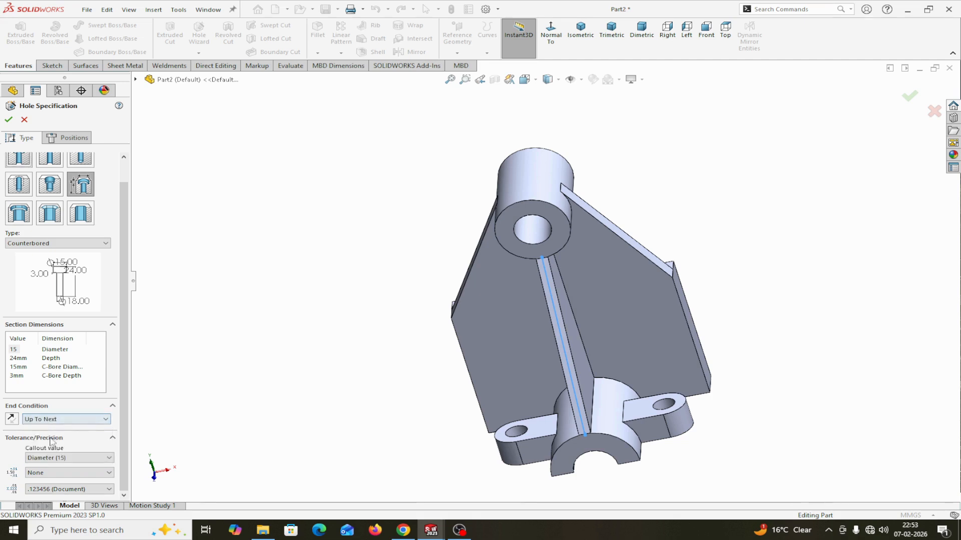
pyautogui.doubleClick(17, 358)
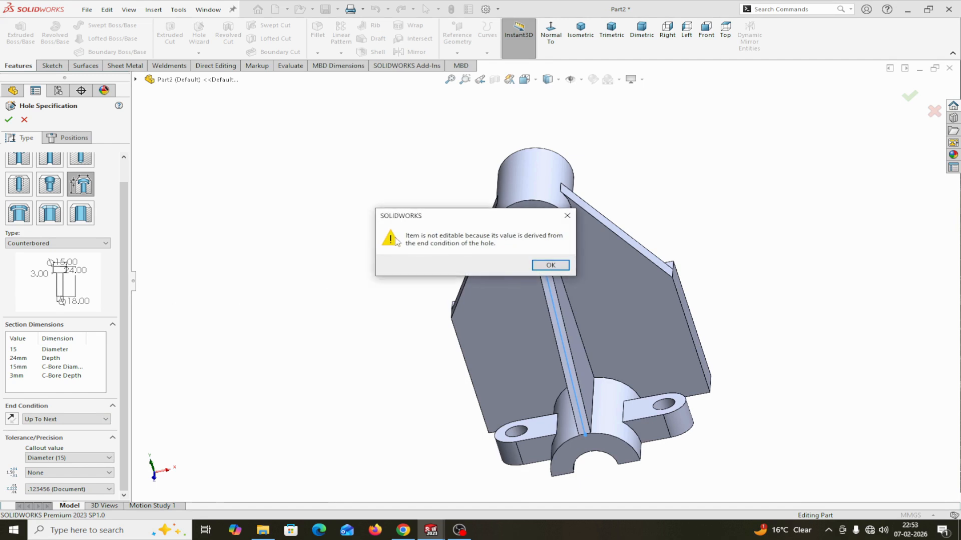
pyautogui.click(567, 215)
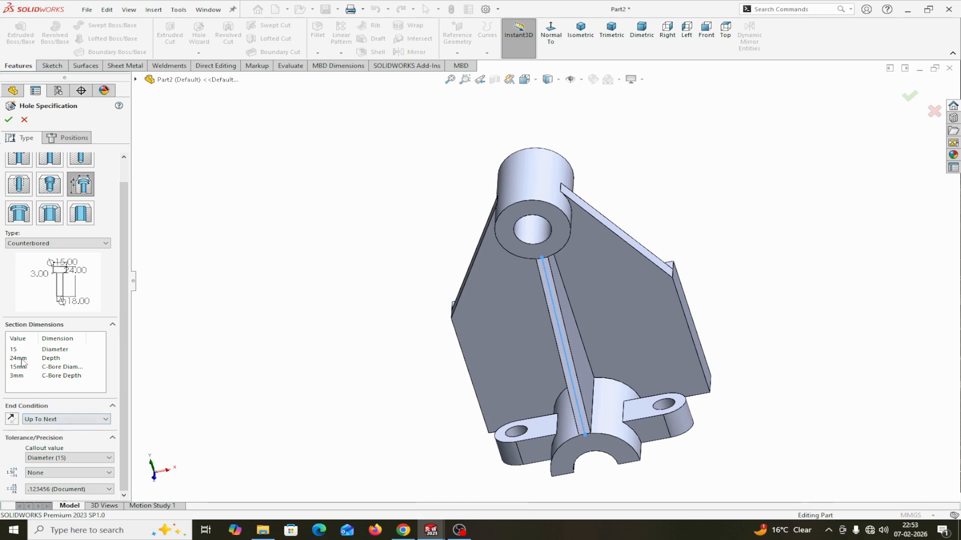
pyautogui.click(56, 419)
pyautogui.click(41, 428)
pyautogui.doubleClick(22, 359)
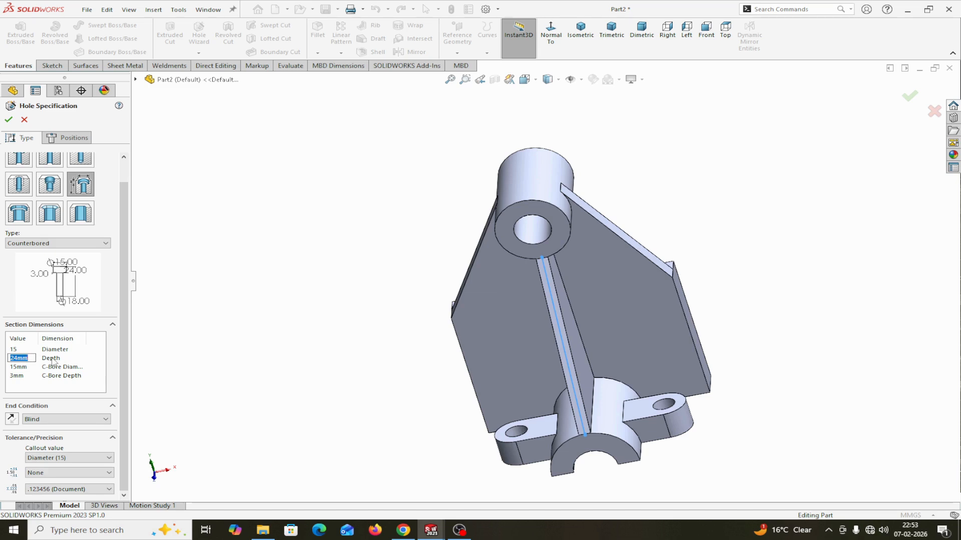
pyautogui.click(60, 419)
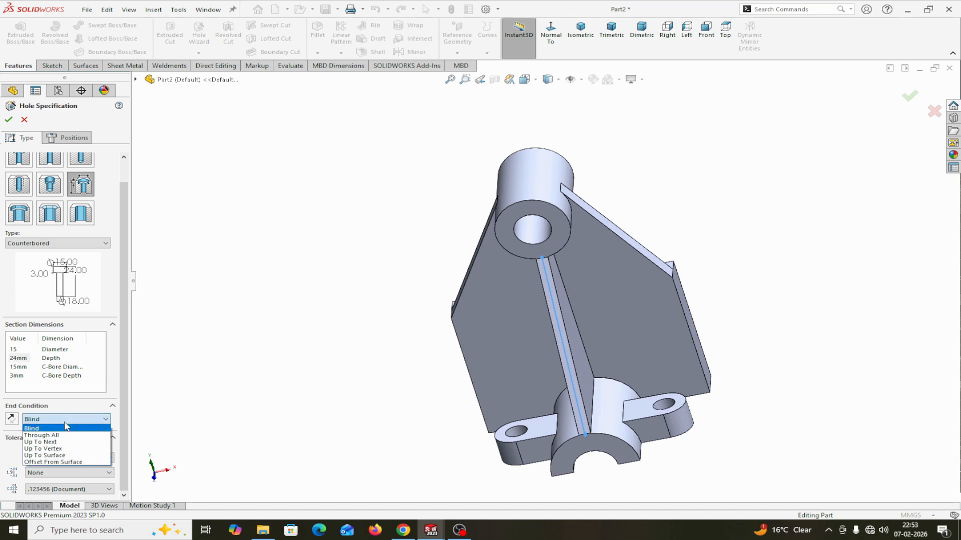
pyautogui.click(44, 442)
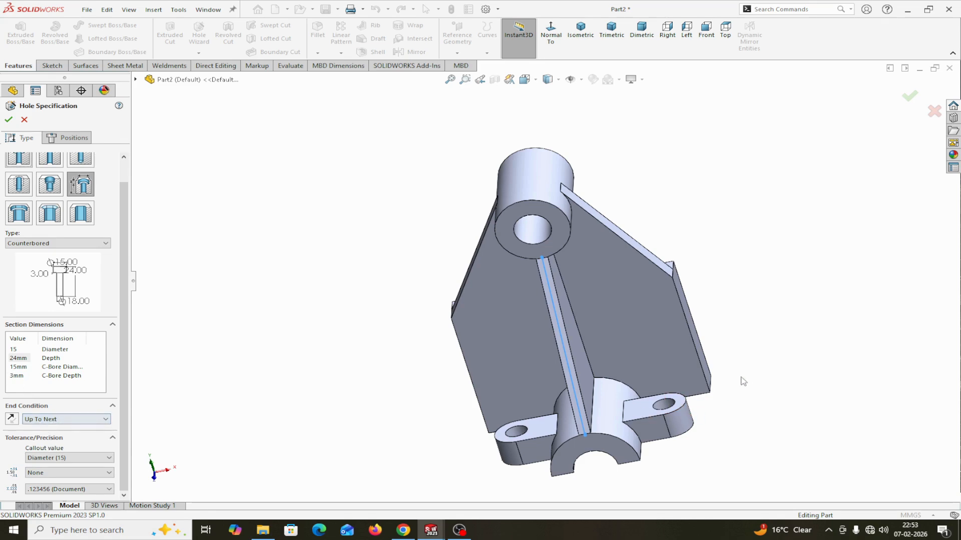
# Place two counterbored hole positions on the plate's front face, one on each side of the rib.
pyautogui.moveTo(740, 382); pyautogui.dragTo(708, 330, button='middle')
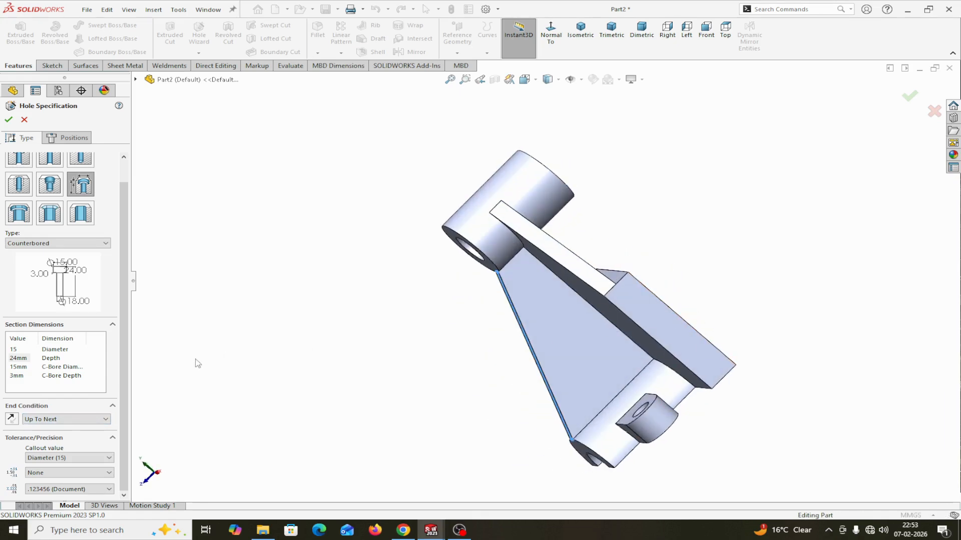
pyautogui.click(19, 368)
pyautogui.click(75, 143)
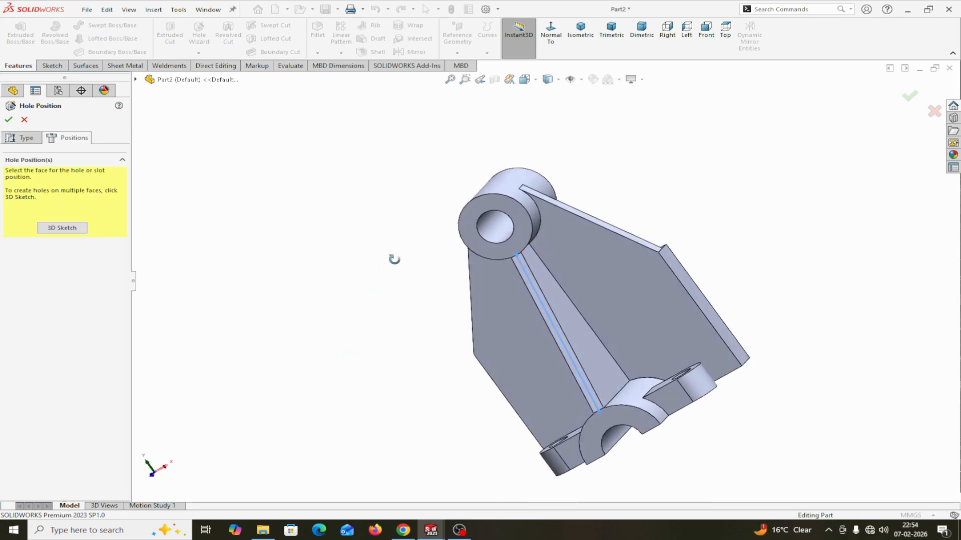
pyautogui.click(509, 347)
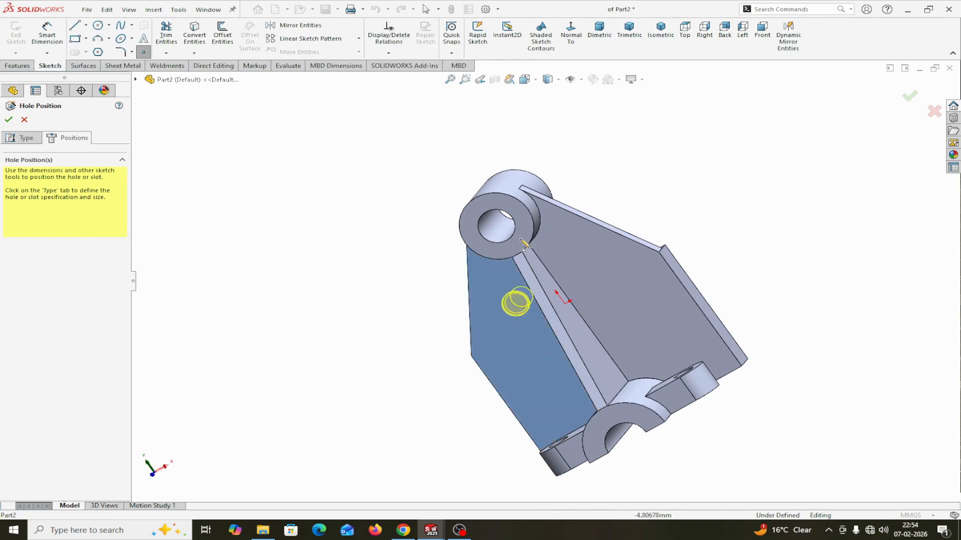
pyautogui.hotkey('ctrl', '8')
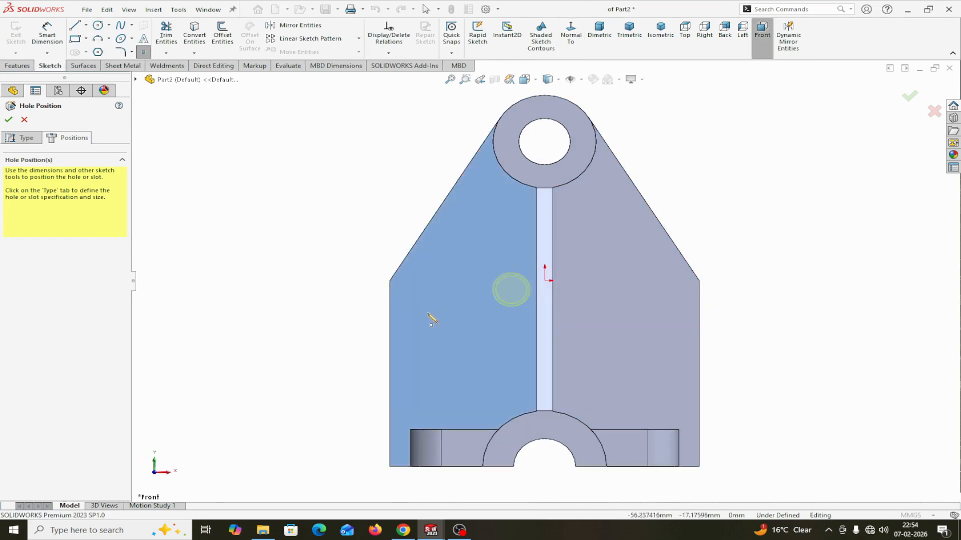
pyautogui.click(459, 301)
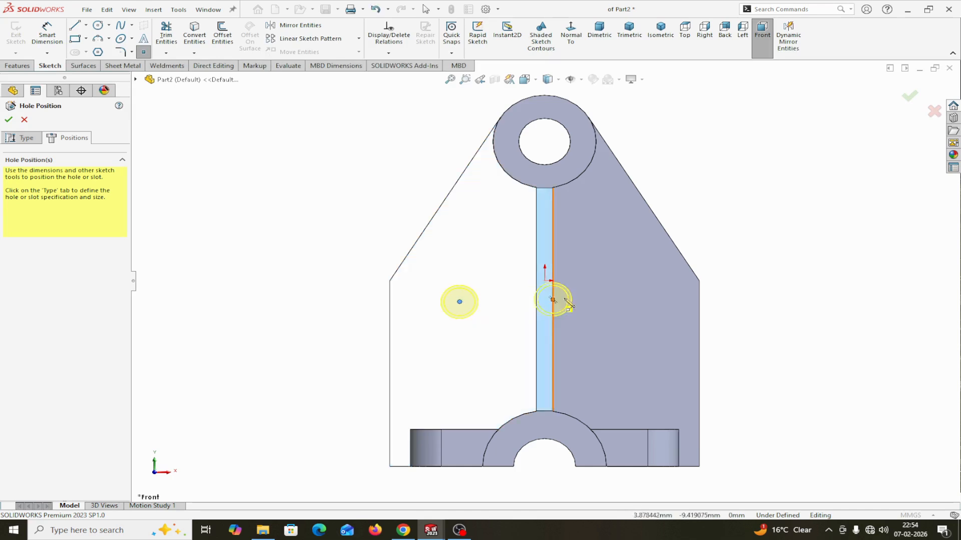
pyautogui.click(629, 298)
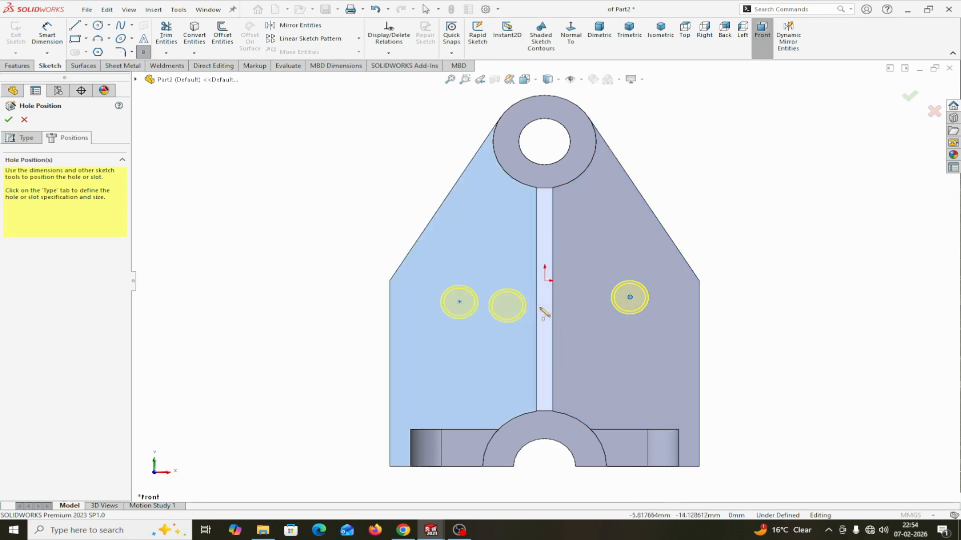
pyautogui.rightClick(283, 253)
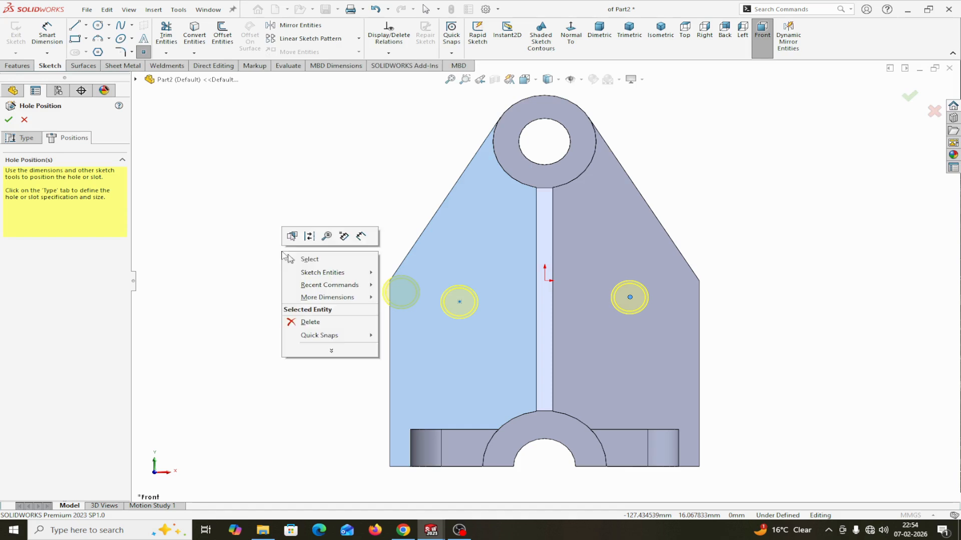
pyautogui.click(309, 260)
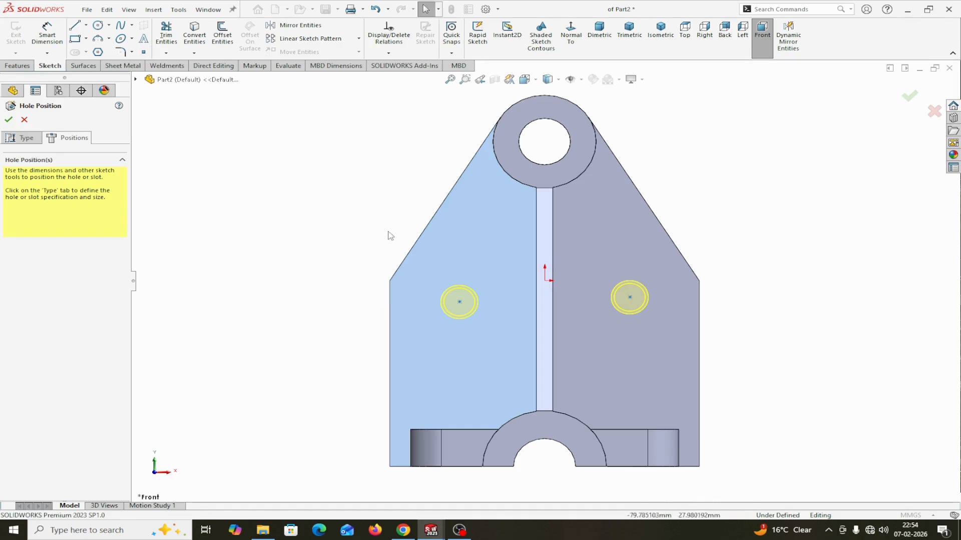
# Add a Horizontal relation between the two hole position points.
pyautogui.click(459, 303)
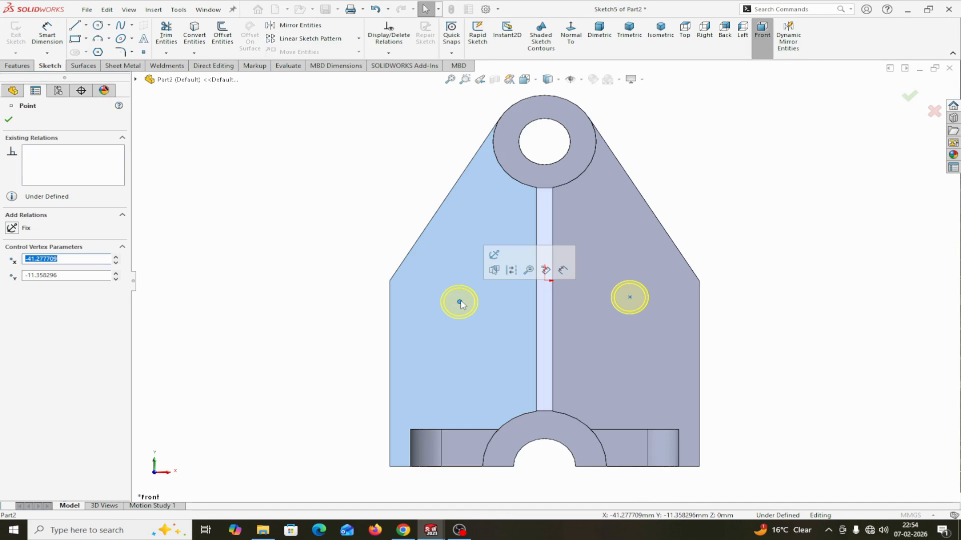
pyautogui.keyDown('ctrl'); pyautogui.click(629, 297); pyautogui.keyUp('ctrl')
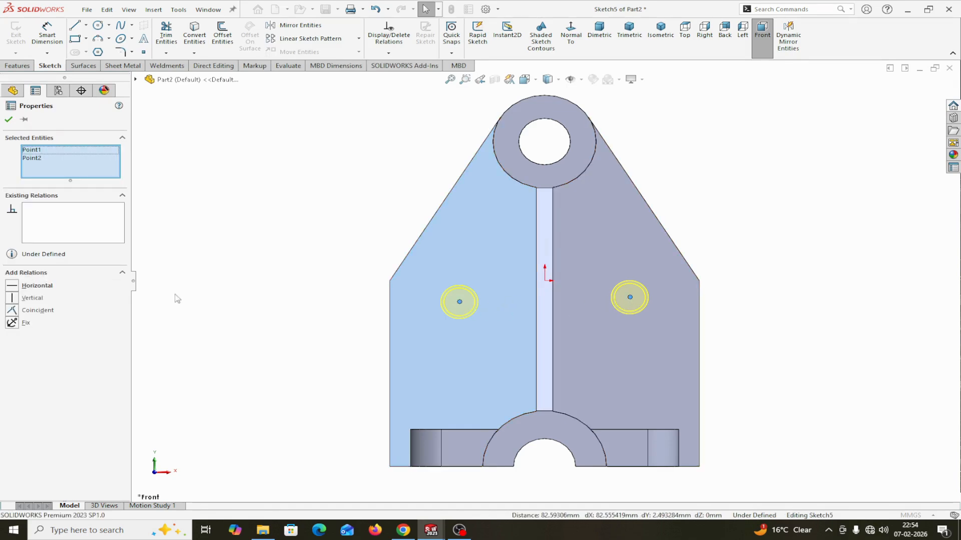
pyautogui.click(12, 286)
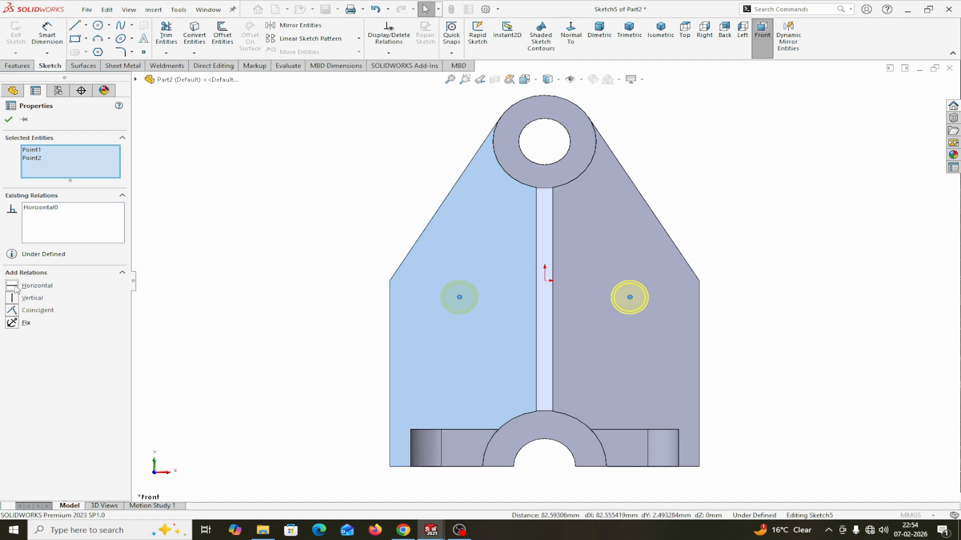
pyautogui.click(9, 120)
# Dimension the left hole point horizontally from the origin and set the distance to 50 mm.
pyautogui.click(47, 34)
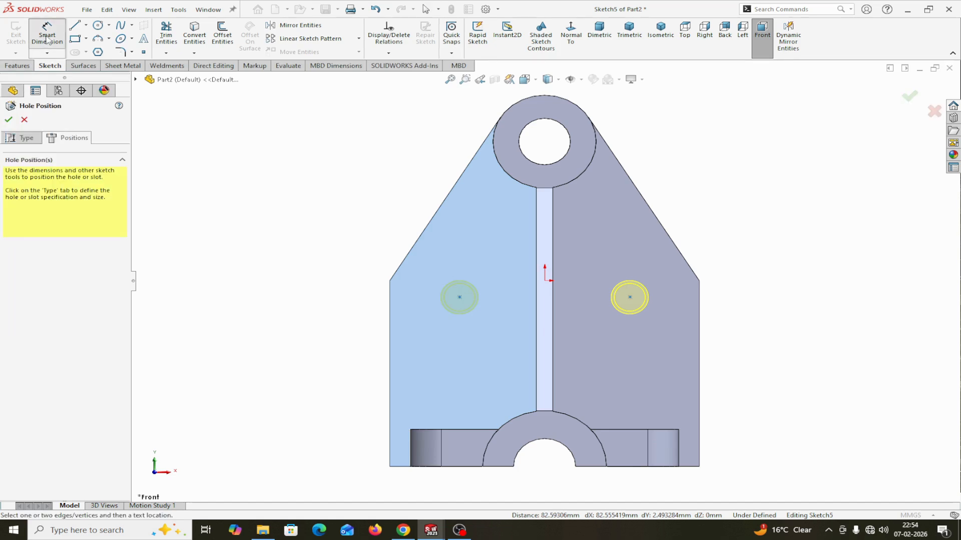
pyautogui.click(459, 298)
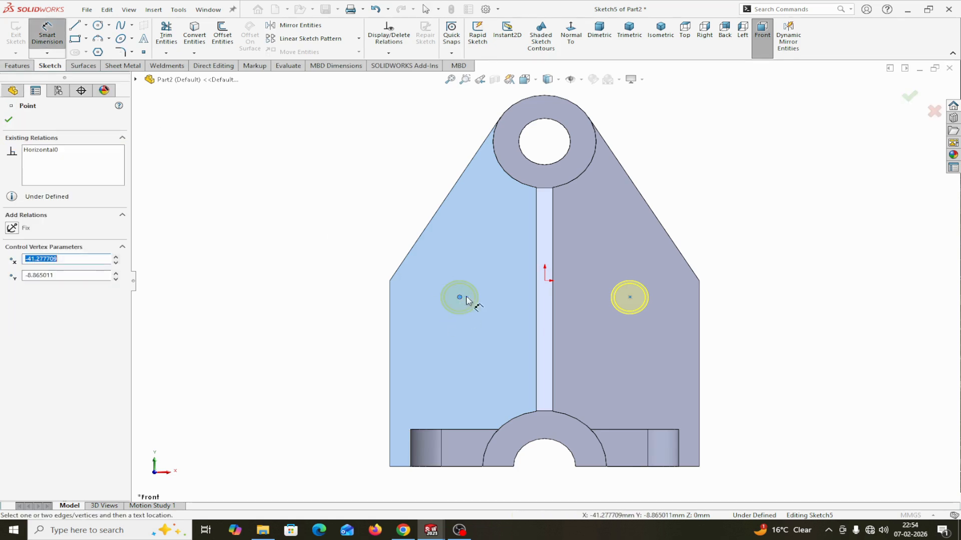
pyautogui.click(545, 281)
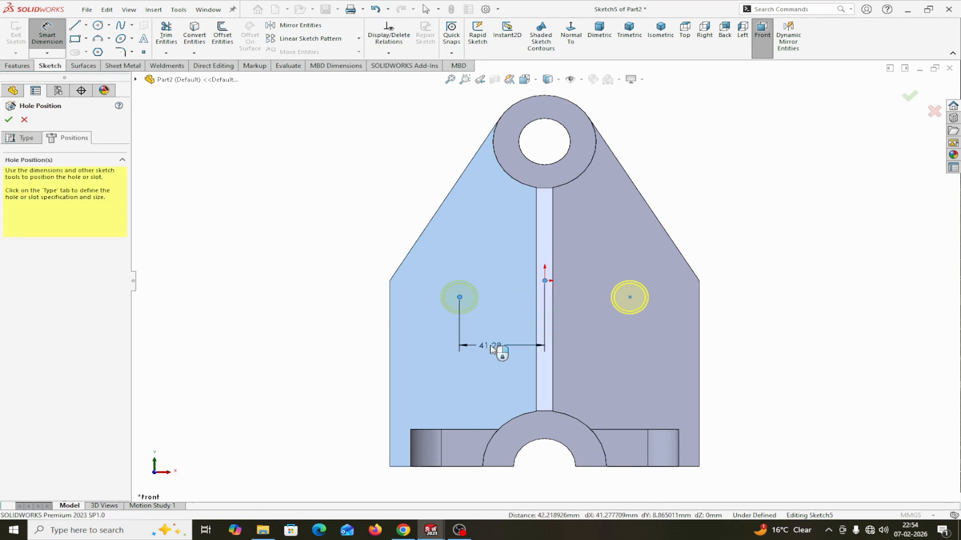
pyautogui.click(491, 348)
pyautogui.write('50')
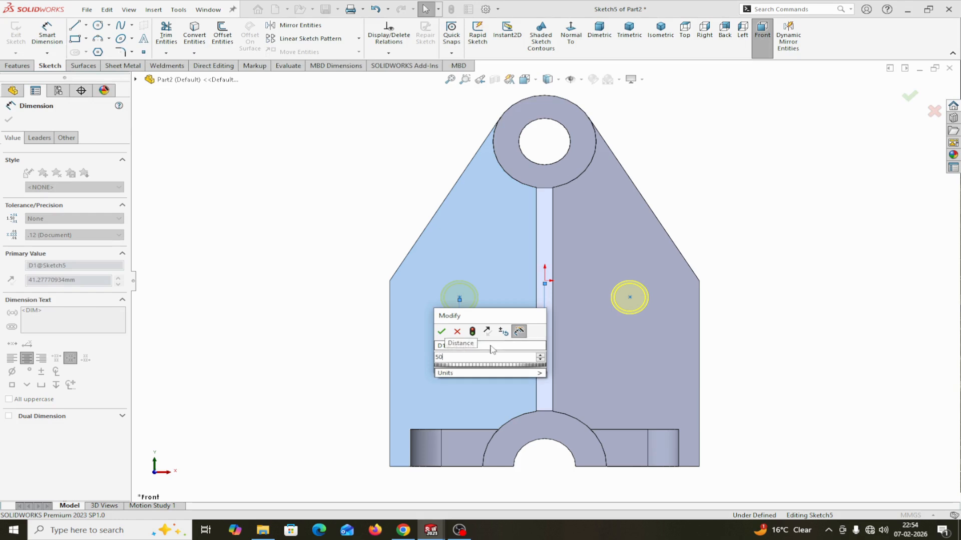
pyautogui.click(442, 331)
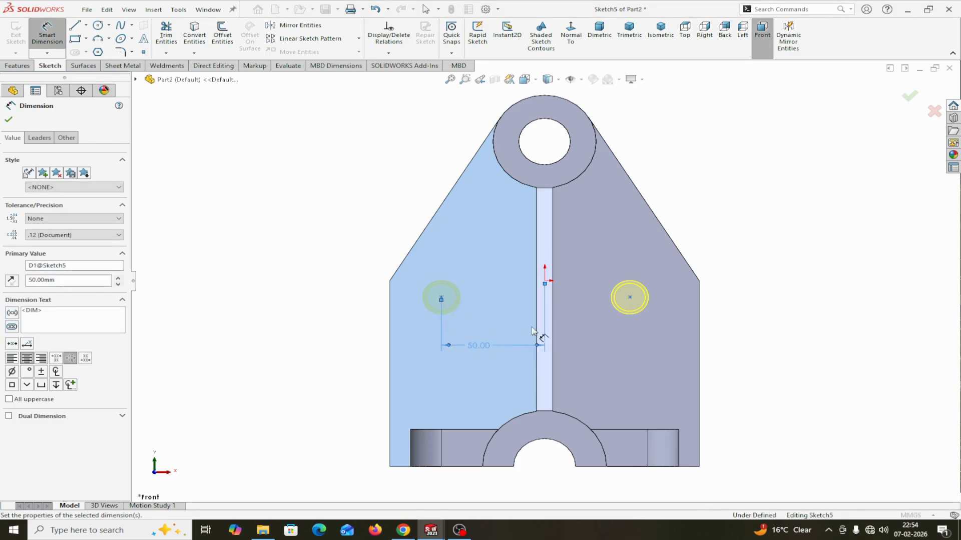
# Dimension the right hole point horizontally from the origin and set the distance to 50 mm.
pyautogui.click(629, 298)
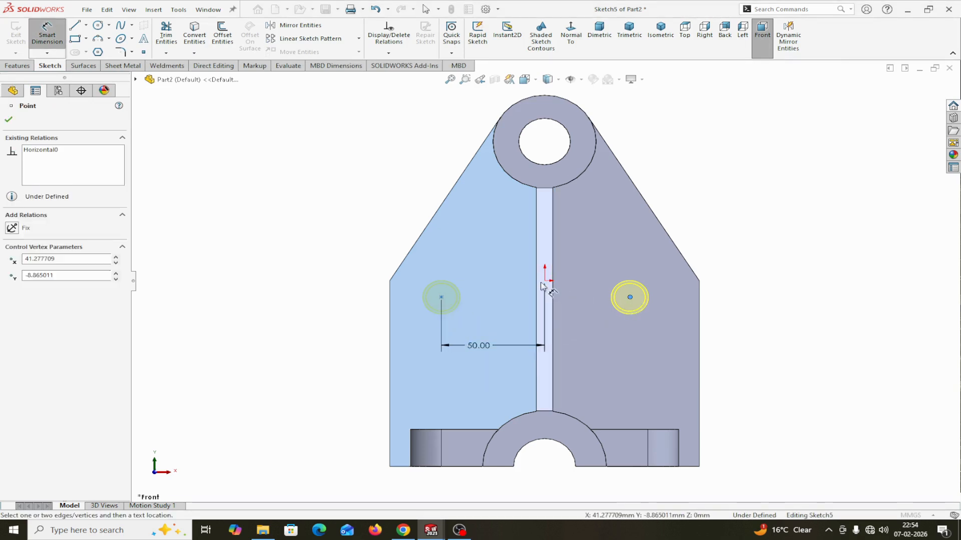
pyautogui.click(545, 281)
pyautogui.click(587, 329)
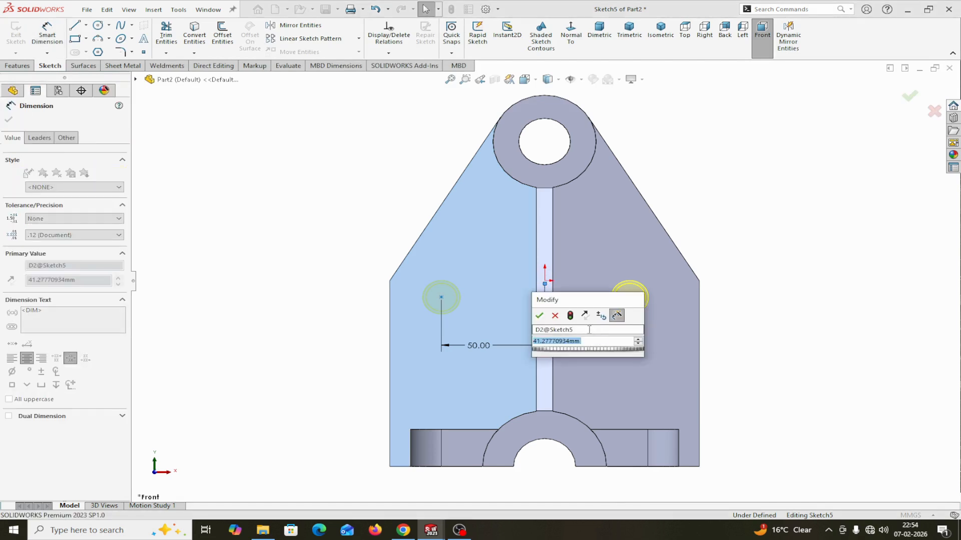
pyautogui.write('50')
pyautogui.click(539, 316)
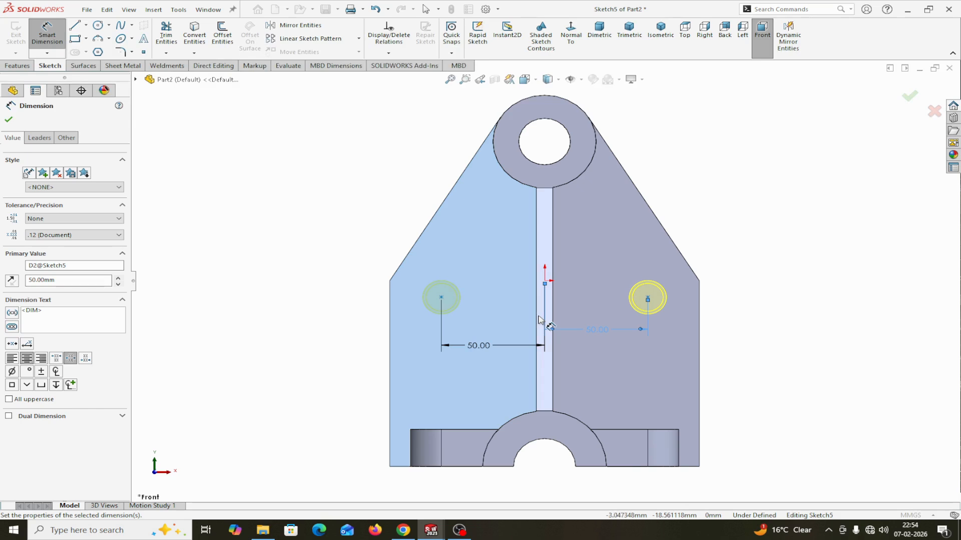
# Set the right hole point 75 mm above the lug's bottom edge and finish the counterbored hole feature.
pyautogui.click(667, 470)
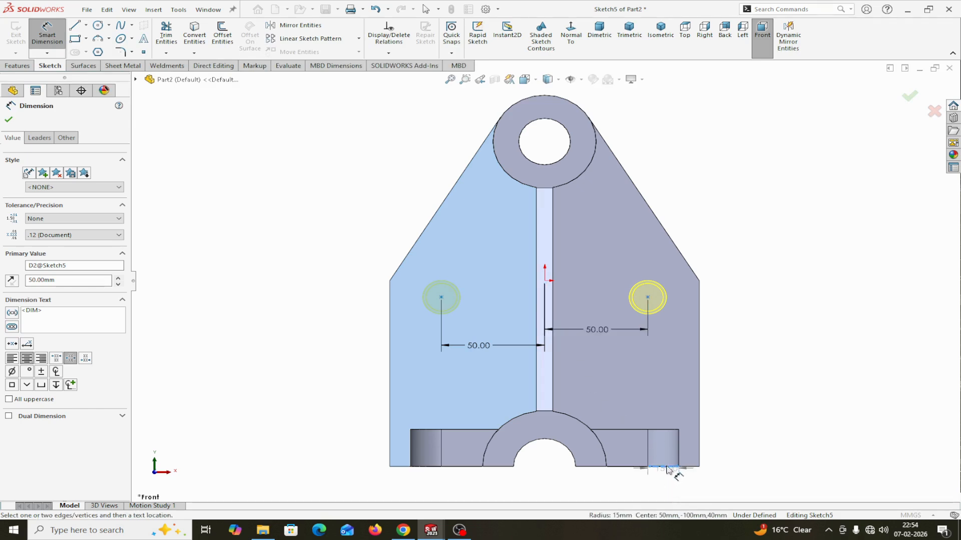
pyautogui.click(648, 297)
pyautogui.click(769, 342)
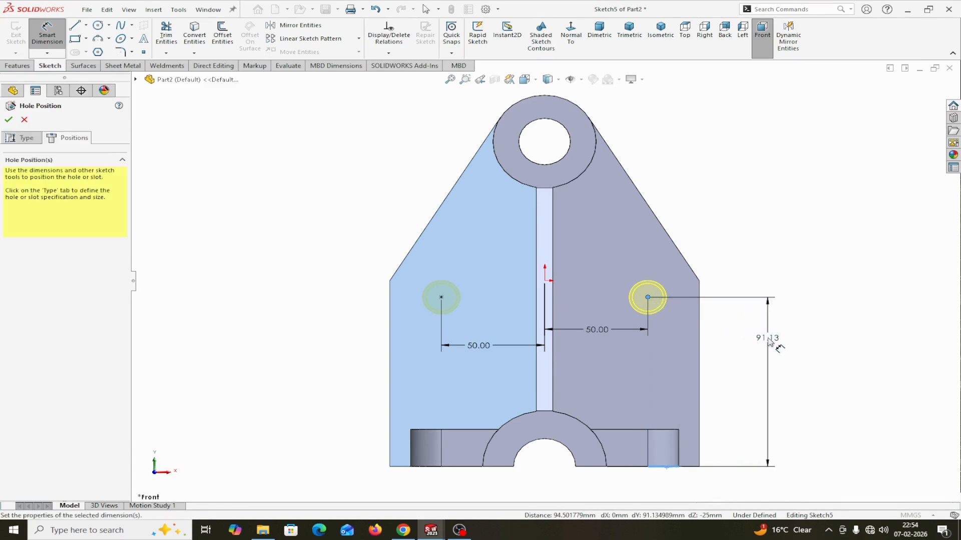
pyautogui.write('75')
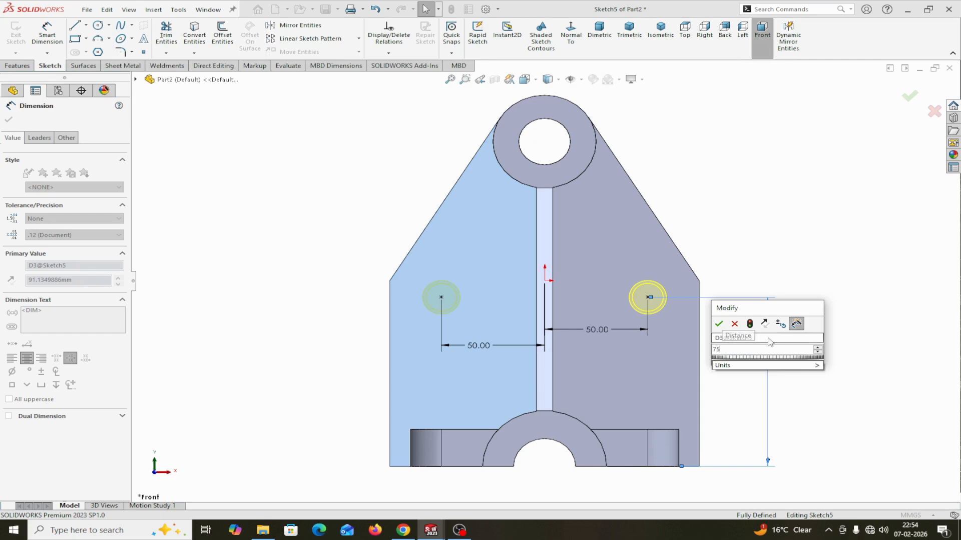
pyautogui.click(719, 324)
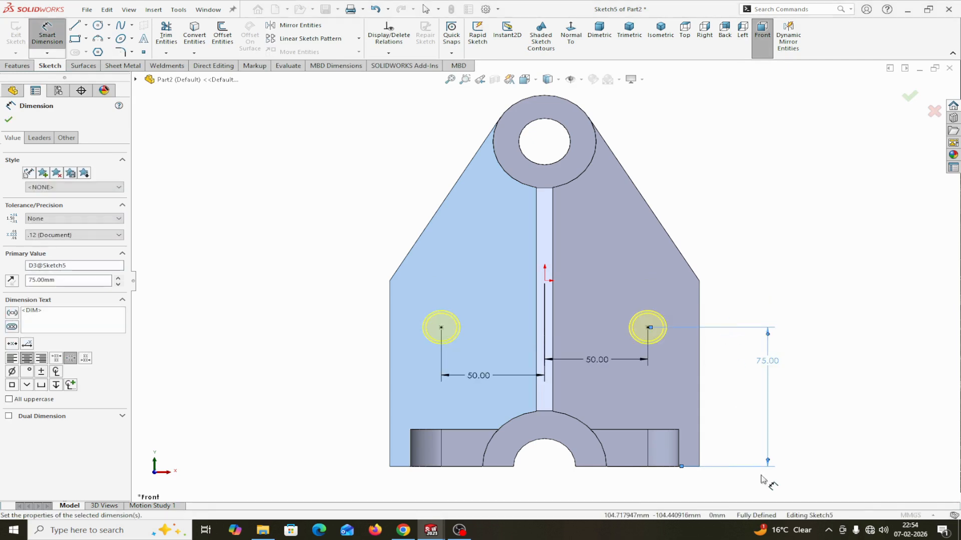
pyautogui.click(9, 119)
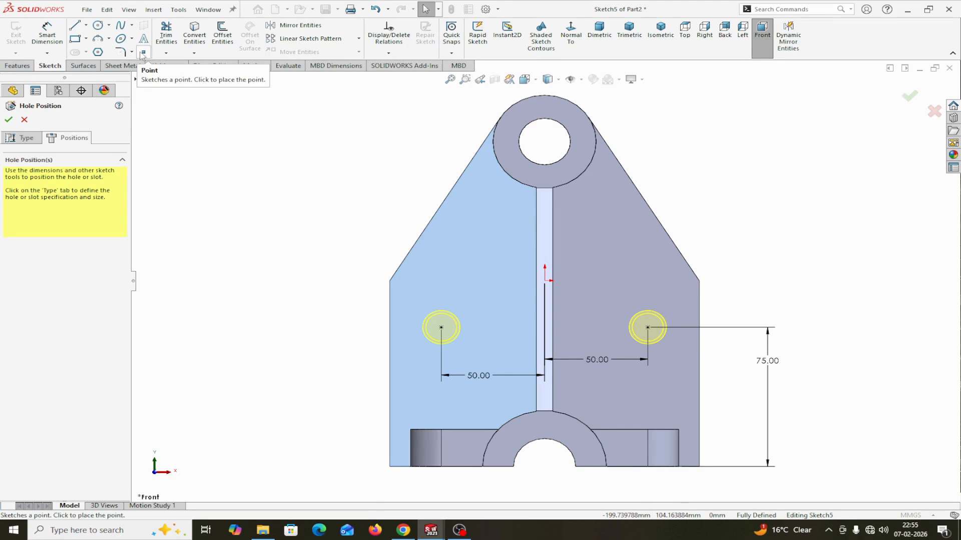
pyautogui.click(9, 120)
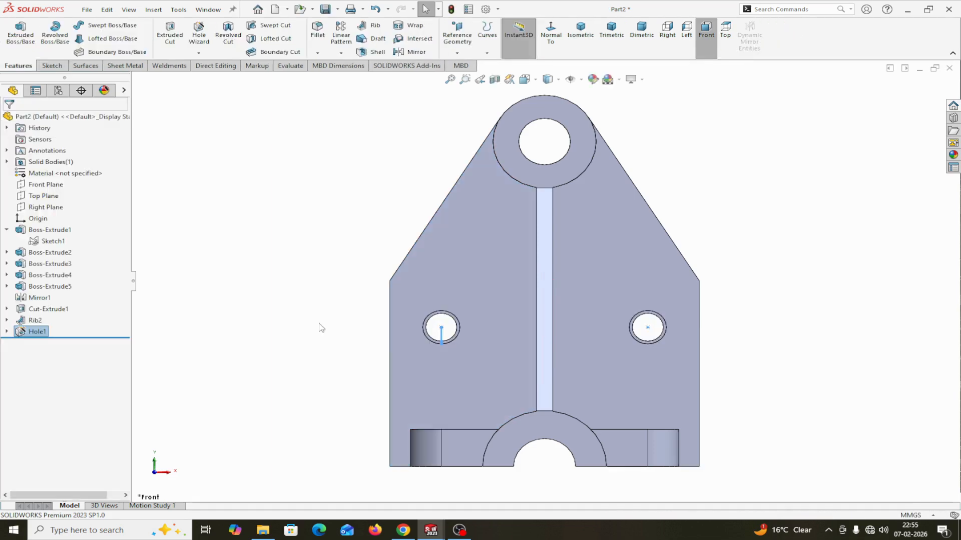
# Inspect the counterbored holes in the model and review the exercise drawing's front, right and bottom views against the part.
pyautogui.moveTo(767, 386); pyautogui.dragTo(691, 403, button='middle')
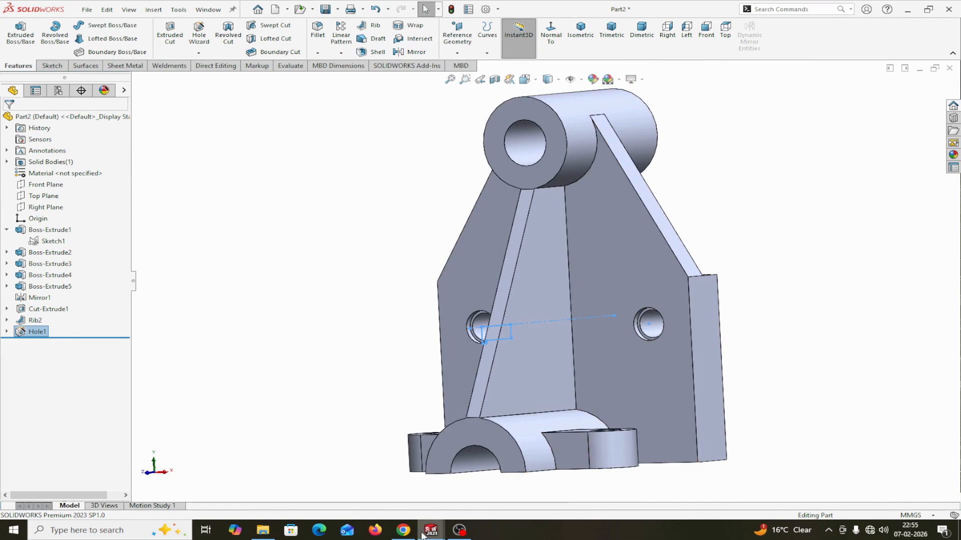
pyautogui.moveTo(431, 530)
pyautogui.click(373, 493)
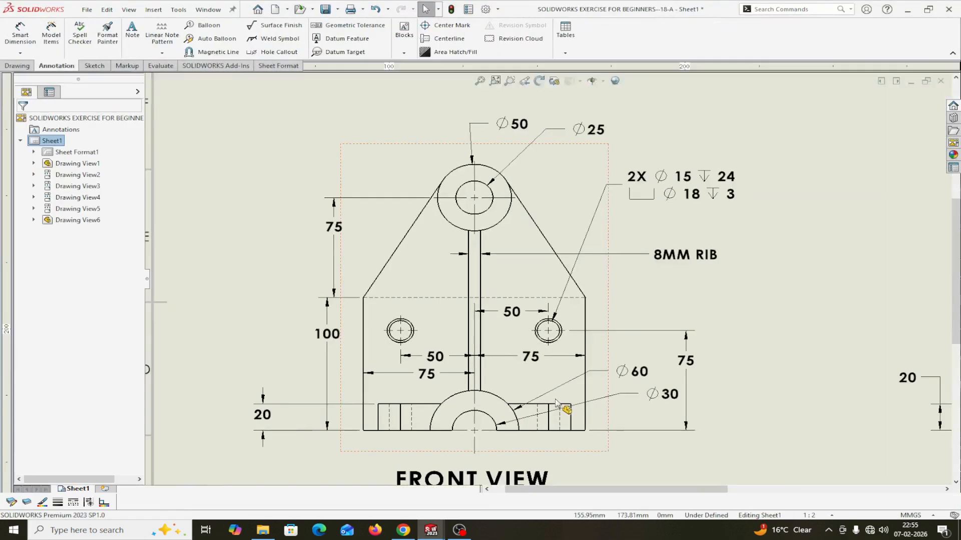
pyautogui.scroll(4, 515, 295)
pyautogui.scroll(-3, 636, 352)
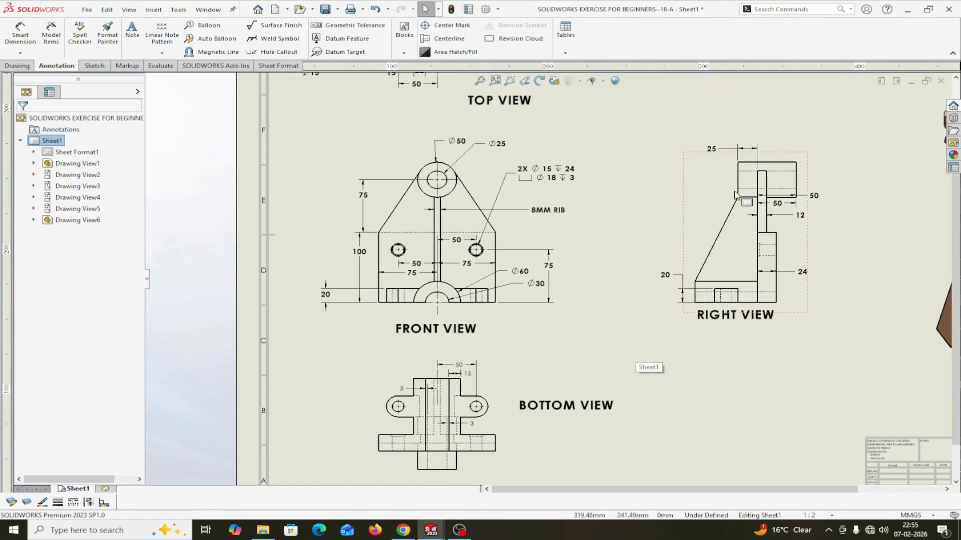
pyautogui.scroll(-2, 722, 275)
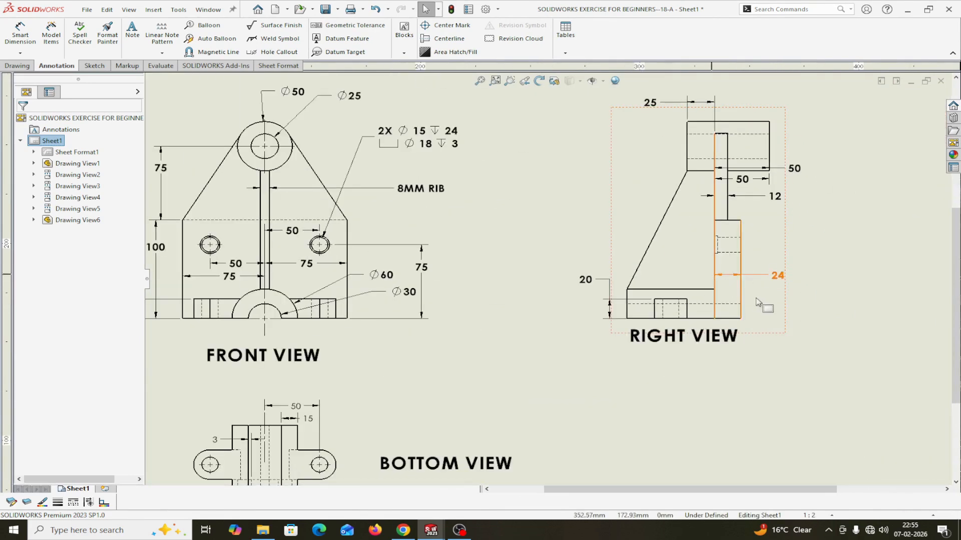
pyautogui.scroll(3, 521, 335)
pyautogui.scroll(-2, 520, 335)
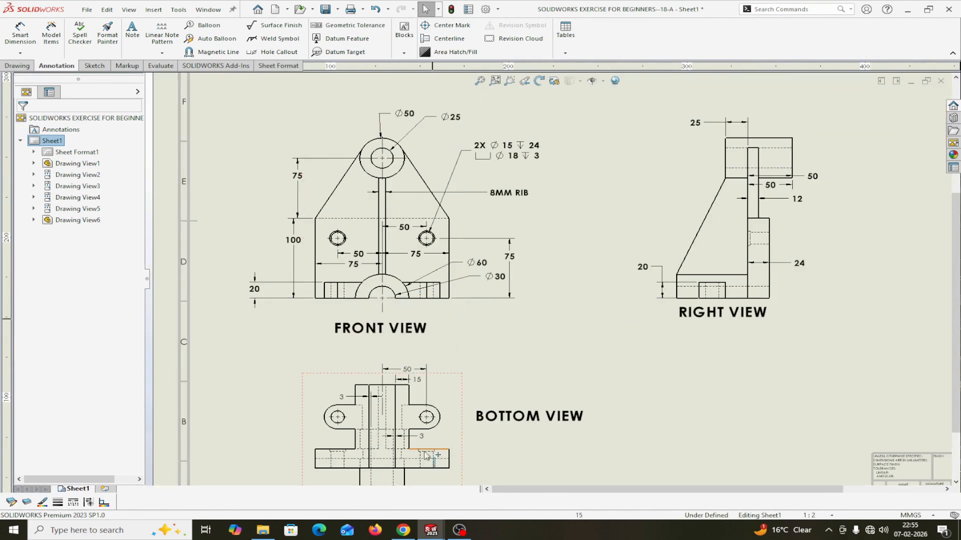
pyautogui.scroll(1, 406, 427)
pyautogui.scroll(4, 407, 428)
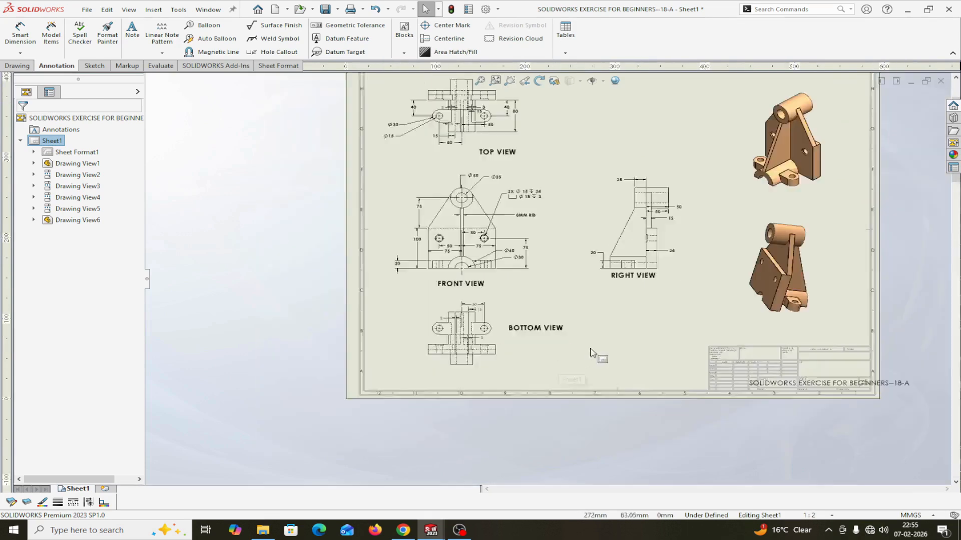
pyautogui.scroll(-1, 575, 275)
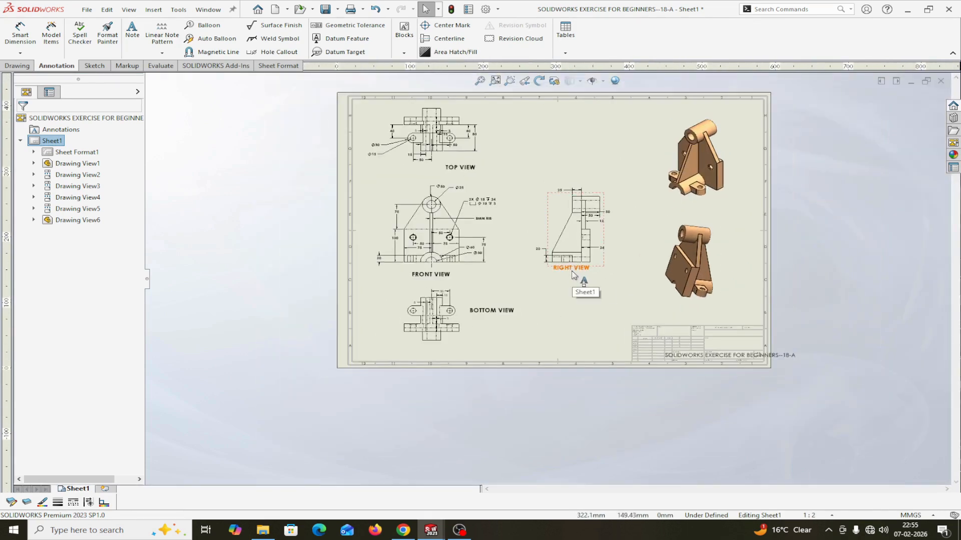
pyautogui.scroll(2, 573, 275)
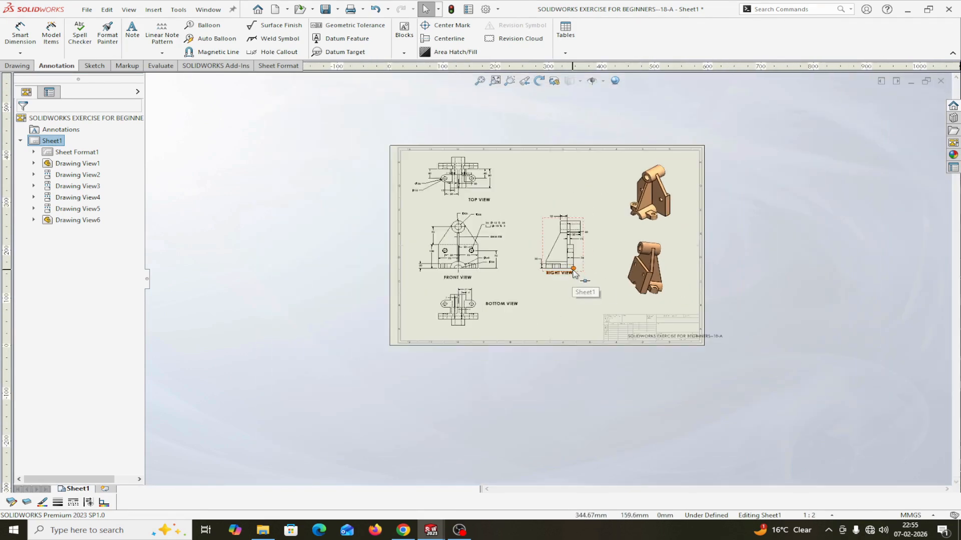
pyautogui.moveTo(430, 530)
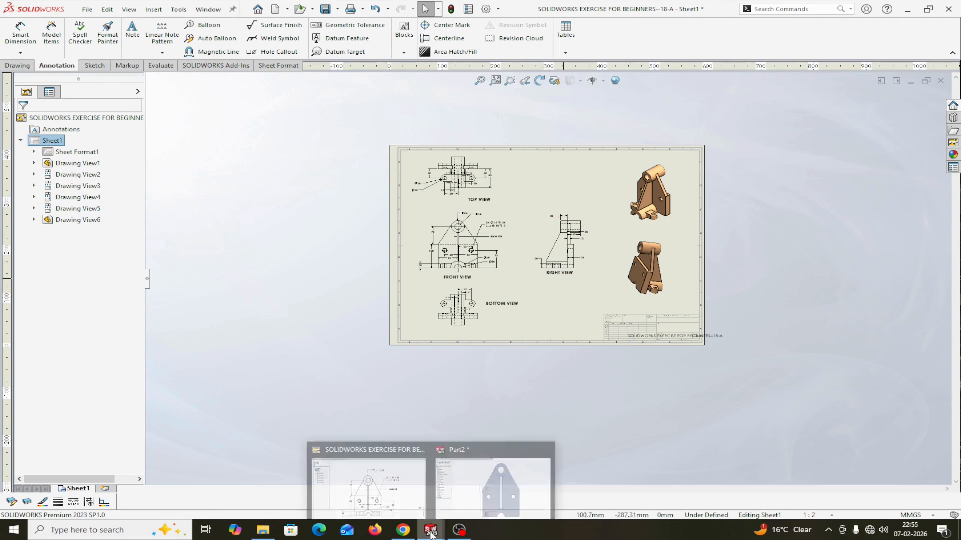
pyautogui.moveTo(406, 505)
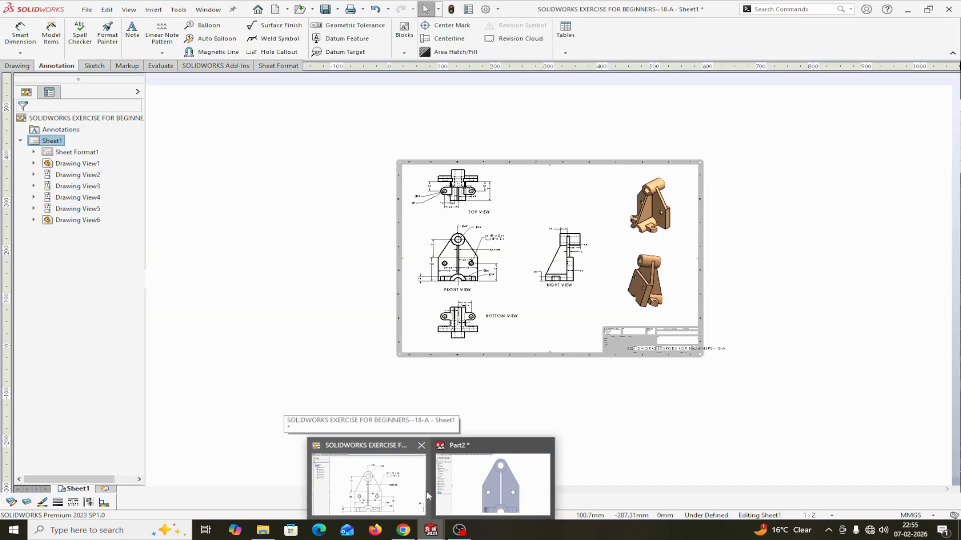
# Switch to the bracket part and start a 2 mm symmetric fillet on both edges where the rib meets the lower half-cylinder.
pyautogui.click(461, 476)
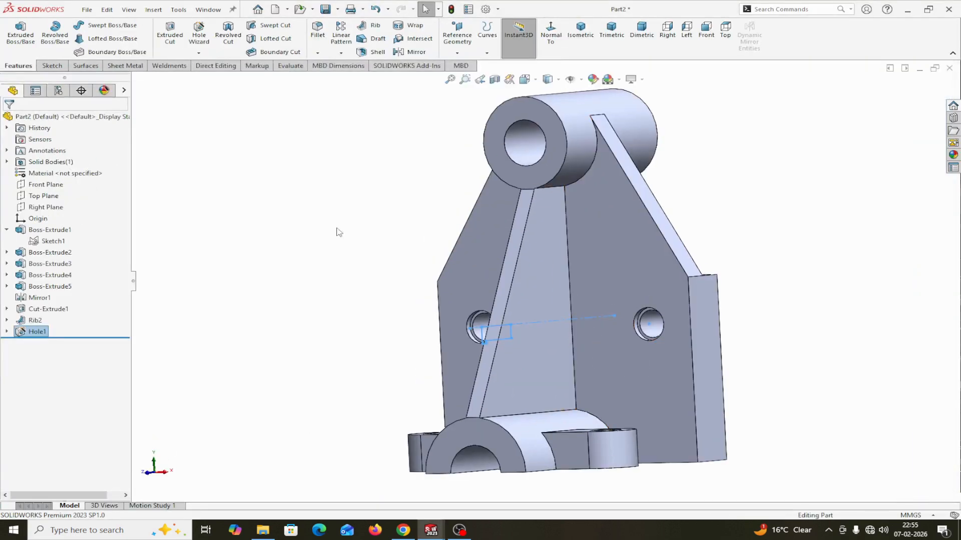
pyautogui.click(318, 54)
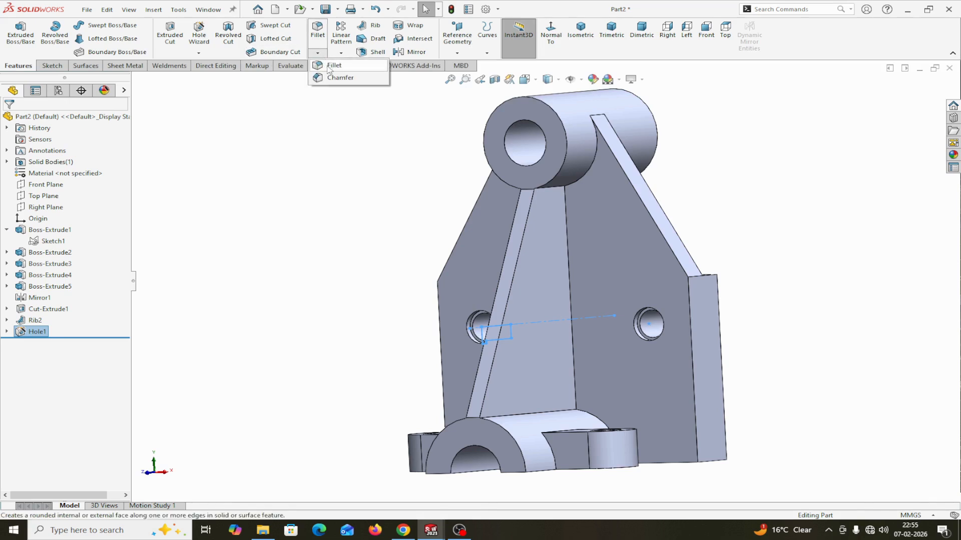
pyautogui.click(331, 65)
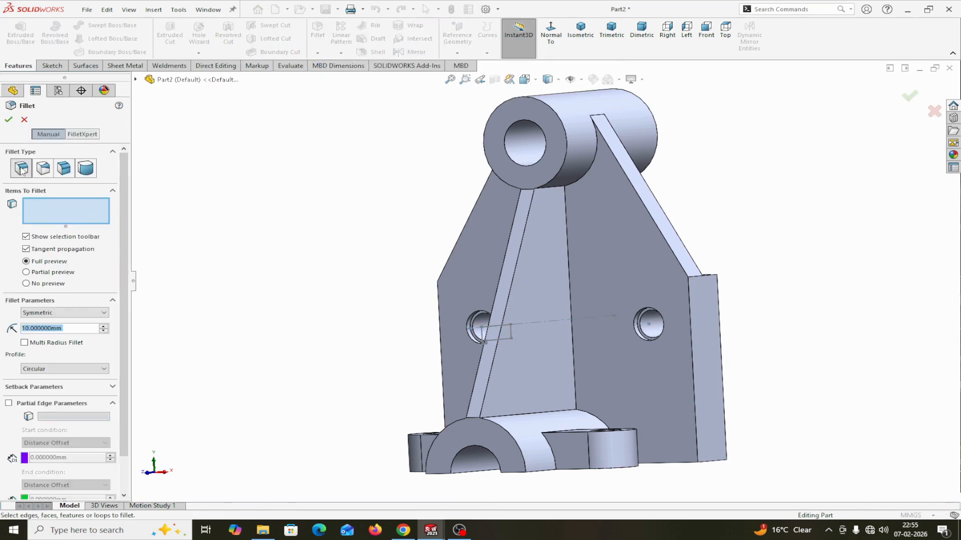
pyautogui.click(68, 213)
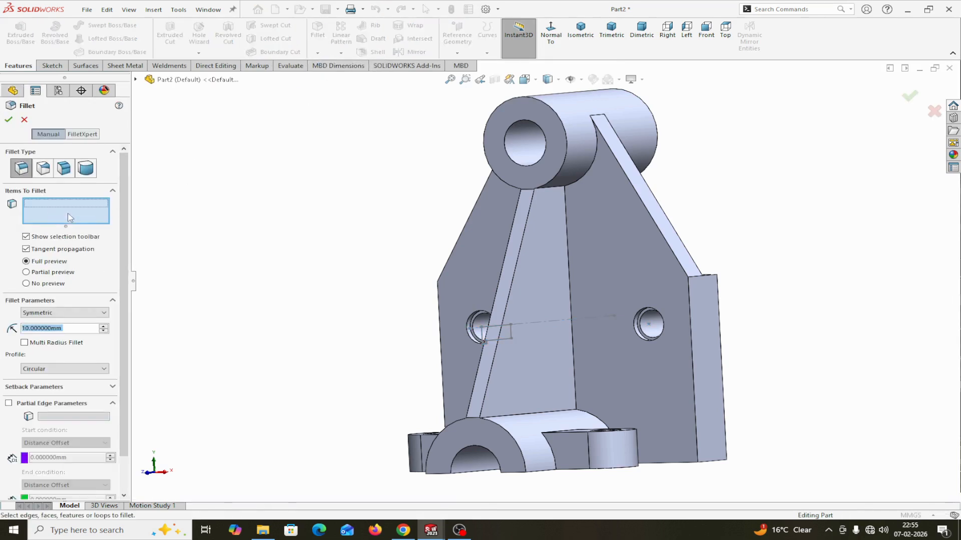
pyautogui.doubleClick(65, 328)
pyautogui.write('2')
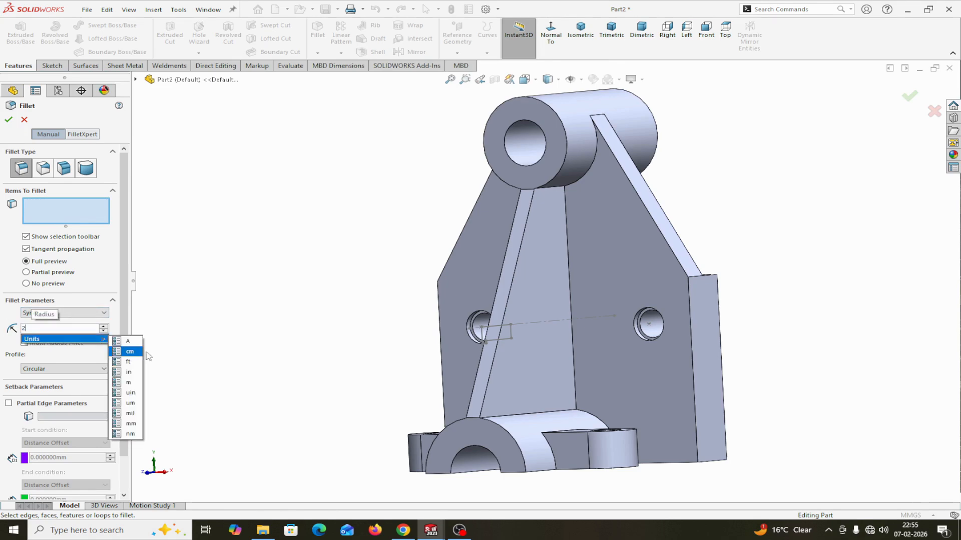
pyautogui.press('Return')
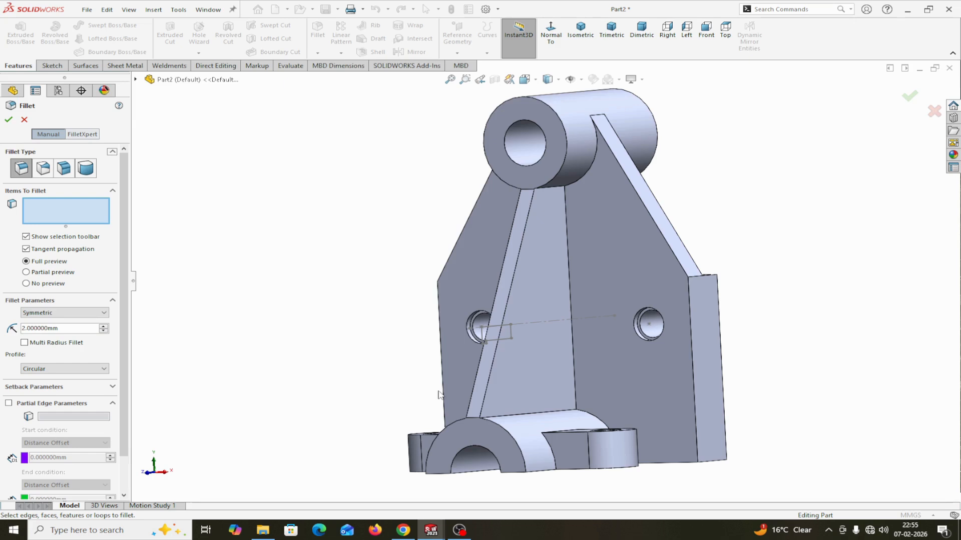
pyautogui.click(510, 417)
pyautogui.moveTo(350, 371); pyautogui.dragTo(530, 415, button='middle')
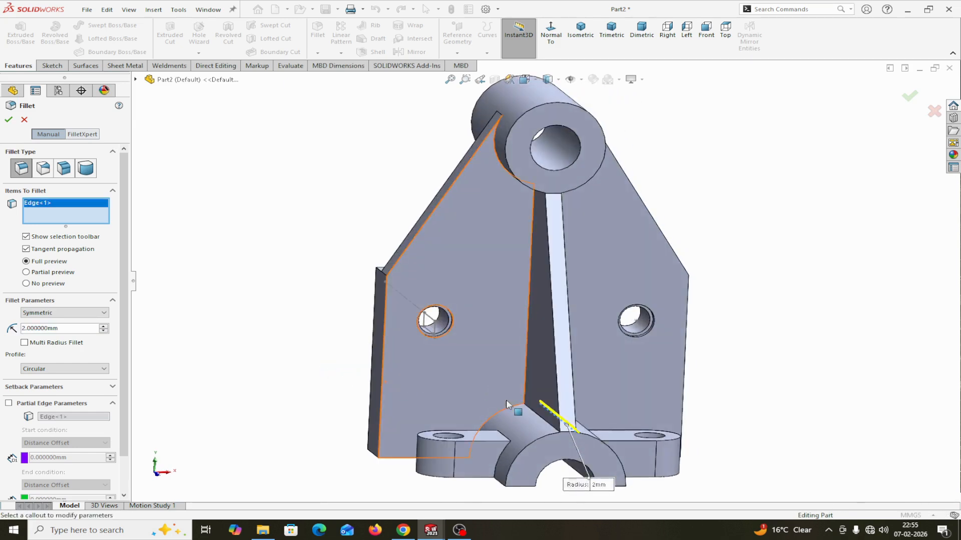
pyautogui.click(534, 413)
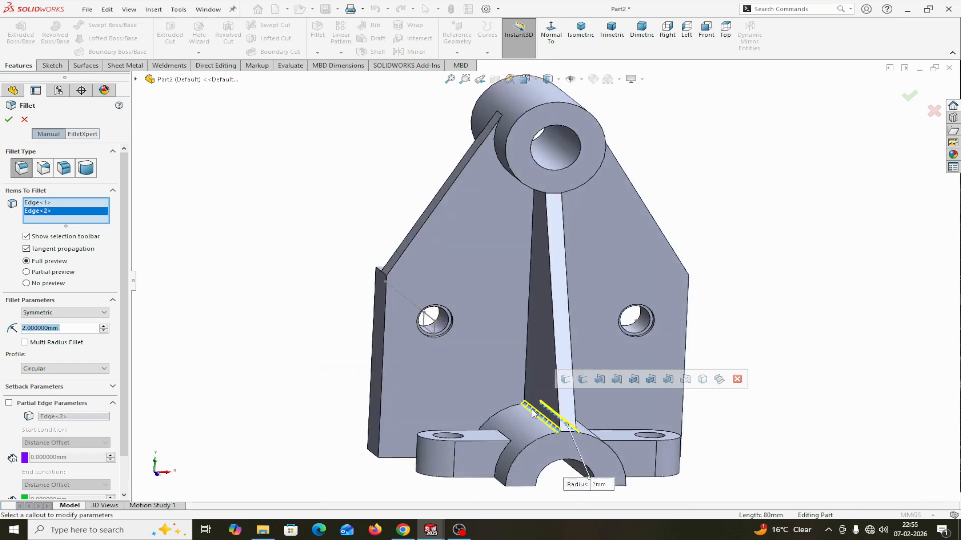
# Add both edges where the rib meets the back plate to the fillet and finish it.
pyautogui.click(525, 365)
pyautogui.moveTo(782, 384); pyautogui.dragTo(742, 401, button='middle')
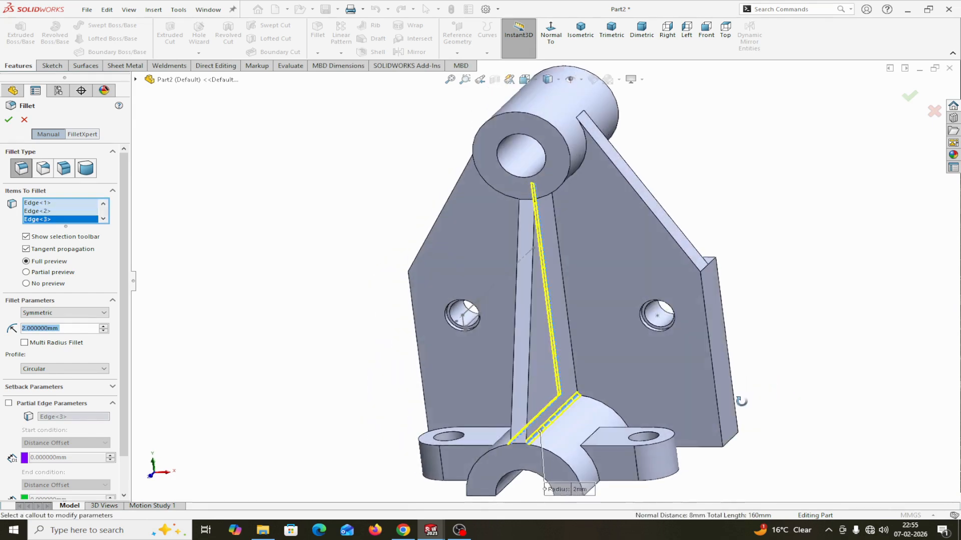
pyautogui.click(570, 342)
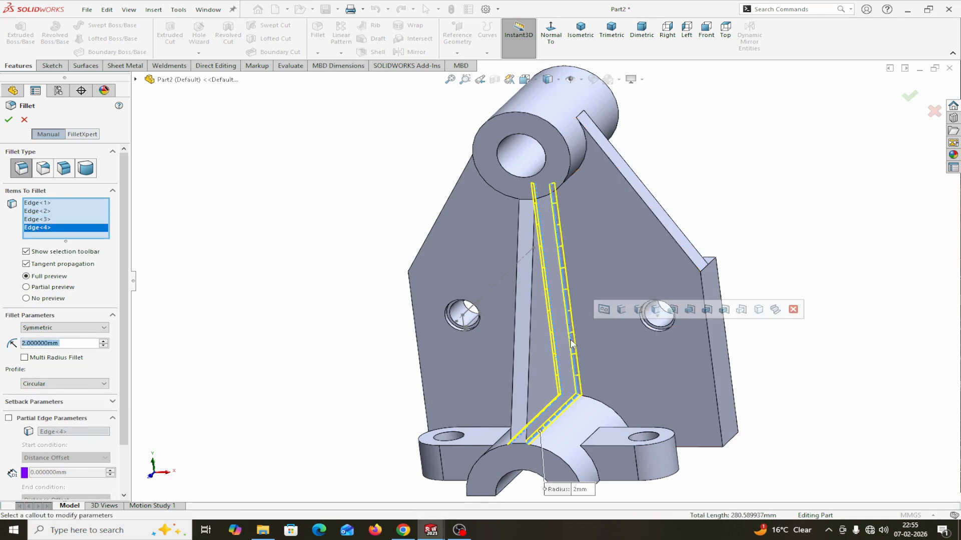
pyautogui.click(8, 119)
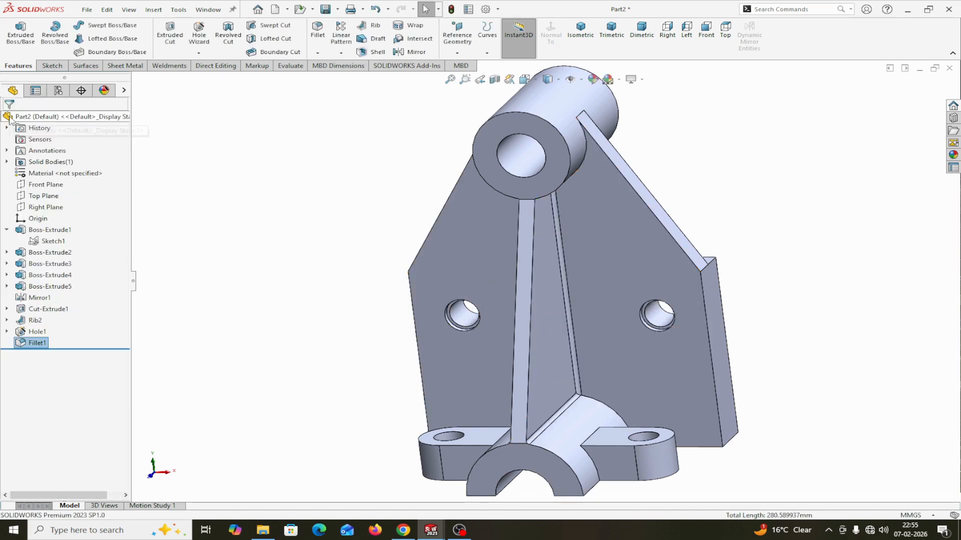
# Fillet the two curved edges where the upper cylinder meets the plate on either side of the rib with a 2 mm radius.
pyautogui.moveTo(308, 268); pyautogui.dragTo(353, 214, button='middle')
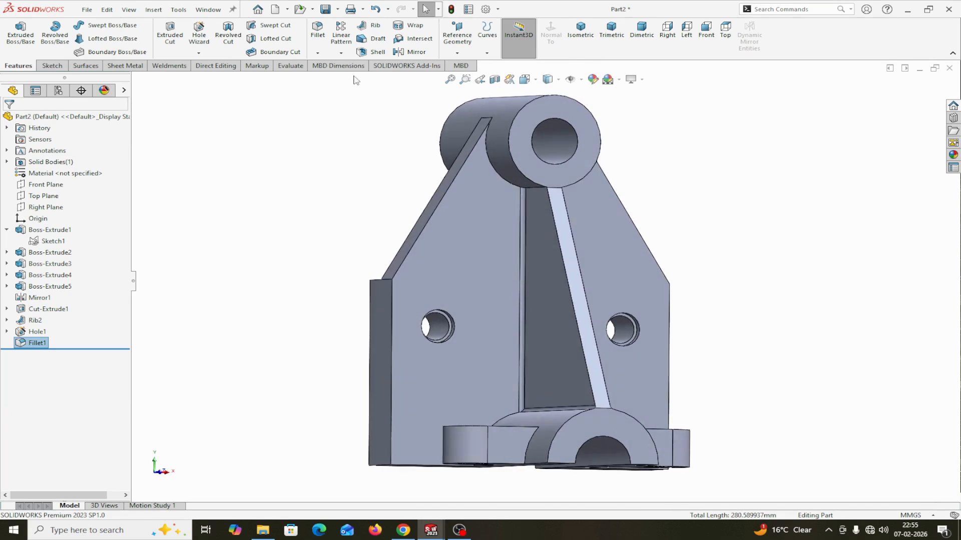
pyautogui.click(318, 52)
pyautogui.click(326, 62)
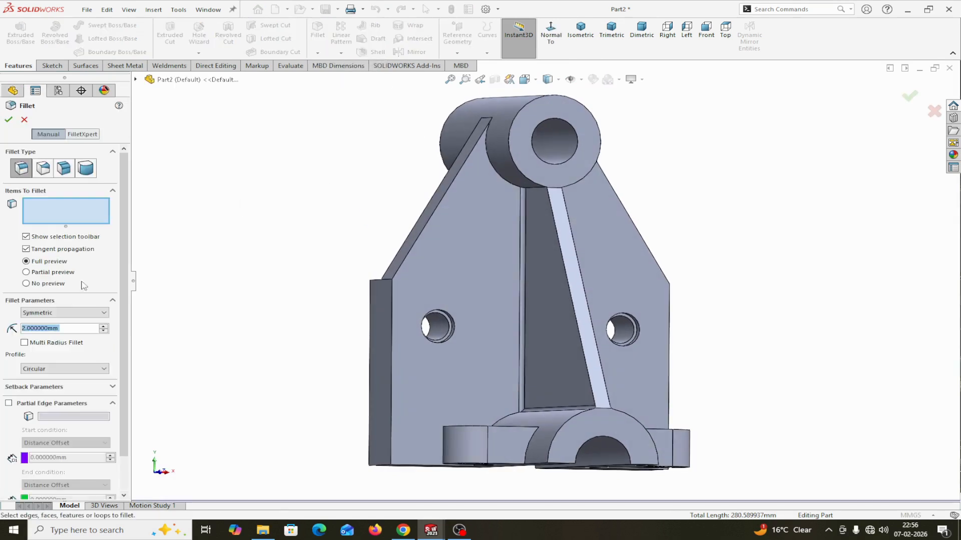
pyautogui.click(498, 172)
pyautogui.moveTo(703, 192); pyautogui.dragTo(587, 163, button='middle')
pyautogui.click(586, 163)
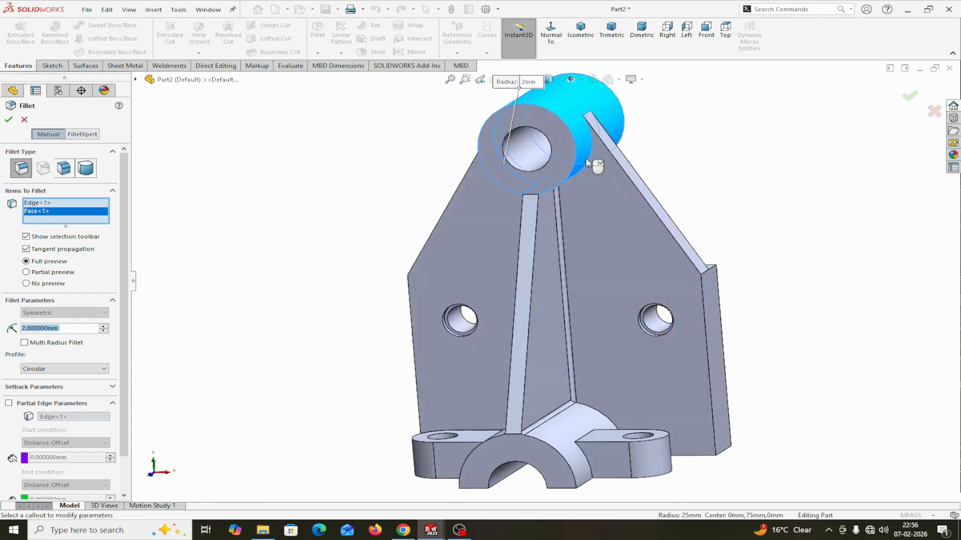
pyautogui.rightClick(30, 214)
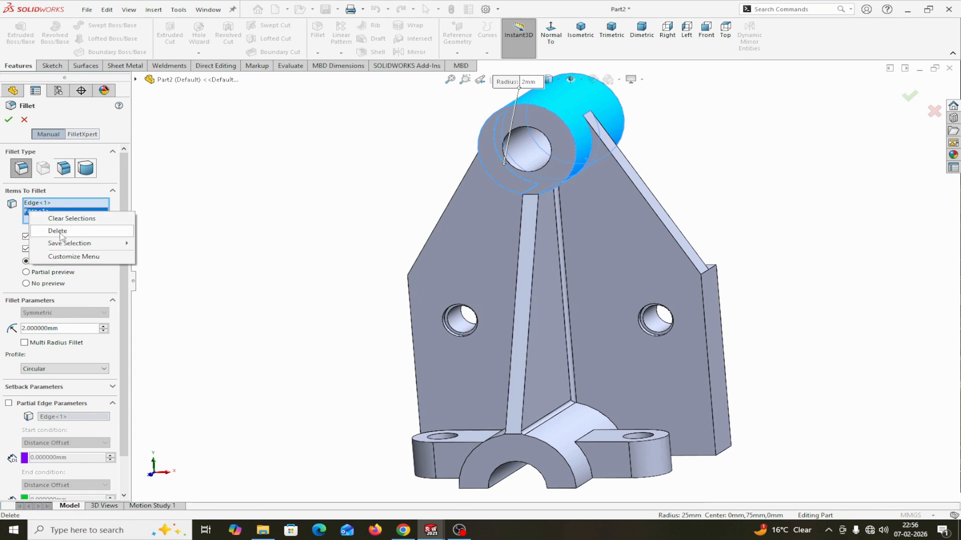
pyautogui.click(58, 230)
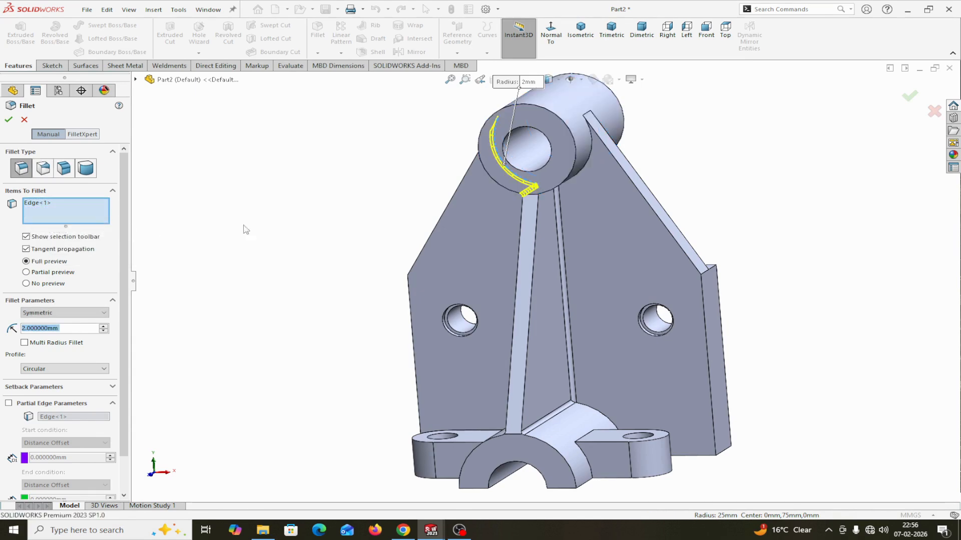
pyautogui.click(590, 157)
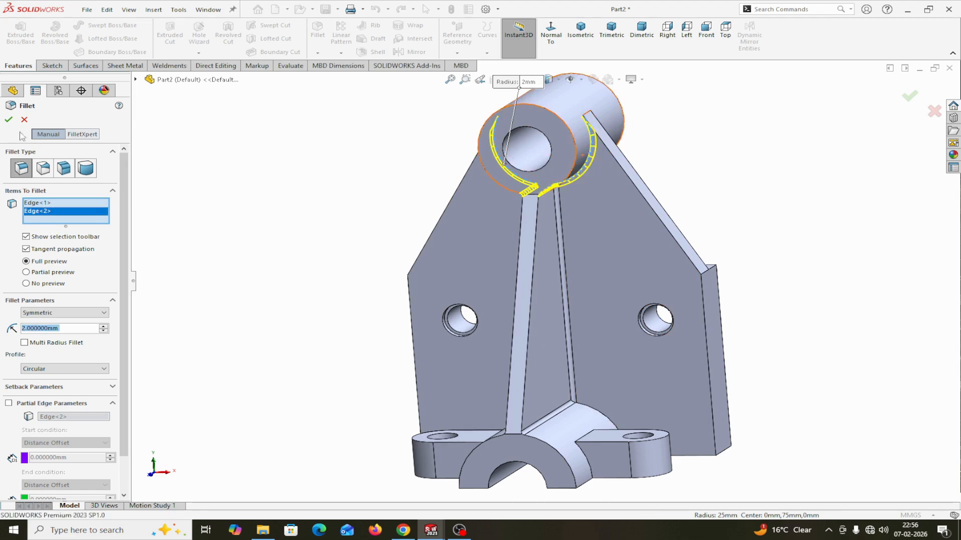
pyautogui.click(9, 119)
pyautogui.hotkey('ctrl', '1')
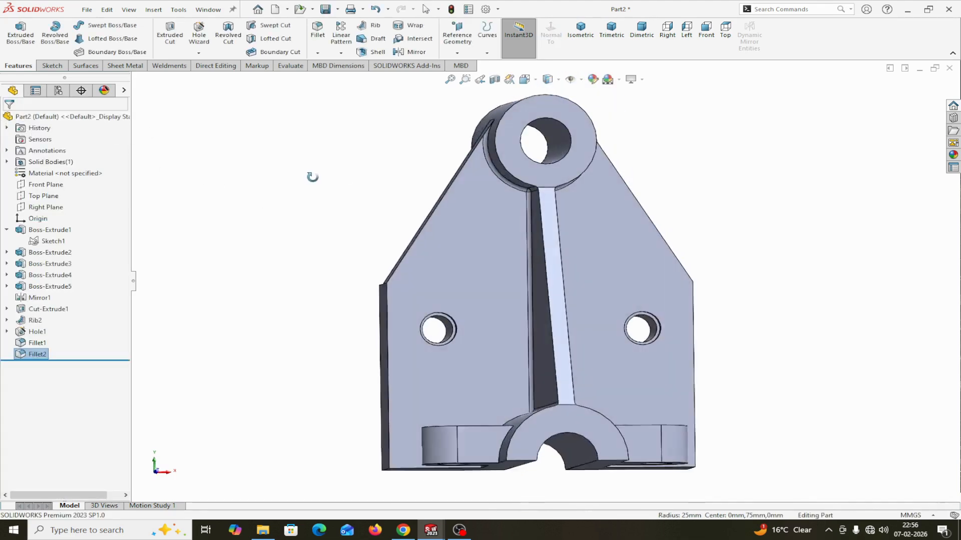
pyautogui.moveTo(313, 177); pyautogui.dragTo(257, 304, button='middle')
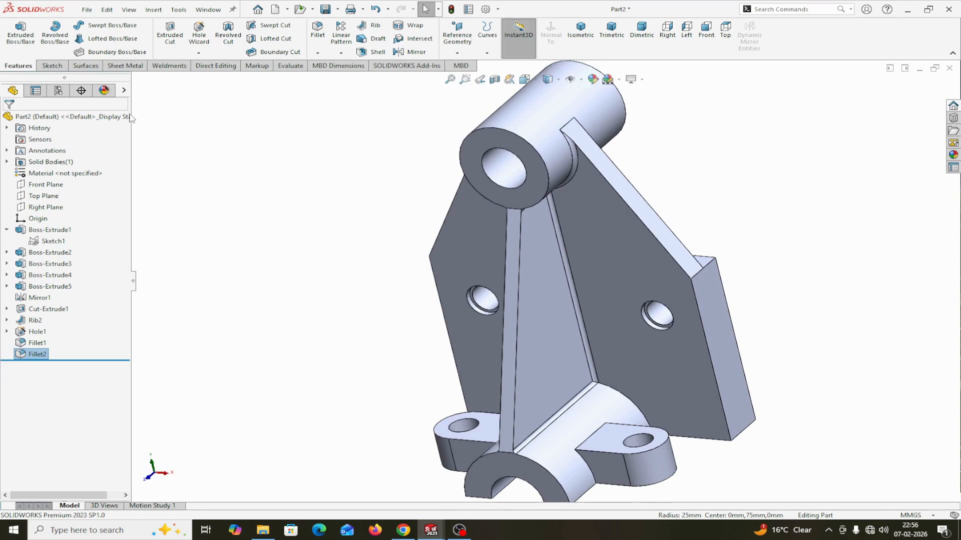
# Apply a light orange color from the standard swatches to the whole part.
pyautogui.click(124, 92)
pyautogui.click(164, 118)
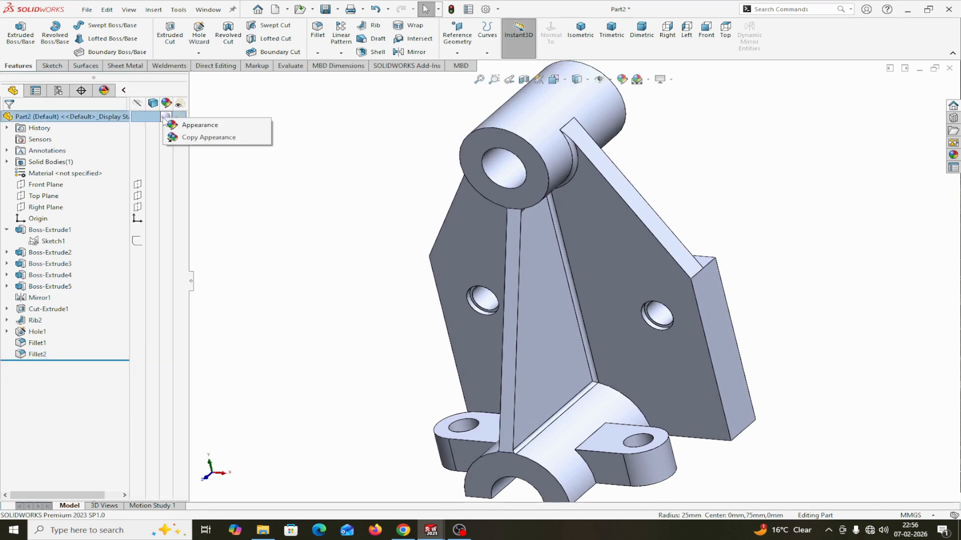
pyautogui.click(195, 122)
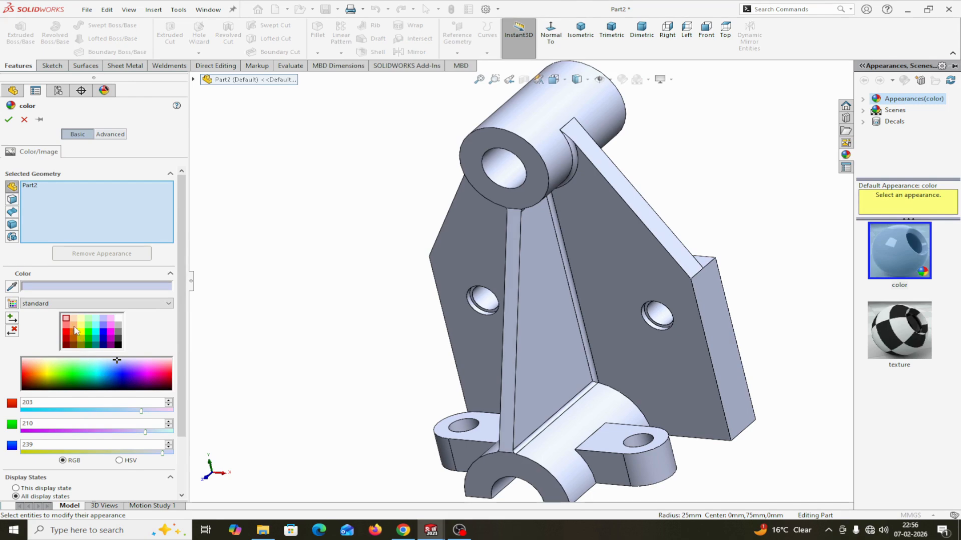
pyautogui.click(74, 328)
pyautogui.click(9, 120)
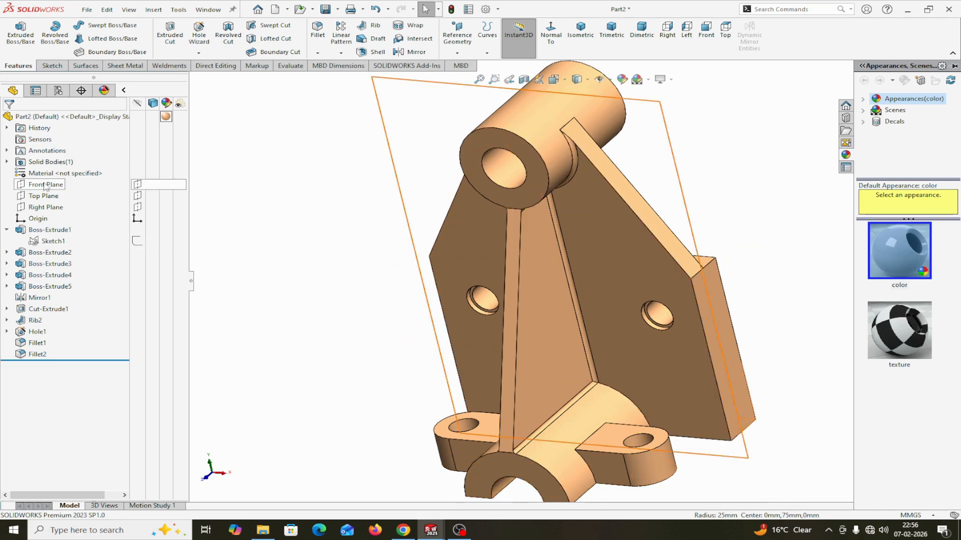
pyautogui.click(124, 90)
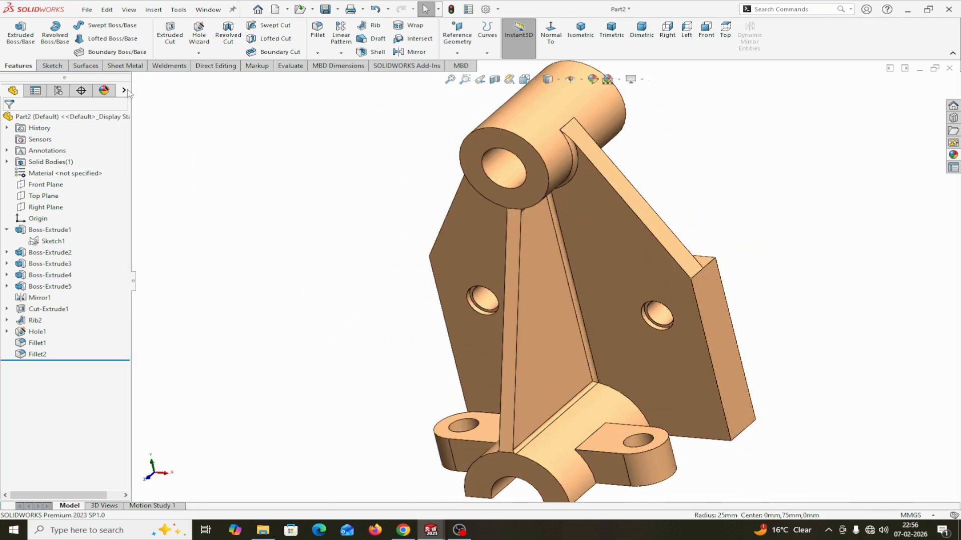
# Assign the AISI 1020 steel material to the part.
pyautogui.rightClick(45, 176)
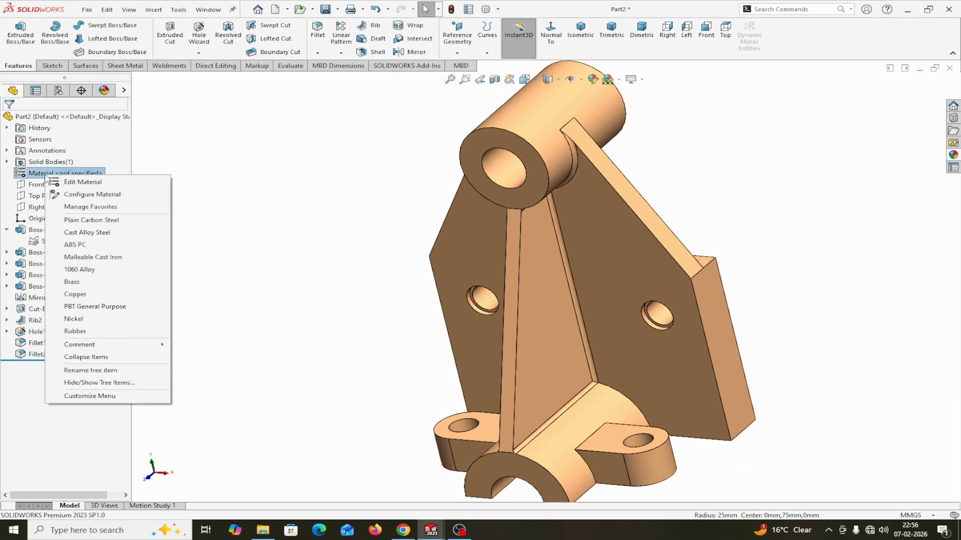
pyautogui.click(72, 181)
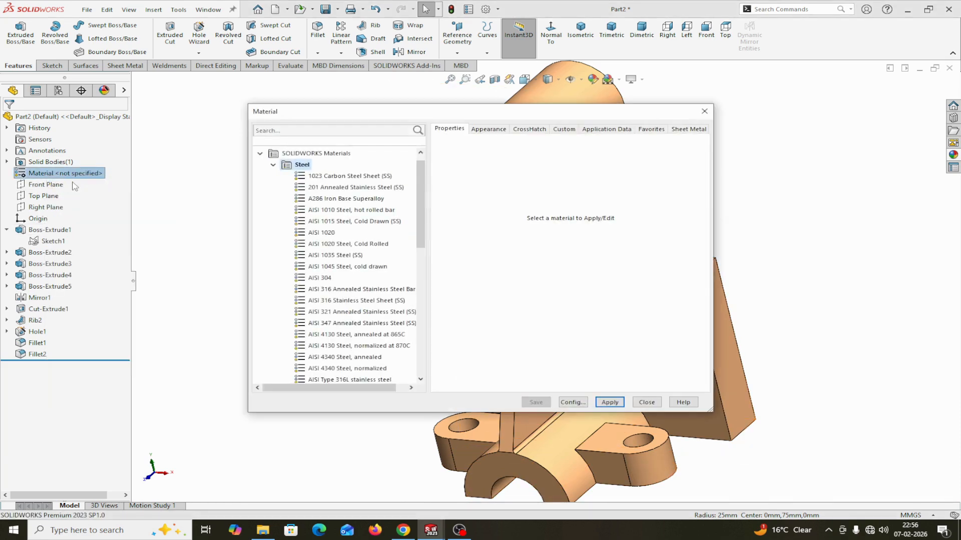
pyautogui.click(323, 233)
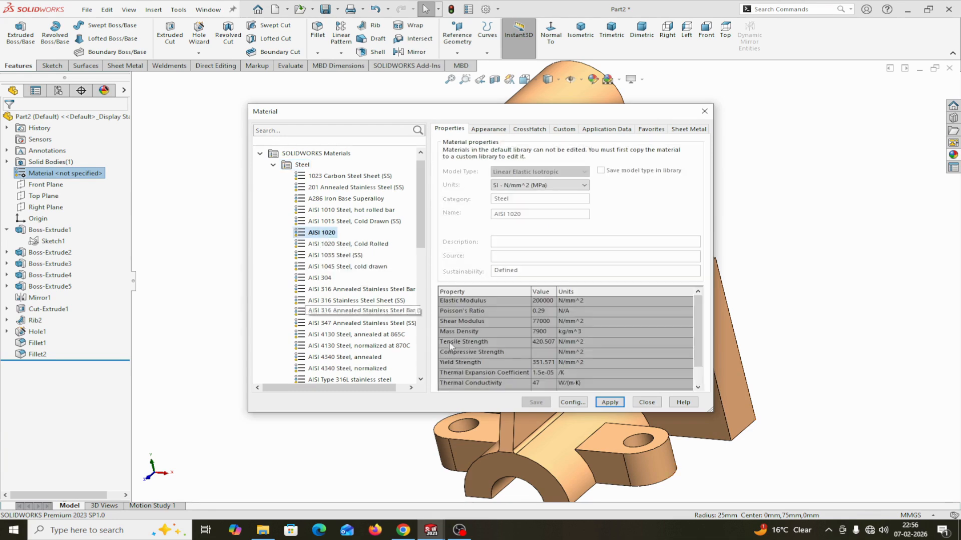
pyautogui.click(606, 406)
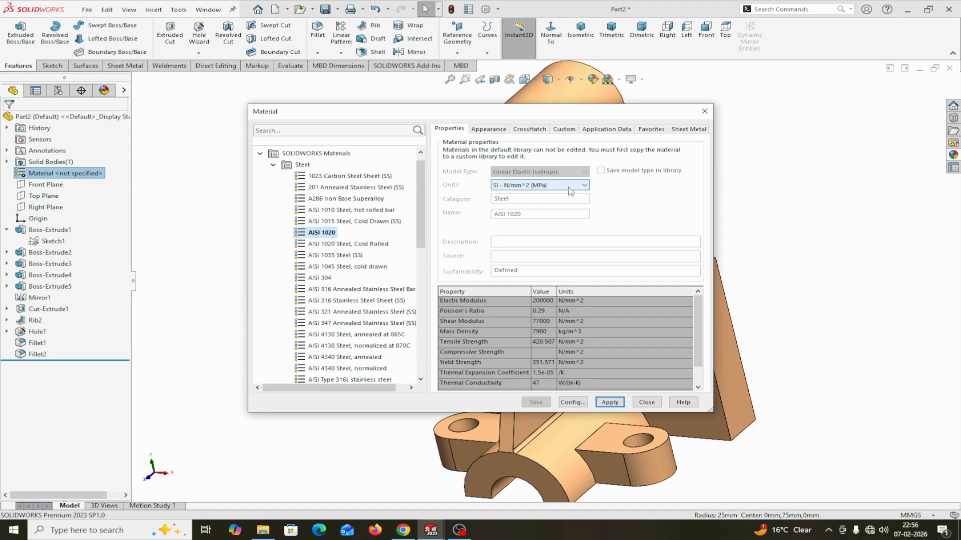
pyautogui.click(585, 186)
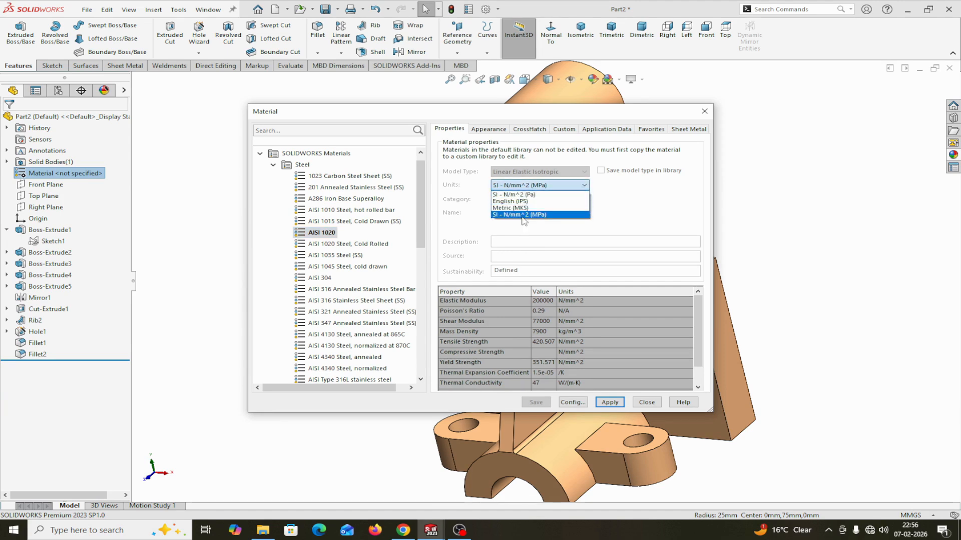
pyautogui.click(651, 201)
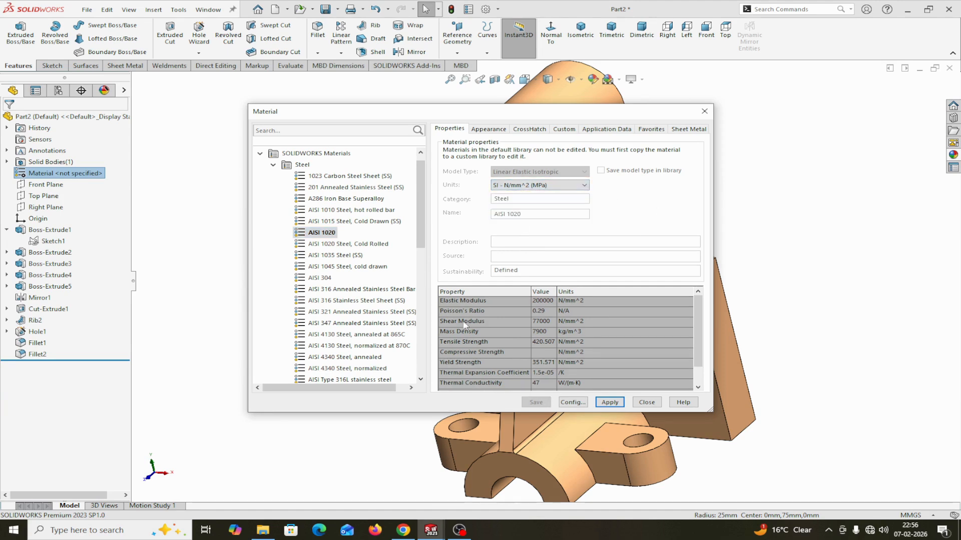
pyautogui.click(609, 402)
pyautogui.click(652, 403)
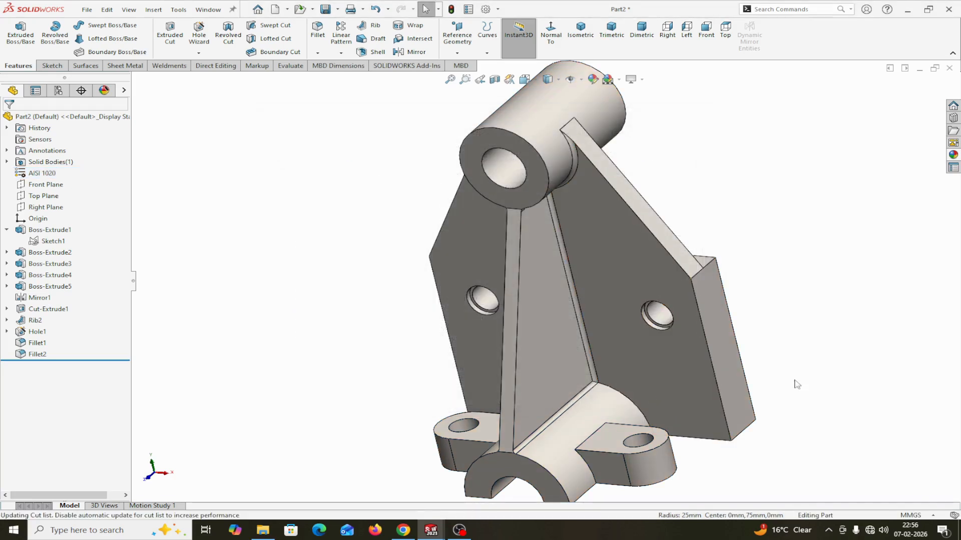
# Change the whole part's appearance to the light orange standard swatch color, RGB 252, 188, 132.
pyautogui.press('f')
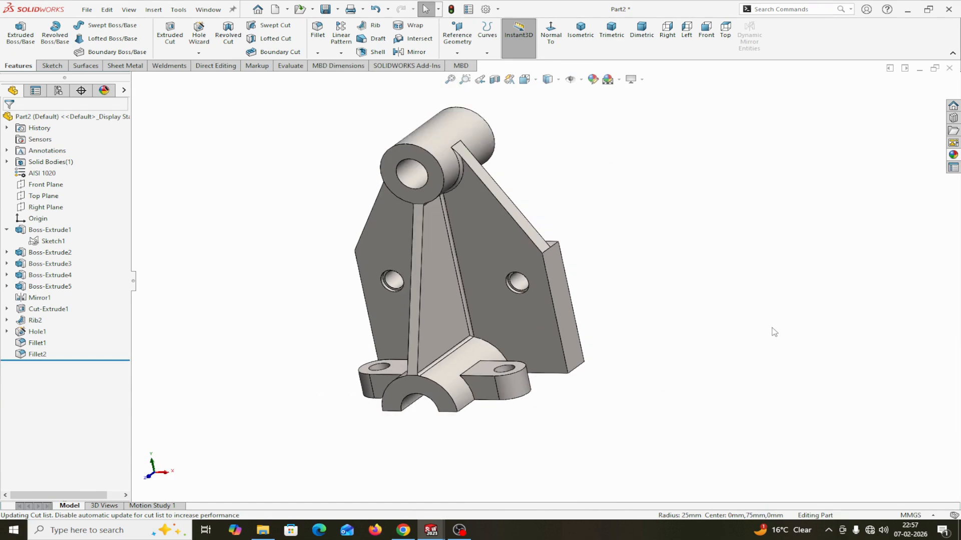
pyautogui.click(125, 91)
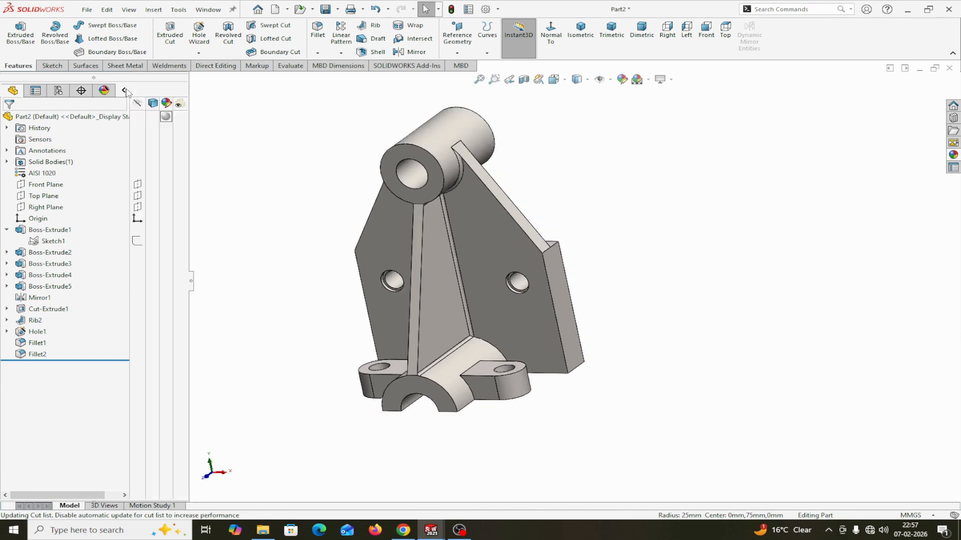
pyautogui.click(164, 116)
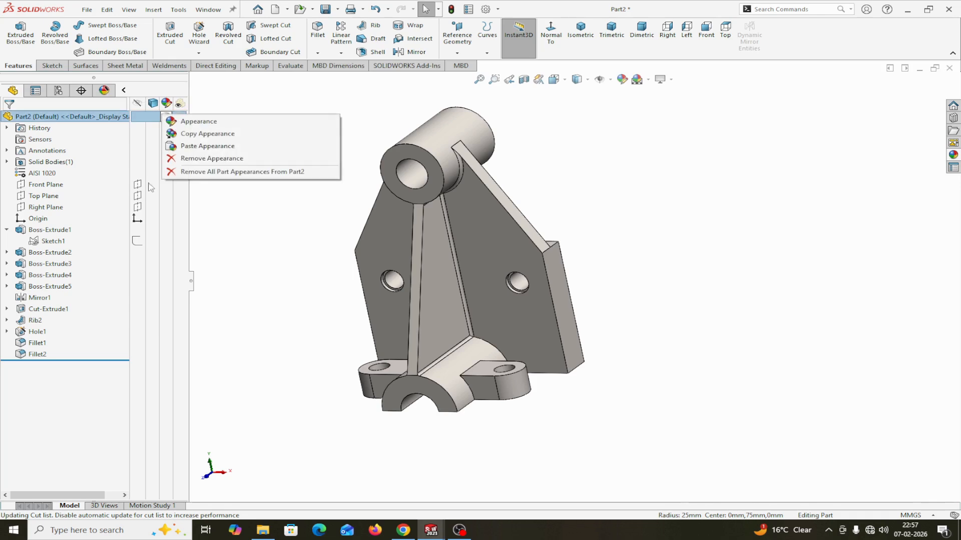
pyautogui.click(198, 122)
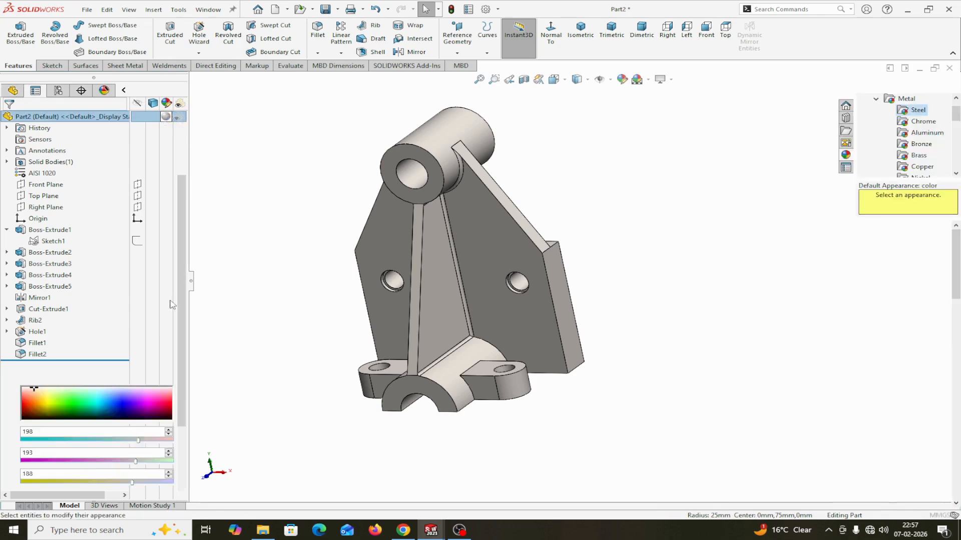
pyautogui.click(73, 344)
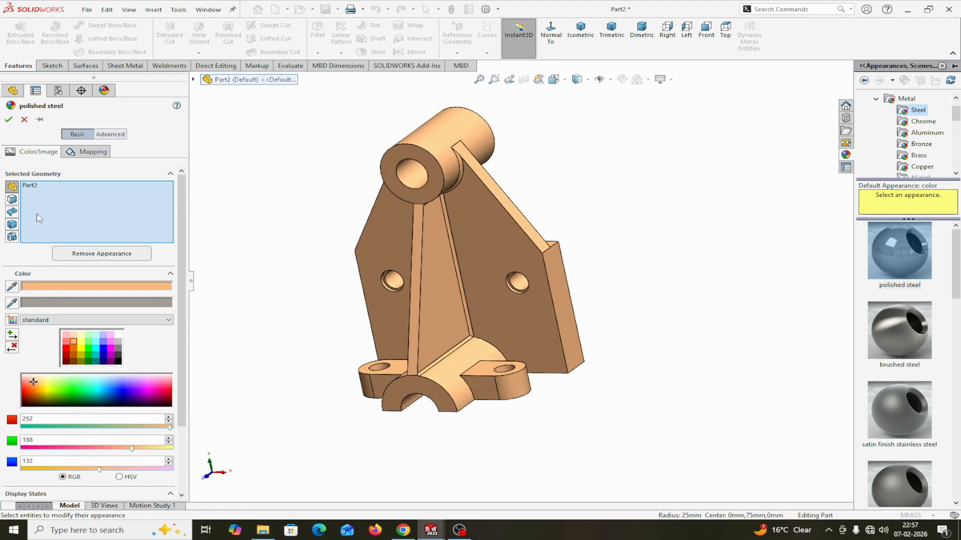
pyautogui.click(8, 119)
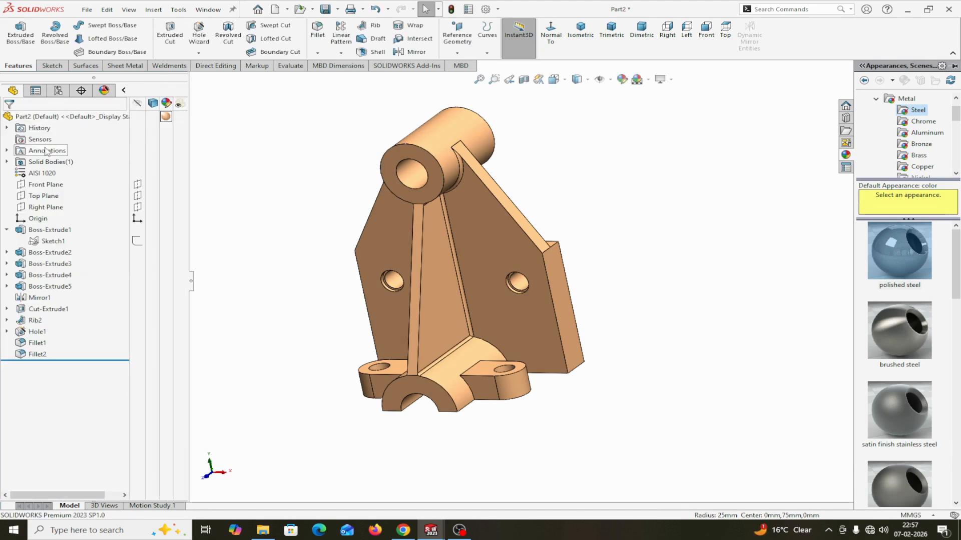
pyautogui.click(125, 92)
# Check the mass properties of the finished bracket, including mass, volume and center of mass, and close the report.
pyautogui.scroll(3, 660, 394)
pyautogui.moveTo(662, 397); pyautogui.dragTo(496, 323, button='middle')
pyautogui.scroll(-4, 506, 281)
pyautogui.scroll(2, 547, 280)
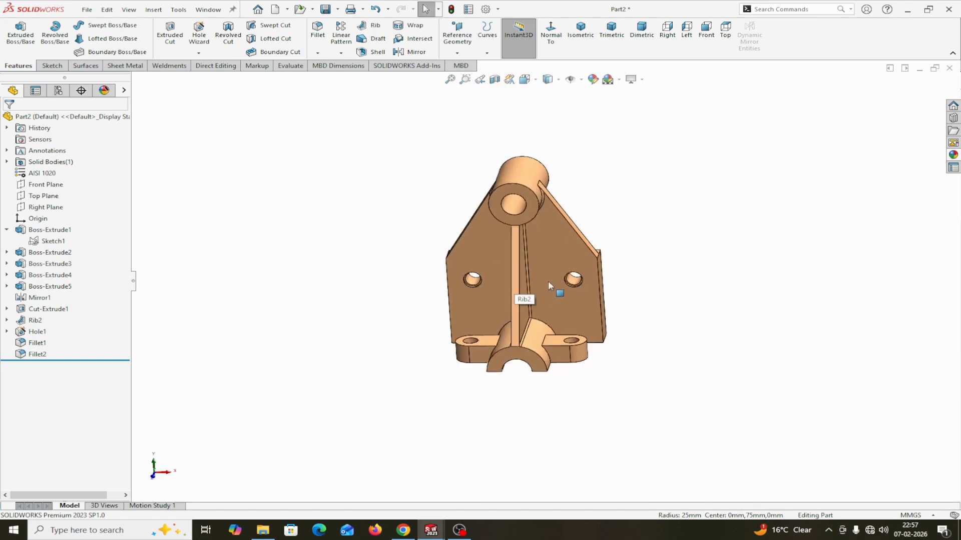
pyautogui.scroll(-1, 575, 280)
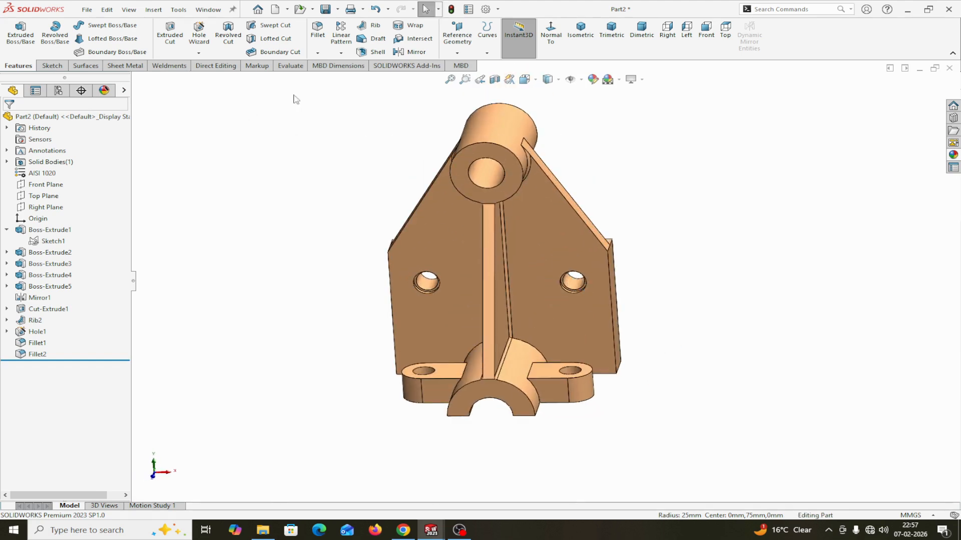
pyautogui.click(289, 65)
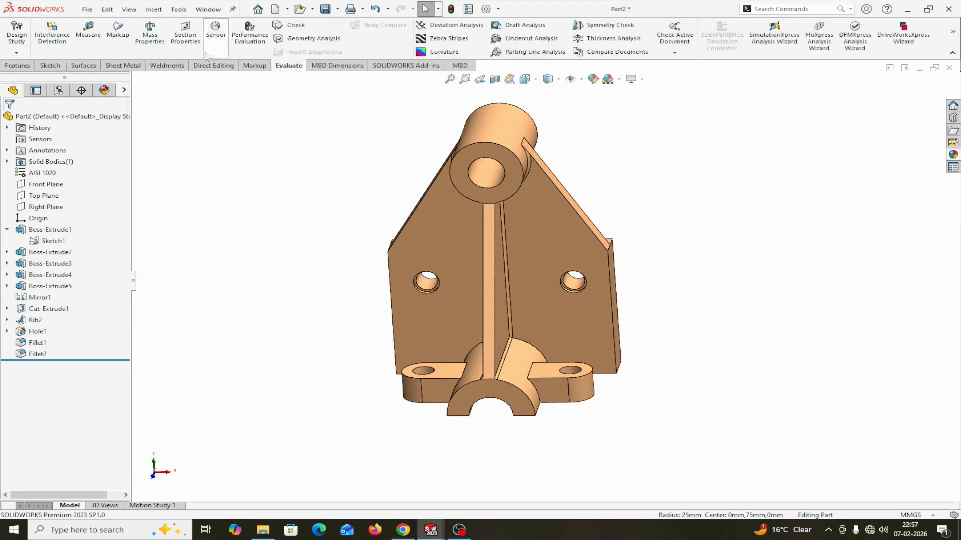
pyautogui.click(150, 36)
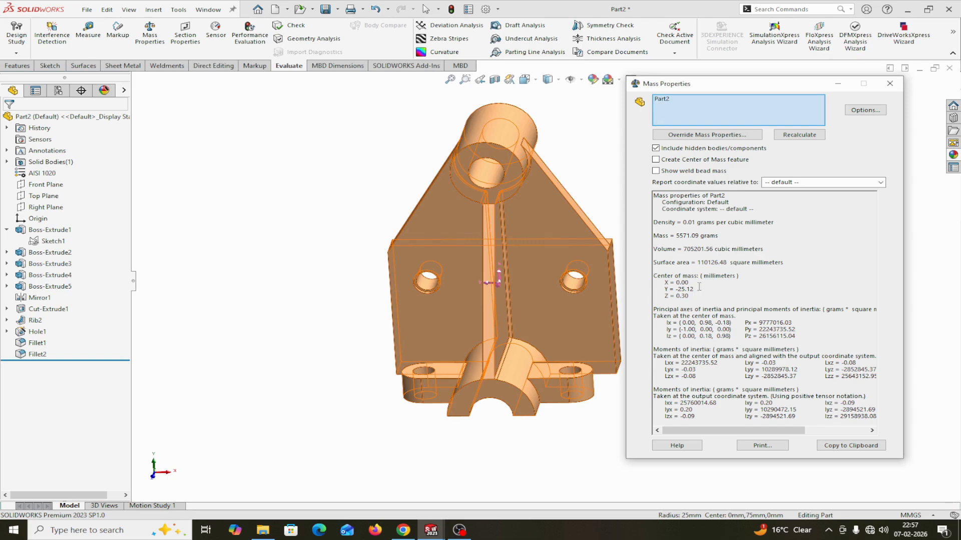
pyautogui.click(889, 84)
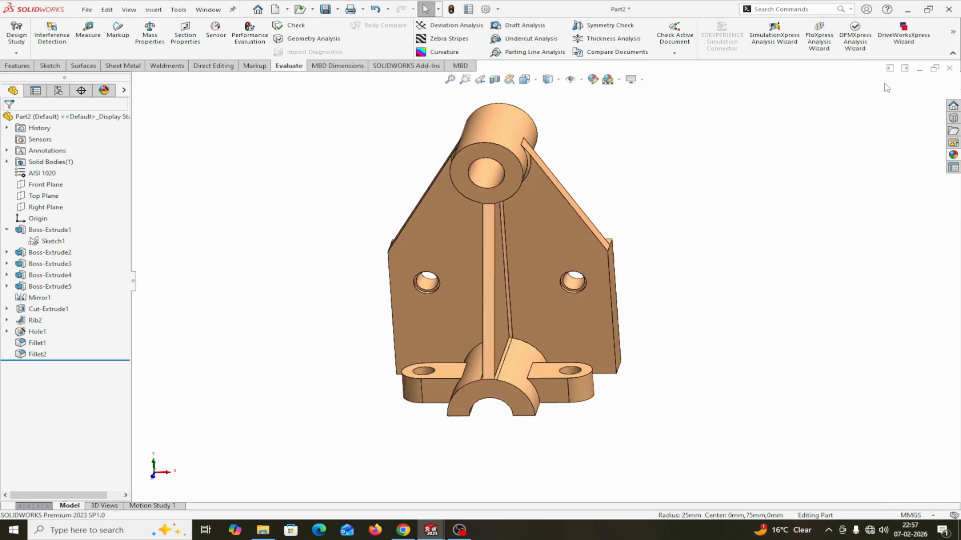
pyautogui.moveTo(753, 206); pyautogui.dragTo(704, 294, button='middle')
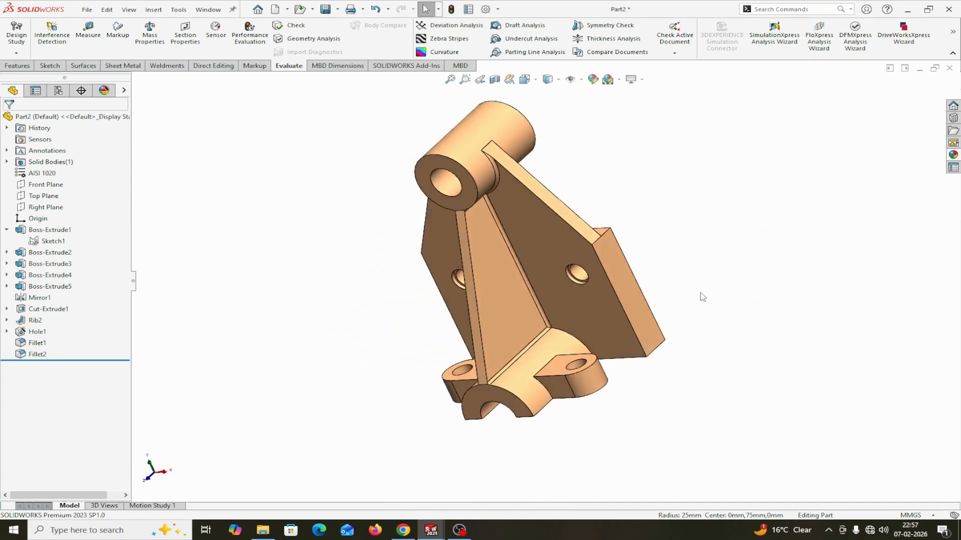
pyautogui.scroll(-2, 702, 295)
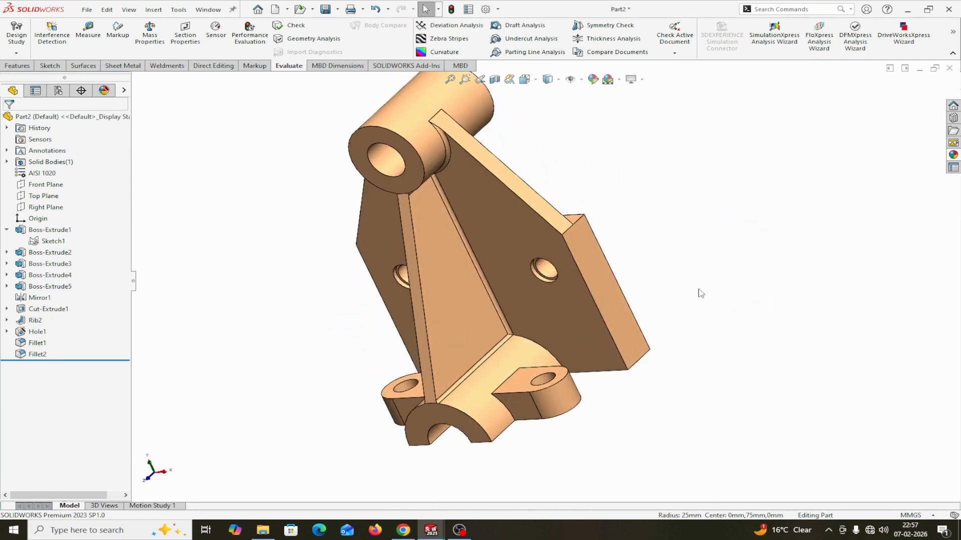